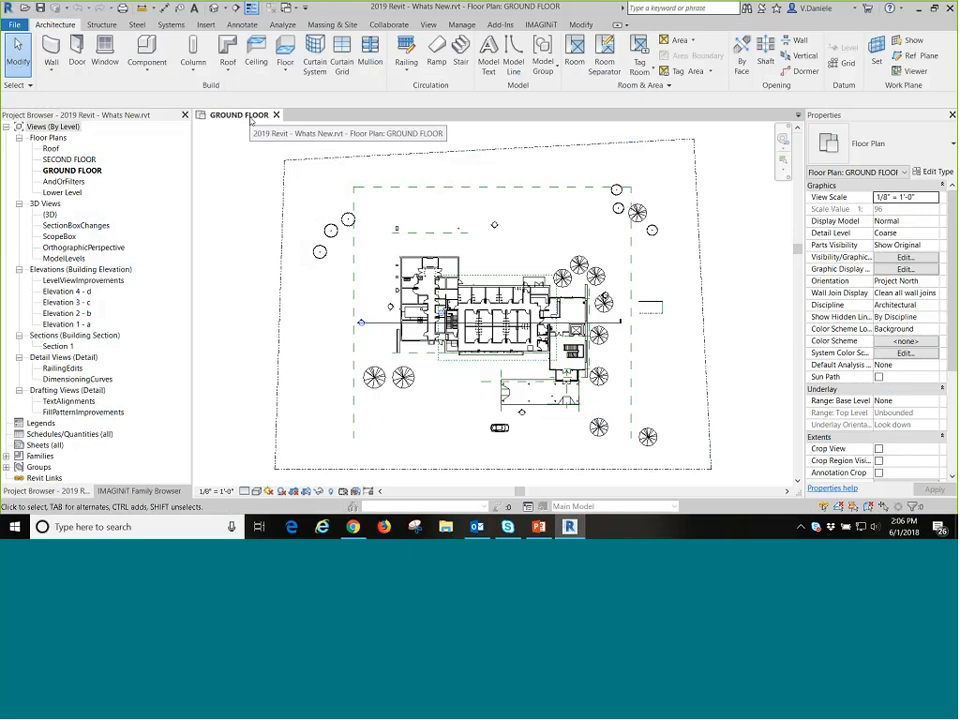
# Open the SECOND FLOOR plan and switch back and forth between it and the GROUND FLOOR view.
pyautogui.press('ctrl')
pyautogui.press('ctrl')
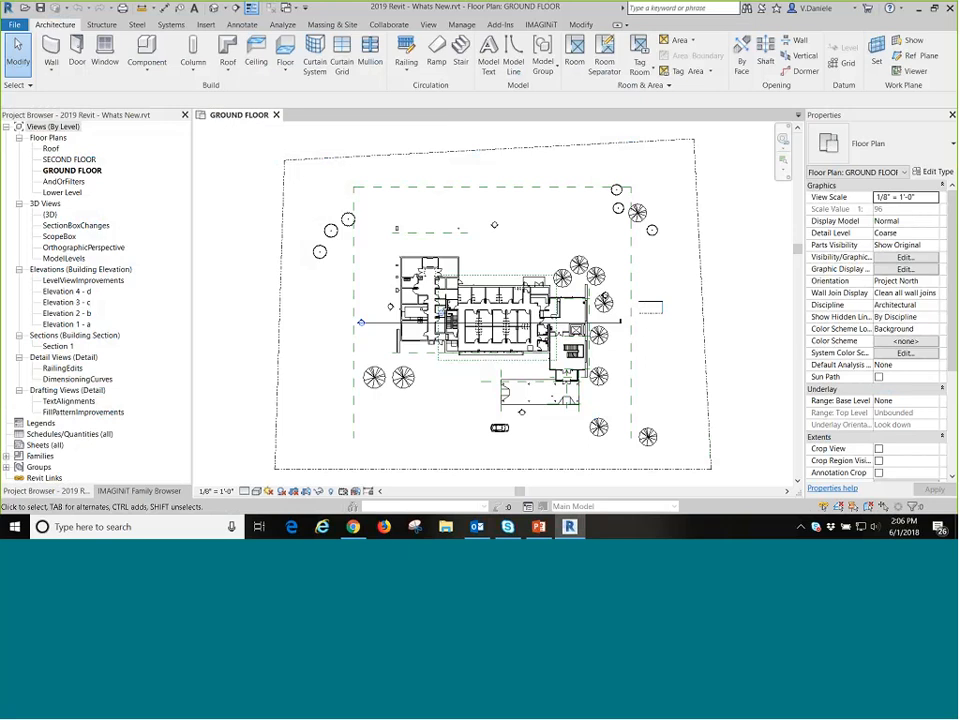
pyautogui.doubleClick(70, 160)
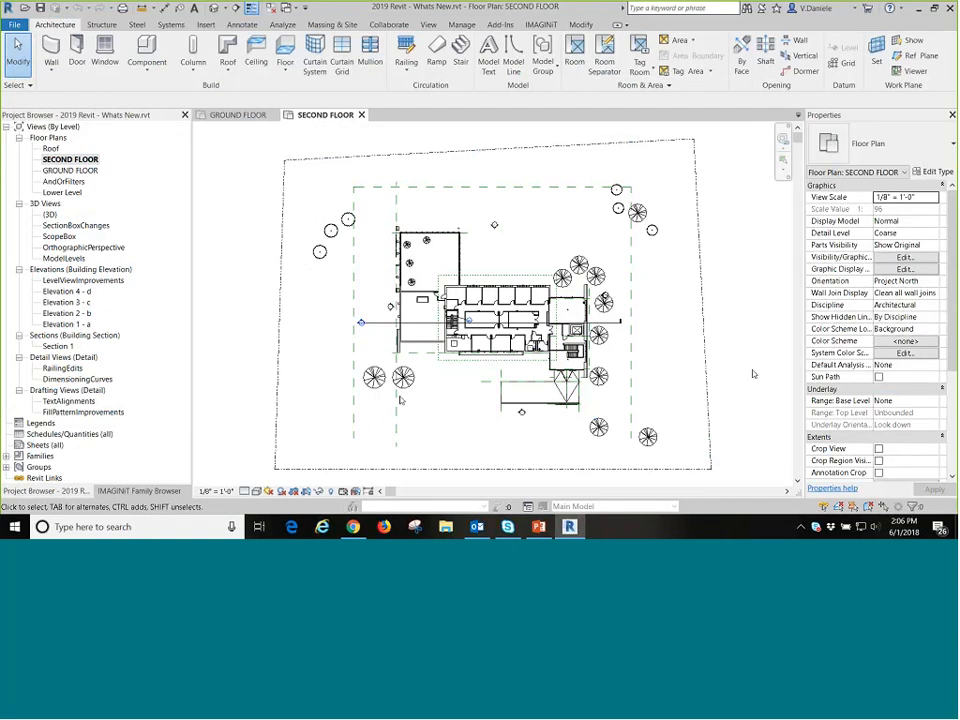
pyautogui.click(251, 117)
pyautogui.click(315, 118)
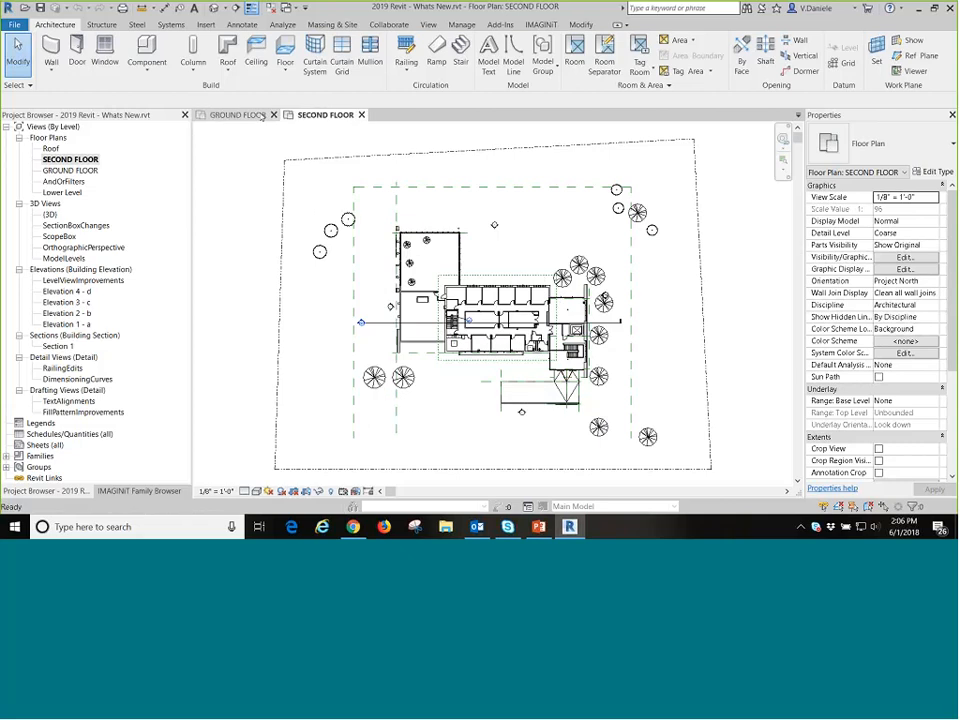
pyautogui.click(258, 116)
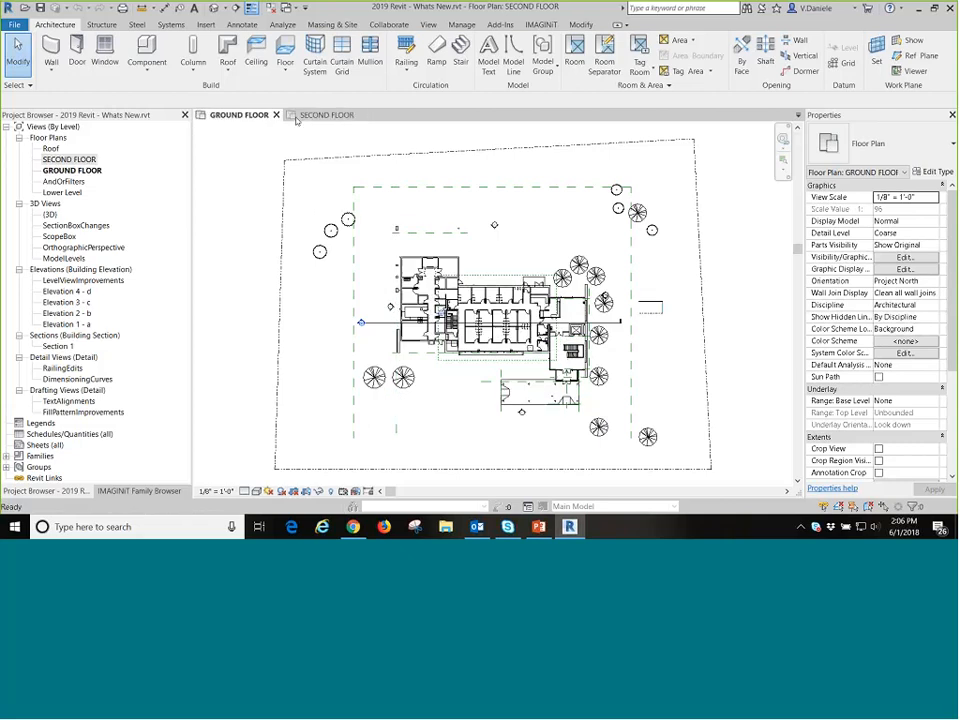
pyautogui.click(232, 116)
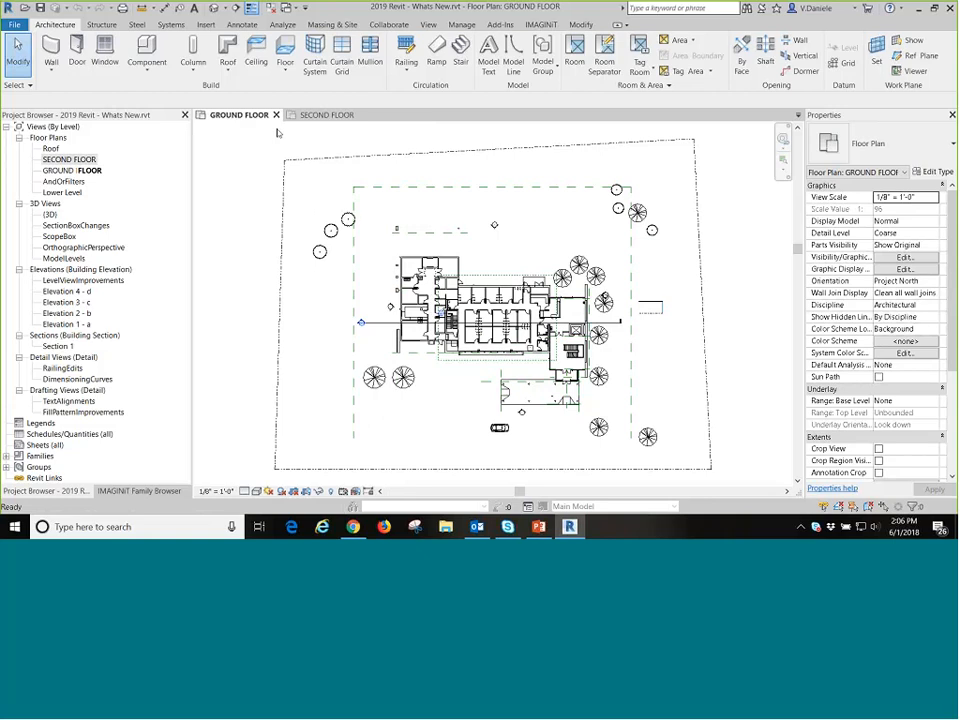
pyautogui.click(326, 115)
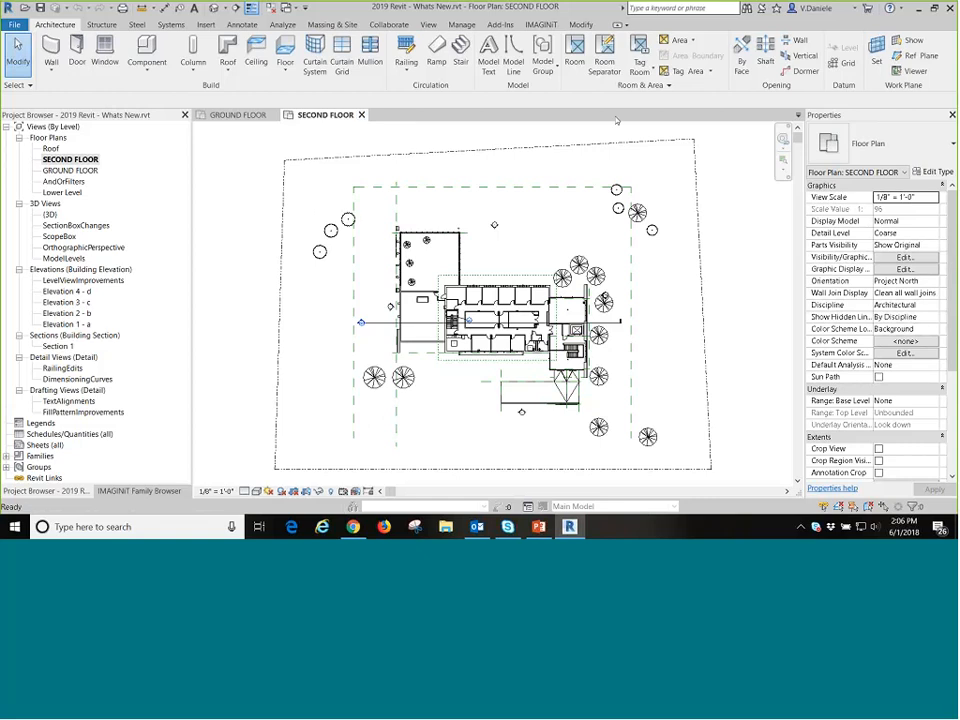
pyautogui.click(539, 527)
pyautogui.moveTo(572, 527)
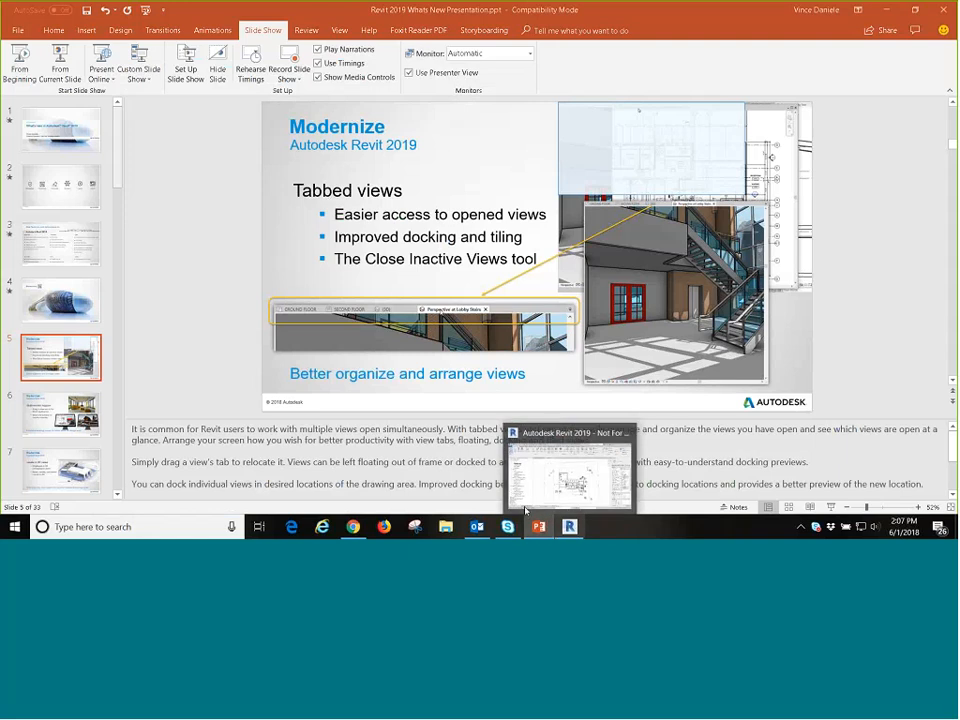
pyautogui.click(574, 526)
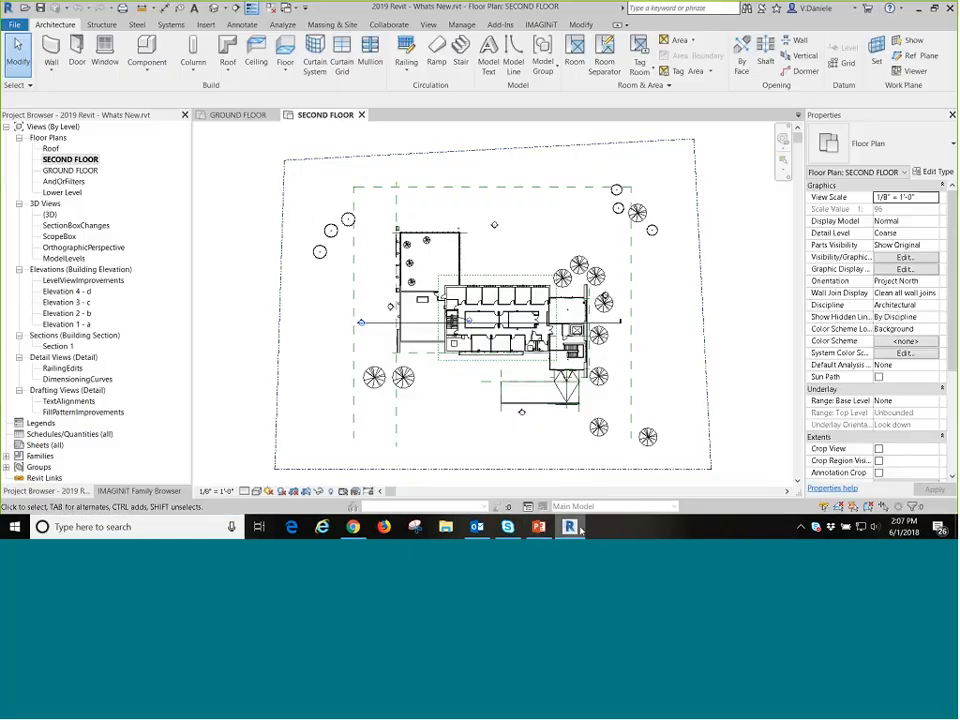
# Close both open floor plan views and reopen the 2019 Revit - Whats New project from the recent files.
pyautogui.click(362, 115)
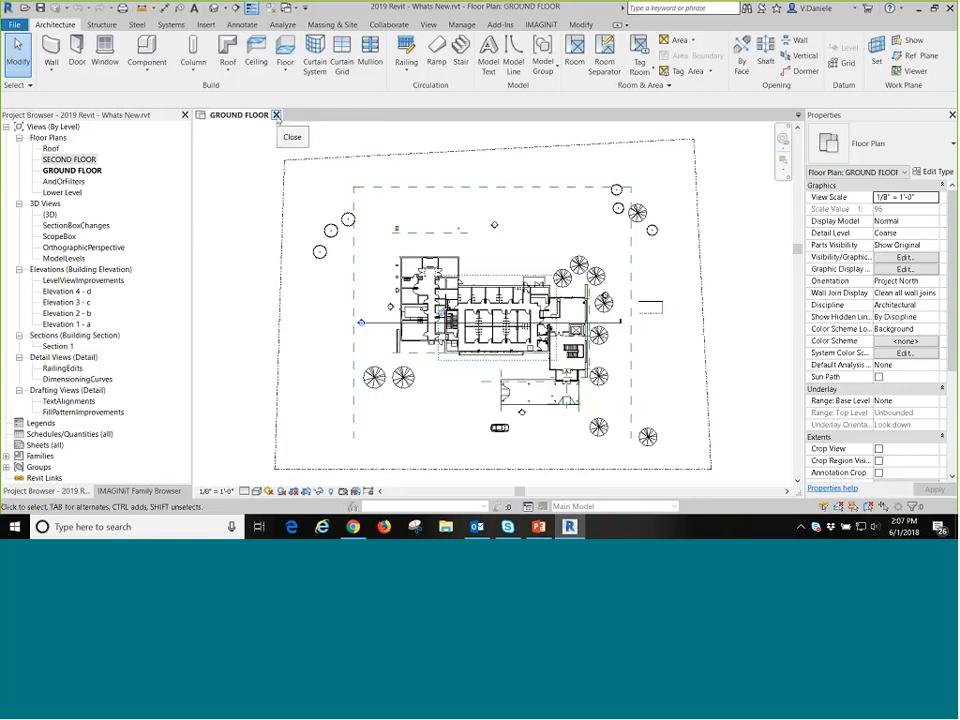
pyautogui.click(276, 115)
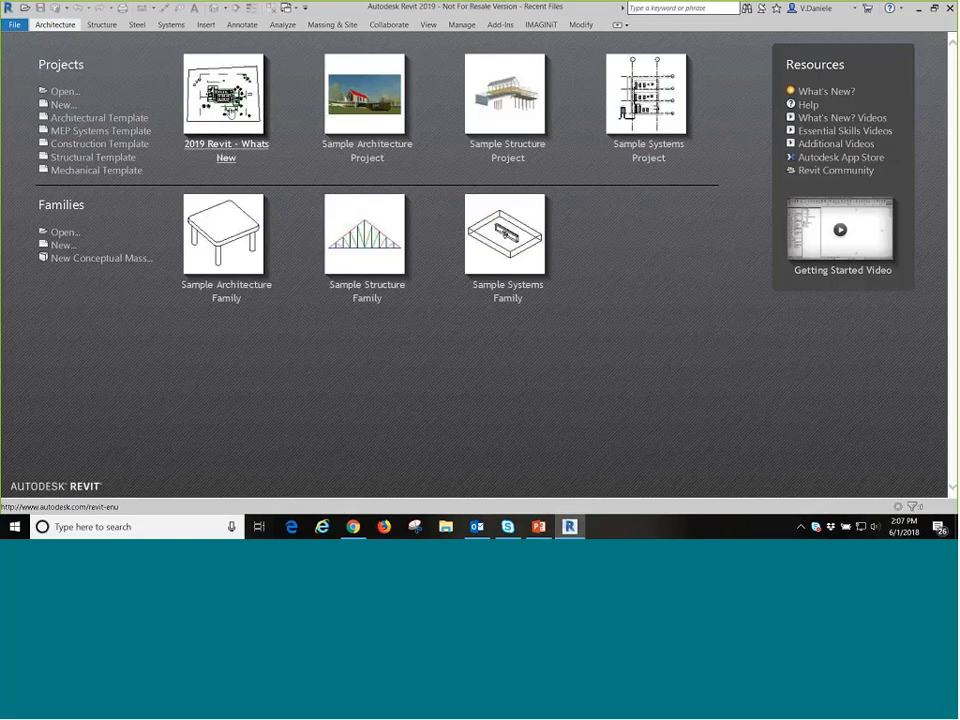
pyautogui.click(227, 112)
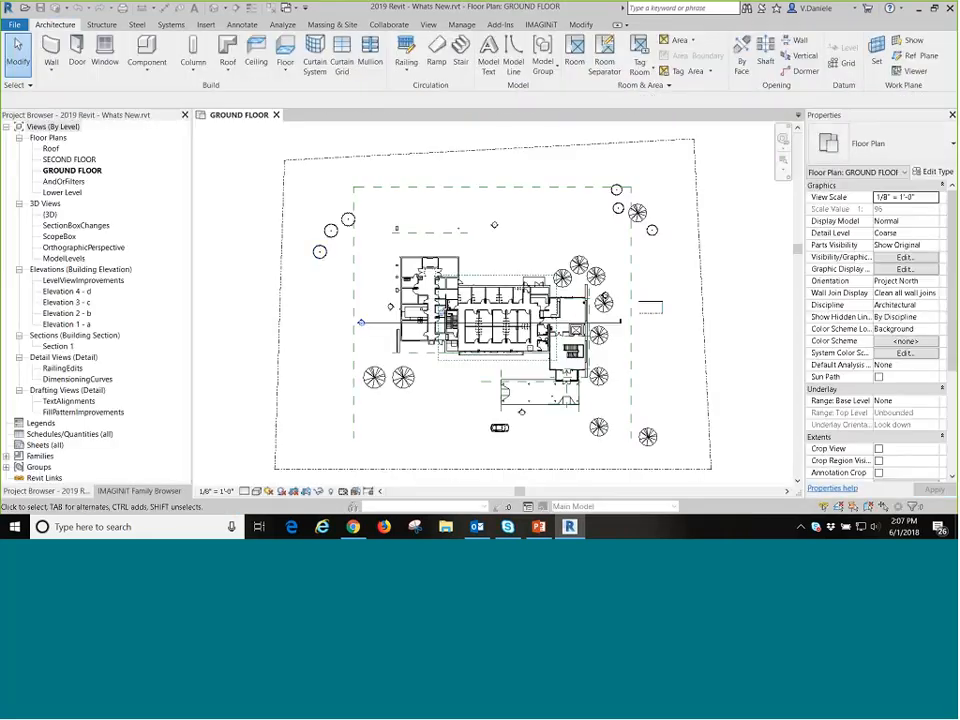
# Move the southwesternmost of the three Italian Cypress trees northwest of the building to the northeast end of the group.
pyautogui.moveTo(323, 258); pyautogui.dragTo(374, 209)
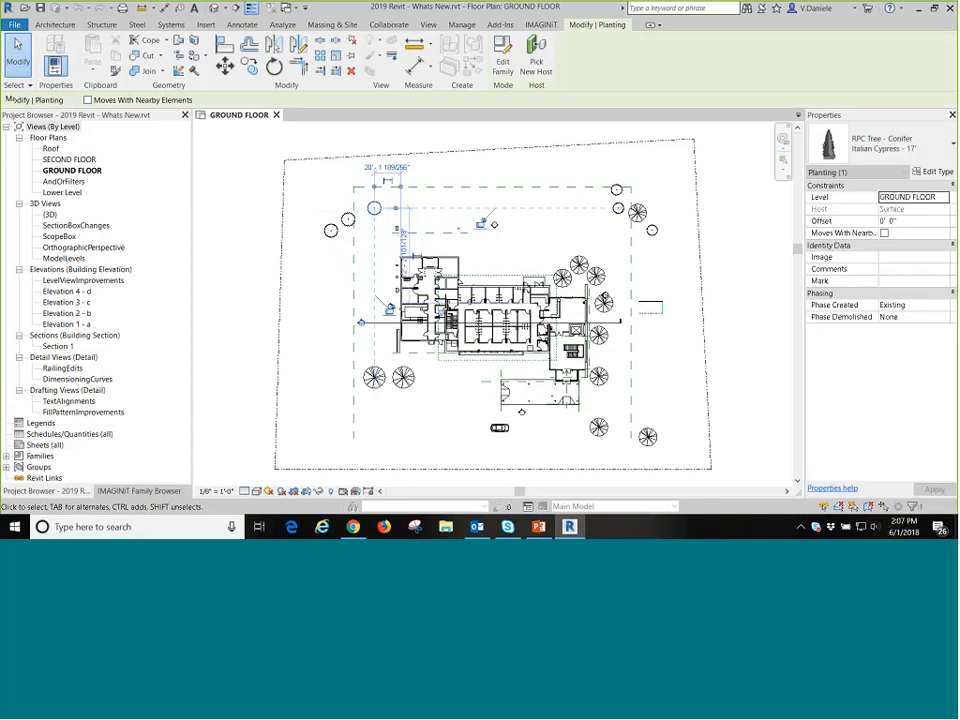
# Open and close the SECOND FLOOR plan, and try to close the remaining GROUND FLOOR view, dismissing the save prompt.
pyautogui.click(80, 160)
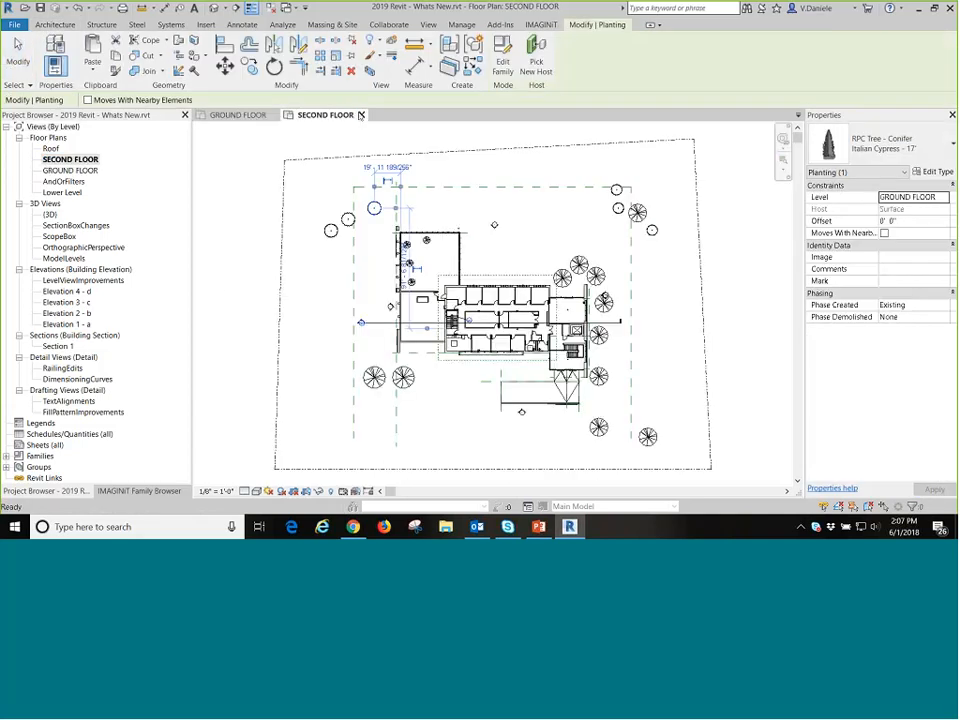
pyautogui.click(362, 115)
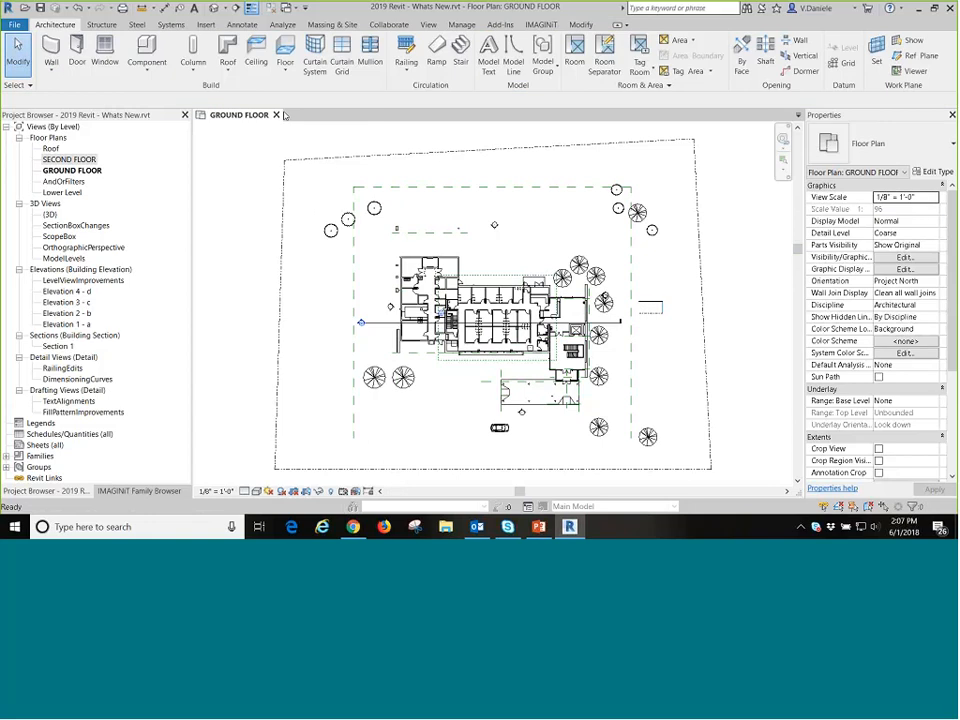
pyautogui.click(277, 115)
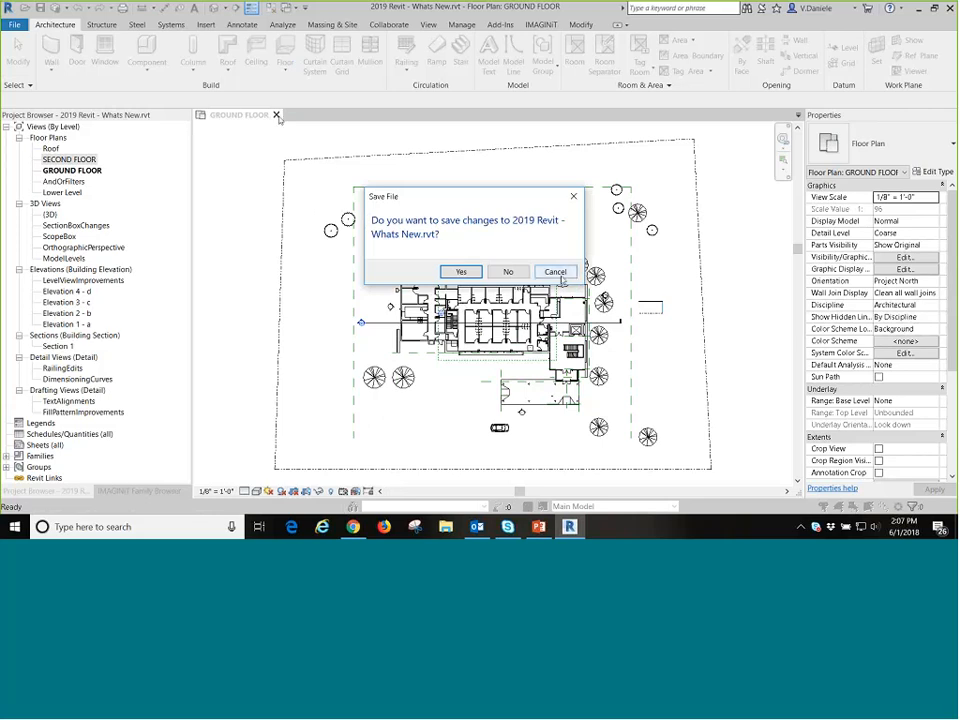
pyautogui.click(508, 272)
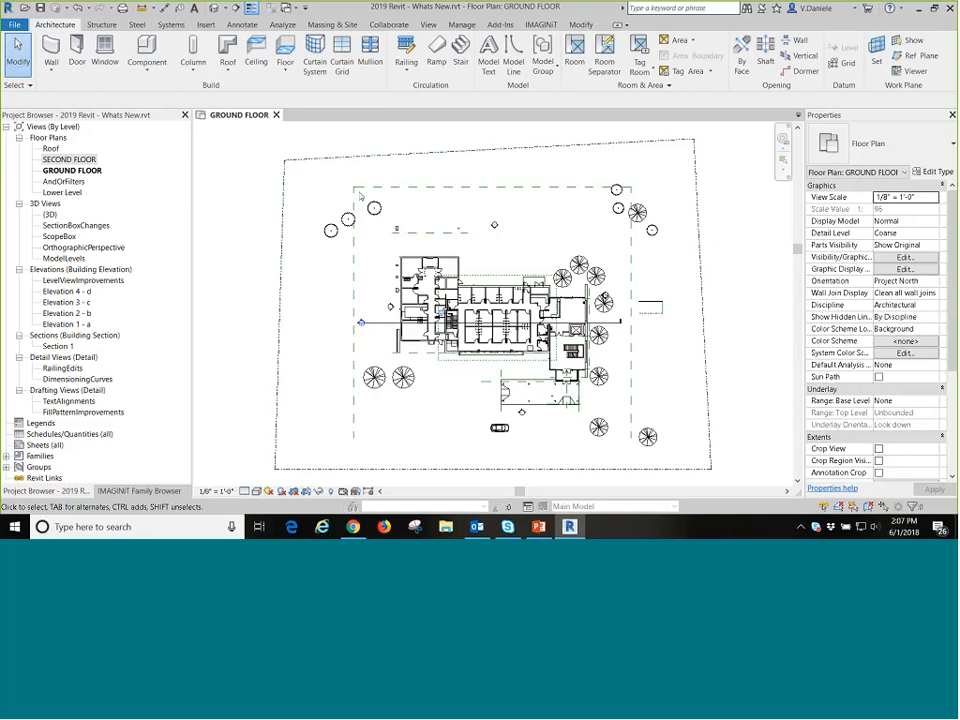
# Float the Project Browser over the drawing area and dock it back along the left edge, making it narrower.
pyautogui.moveTo(100, 115); pyautogui.dragTo(358, 158)
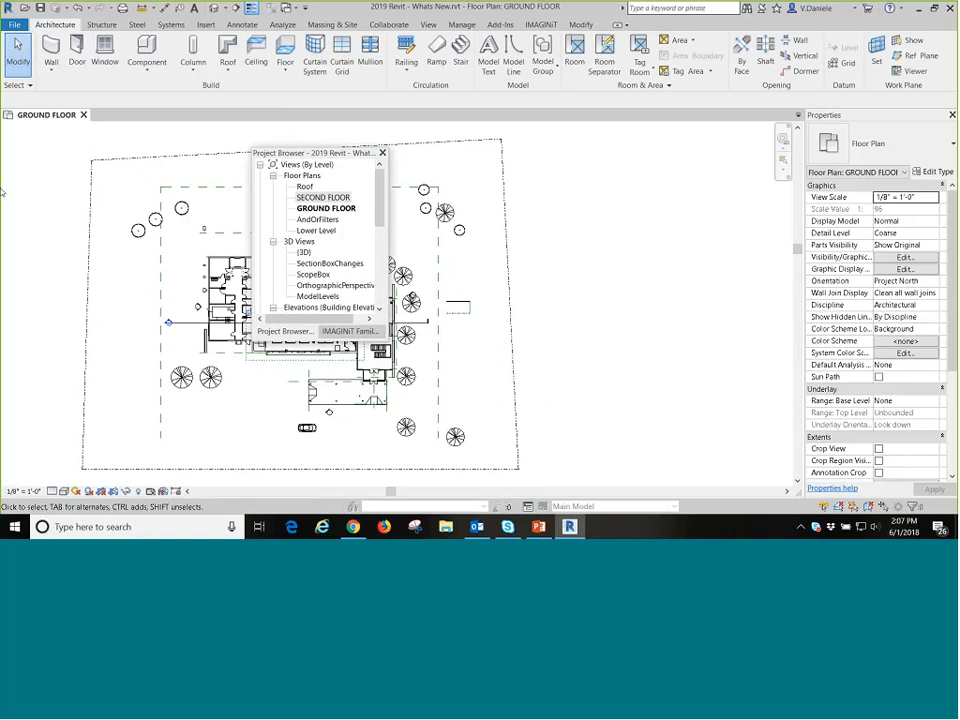
pyautogui.moveTo(2, 192); pyautogui.dragTo(2, 192)
pyautogui.moveTo(133, 151); pyautogui.dragTo(167, 151)
pyautogui.moveTo(103, 115); pyautogui.dragTo(216, 185)
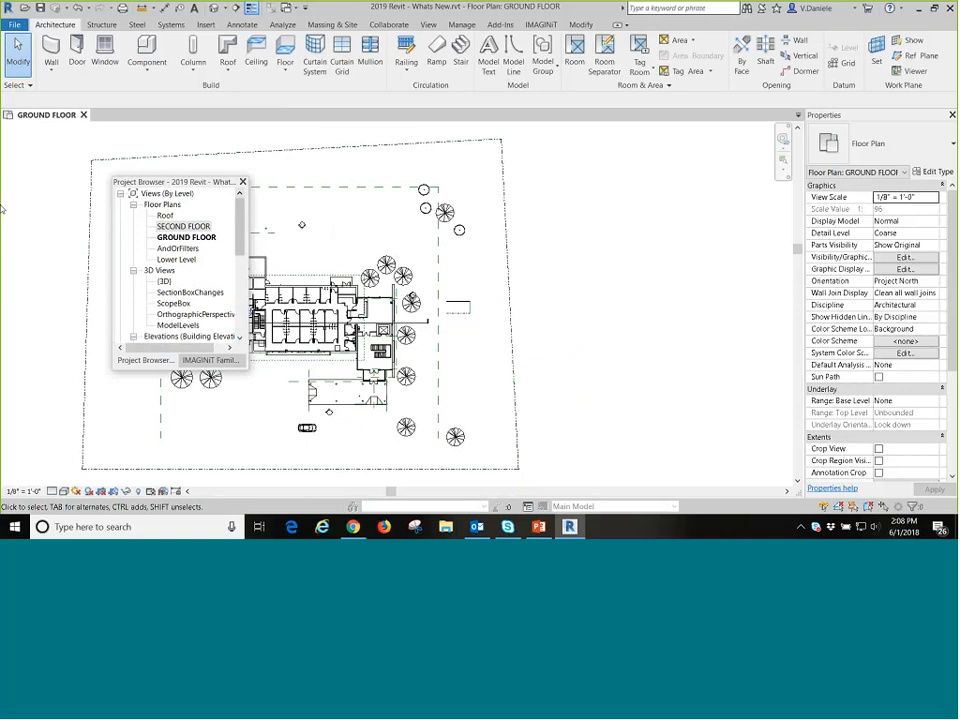
pyautogui.moveTo(2, 209); pyautogui.dragTo(3, 210)
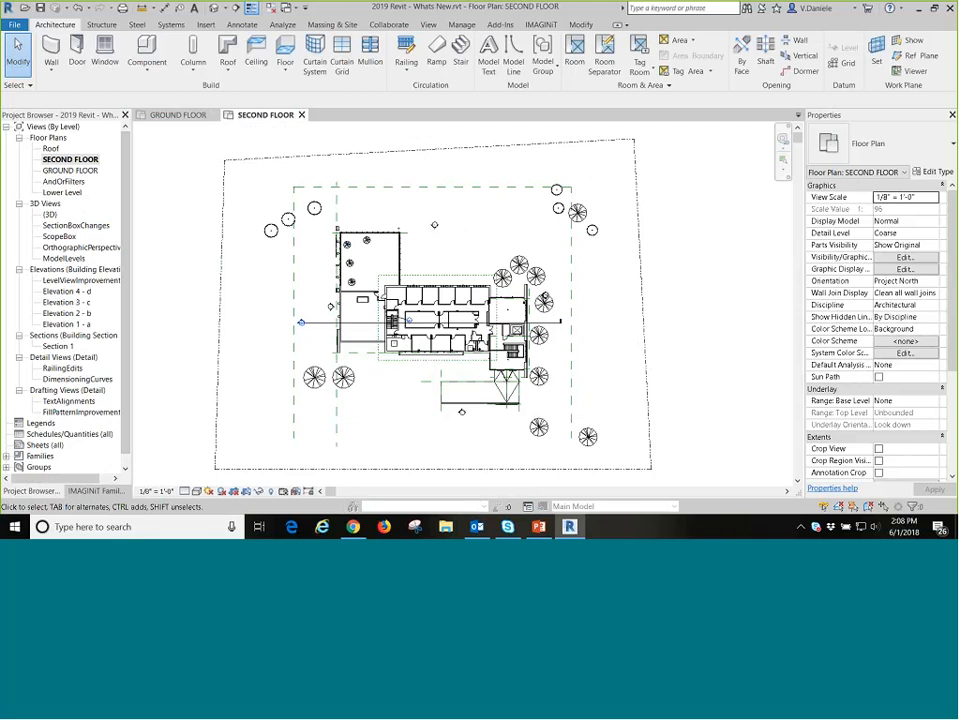
# Pull the SECOND FLOOR view out as a floating window and dock it side by side with the GROUND FLOOR view.
pyautogui.moveTo(265, 114); pyautogui.dragTo(538, 182)
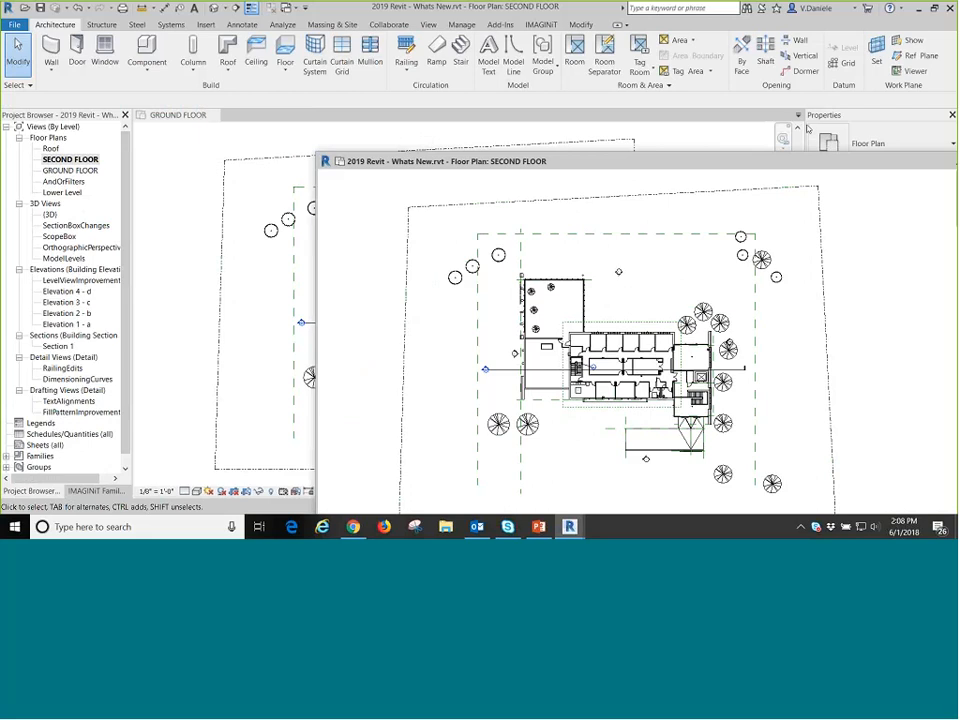
pyautogui.doubleClick(768, 157)
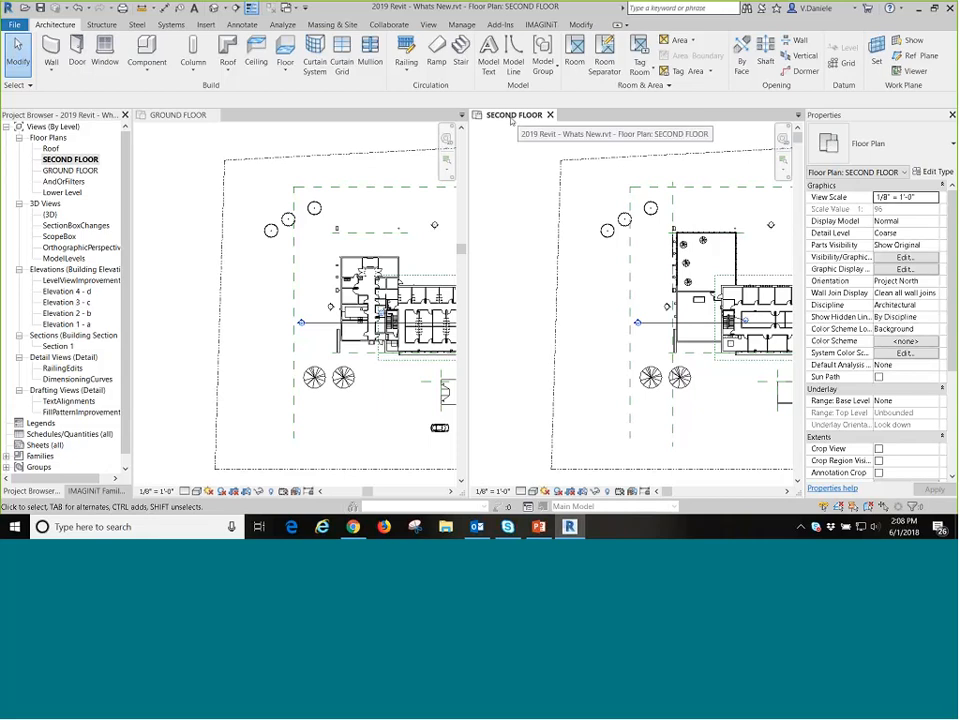
# Open the Roof plan in the same pane as SECOND FLOOR and switch between those two views.
pyautogui.doubleClick(51, 148)
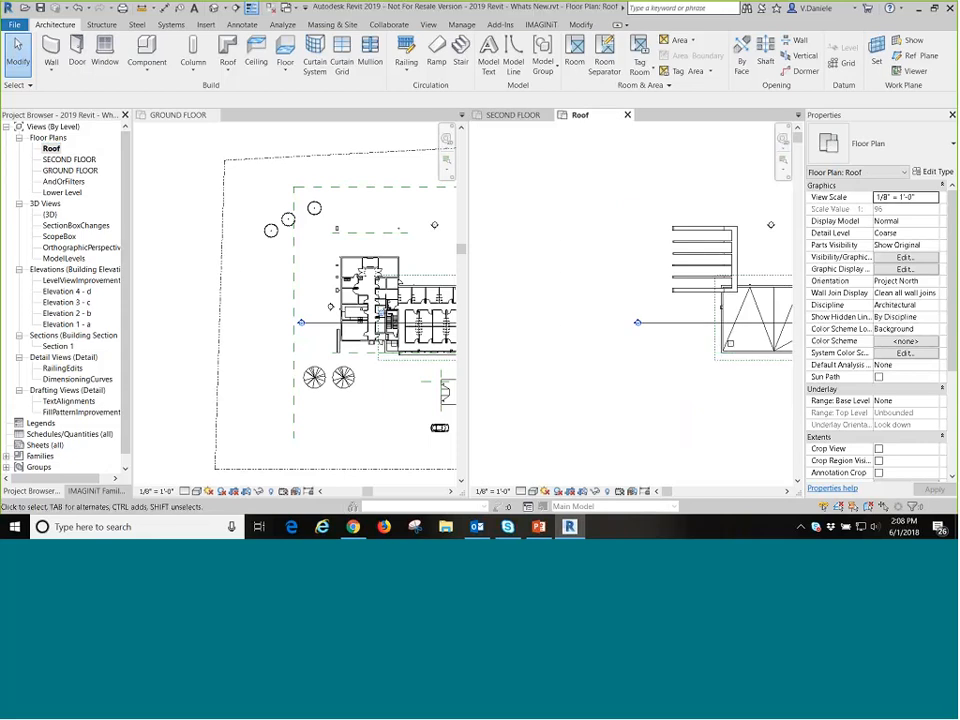
pyautogui.click(513, 115)
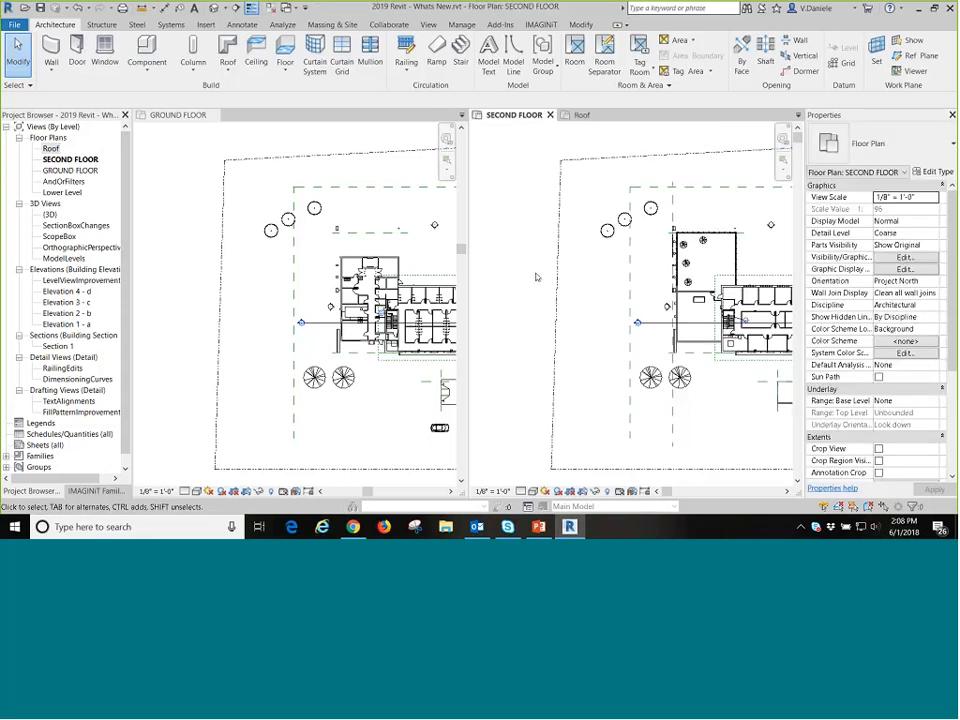
pyautogui.click(581, 116)
pyautogui.click(518, 116)
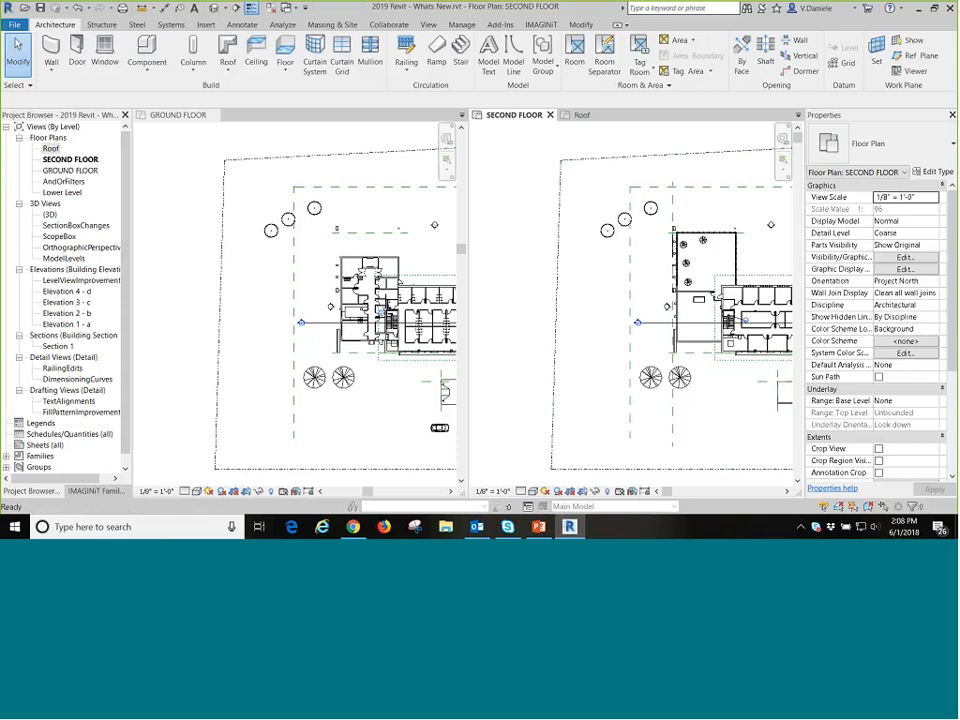
pyautogui.click(584, 115)
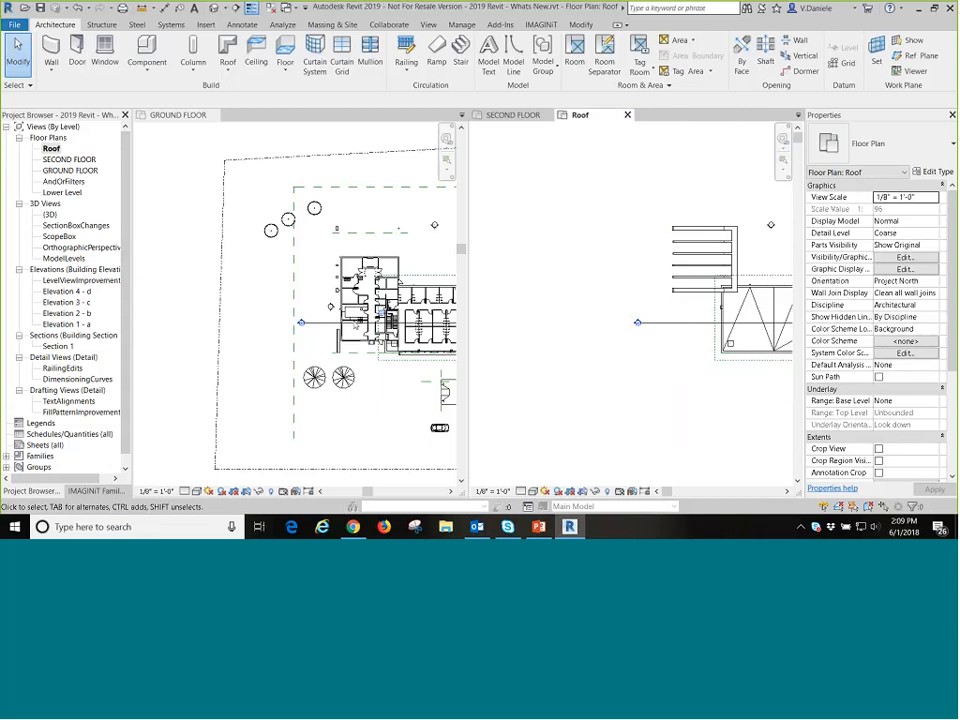
# Activate the GROUND FLOOR view and close the Roof and SECOND FLOOR views.
pyautogui.click(384, 381)
pyautogui.moveTo(365, 332); pyautogui.dragTo(268, 299, button='middle')
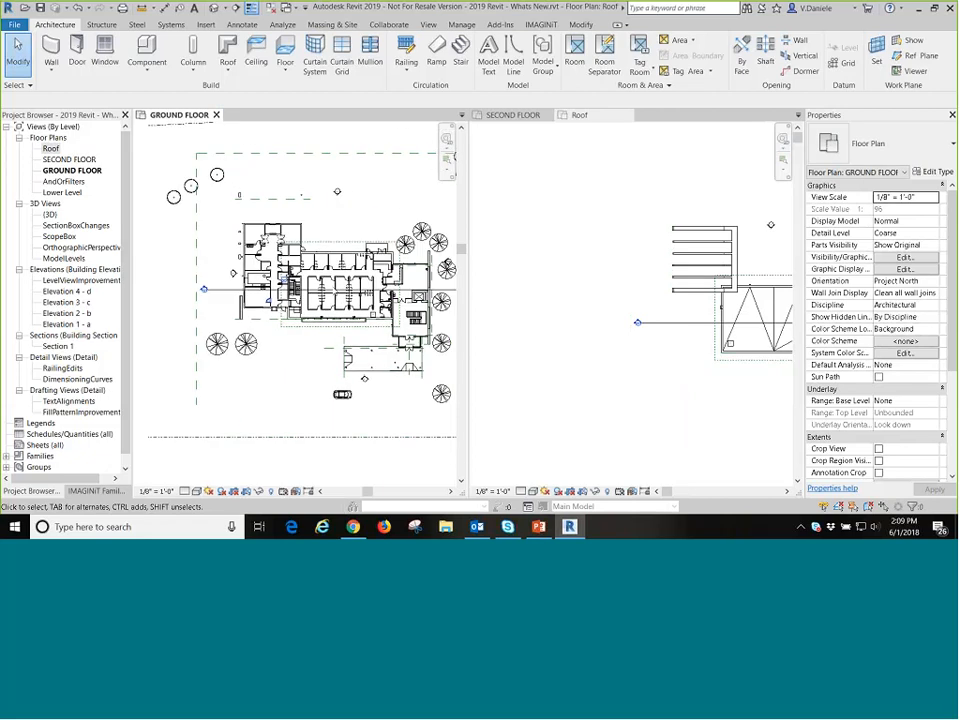
pyautogui.click(593, 115)
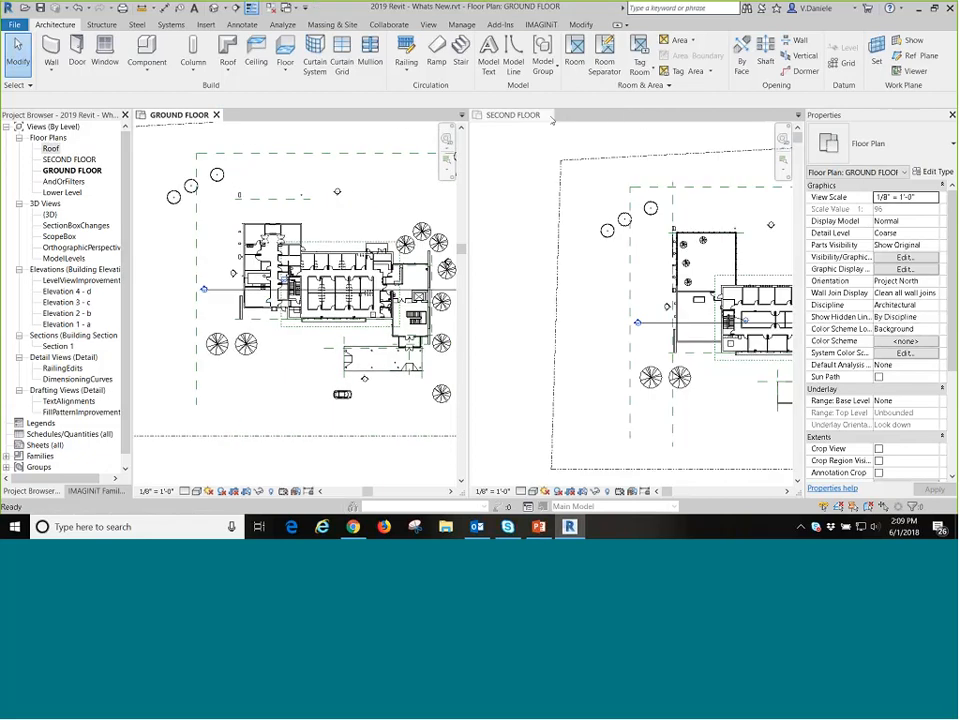
pyautogui.click(552, 116)
# Open Section 1 from its section head on the GROUND FLOOR plan and tile the two open views.
pyautogui.scroll(4, 247, 318)
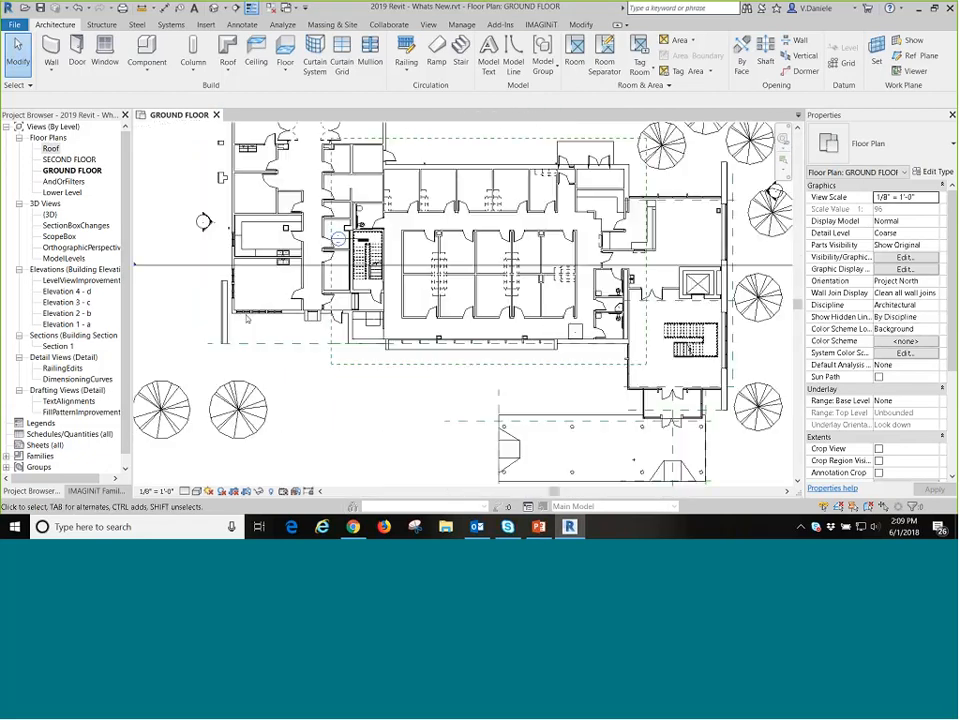
pyautogui.moveTo(247, 318); pyautogui.dragTo(368, 345, button='middle')
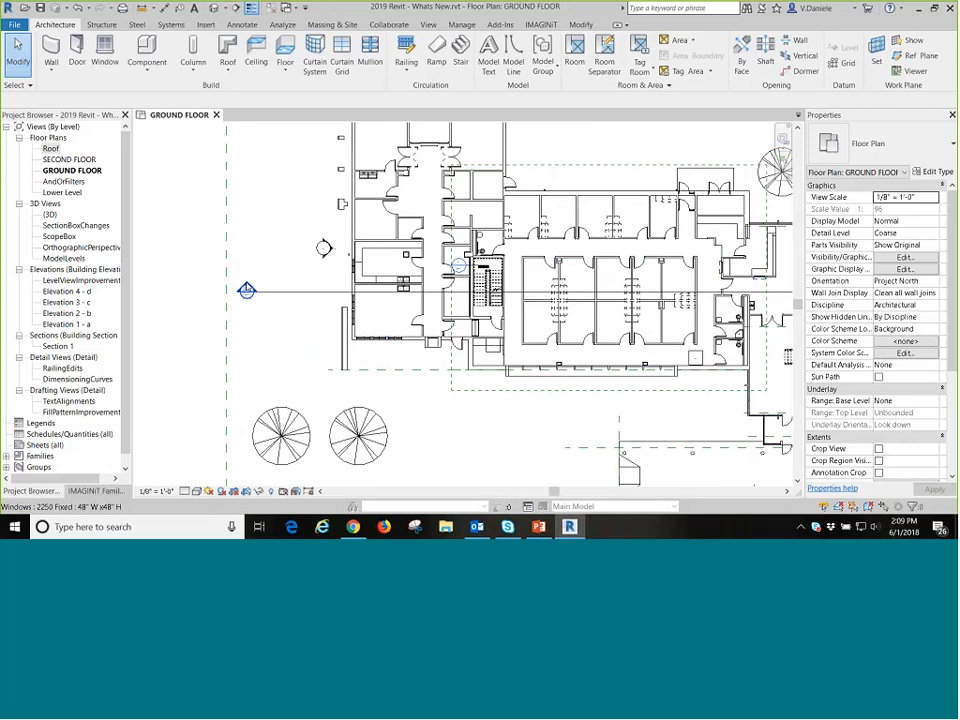
pyautogui.doubleClick(247, 290)
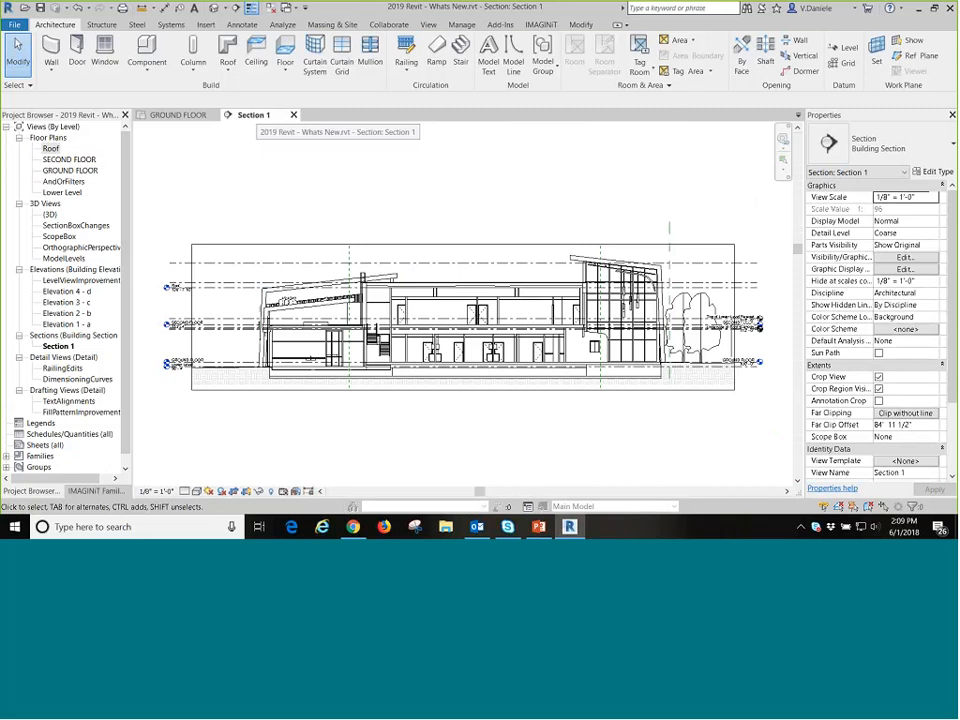
pyautogui.press('w')
pyautogui.press('t')
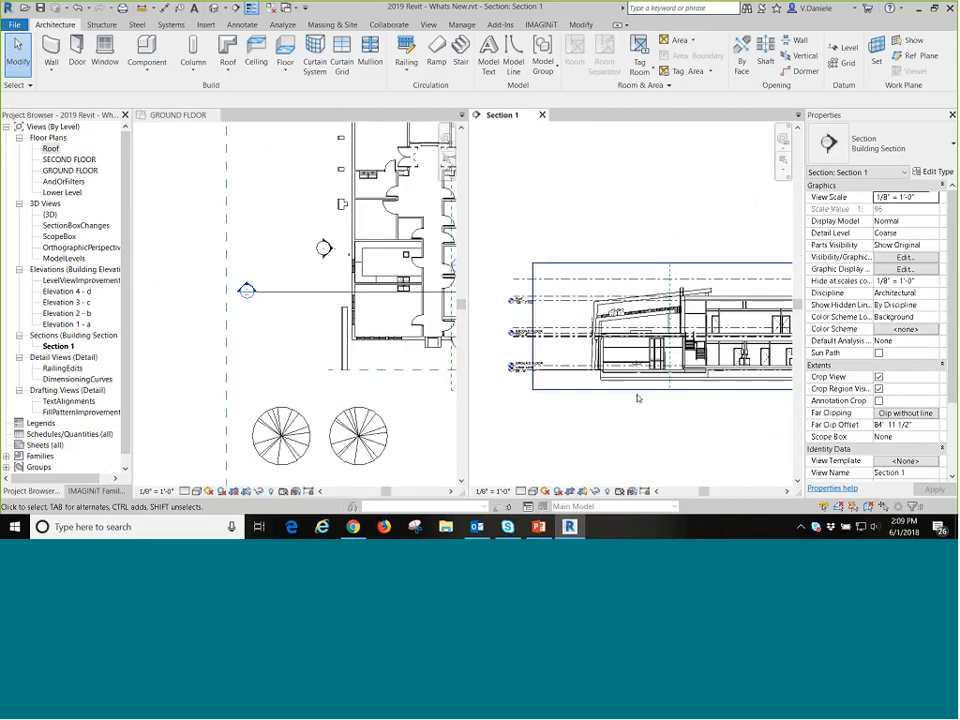
# Examine the building in the tiled Section 1 and GROUND FLOOR views, activating each one in turn.
pyautogui.moveTo(637, 398); pyautogui.dragTo(589, 362, button='middle')
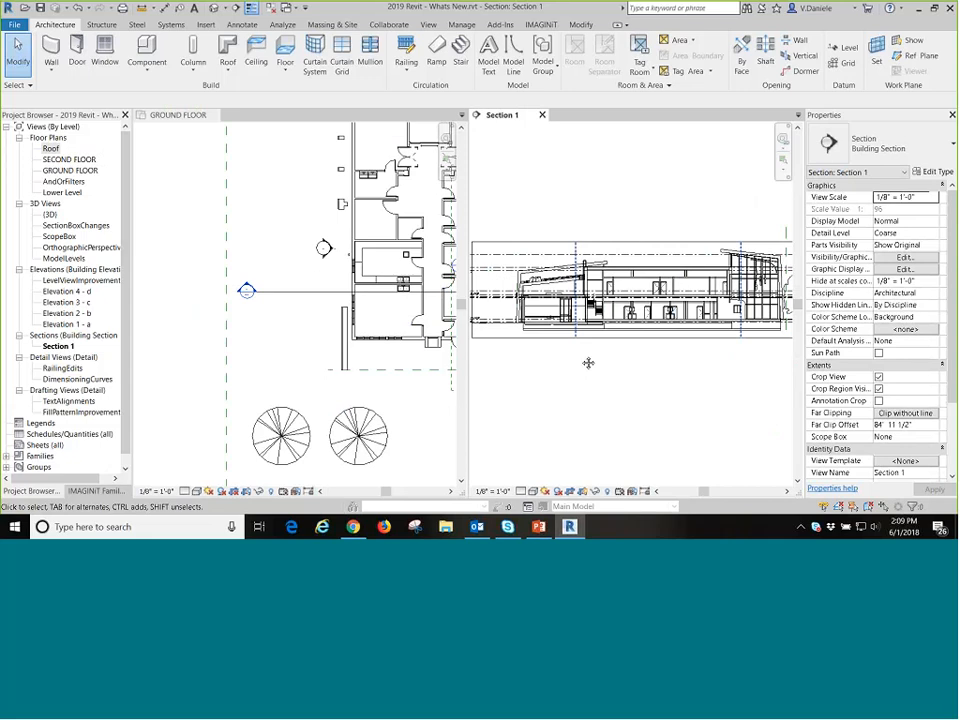
pyautogui.click(314, 331)
pyautogui.moveTo(425, 323); pyautogui.dragTo(293, 367, button='middle')
pyautogui.scroll(2, 295, 371)
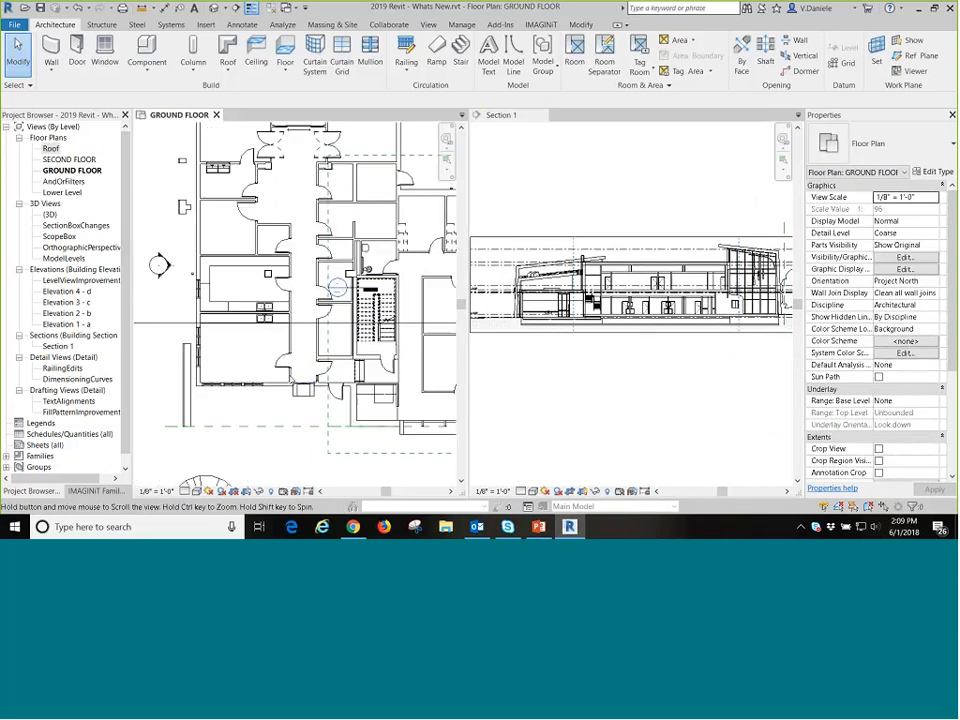
pyautogui.scroll(-2, 234, 345)
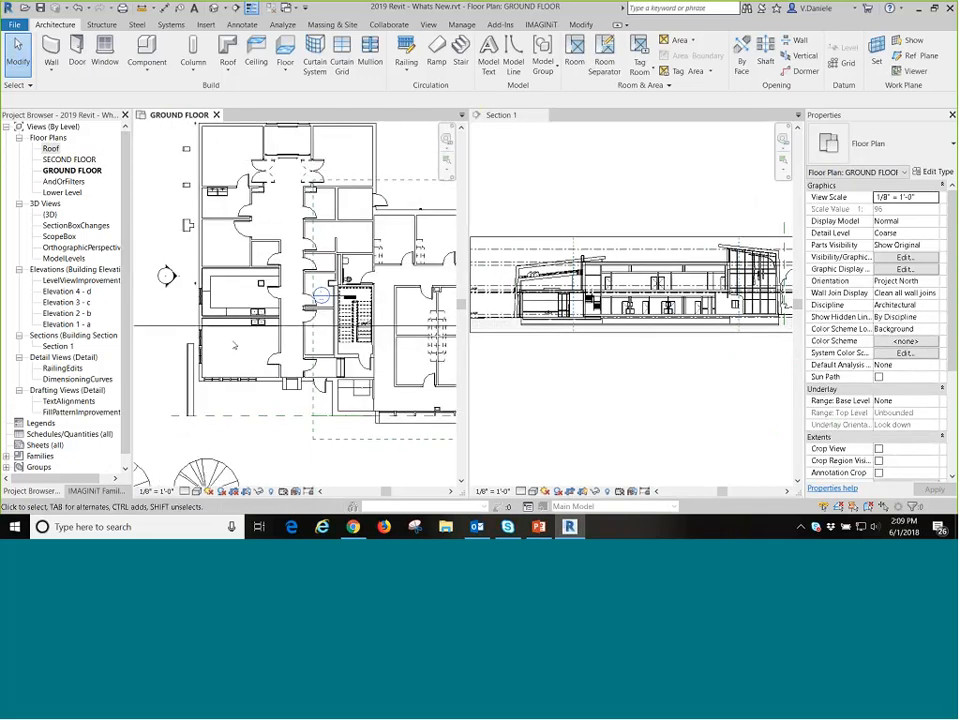
pyautogui.moveTo(234, 345); pyautogui.dragTo(214, 356, button='middle')
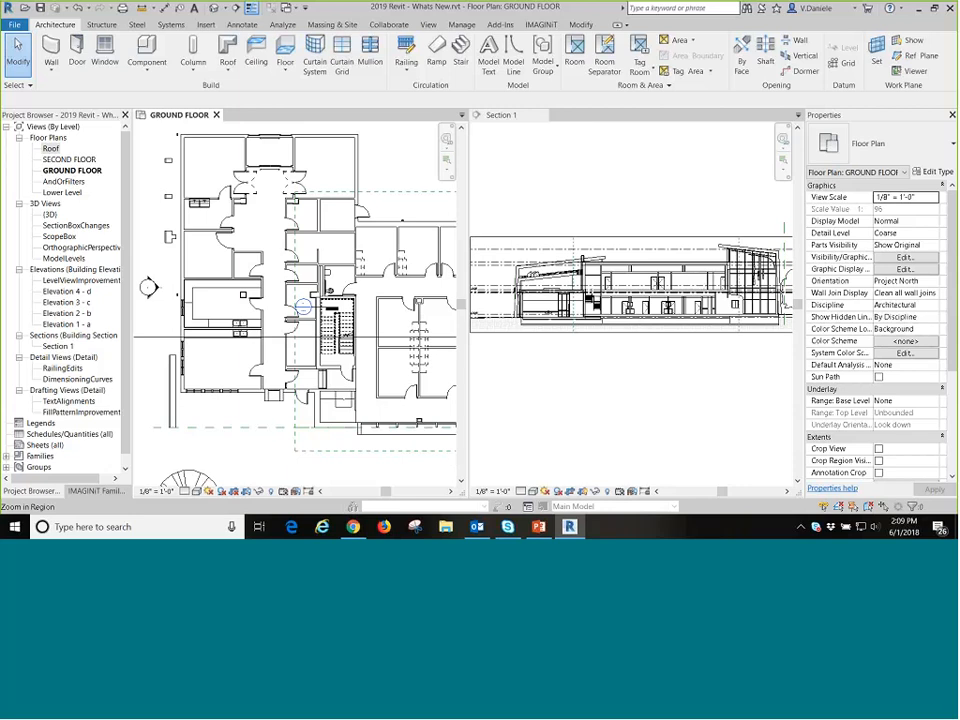
pyautogui.click(615, 166)
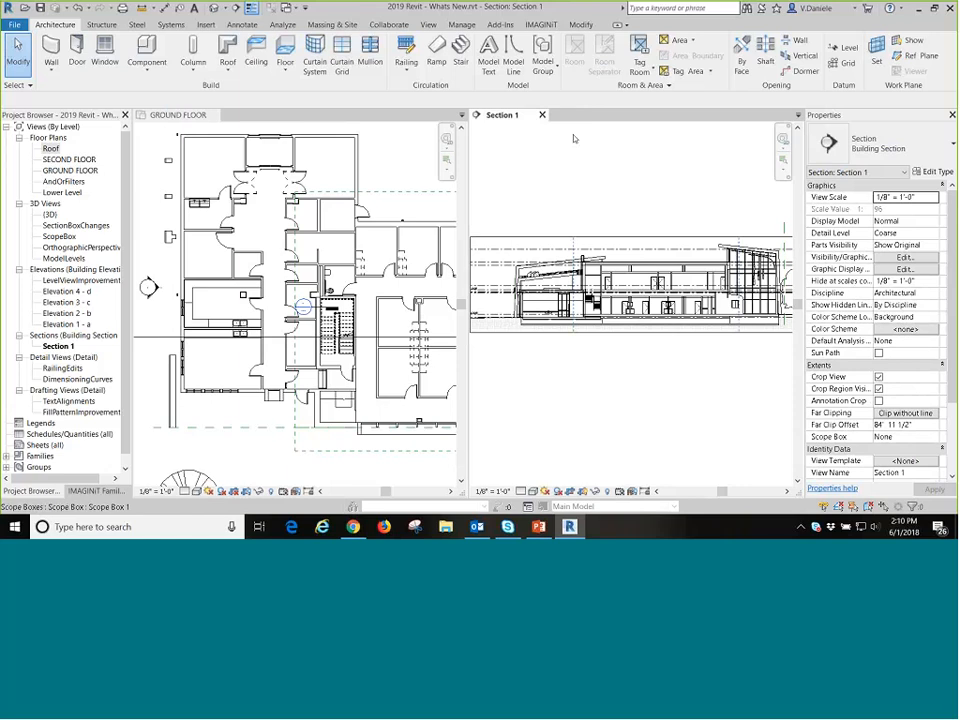
# Switch to PowerPoint, start the slide show from the current Tabbed views slide, and advance to the Multi-monitor support slide.
pyautogui.click(540, 527)
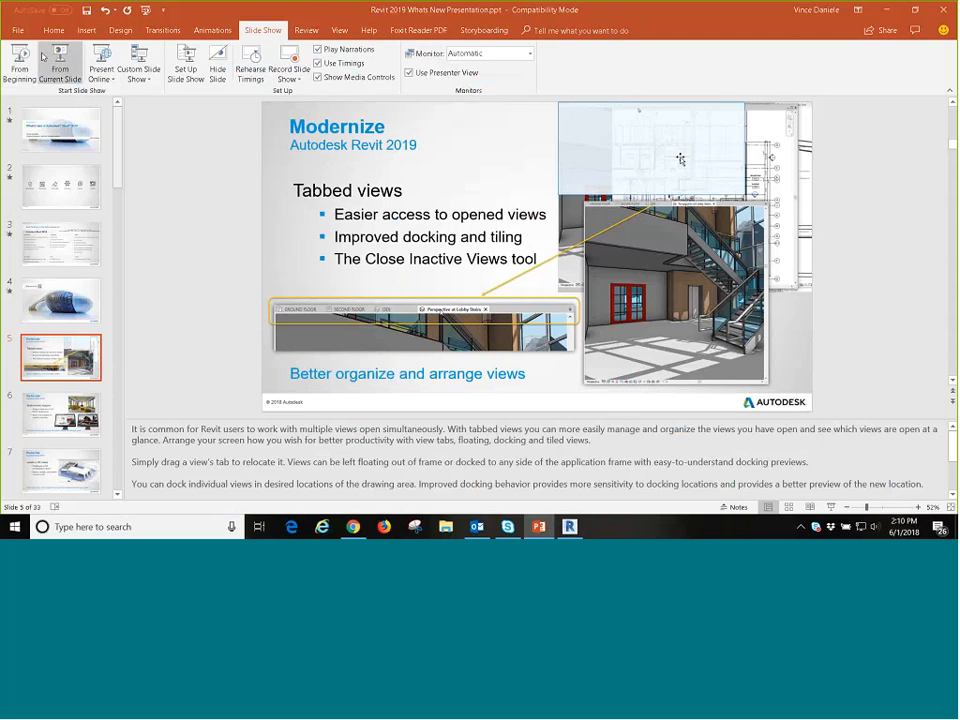
pyautogui.click(71, 62)
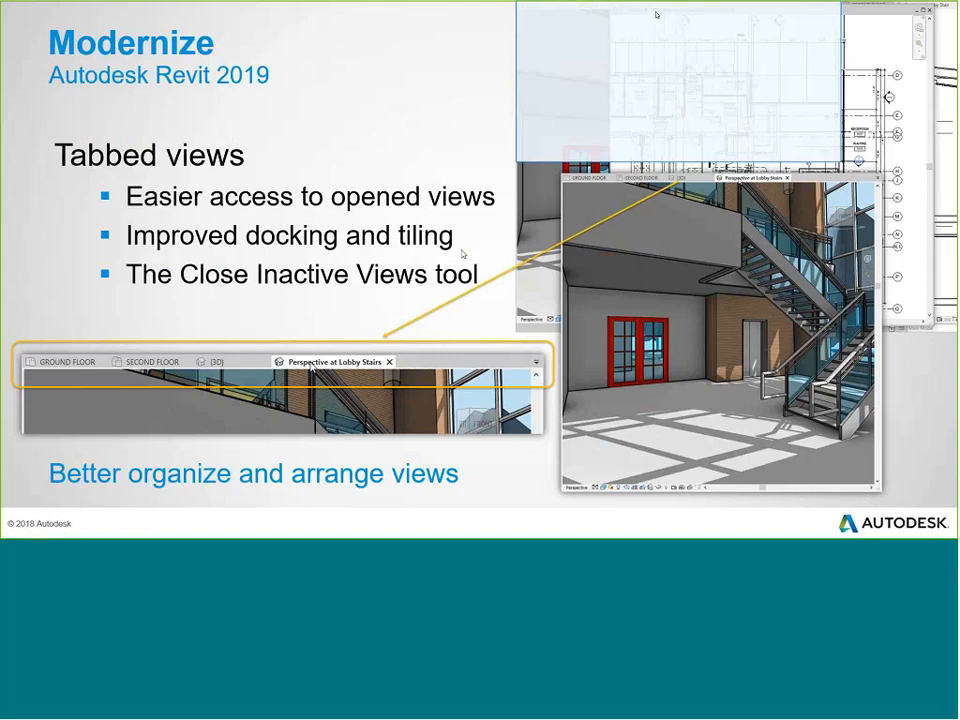
pyautogui.press('Right')
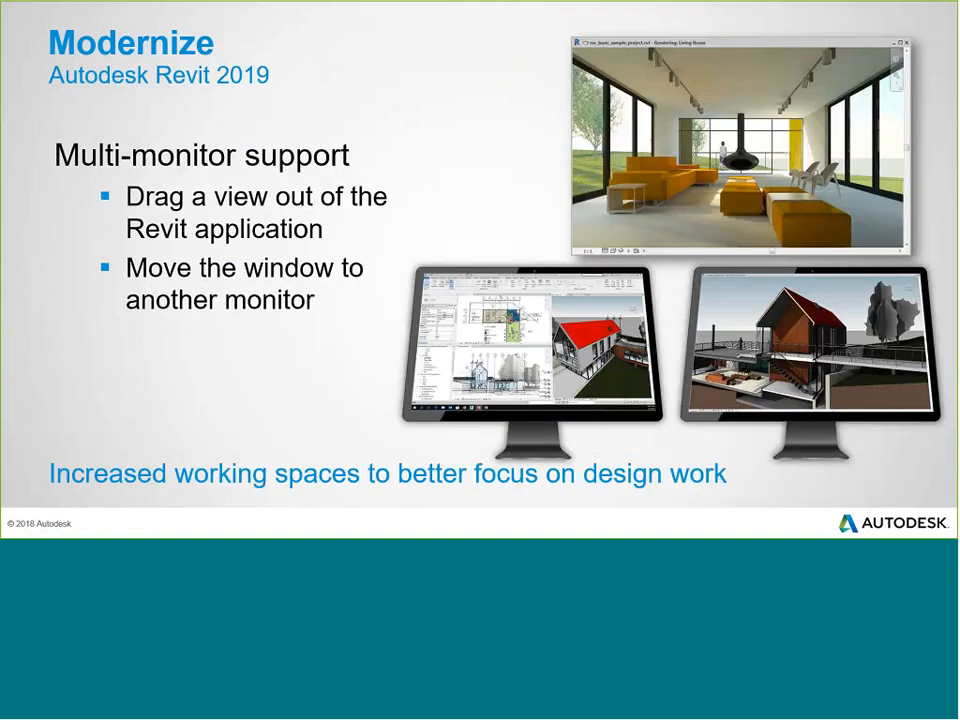
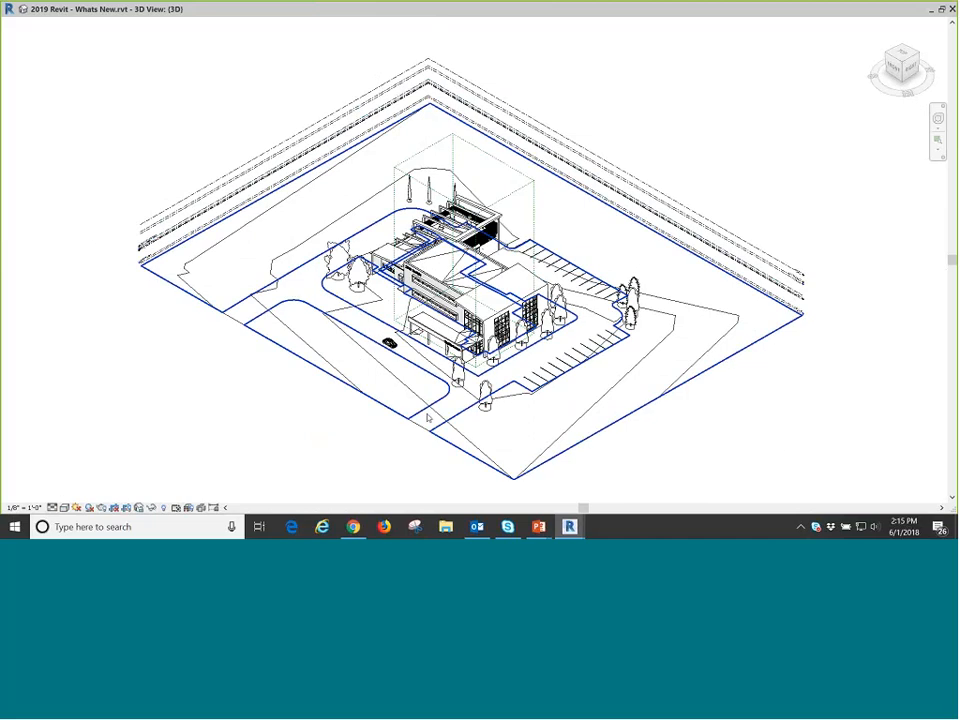
# Select the GROUND FLOOR level in the floating 3D view and open its name and elevation for editing.
pyautogui.scroll(5, 133, 281)
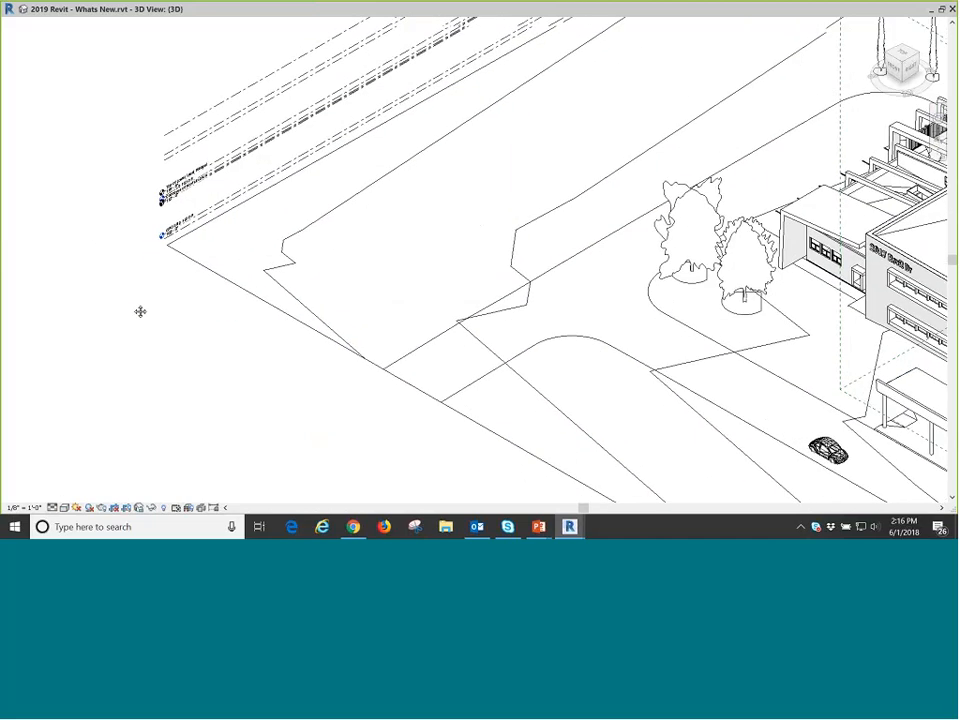
pyautogui.scroll(2, 206, 246)
pyautogui.click(246, 426)
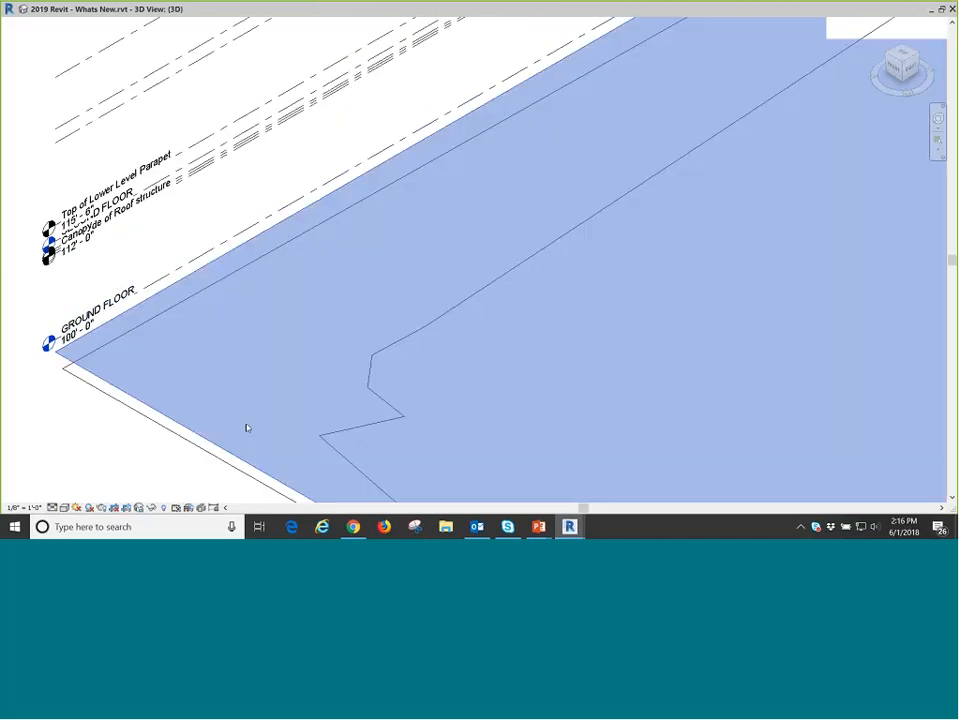
pyautogui.click(222, 248)
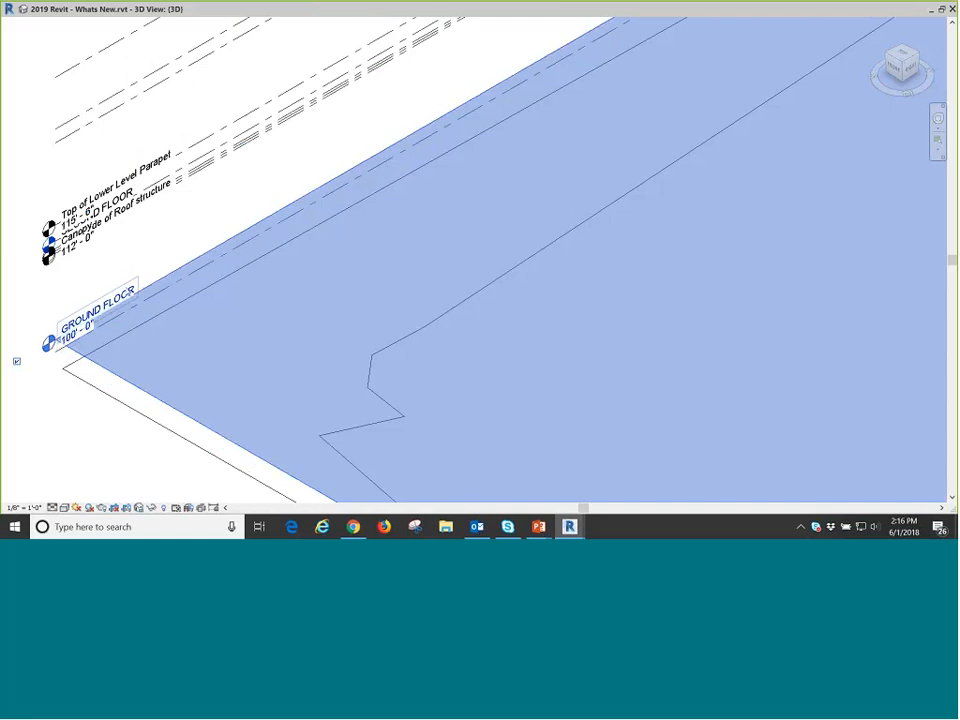
pyautogui.click(122, 296)
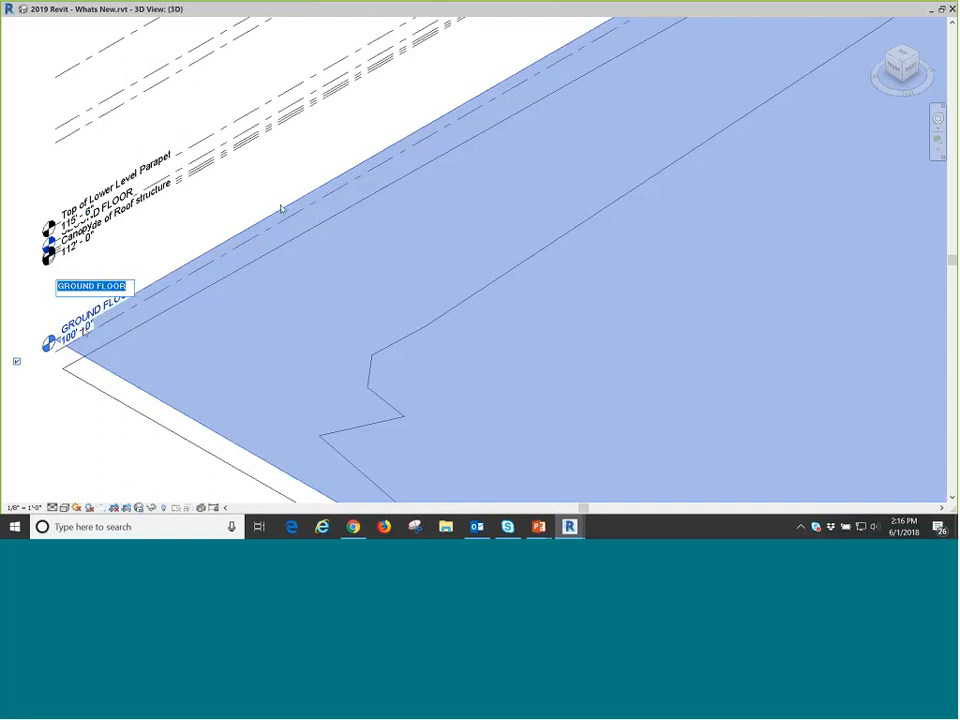
pyautogui.click(281, 209)
pyautogui.click(70, 334)
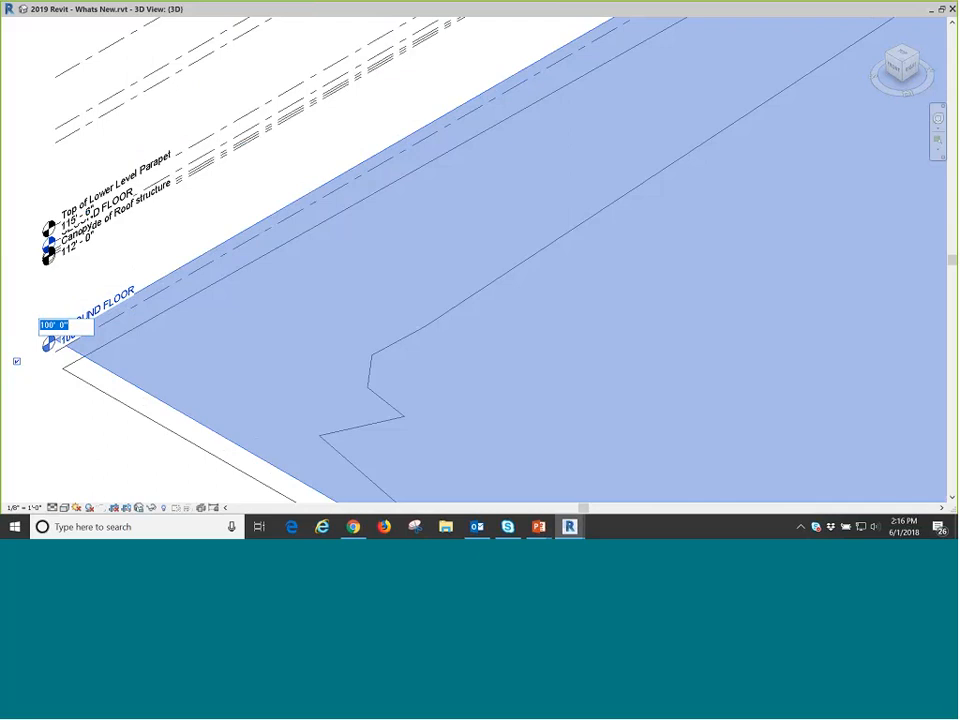
# Dock the floating 3D view back into the main window and close the Section 1 view.
pyautogui.doubleClick(420, 9)
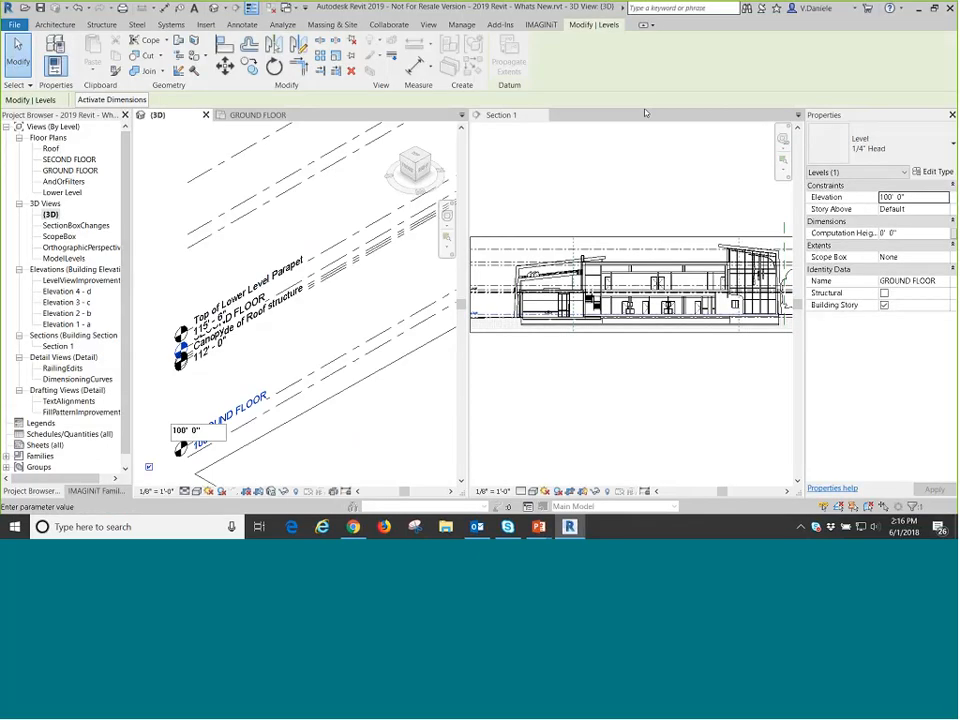
pyautogui.click(645, 113)
pyautogui.click(540, 115)
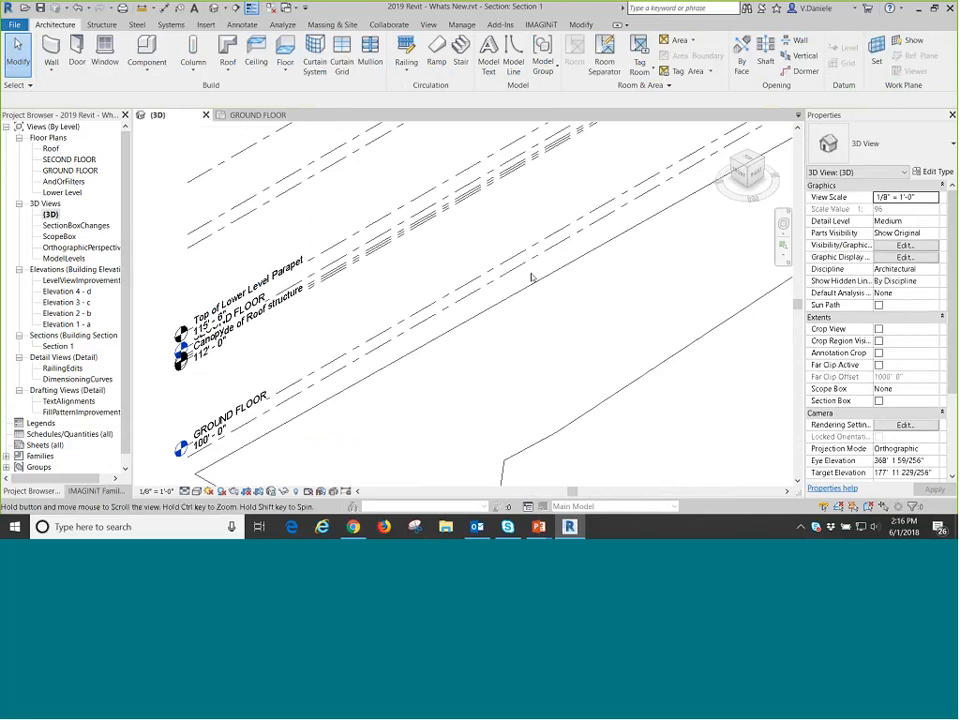
# Select the Atrium Roof level in the 3D view and examine its extents over the whole site.
pyautogui.moveTo(536, 273); pyautogui.dragTo(437, 287, button='middle')
pyautogui.scroll(-6, 437, 287)
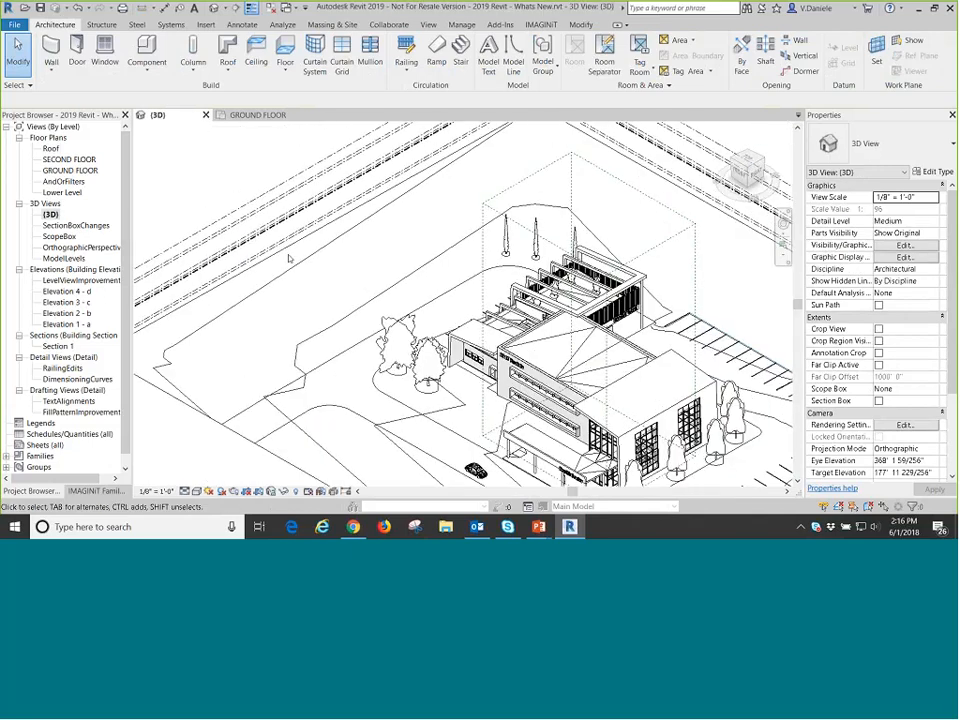
pyautogui.click(290, 178)
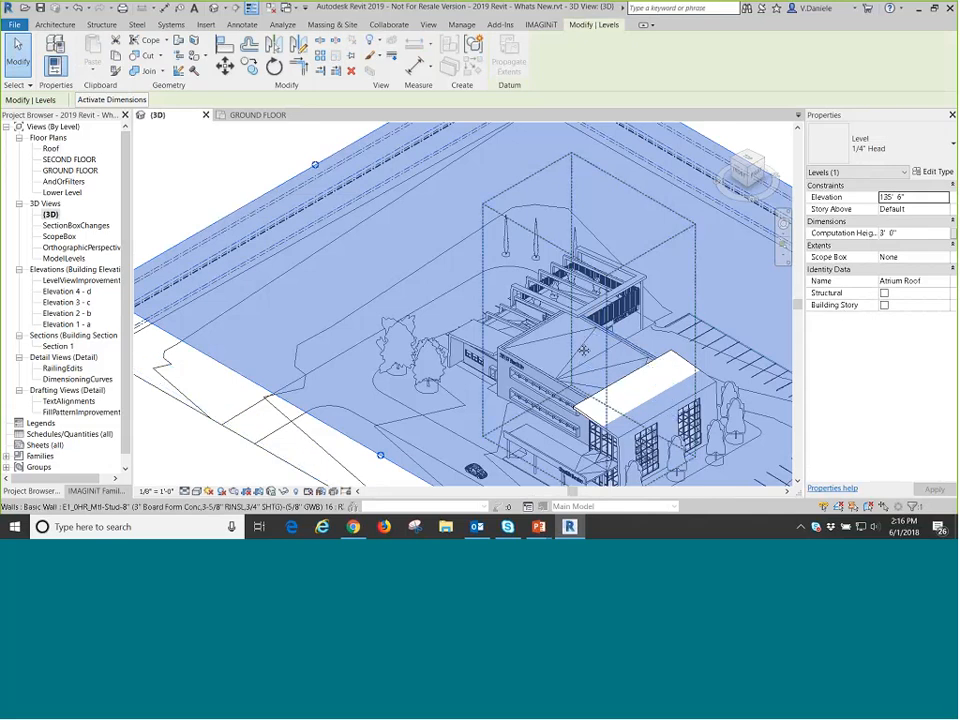
pyautogui.moveTo(574, 335); pyautogui.dragTo(477, 295, button='middle')
pyautogui.scroll(-2, 477, 295)
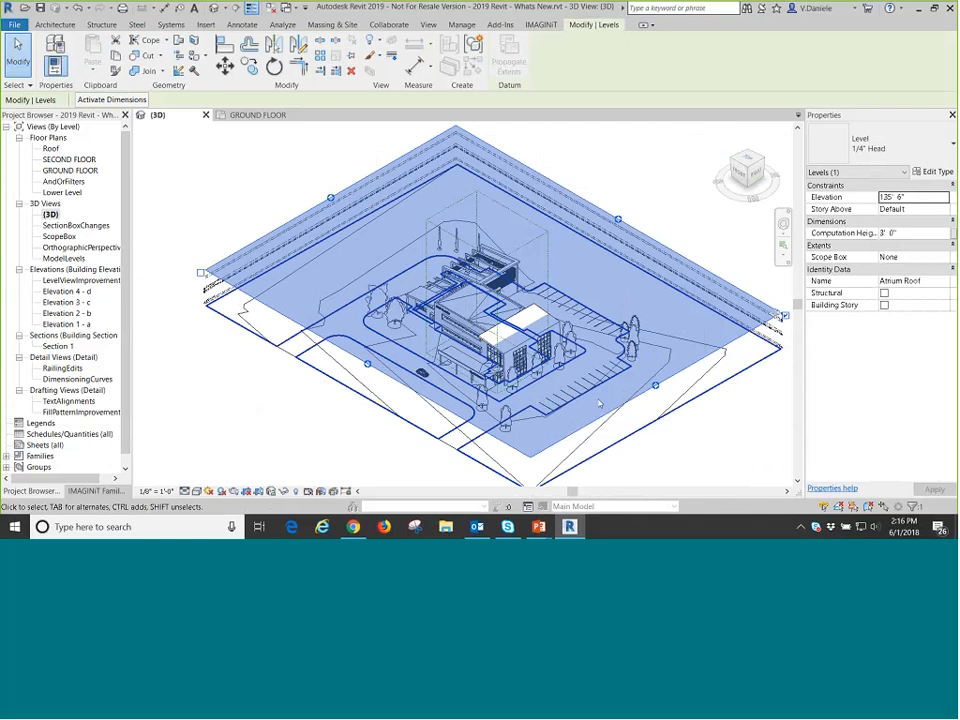
# Select the GROUND FLOOR level in the 3D view, examine its extents around the site, and clear the selection.
pyautogui.scroll(3, 245, 315)
pyautogui.scroll(2, 213, 292)
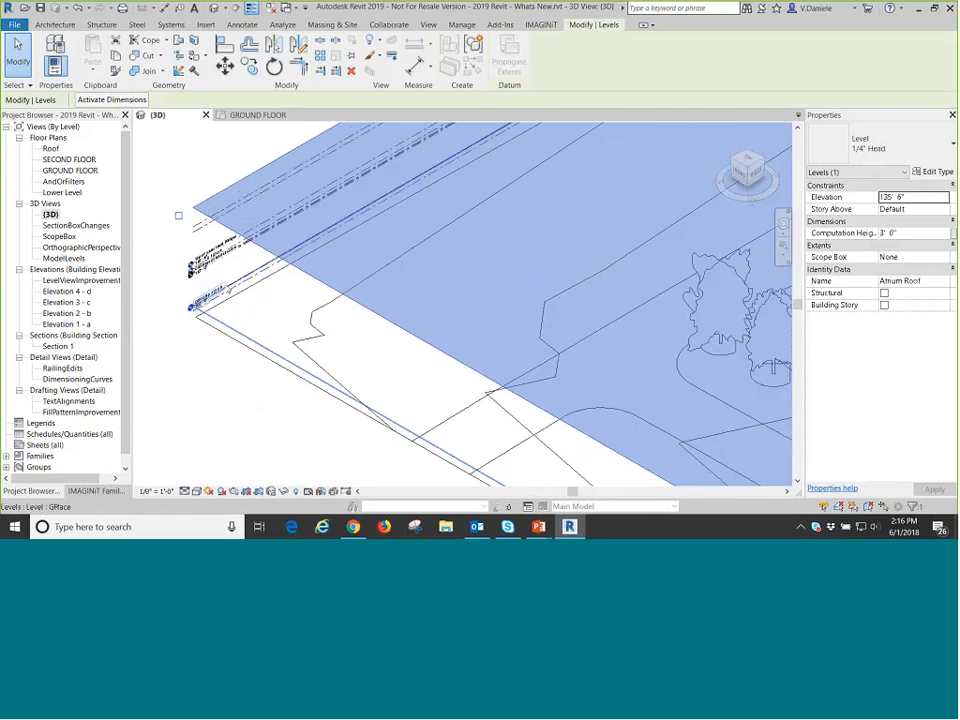
pyautogui.click(208, 343)
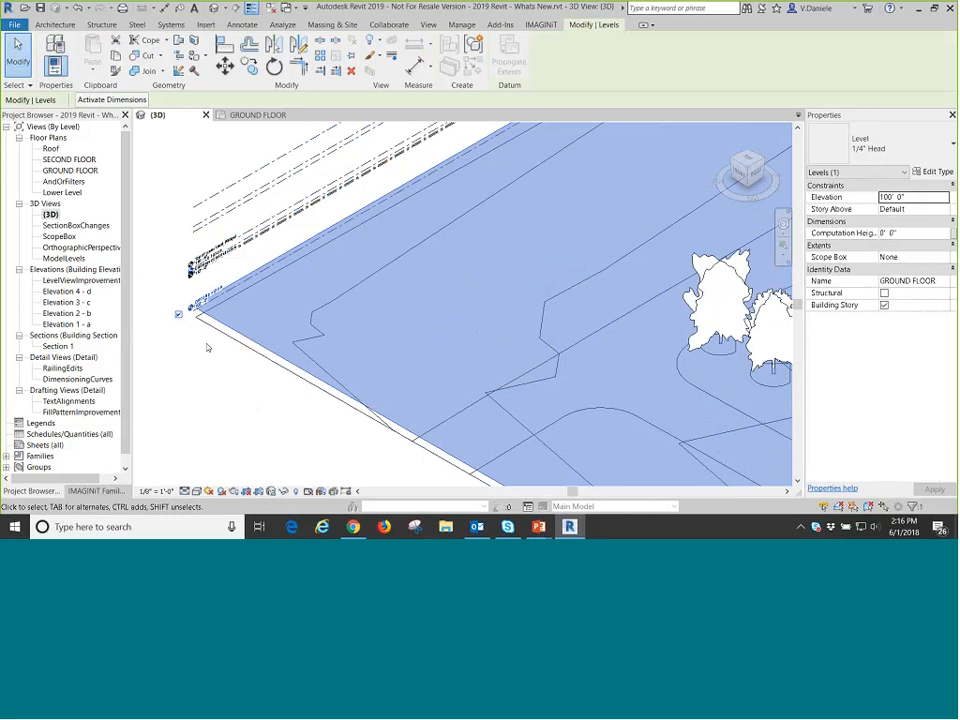
pyautogui.moveTo(223, 356); pyautogui.dragTo(213, 347, button='middle')
pyautogui.scroll(-6, 213, 347)
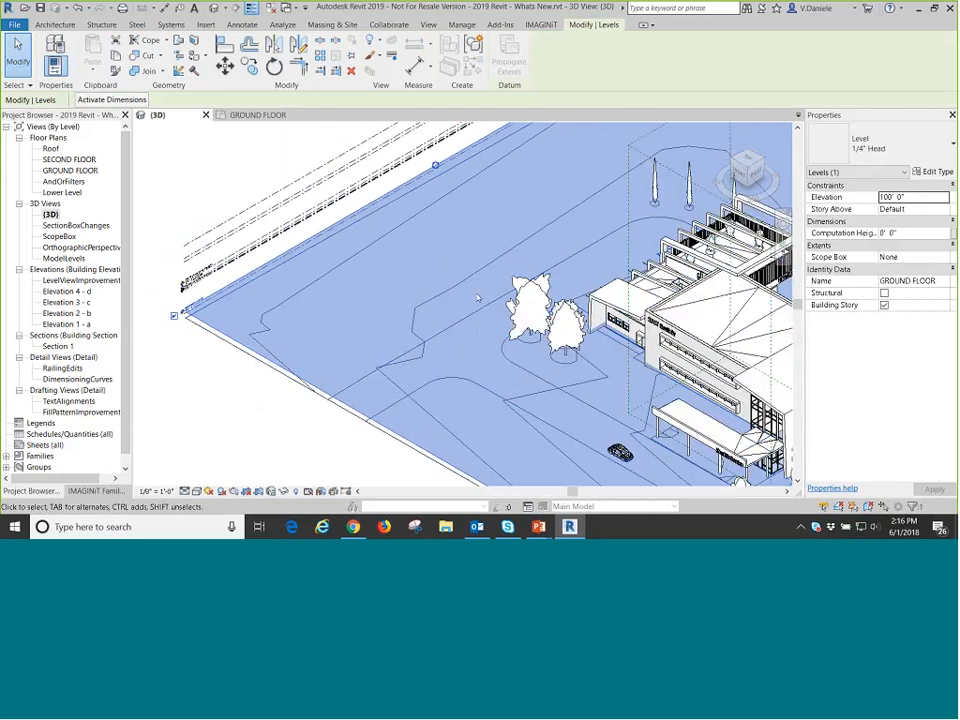
pyautogui.moveTo(467, 337); pyautogui.dragTo(404, 323, button='middle')
pyautogui.click(292, 415)
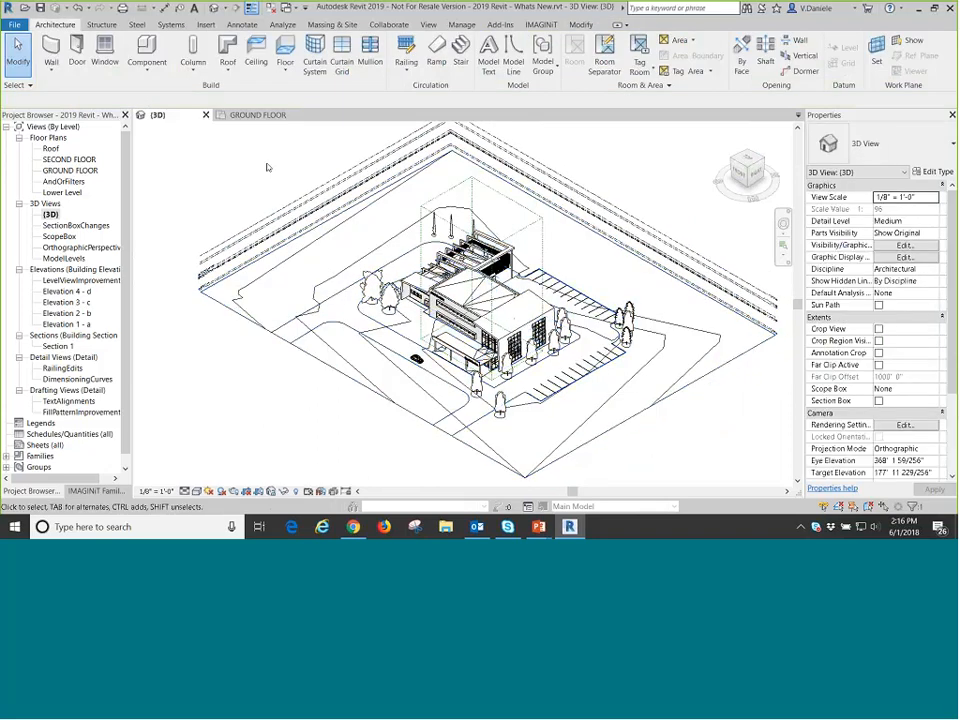
pyautogui.moveTo(259, 171); pyautogui.dragTo(252, 174, button='middle')
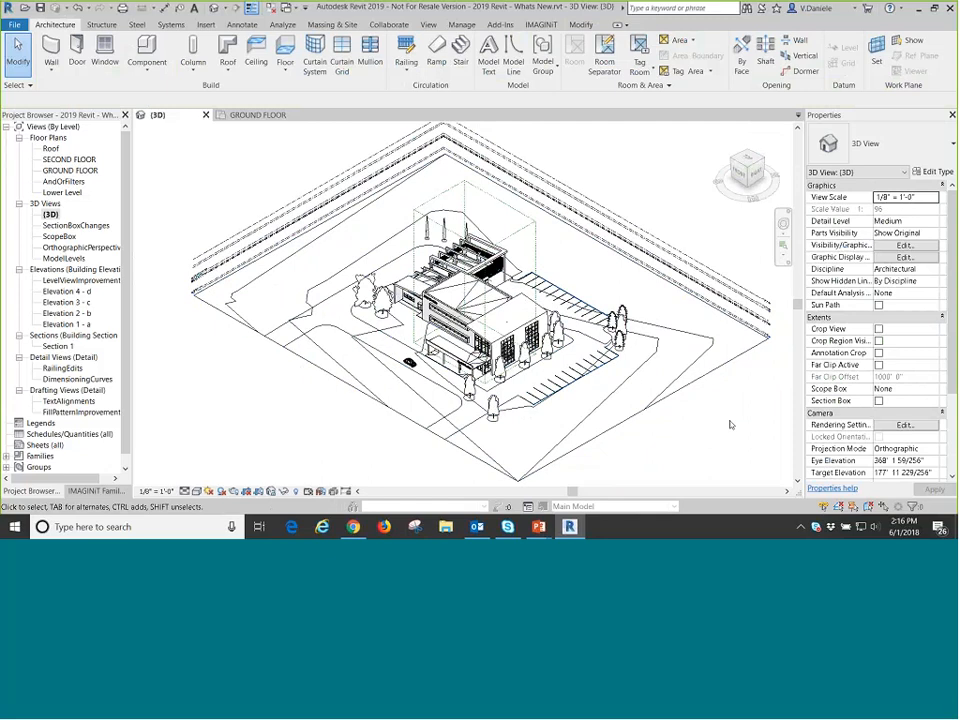
# Set the 3D view's projection mode to Perspective and bring the camera low and close to the building.
pyautogui.scroll(-5, 831, 346)
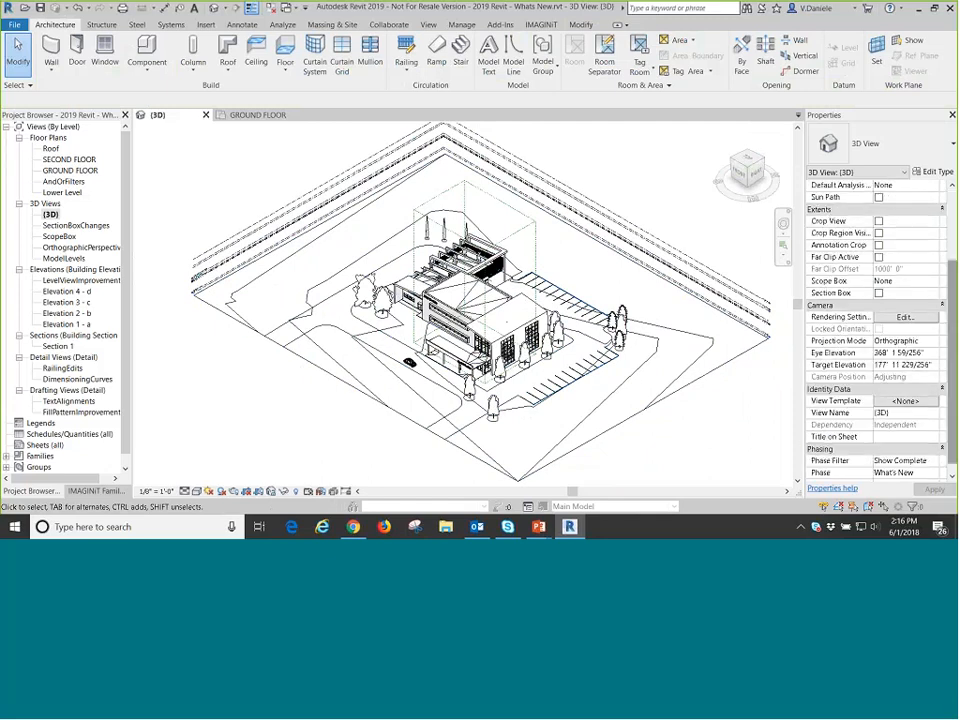
pyautogui.click(907, 342)
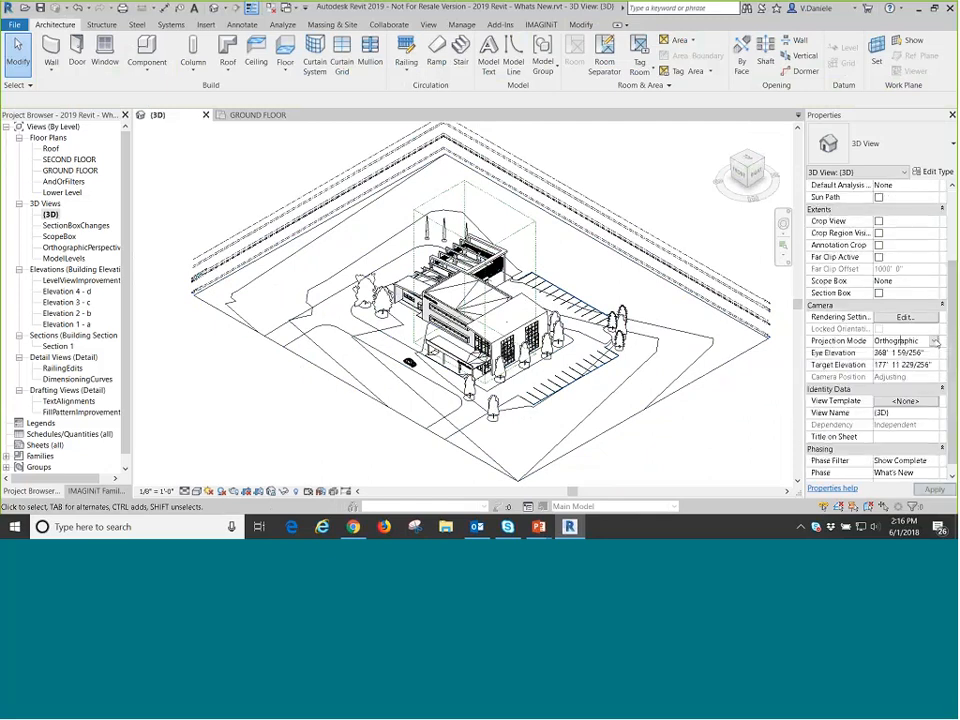
pyautogui.click(935, 342)
pyautogui.click(890, 365)
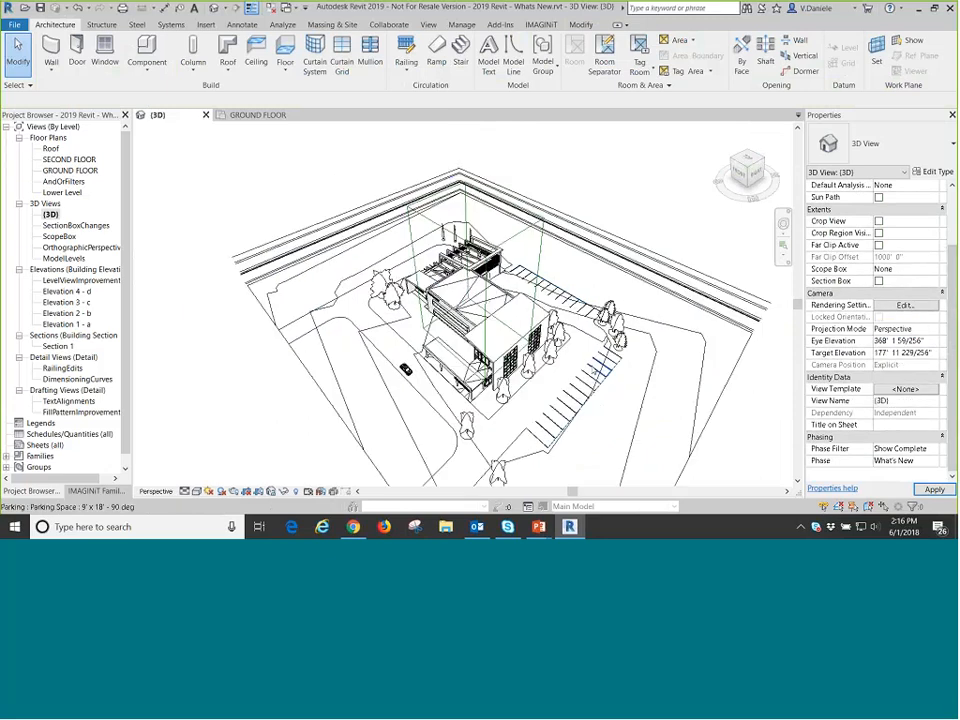
pyautogui.moveTo(637, 405); pyautogui.dragTo(645, 283, button='middle')
pyautogui.scroll(5, 440, 388)
pyautogui.scroll(3, 443, 392)
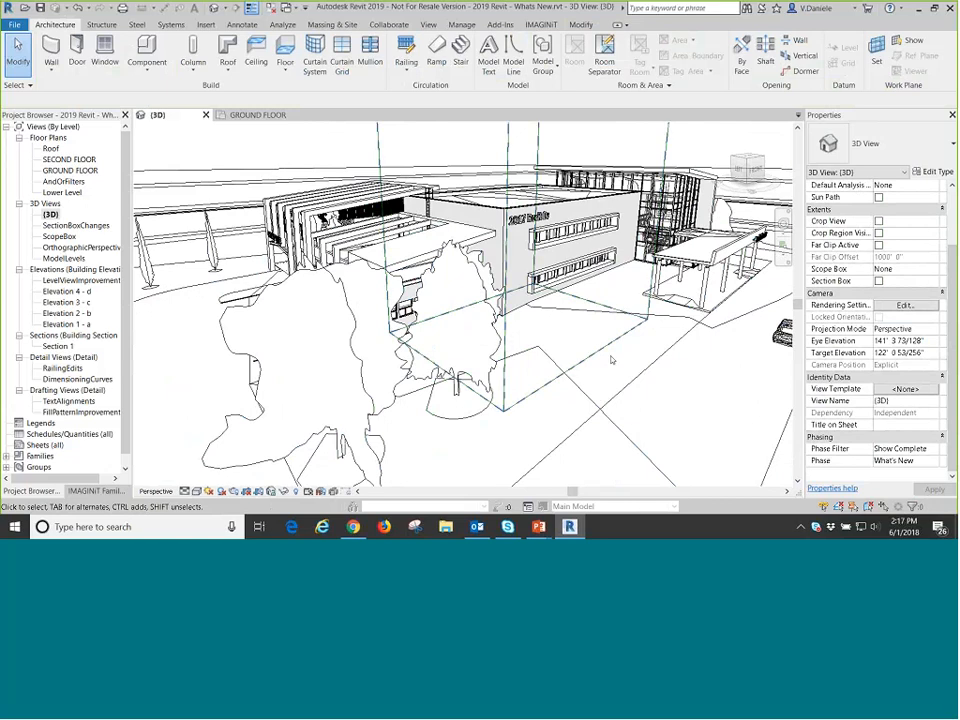
# Turn on Crop View and Crop Region Visible for the perspective 3D view.
pyautogui.click(879, 233)
pyautogui.click(878, 221)
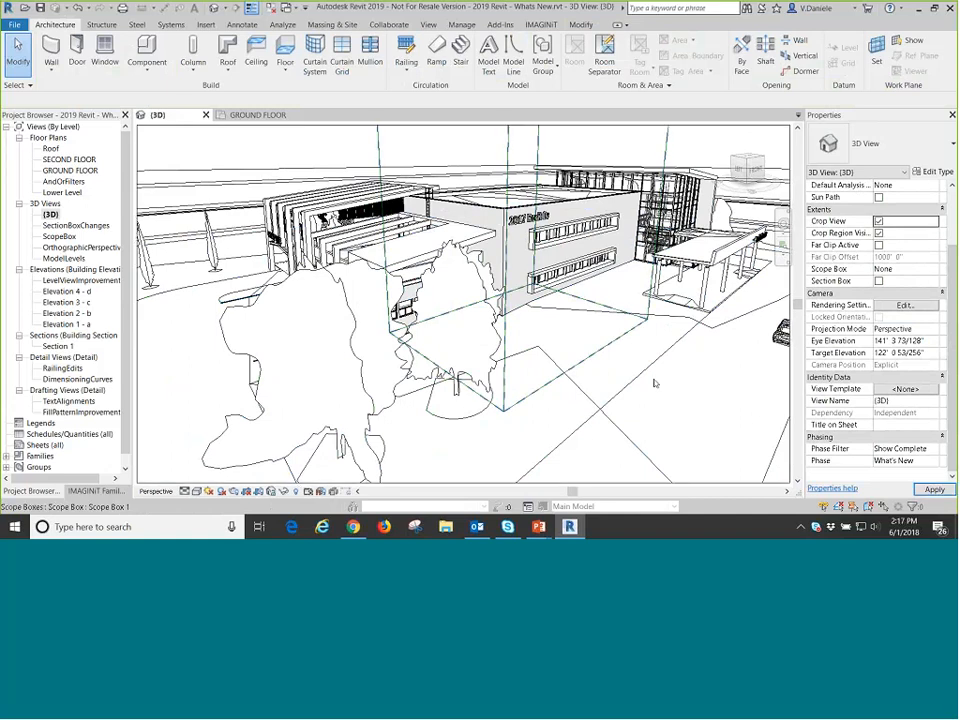
pyautogui.scroll(-5, 586, 406)
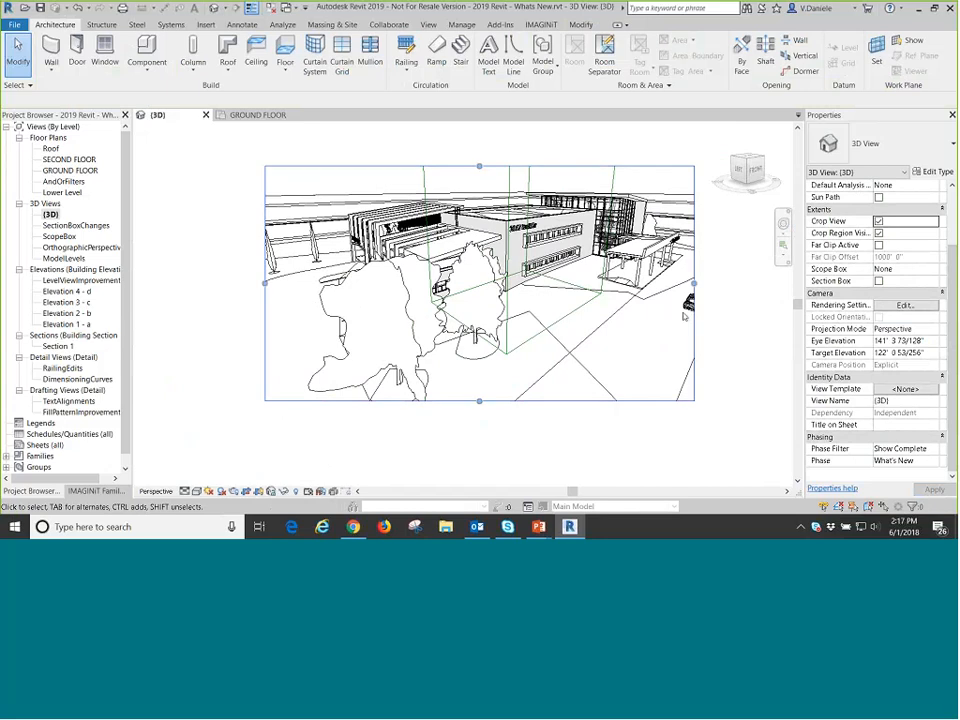
# Enlarge the crop region of the perspective 3D view slightly on all four sides.
pyautogui.click(694, 286)
pyautogui.moveTo(695, 283); pyautogui.dragTo(722, 283)
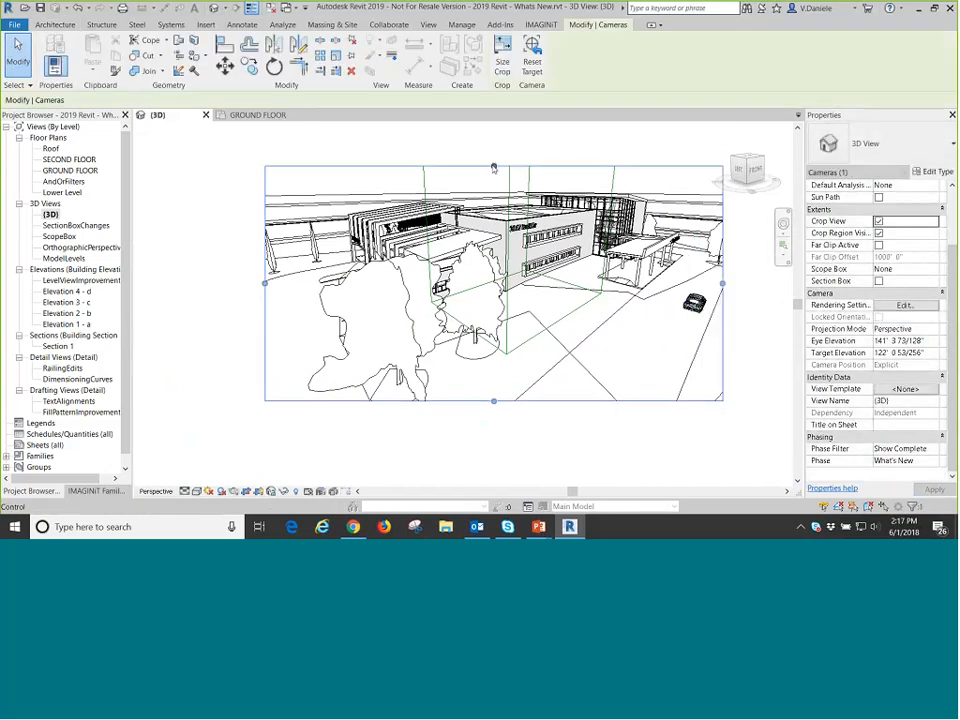
pyautogui.moveTo(494, 166); pyautogui.dragTo(494, 150)
pyautogui.moveTo(265, 276); pyautogui.dragTo(241, 276)
pyautogui.moveTo(481, 401); pyautogui.dragTo(483, 422)
# Turn off cropping and the crop region display in the 3D view, and look down on the building from slightly higher.
pyautogui.click(879, 221)
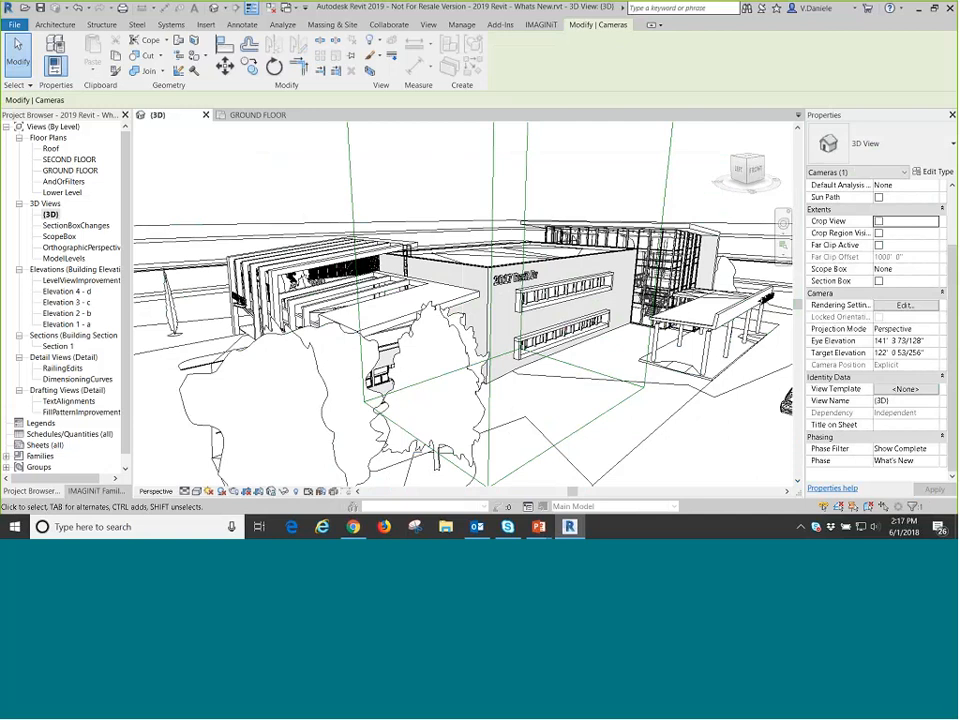
pyautogui.moveTo(640, 410); pyautogui.dragTo(632, 342, button='middle')
pyautogui.keyDown('shift'); pyautogui.moveTo(632, 342); pyautogui.dragTo(564, 386, button='middle'); pyautogui.keyUp('shift')
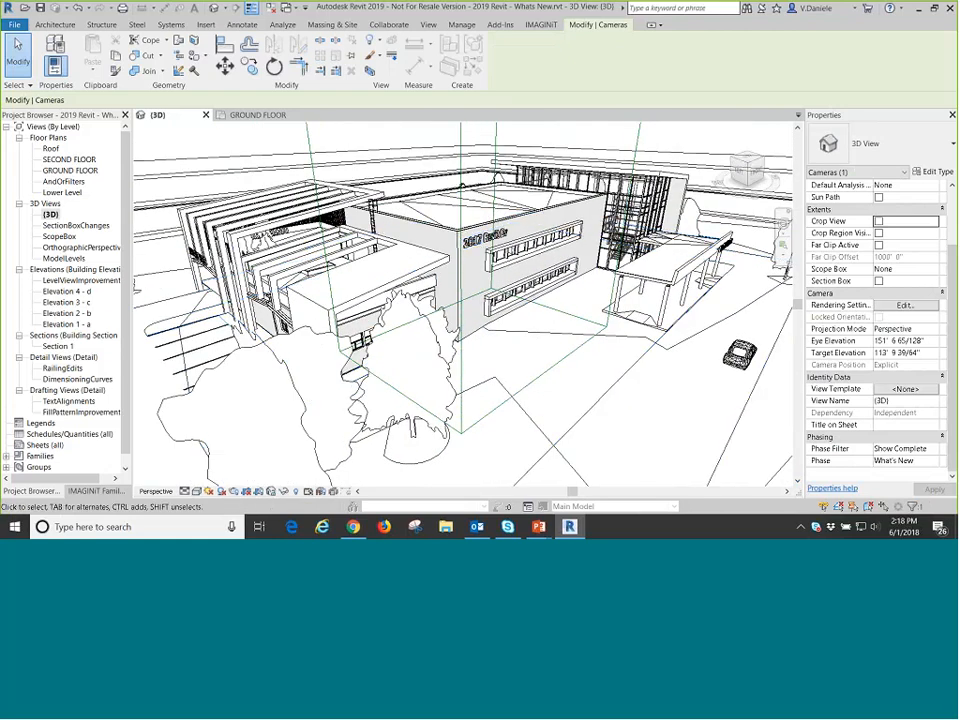
# Open the Material Browser, search for "paint", and browse the matching AEC library materials down to the steel paint finishes.
pyautogui.click(462, 25)
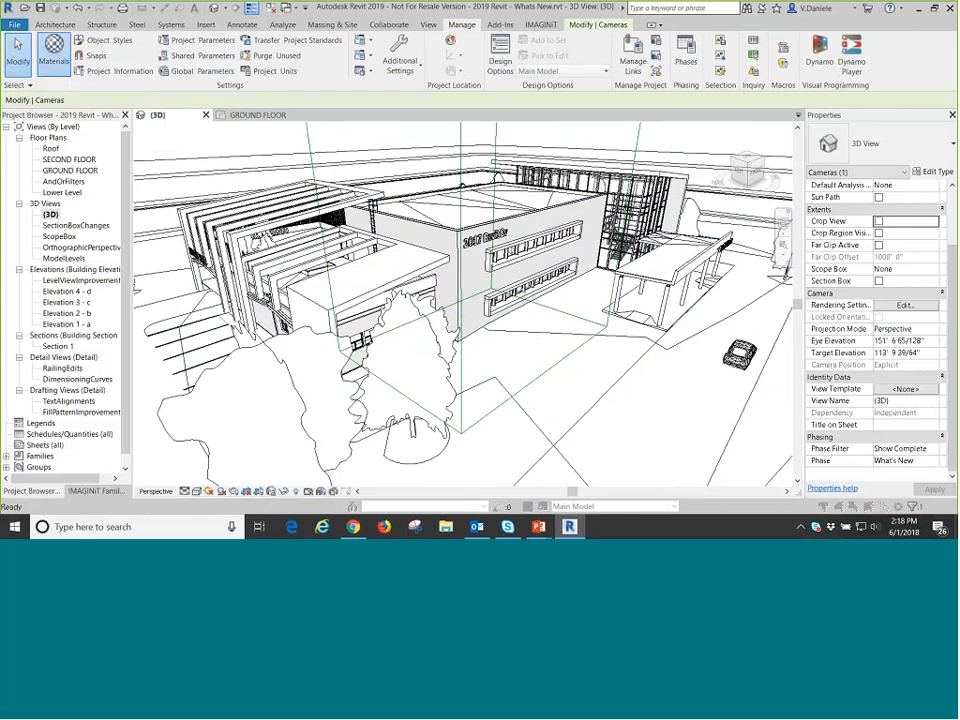
pyautogui.click(54, 60)
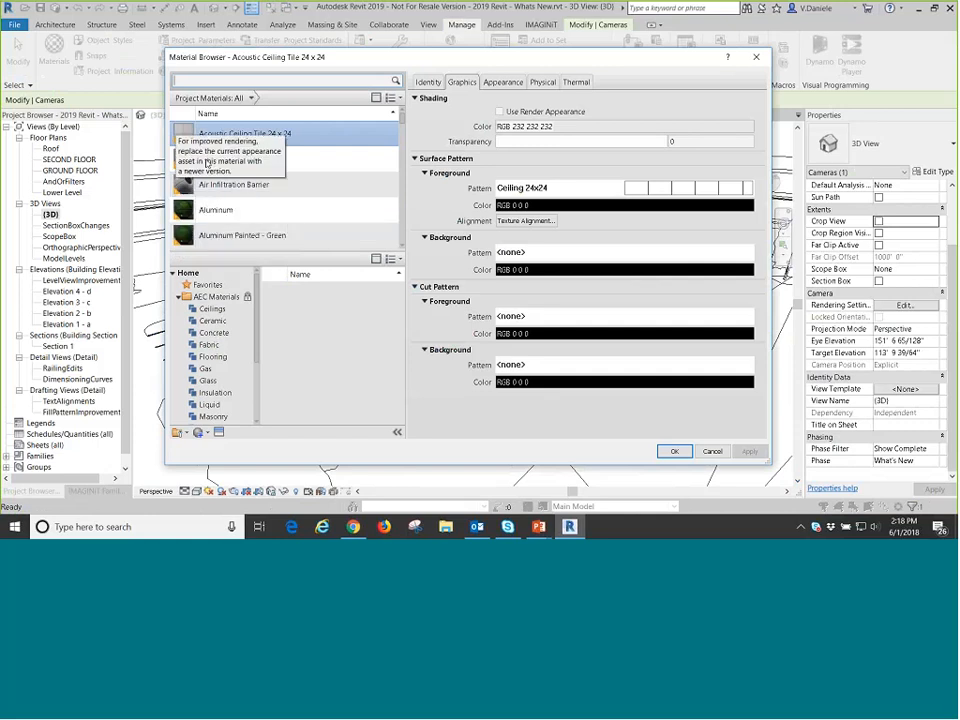
pyautogui.scroll(-1, 185, 158)
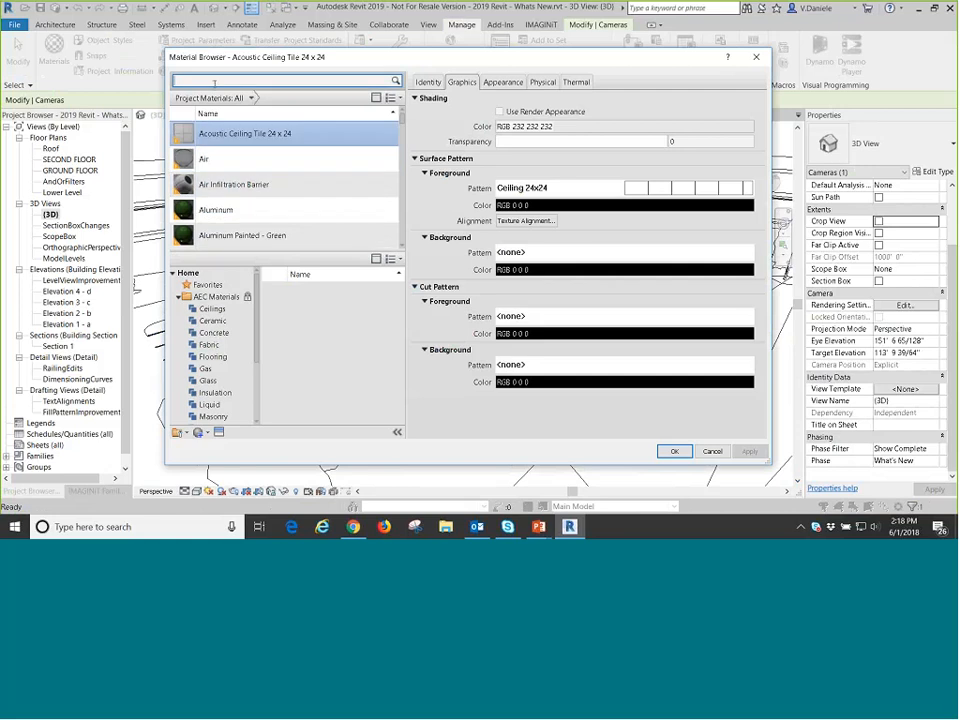
pyautogui.write('paint')
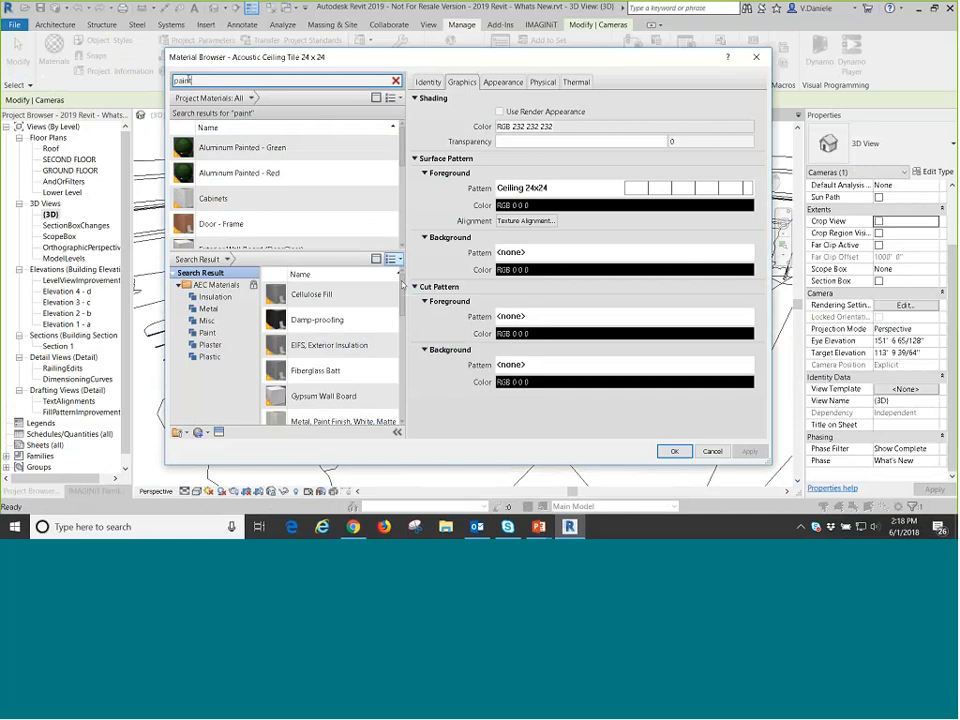
pyautogui.moveTo(403, 287); pyautogui.dragTo(403, 343)
pyautogui.scroll(-2, 293, 337)
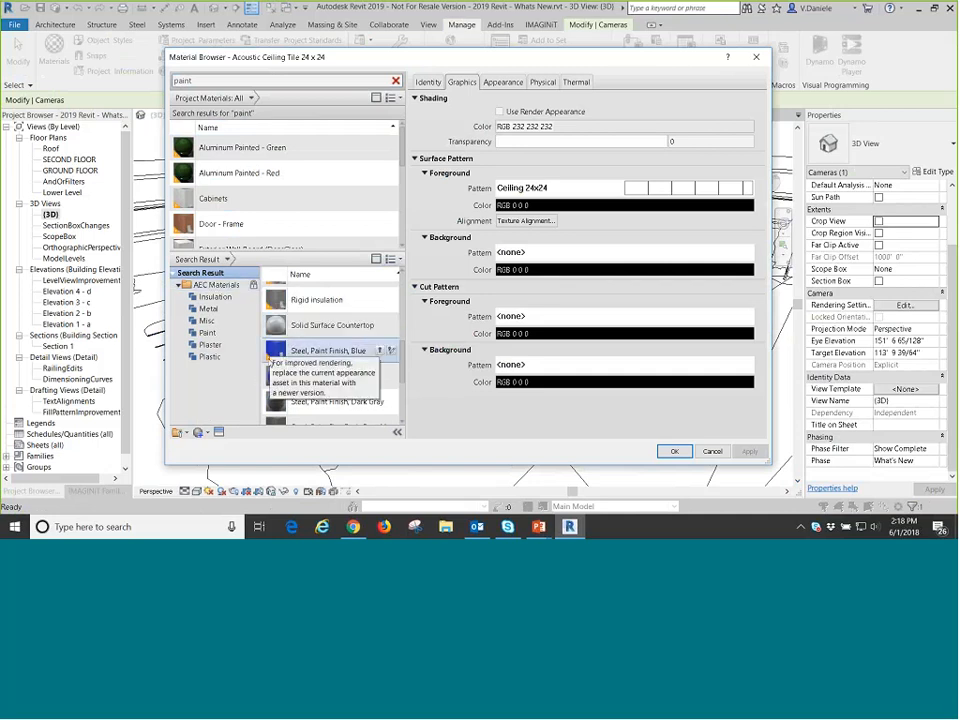
# Preview the Solid Surface Countertop library material and add it to the project materials.
pyautogui.click(318, 326)
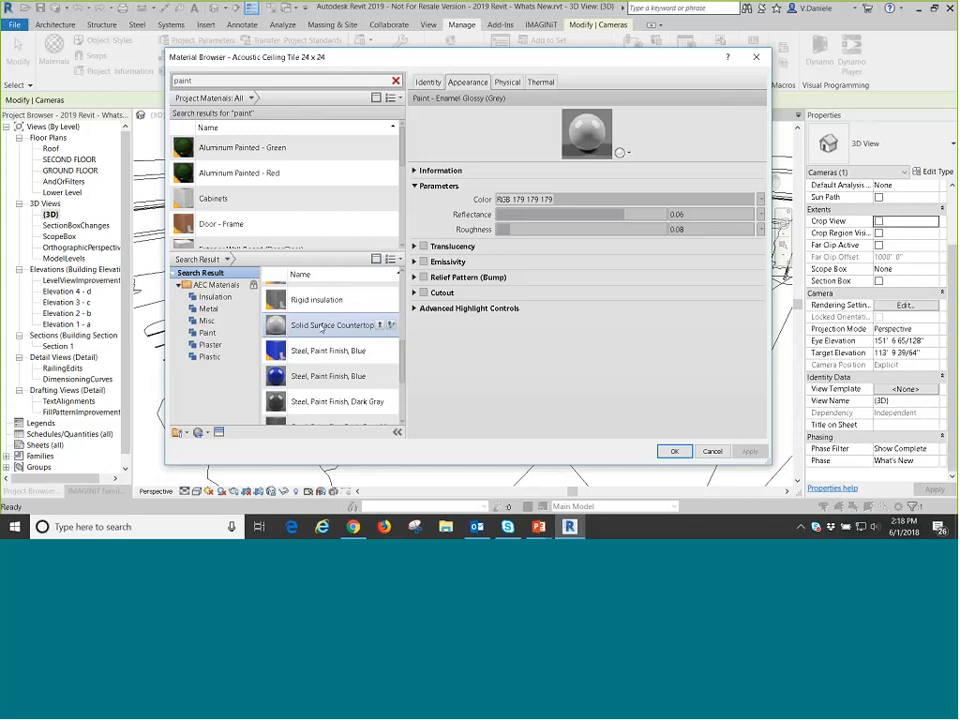
pyautogui.click(321, 328)
pyautogui.doubleClick(302, 322)
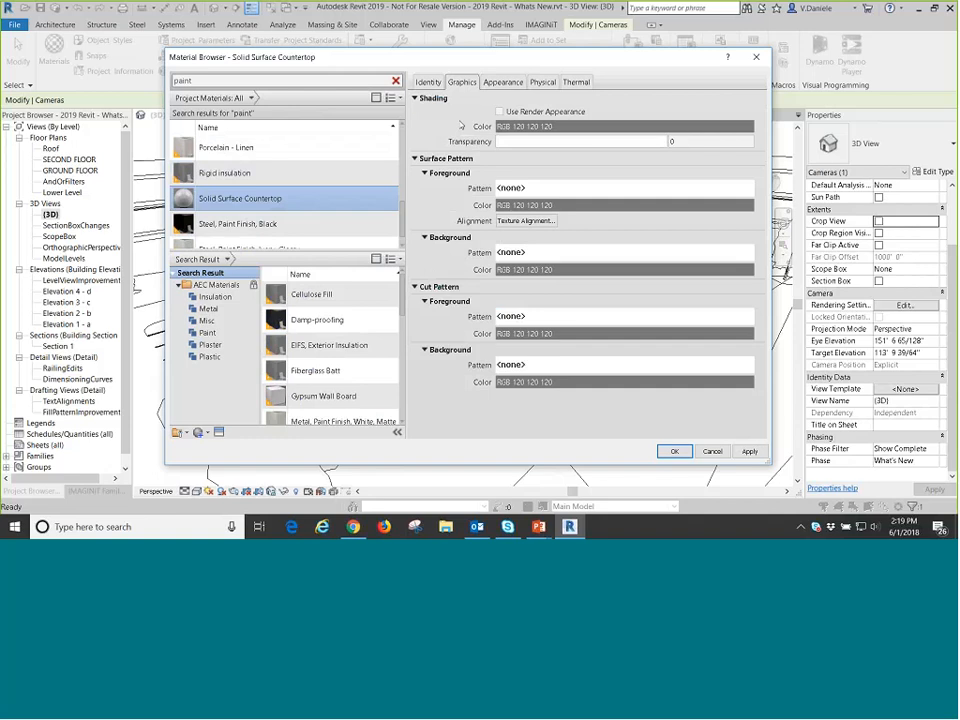
# Review the Solid Surface Countertop material's identity data, available class options and appearance settings.
pyautogui.click(426, 83)
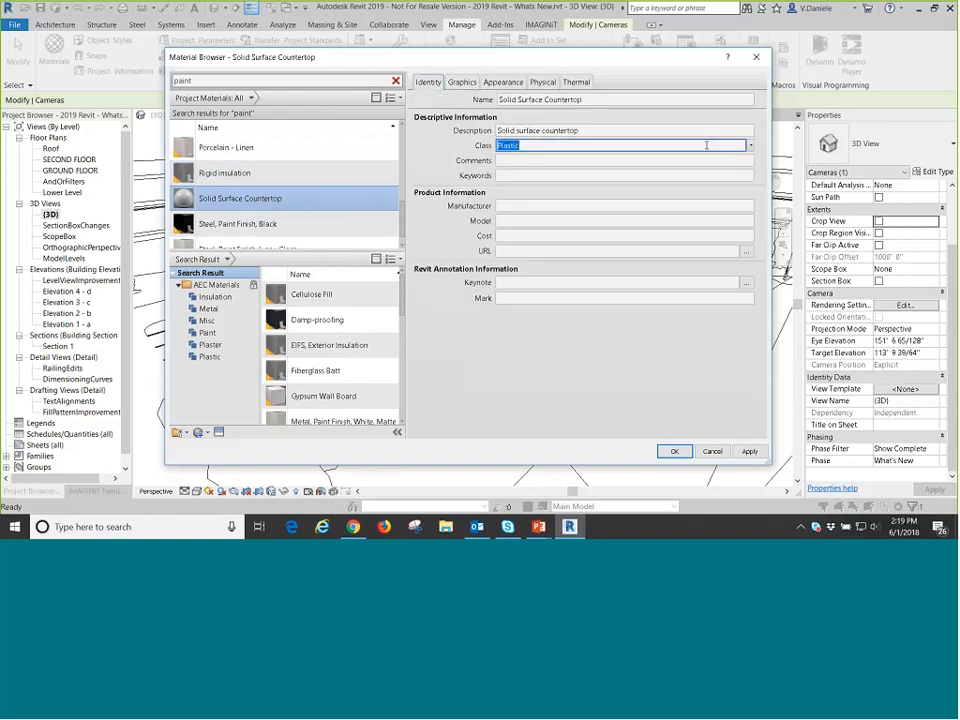
pyautogui.click(752, 146)
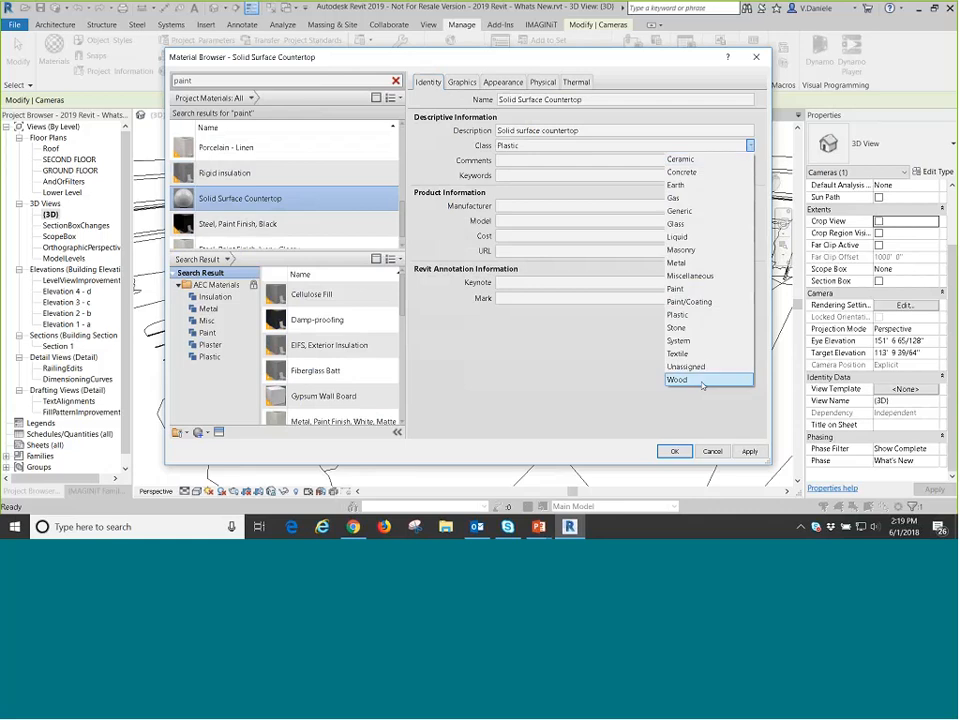
pyautogui.click(624, 344)
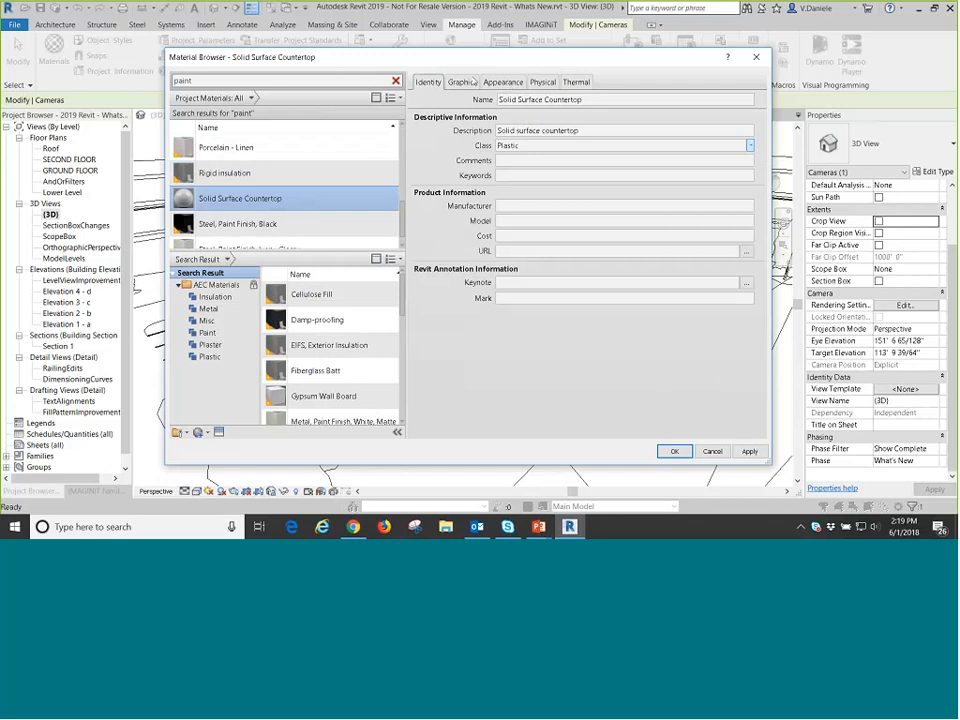
pyautogui.click(500, 82)
pyautogui.scroll(-1, 275, 195)
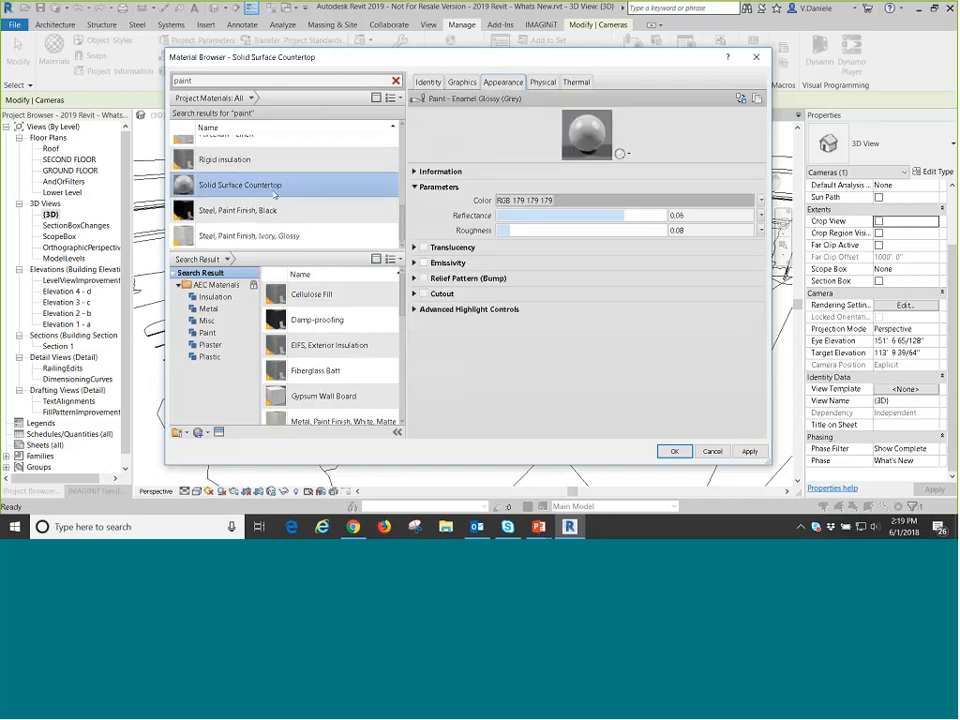
# Examine the Solid Surface Countertop appearance in an enlarged preview with a different preview option, and reduce the preview to a medium size.
pyautogui.moveTo(621, 154); pyautogui.dragTo(704, 303)
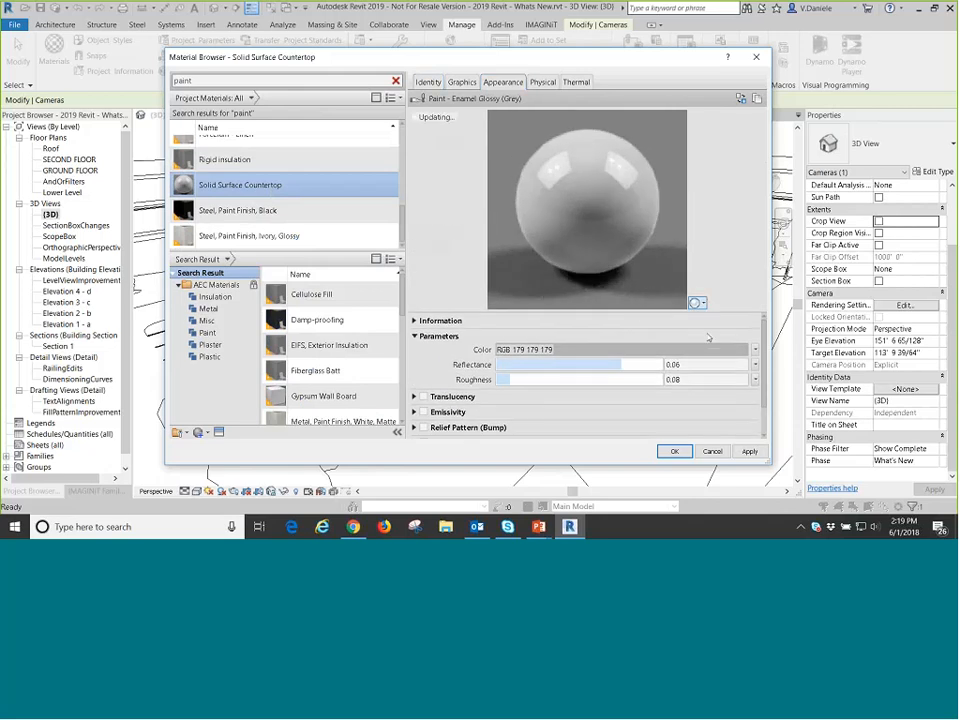
pyautogui.click(697, 302)
pyautogui.click(740, 360)
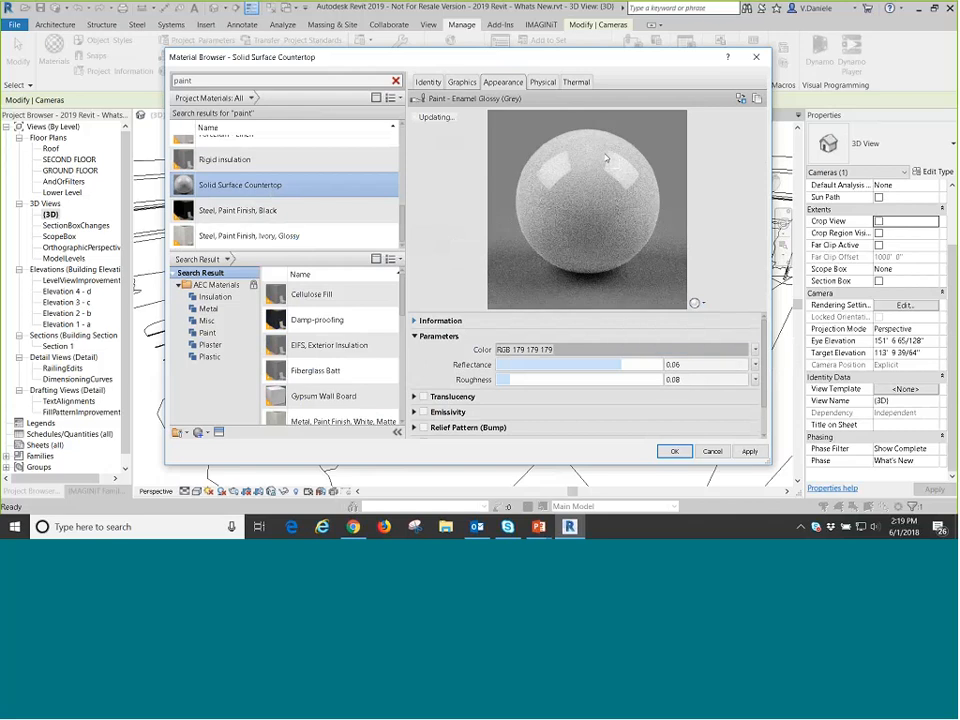
pyautogui.moveTo(475, 311); pyautogui.dragTo(477, 237)
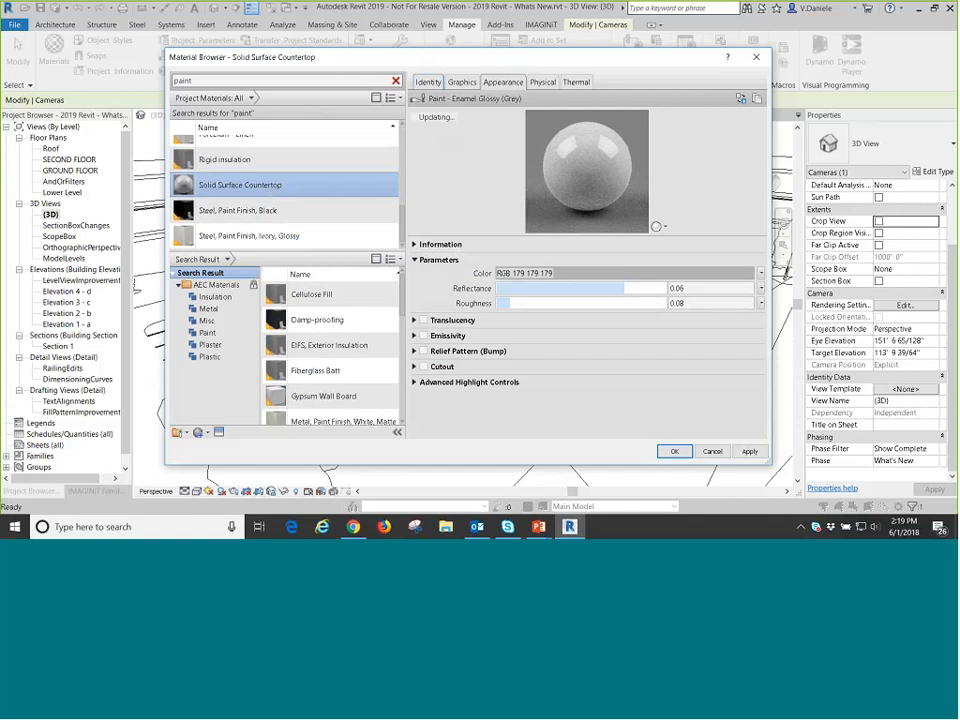
# Set the Solid Surface Countertop's highlight anisotropy to 0.32, its orientation to 87.53° and its reflectance to 0.07.
pyautogui.click(450, 381)
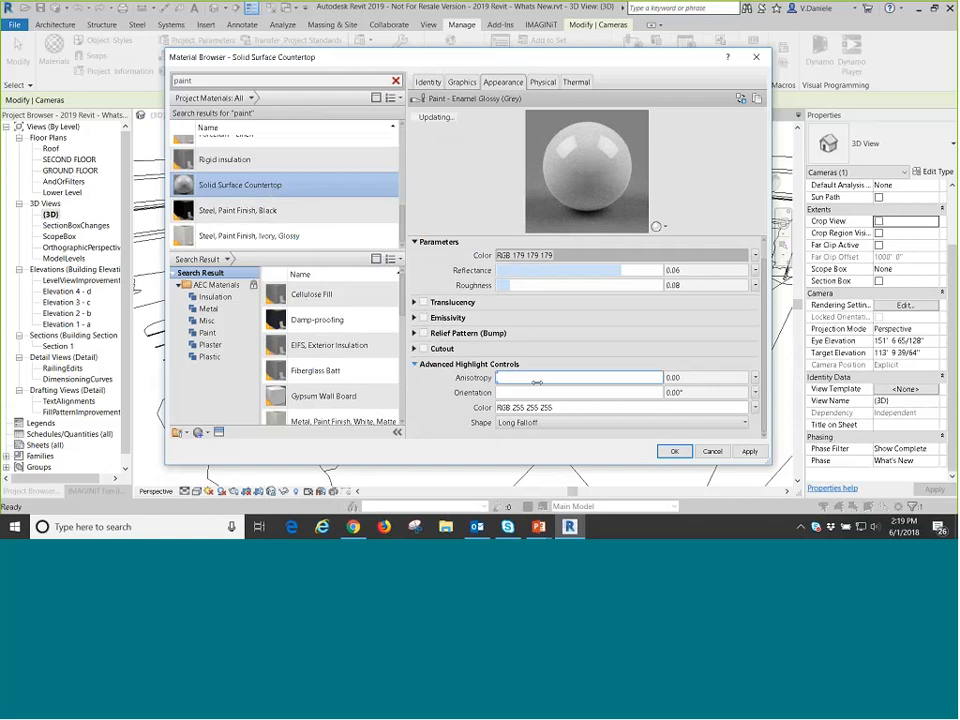
pyautogui.moveTo(500, 378); pyautogui.dragTo(549, 378)
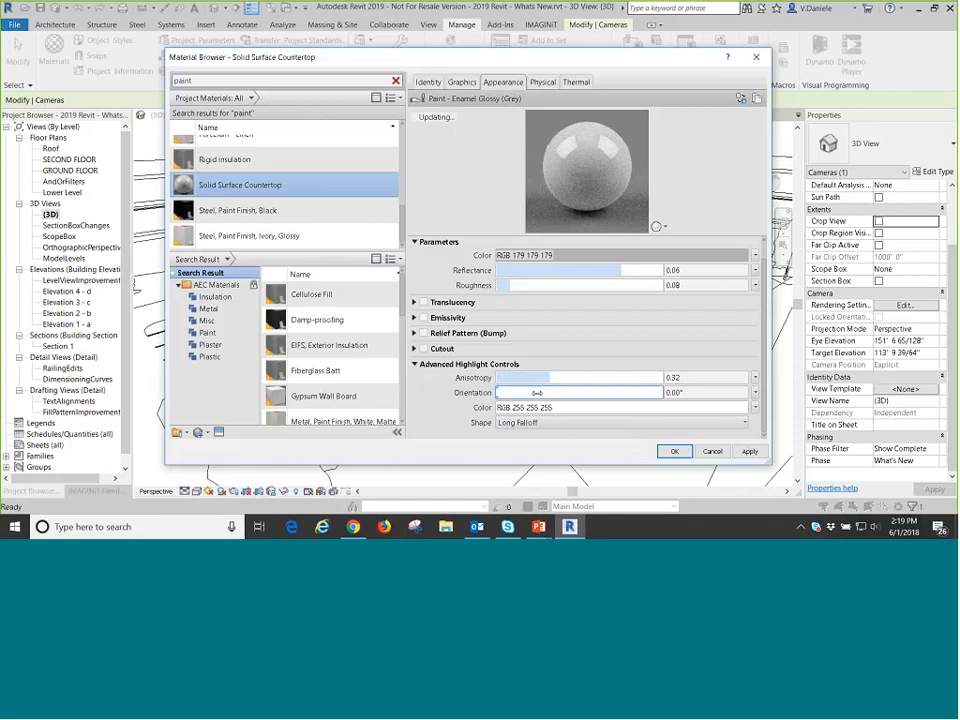
pyautogui.moveTo(537, 393); pyautogui.dragTo(570, 393)
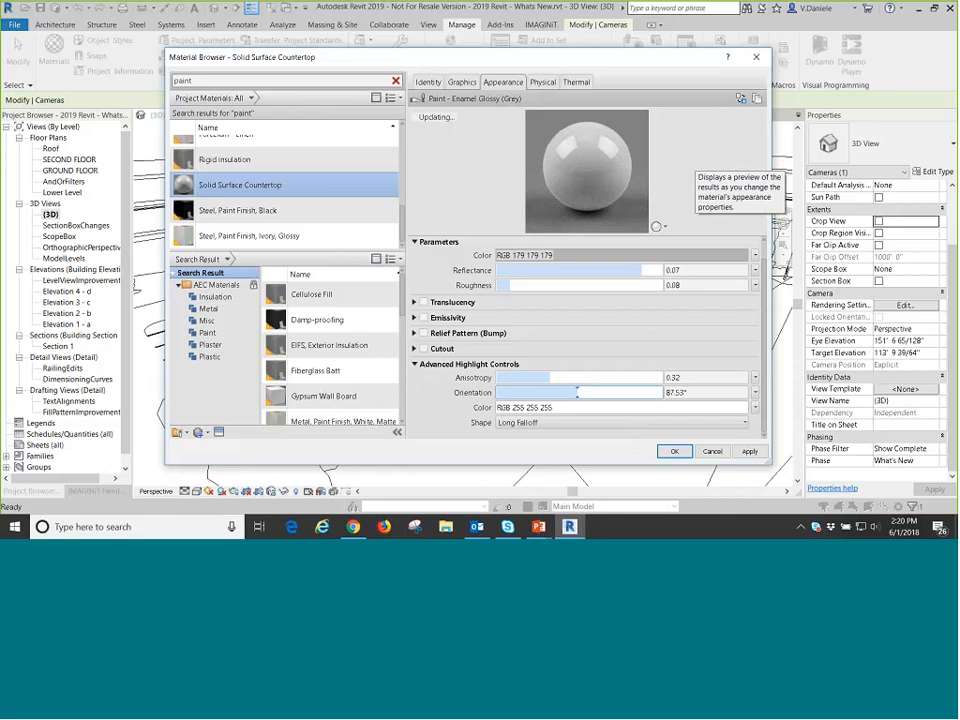
# Enable the Relief Pattern (Bump) for the Solid Surface Countertop and leave its image selection empty.
pyautogui.click(424, 334)
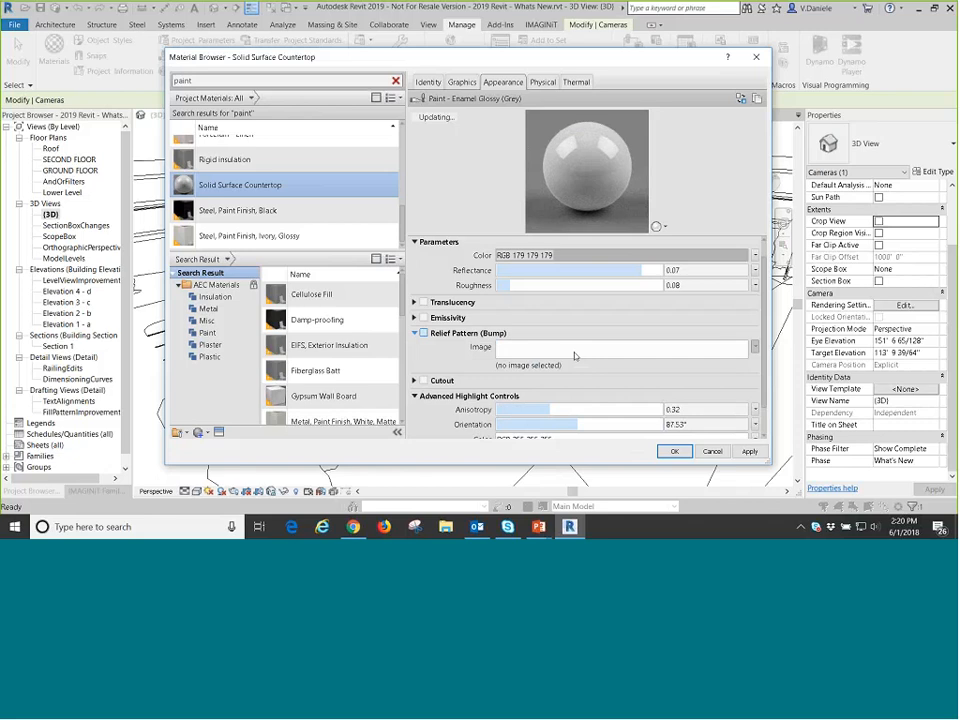
pyautogui.click(575, 355)
pyautogui.press('Escape')
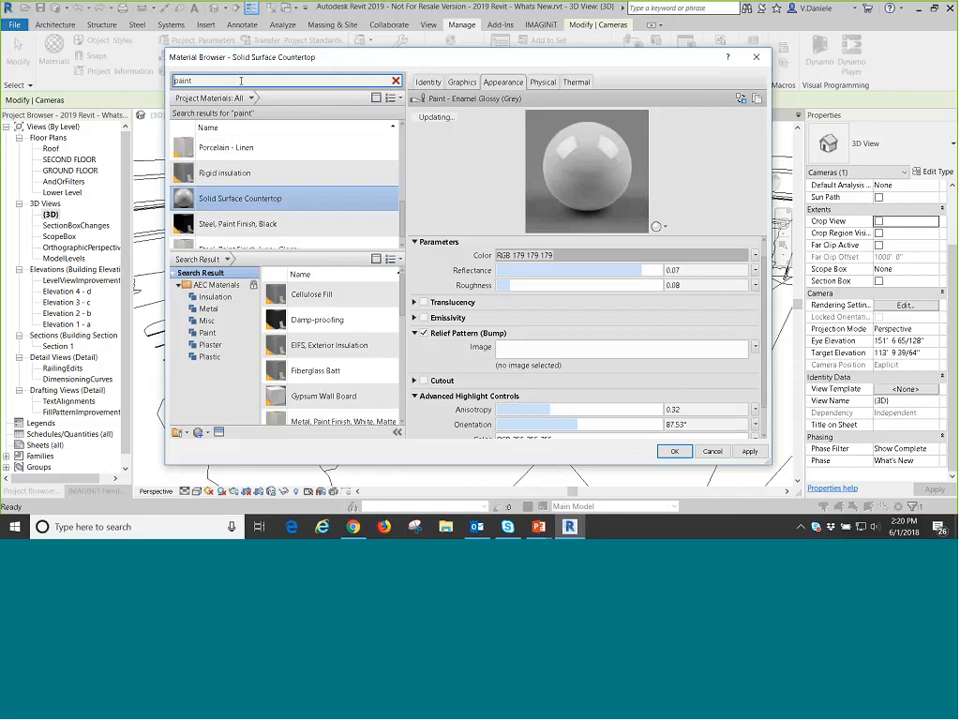
# Add the Wall Texture, Orange Peel library material to the project materials and examine its relief pattern image.
pyautogui.scroll(-5, 392, 345)
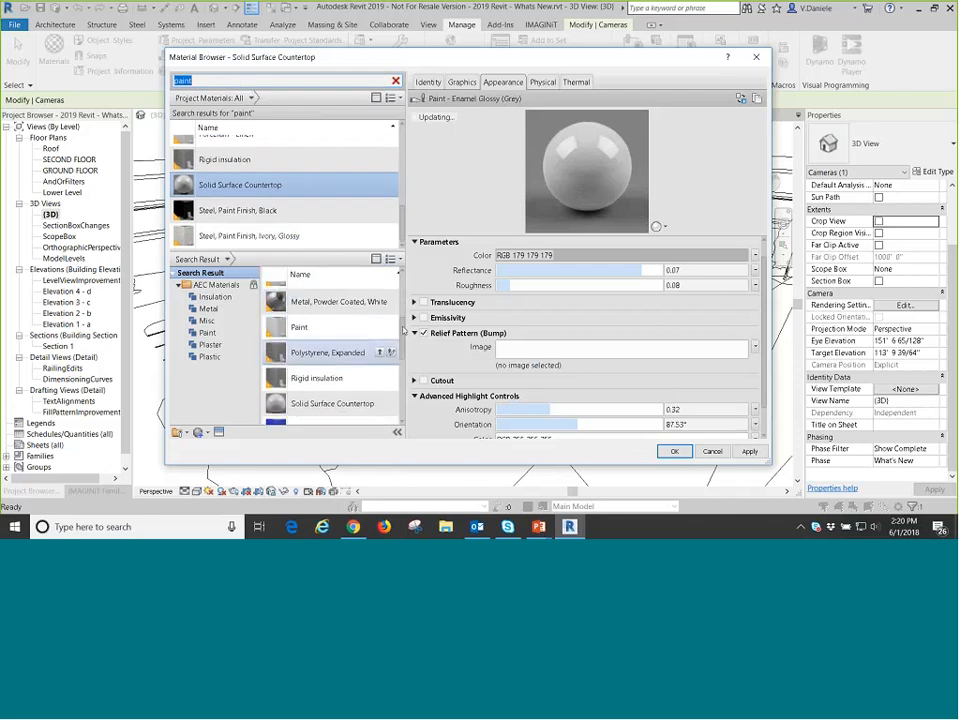
pyautogui.moveTo(404, 333); pyautogui.dragTo(403, 399)
pyautogui.click(337, 414)
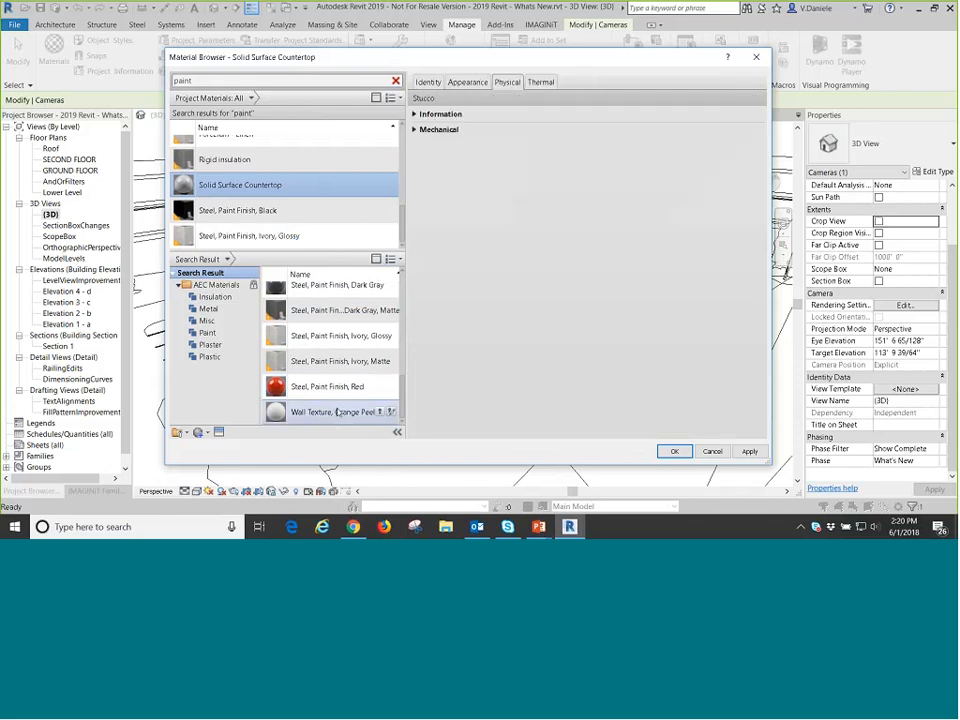
pyautogui.doubleClick(337, 411)
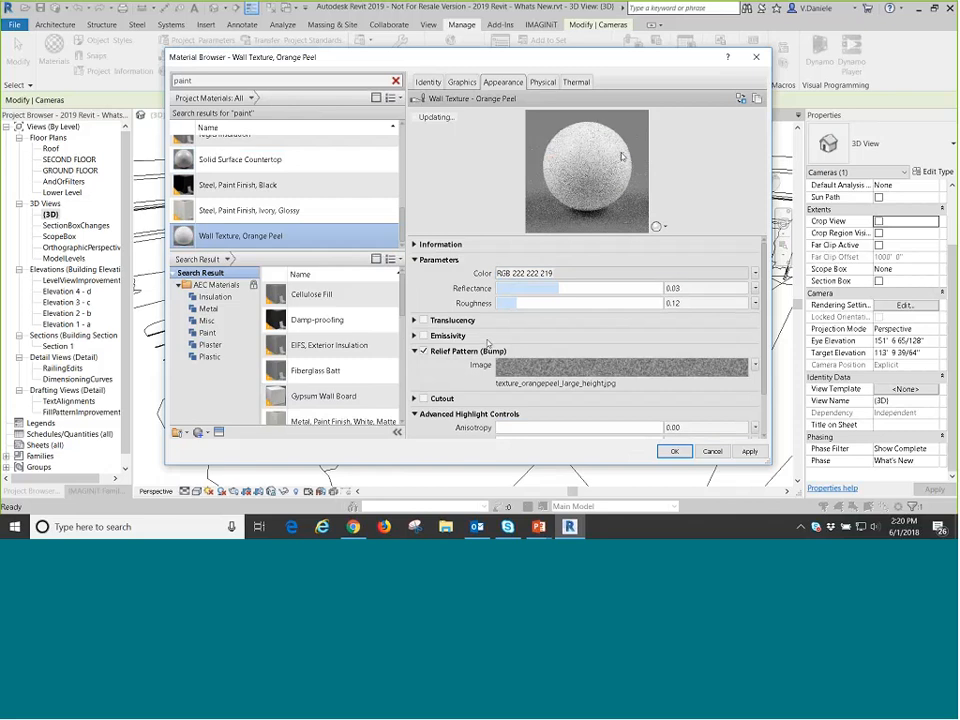
pyautogui.moveTo(568, 371)
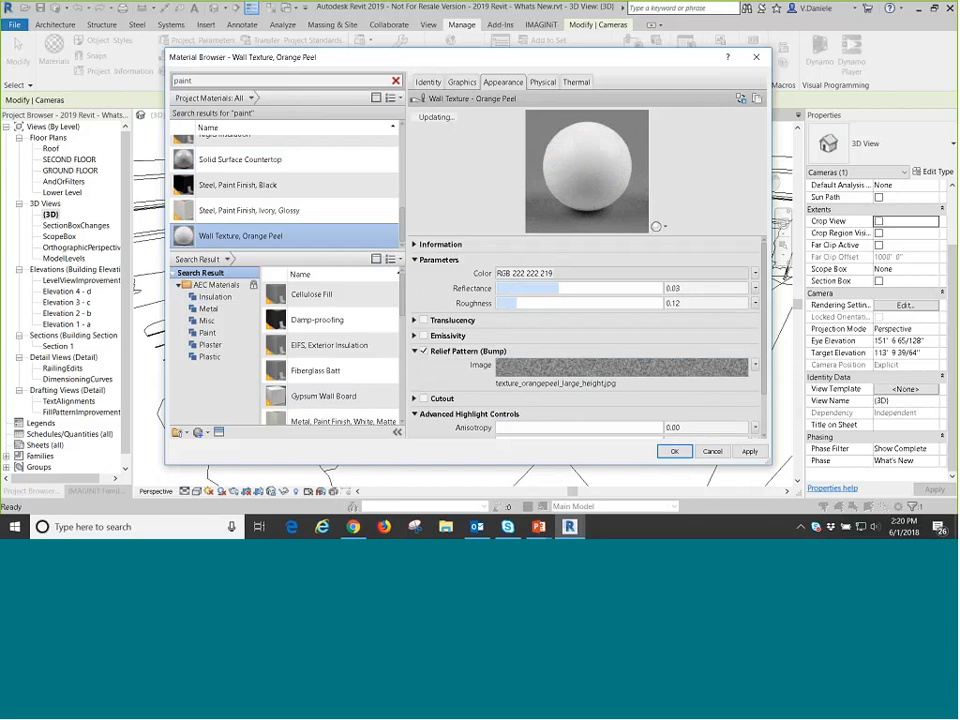
pyautogui.moveTo(527, 373)
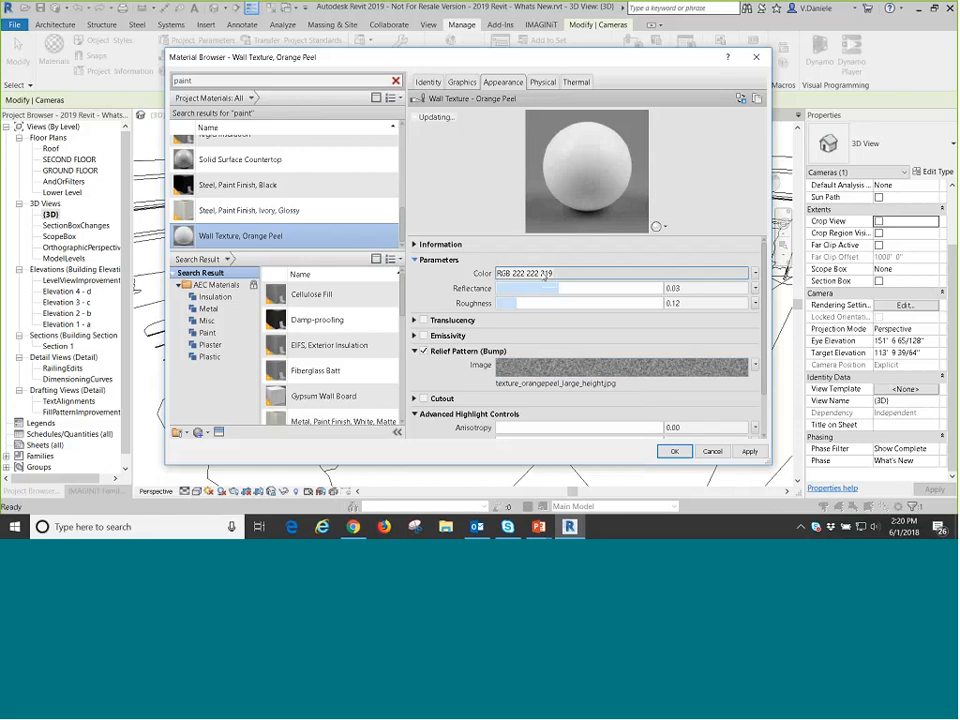
# Set the orange peel wall texture's color to RGB 90 217 77, and cancel the Material Browser.
pyautogui.click(545, 273)
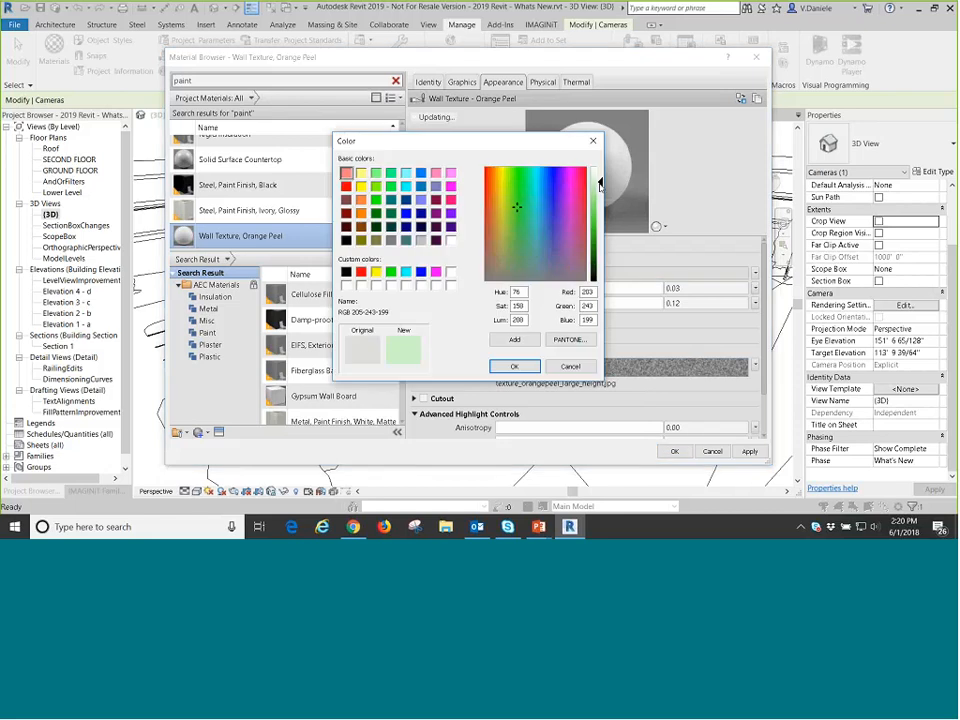
pyautogui.moveTo(600, 184); pyautogui.dragTo(600, 212)
pyautogui.press('Return')
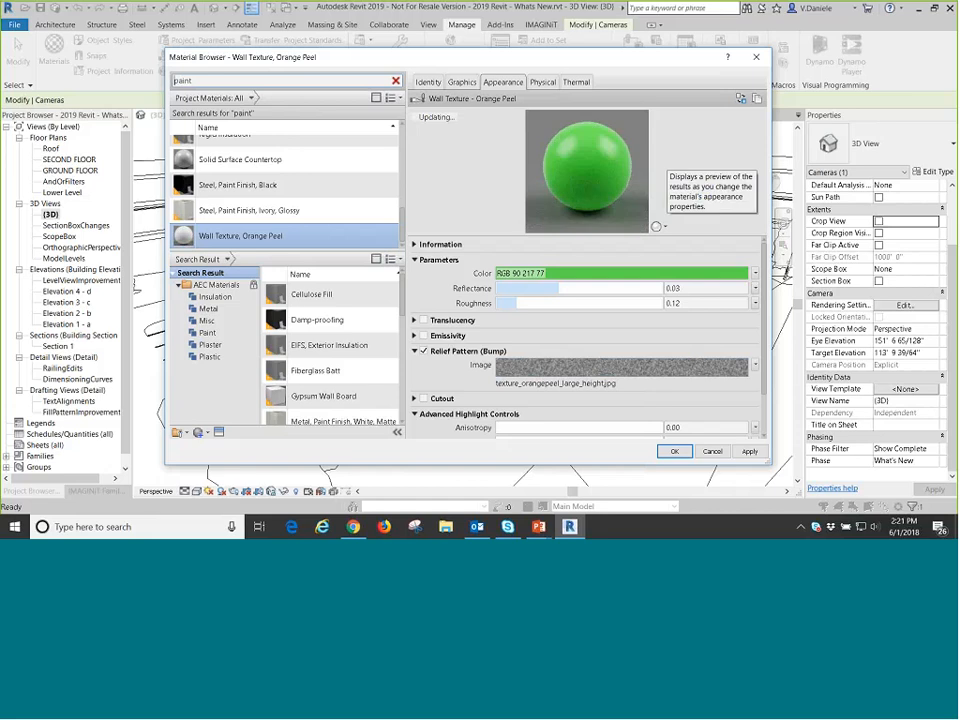
pyautogui.click(722, 452)
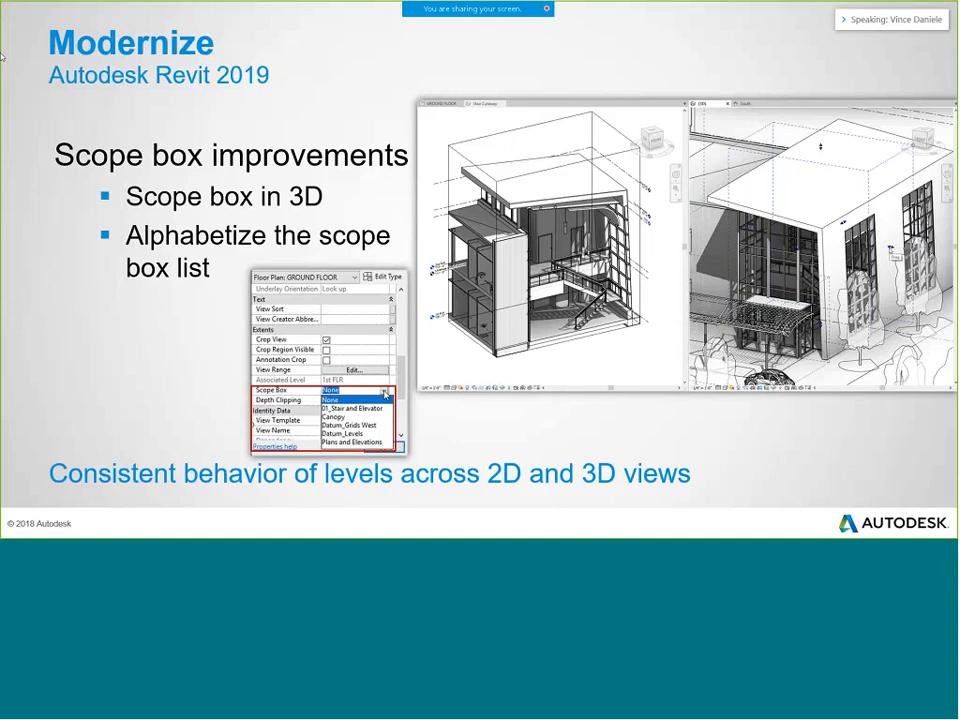
# Switch from the slide show to Revit, open the ScopeBox 3D view and orient it to an isometric corner view.
pyautogui.hotkey('alt', 'Tab')
pyautogui.scroll(-1, 126, 204)
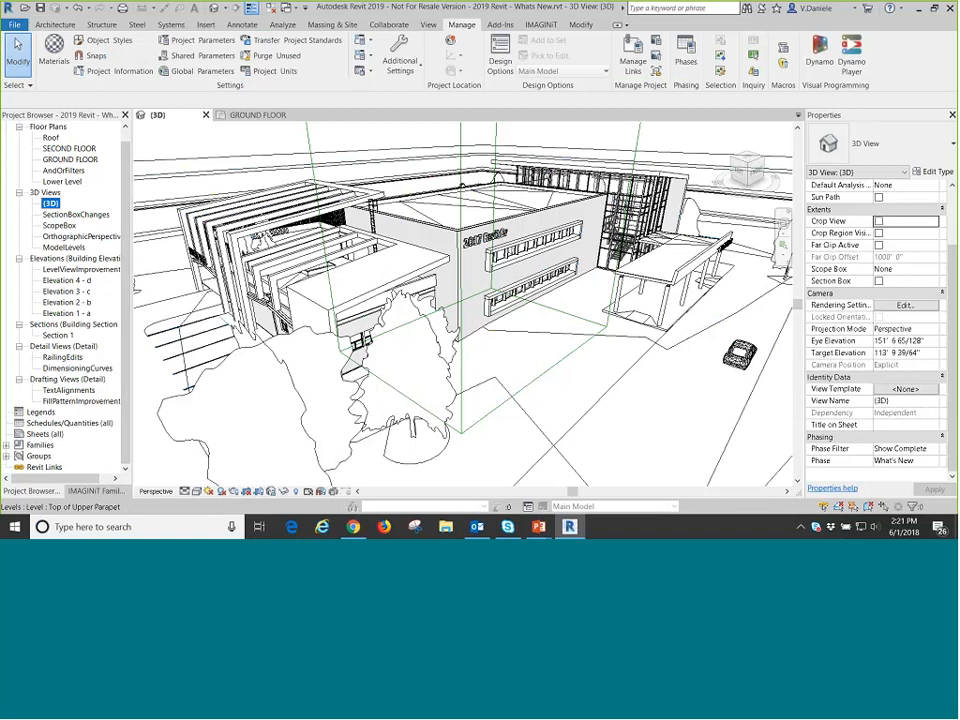
pyautogui.click(60, 226)
pyautogui.doubleClick(60, 226)
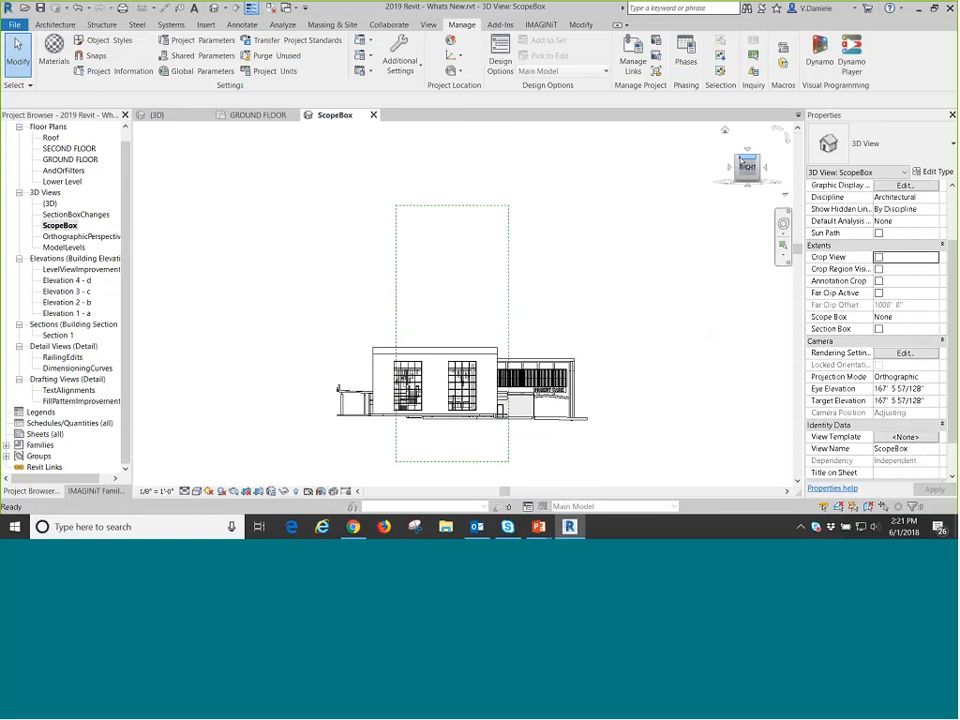
pyautogui.click(736, 156)
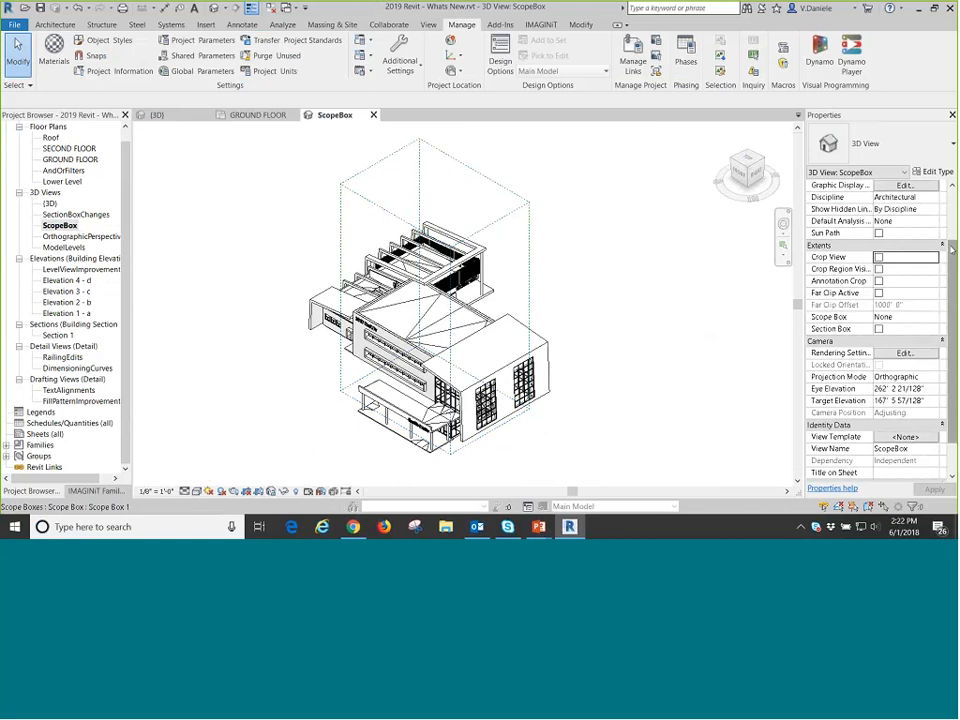
# Set the Scope Box property of the ScopeBox 3D view to Scope Box 1.
pyautogui.scroll(-2, 952, 248)
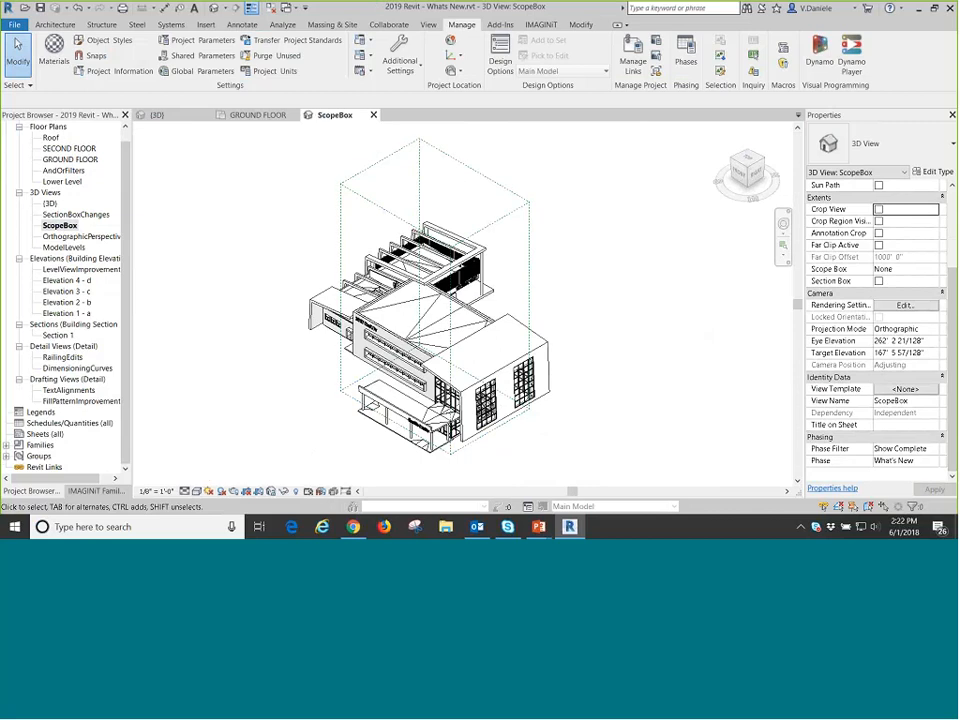
pyautogui.click(905, 269)
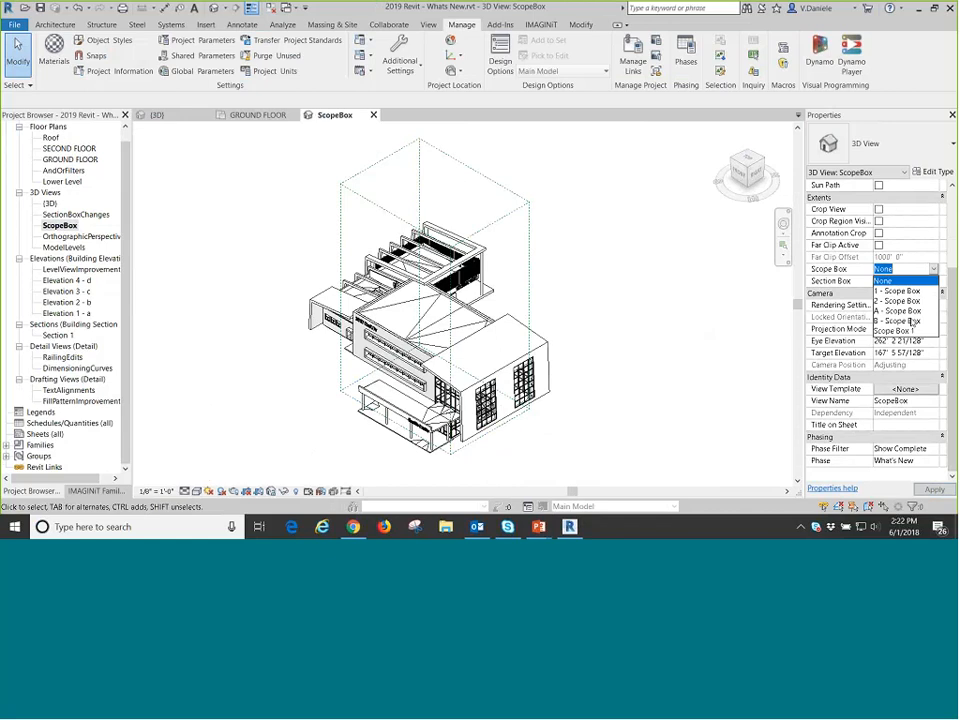
pyautogui.click(895, 331)
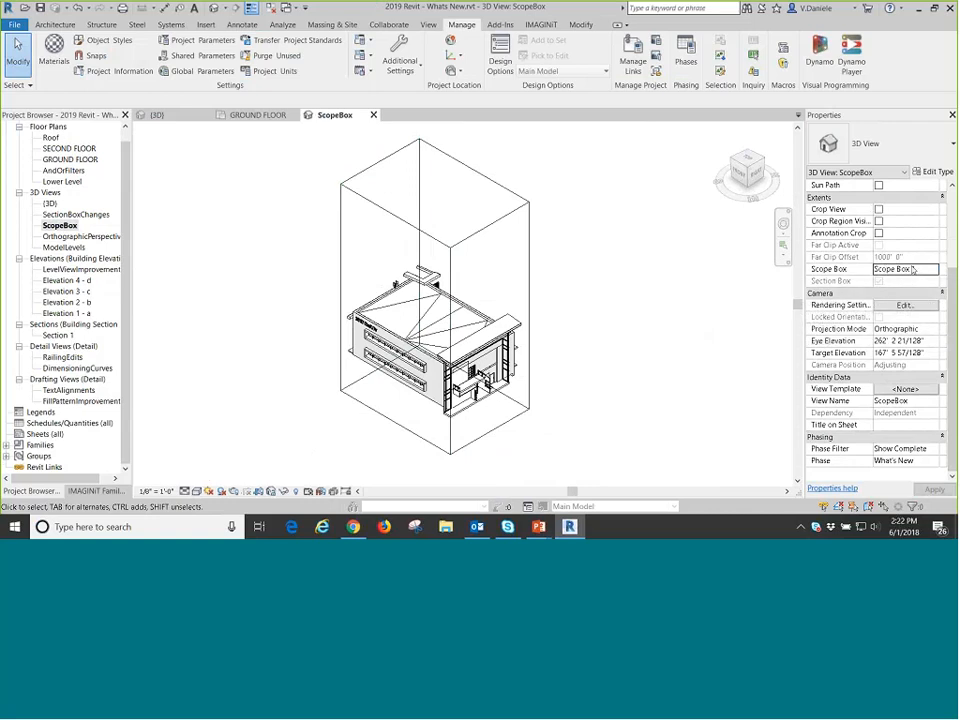
# Review the list of available scope boxes, and select and deselect the section box around the building.
pyautogui.click(912, 269)
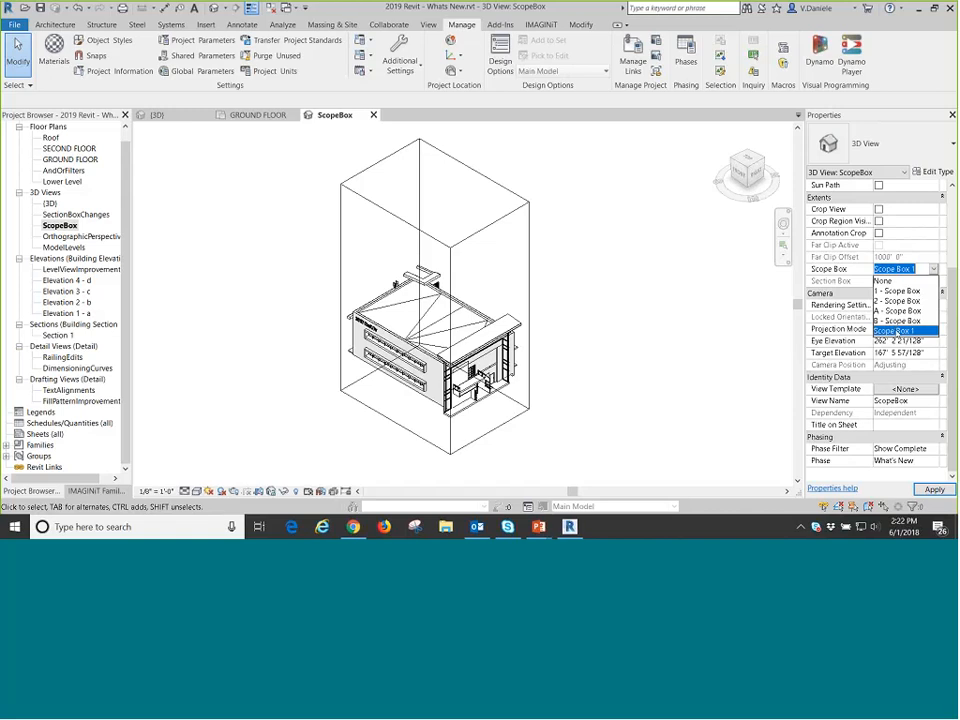
pyautogui.click(531, 236)
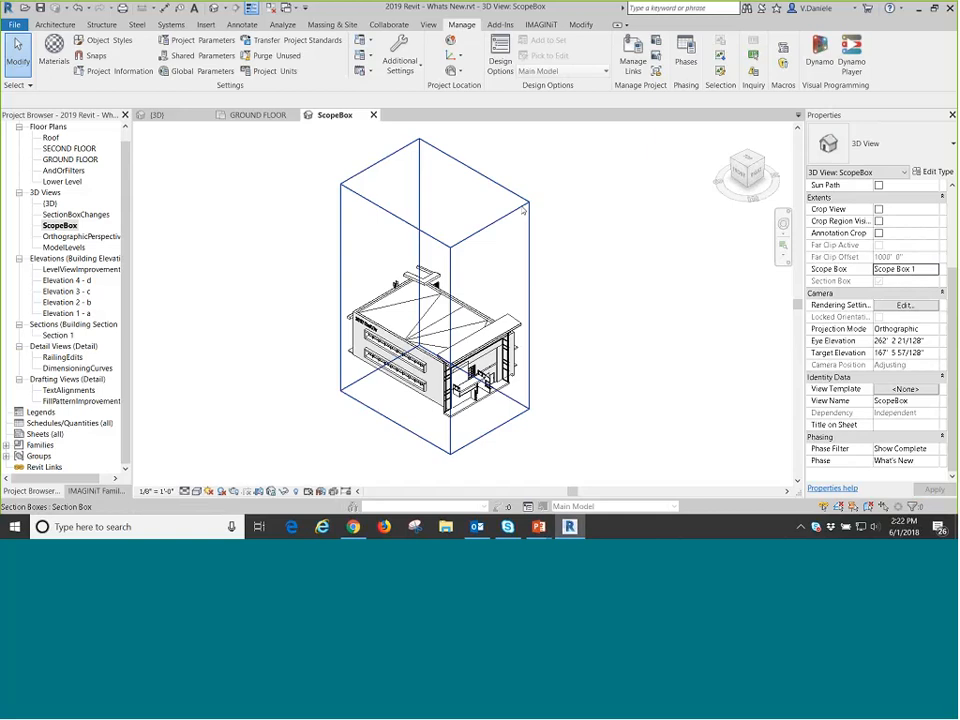
pyautogui.click(524, 211)
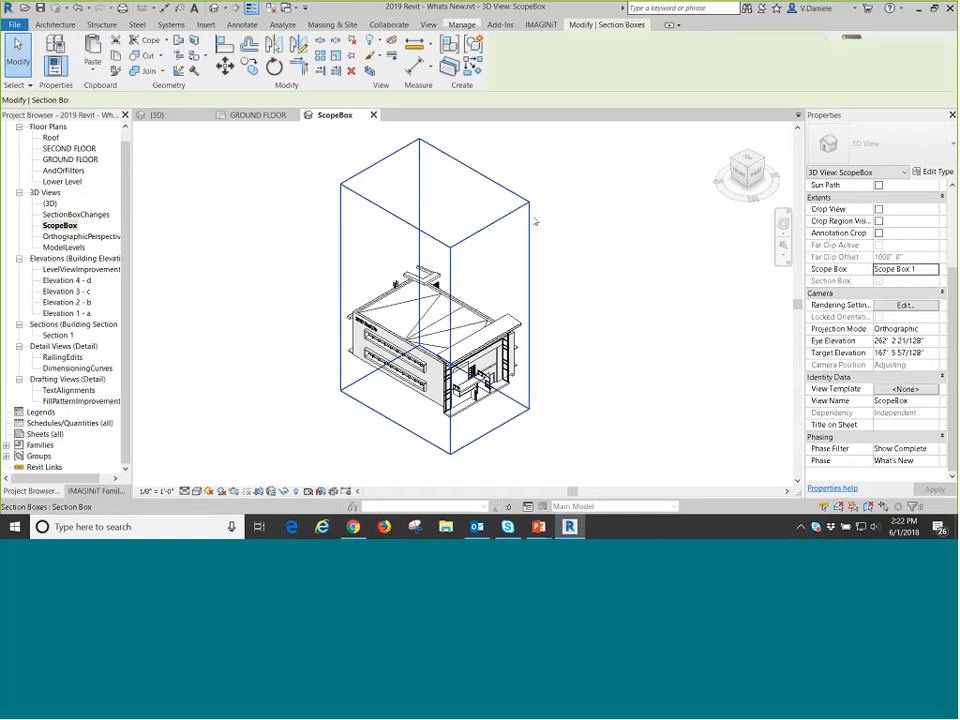
pyautogui.click(535, 221)
# Set the ScopeBox view's Scope Box property to None.
pyautogui.moveTo(954, 356); pyautogui.dragTo(955, 378)
pyautogui.click(937, 353)
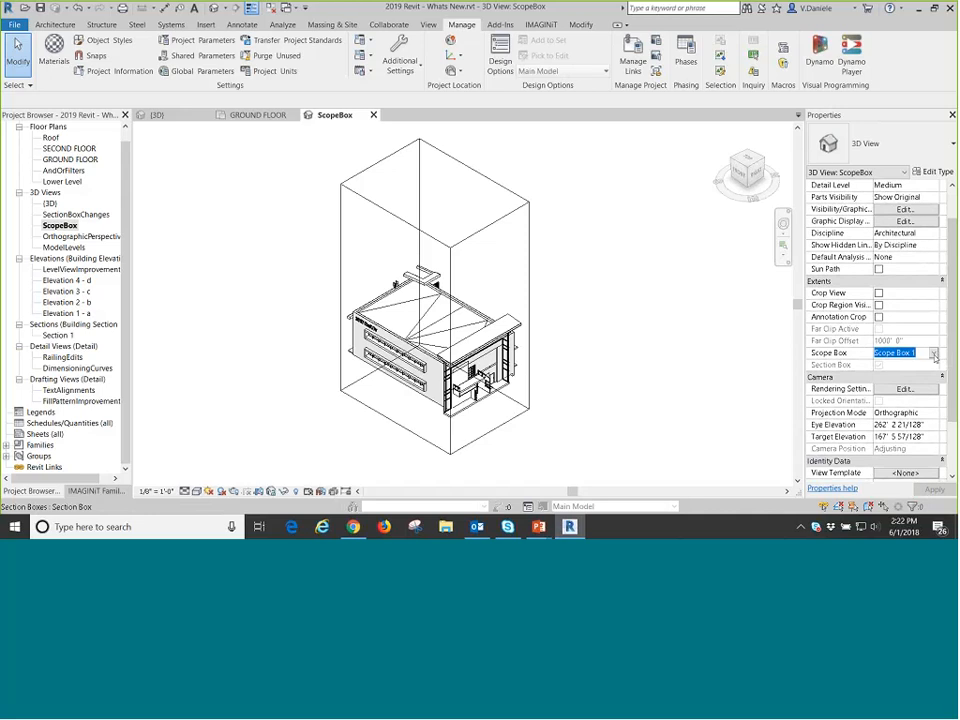
pyautogui.click(935, 355)
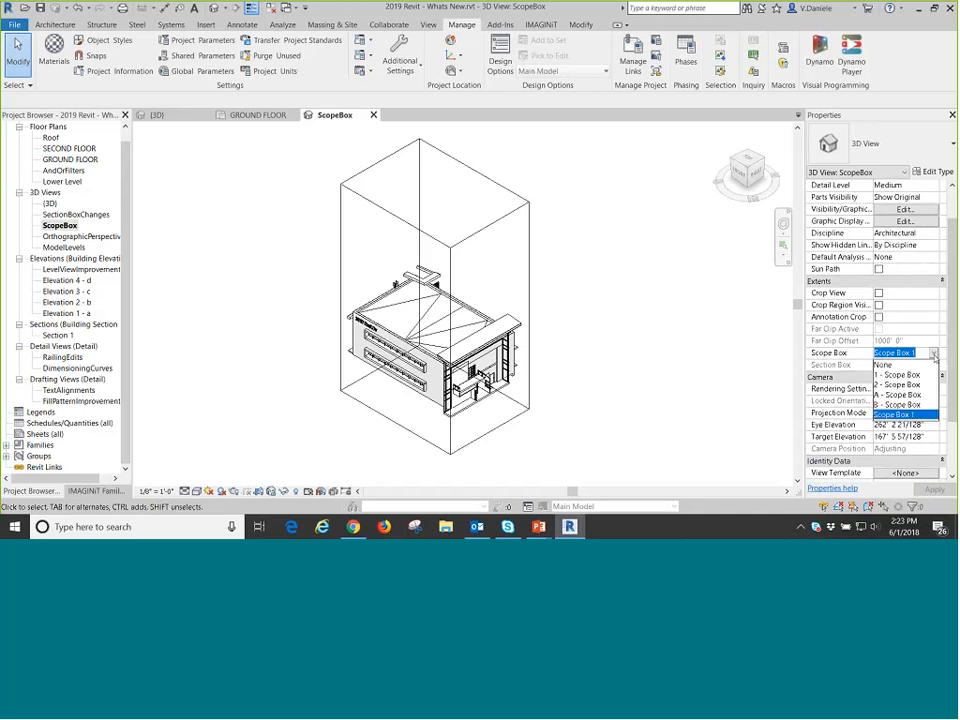
pyautogui.click(885, 364)
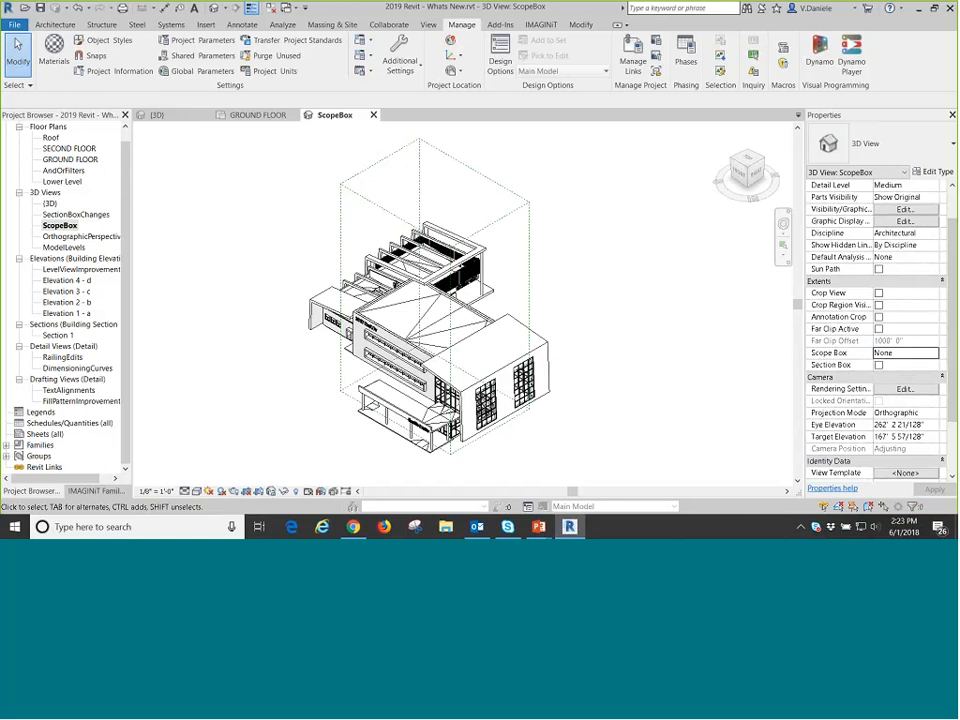
# Resize Scope Box 1 in the 3D view by extending its front side outward and lowering its top face toward the roof.
pyautogui.click(529, 263)
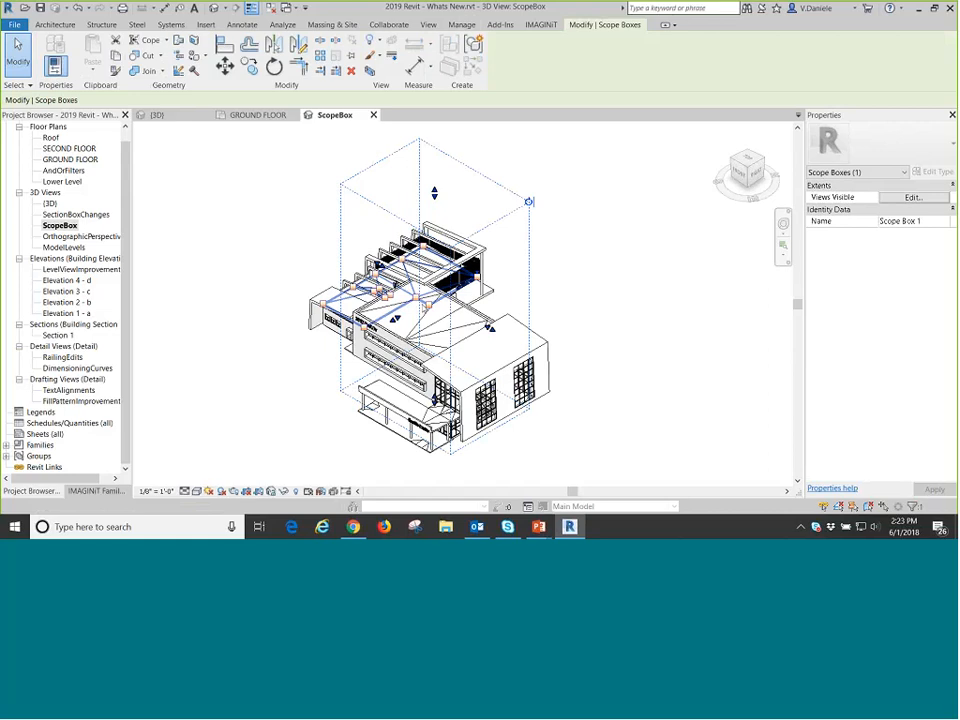
pyautogui.moveTo(396, 319); pyautogui.dragTo(381, 325)
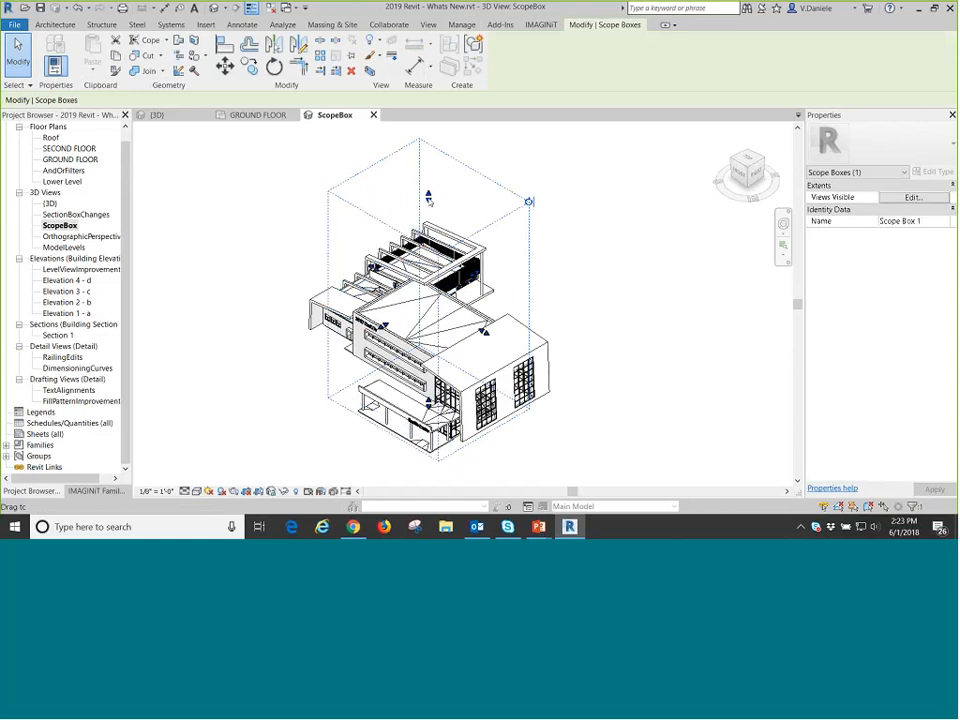
pyautogui.moveTo(429, 200); pyautogui.dragTo(429, 200)
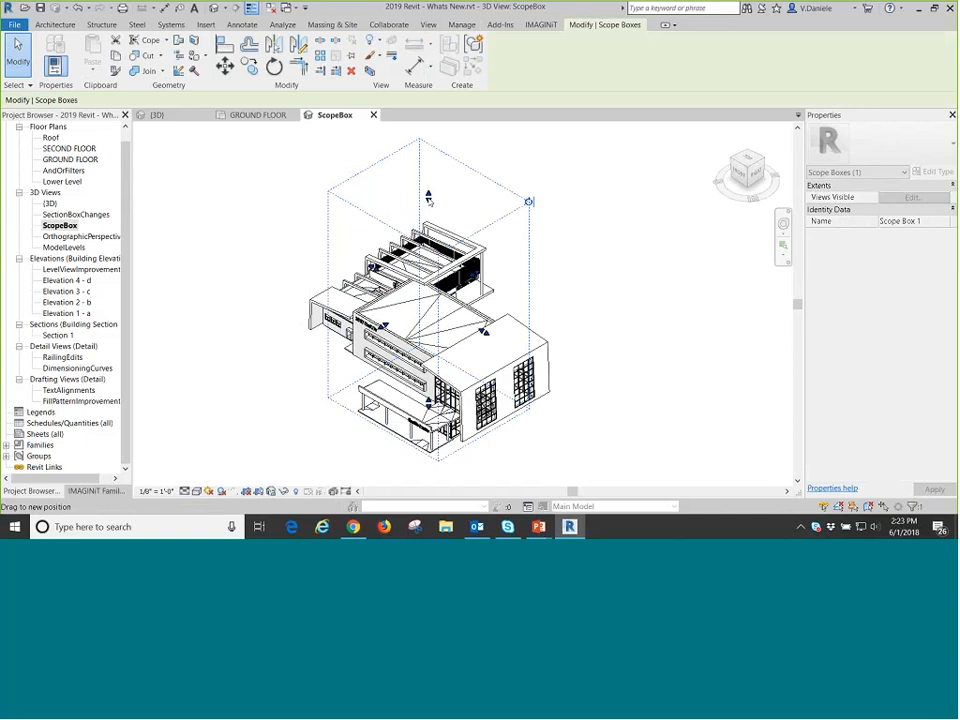
pyautogui.moveTo(429, 200); pyautogui.dragTo(427, 256)
pyautogui.moveTo(428, 198); pyautogui.dragTo(428, 254)
pyautogui.click(304, 339)
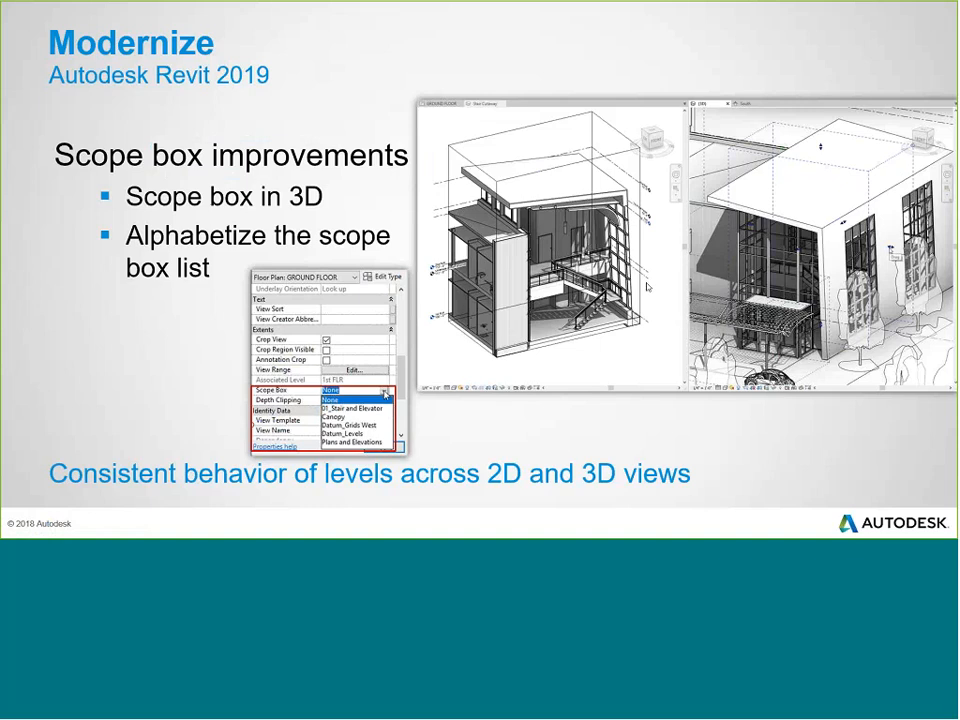
# Switch to the PowerPoint slide show and advance to the Strengthen section slide.
pyautogui.press('Right')
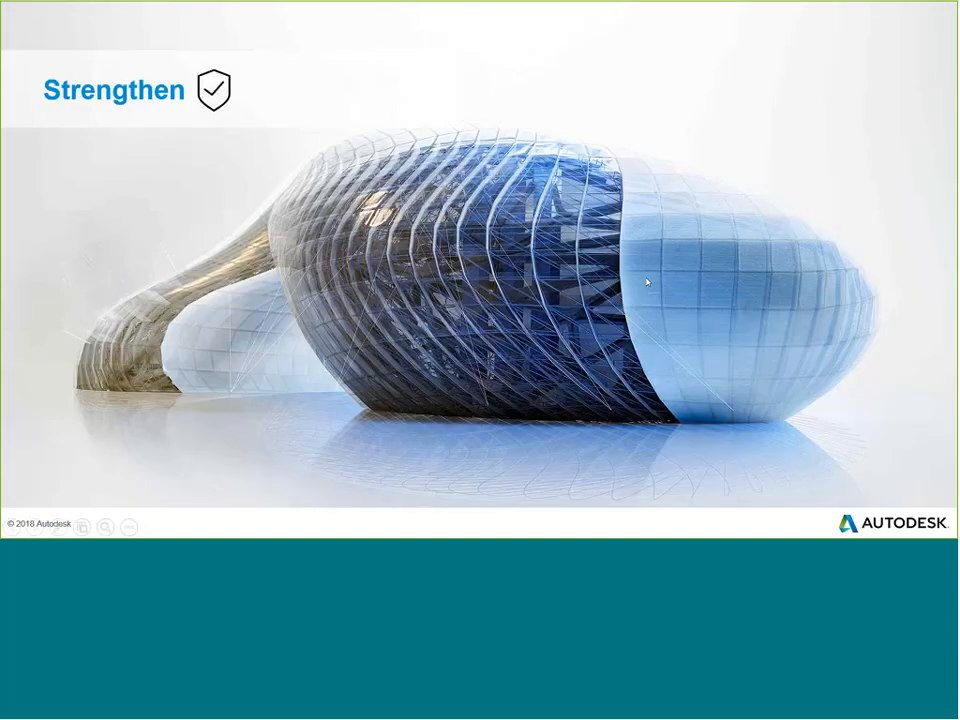
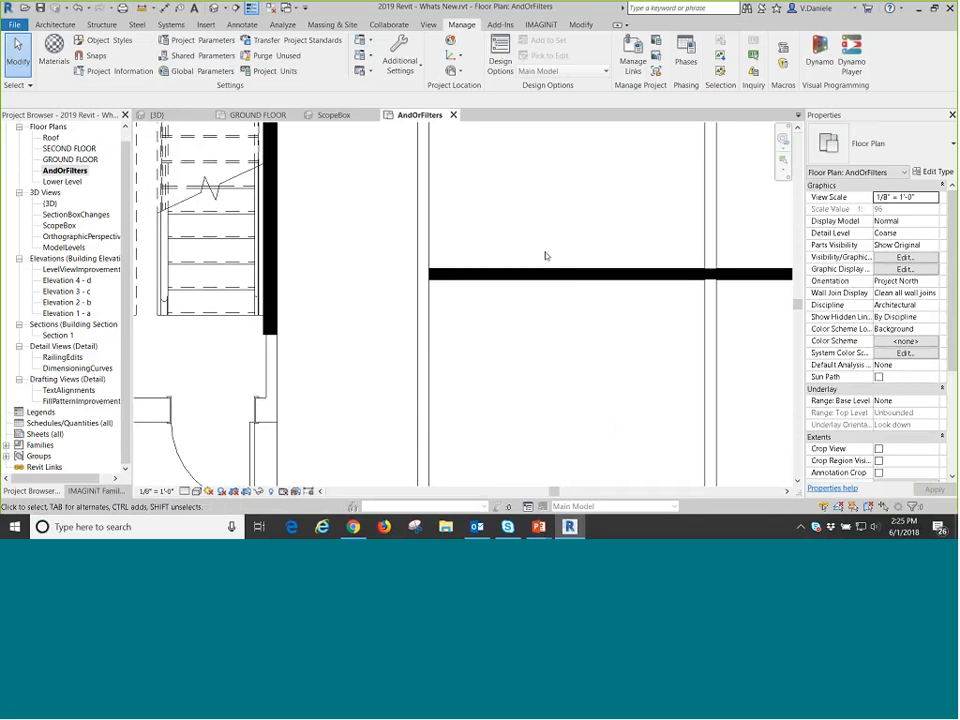
# Examine the InteriorBearingOrFireRated filter in the AndOrFilters view, including its Walls category and its nested AND/OR rule sets.
pyautogui.press('v')
pyautogui.press('g')
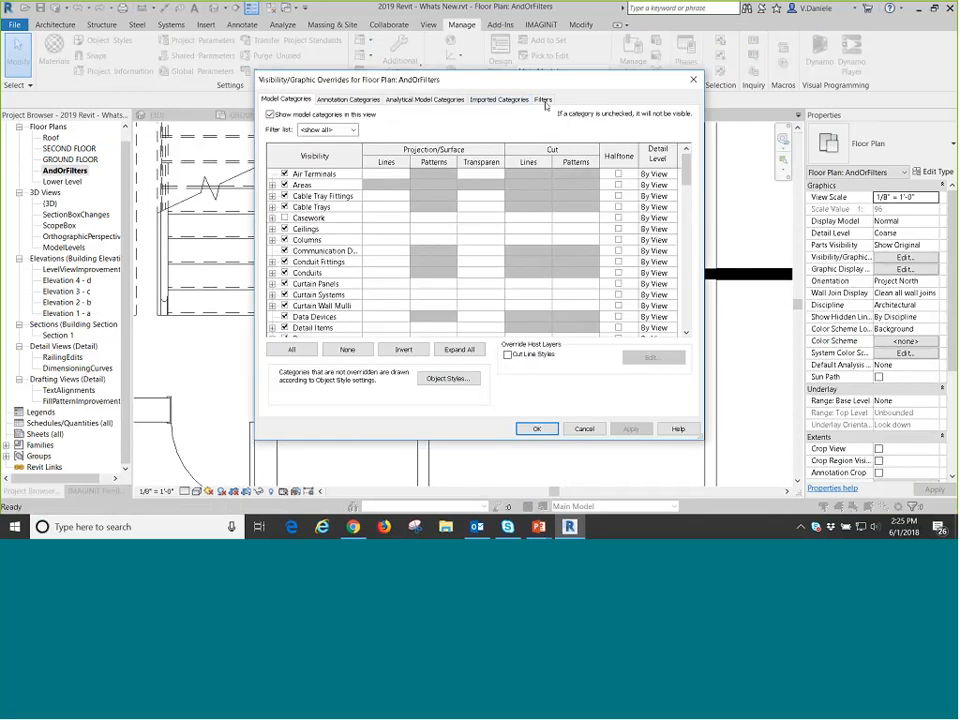
pyautogui.click(542, 99)
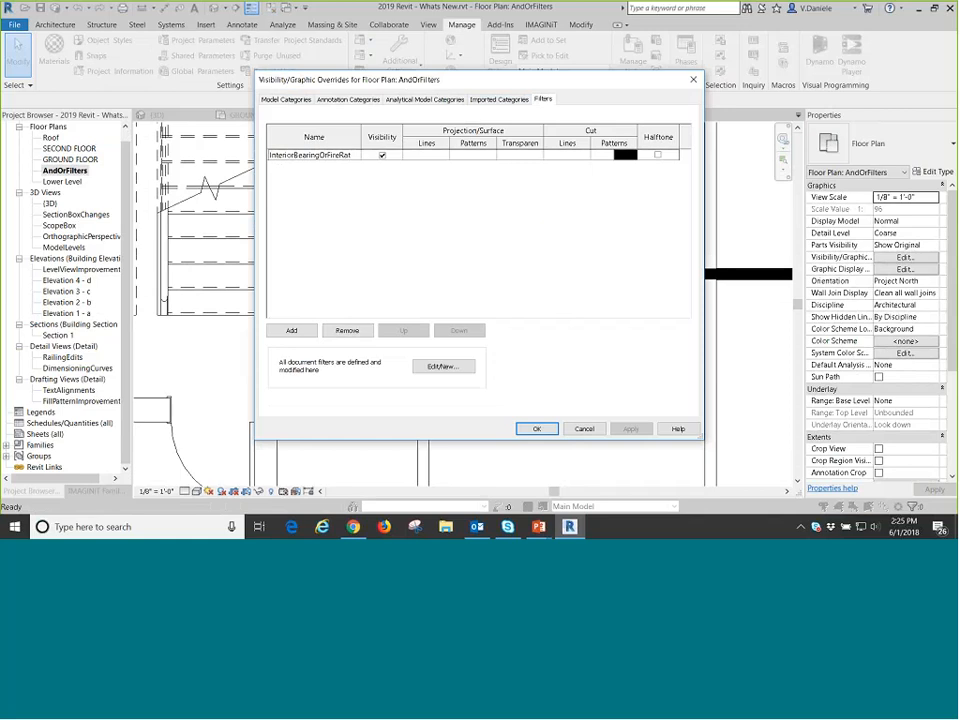
pyautogui.click(442, 366)
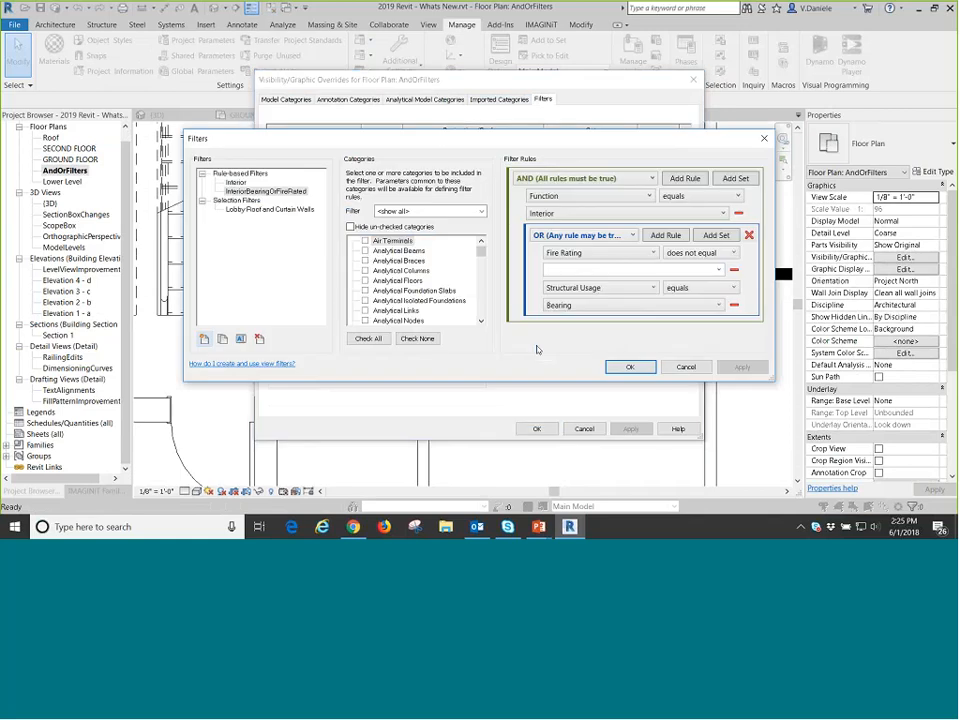
pyautogui.moveTo(481, 252); pyautogui.dragTo(483, 324)
pyautogui.click(378, 300)
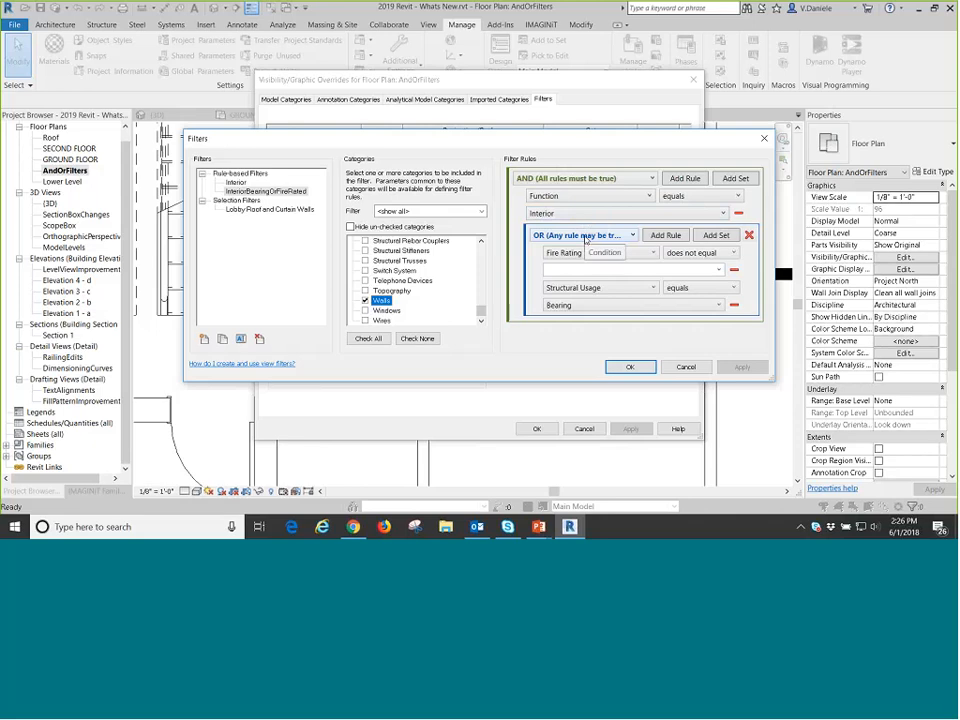
pyautogui.click(586, 236)
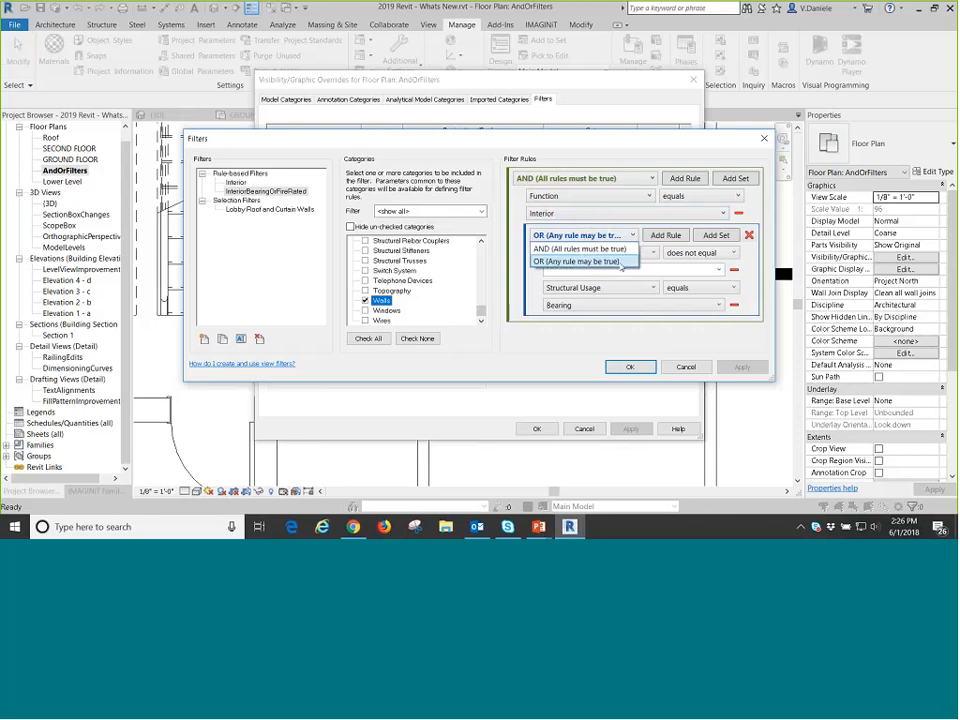
pyautogui.click(529, 278)
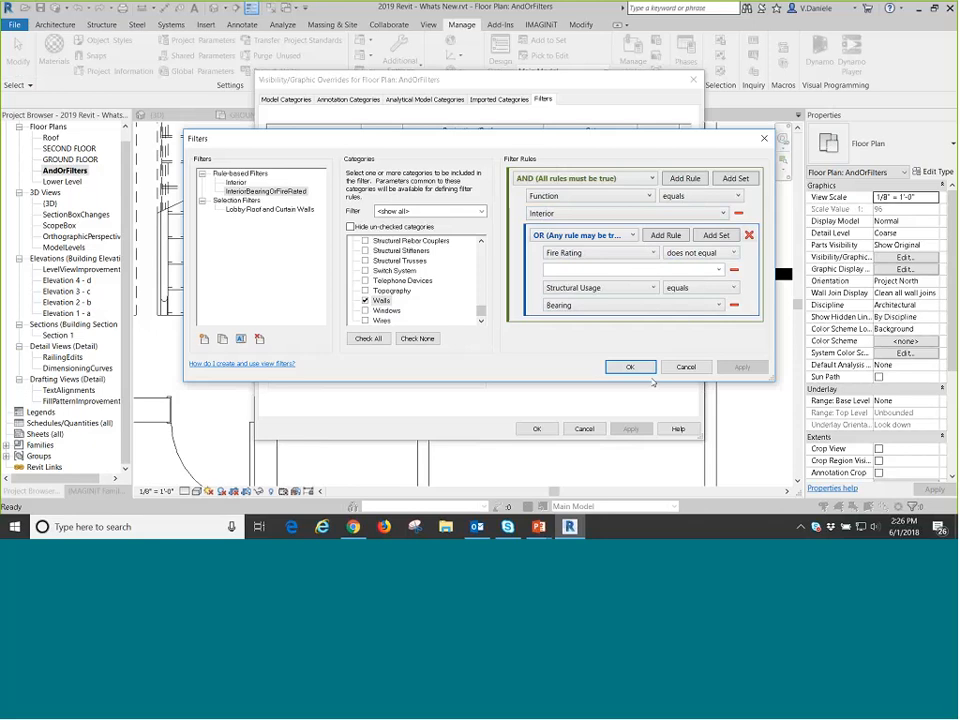
pyautogui.click(625, 367)
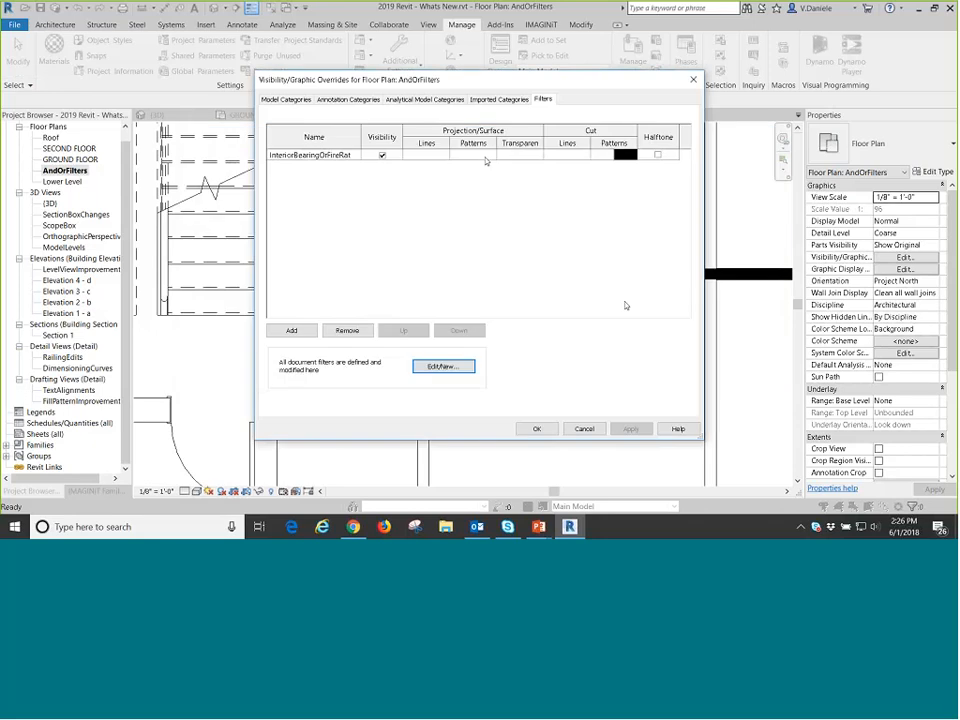
# Set the background color of the InteriorBearingOrFireRated filter's cut pattern override to Red and apply it to the view.
pyautogui.click(486, 155)
pyautogui.click(486, 155)
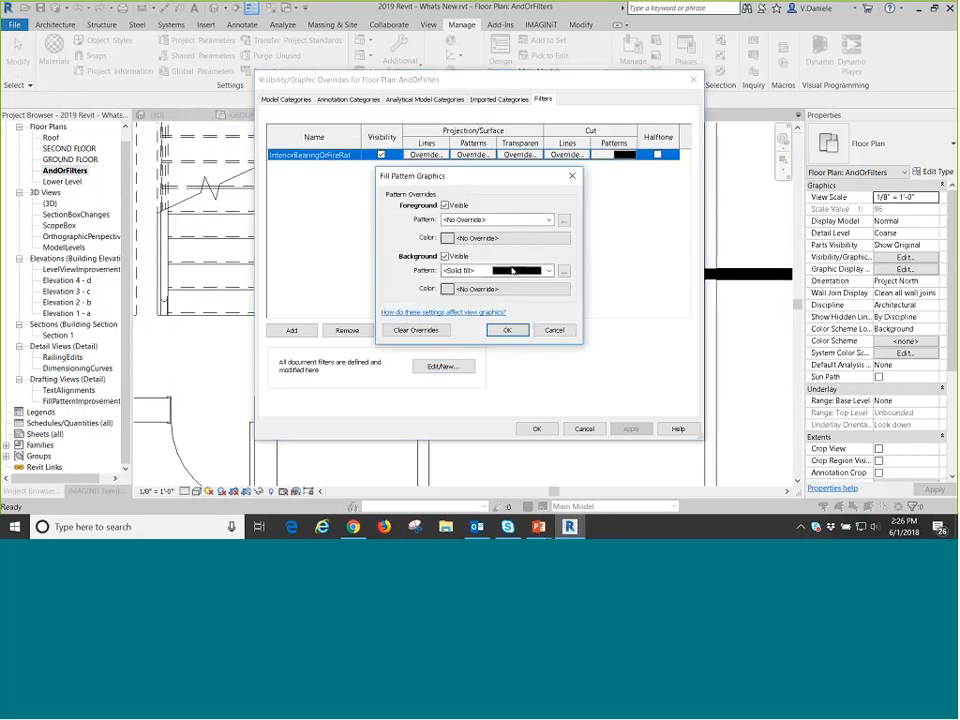
pyautogui.click(517, 219)
pyautogui.click(462, 6)
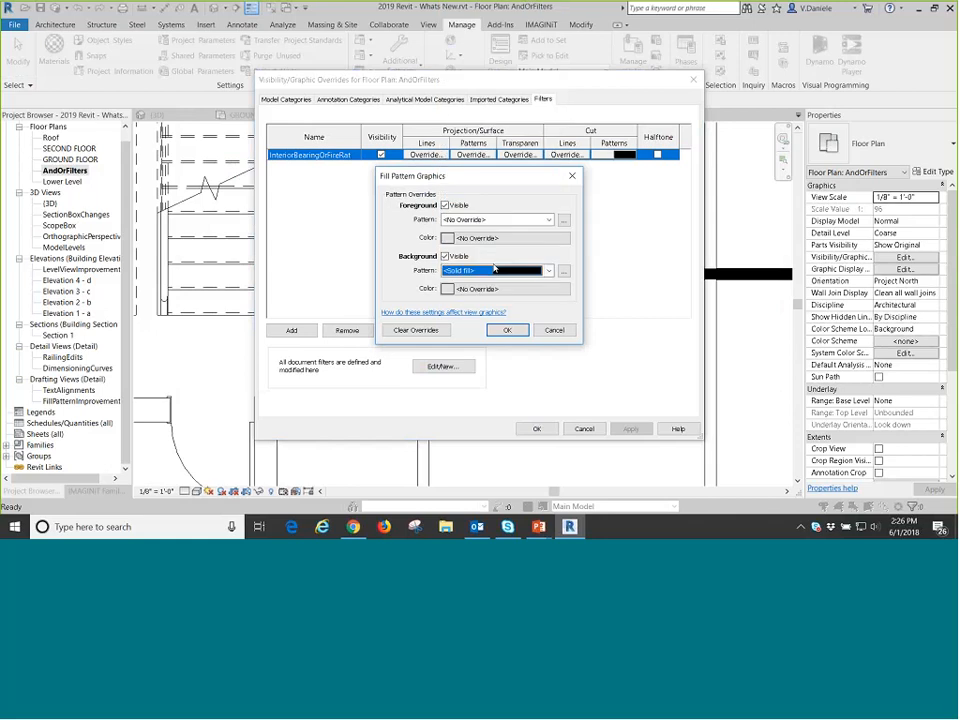
pyautogui.click(505, 288)
pyautogui.click(372, 270)
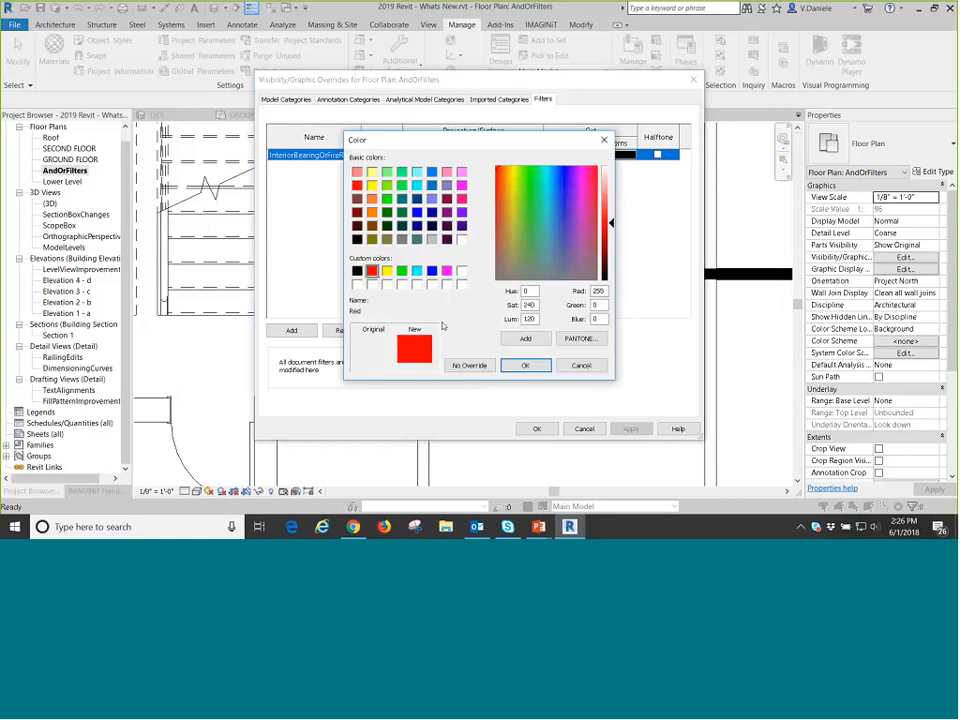
pyautogui.click(525, 365)
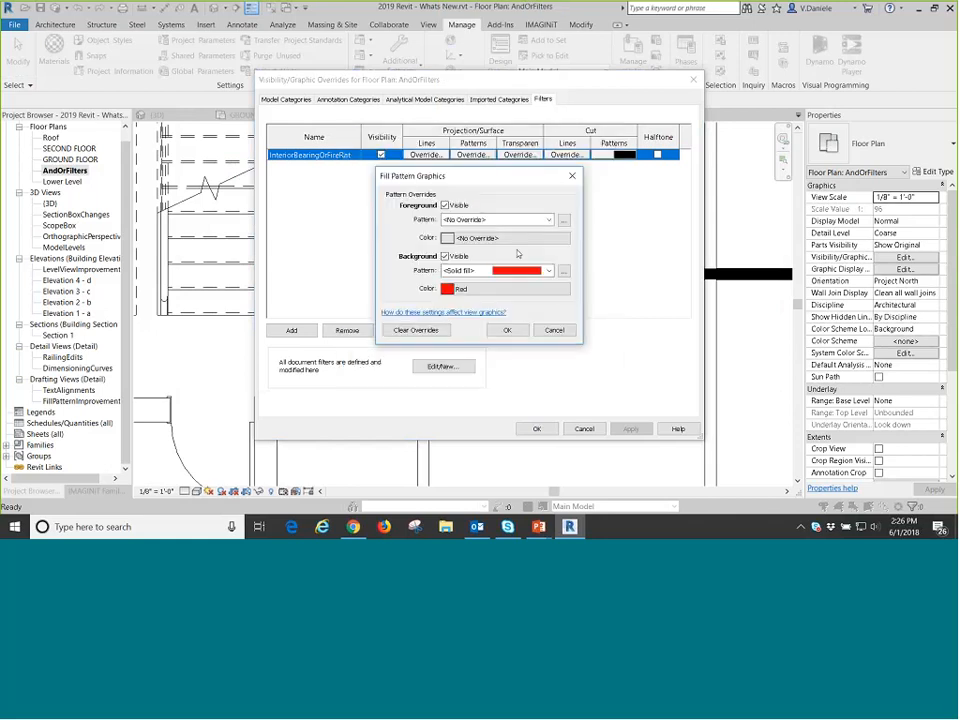
pyautogui.click(505, 330)
pyautogui.click(537, 429)
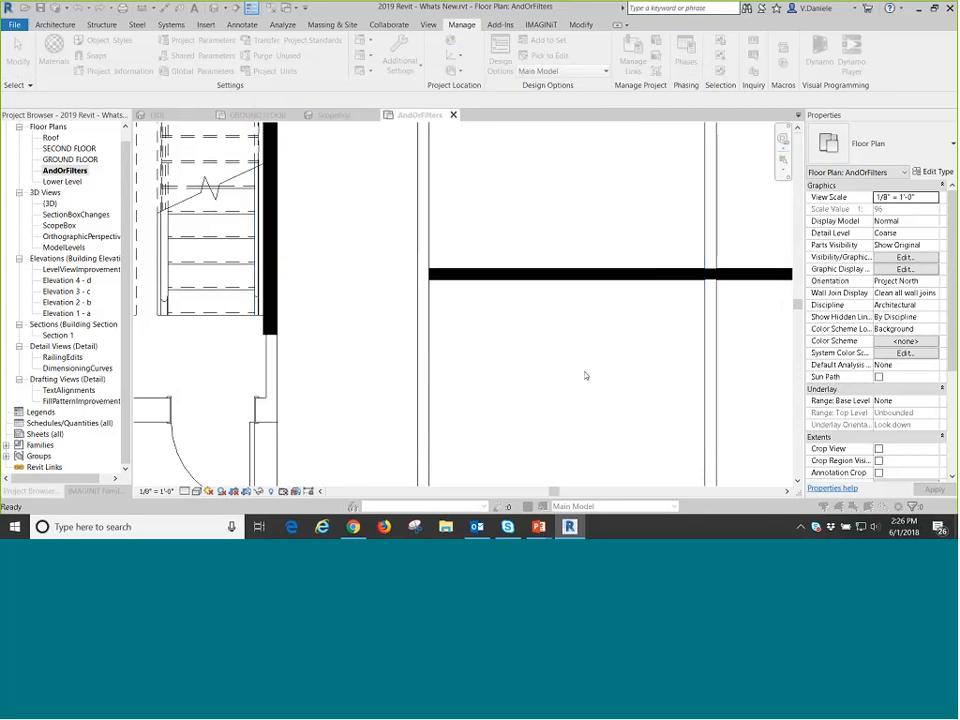
# Inspect the structural usage and type properties of the stairwell's long side wall, and the structural usage of the partition between the office rows.
pyautogui.scroll(3, 515, 340)
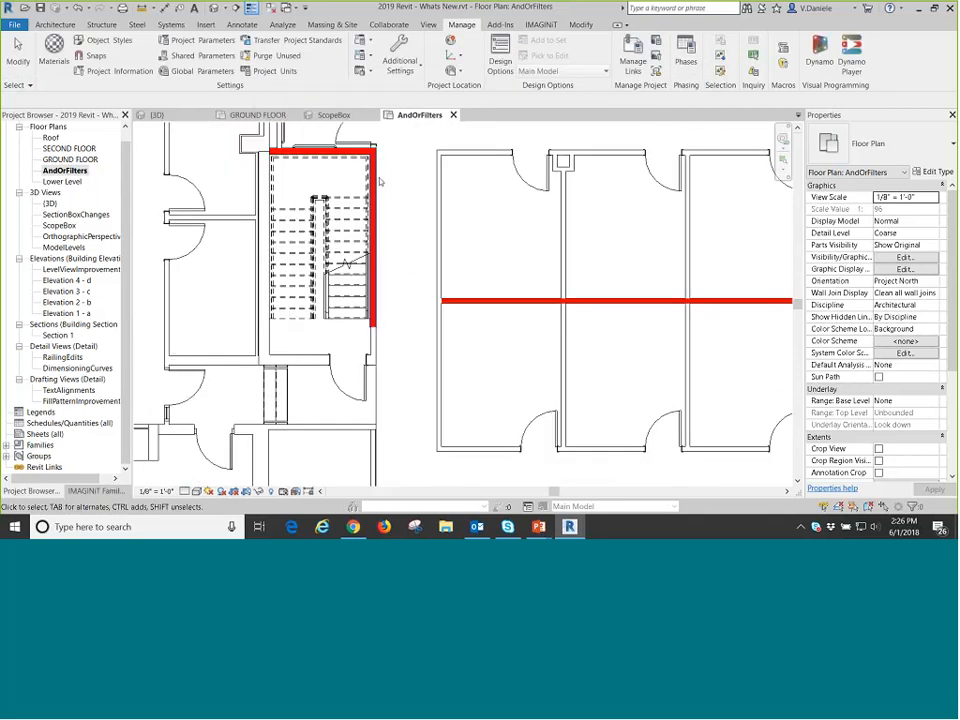
pyautogui.click(372, 250)
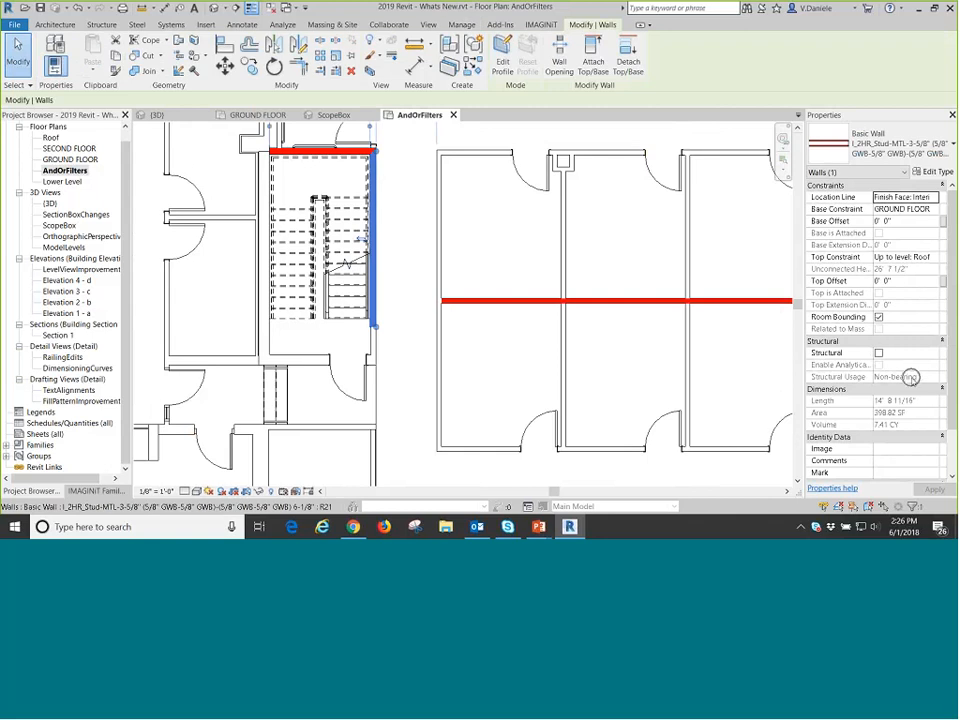
pyautogui.press('Escape')
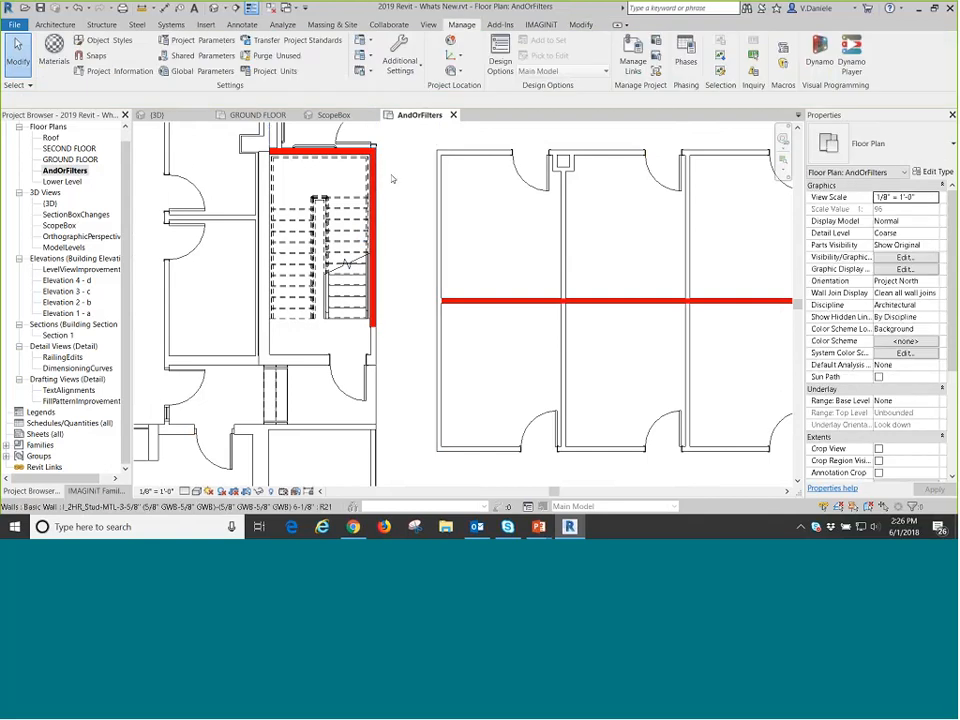
pyautogui.scroll(-2, 404, 233)
pyautogui.scroll(-1, 404, 233)
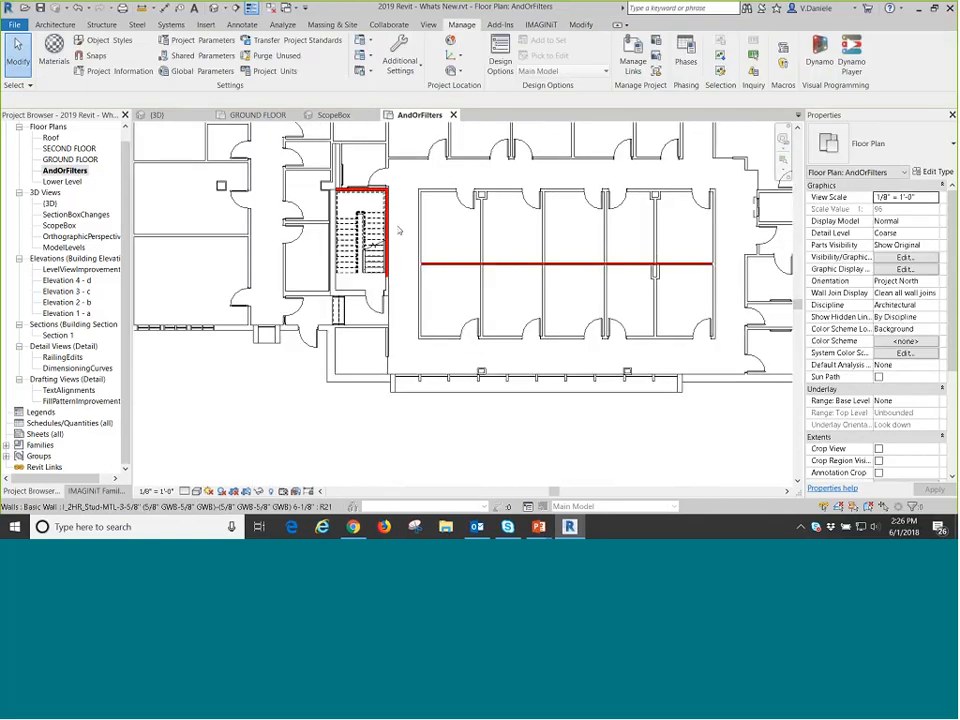
pyautogui.click(392, 228)
pyautogui.click(388, 225)
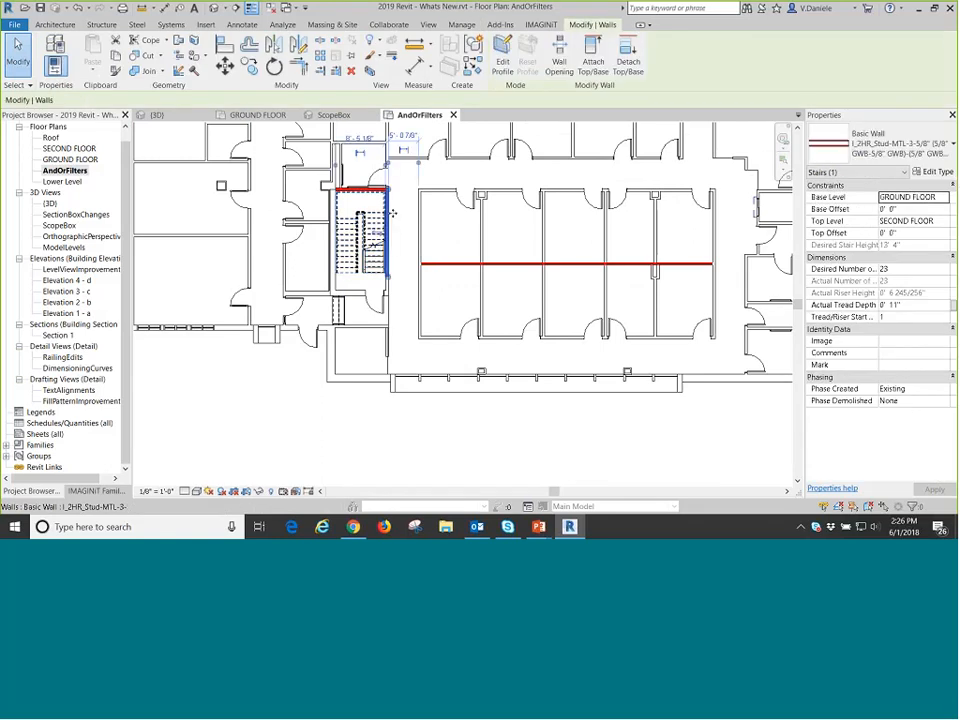
pyautogui.click(940, 173)
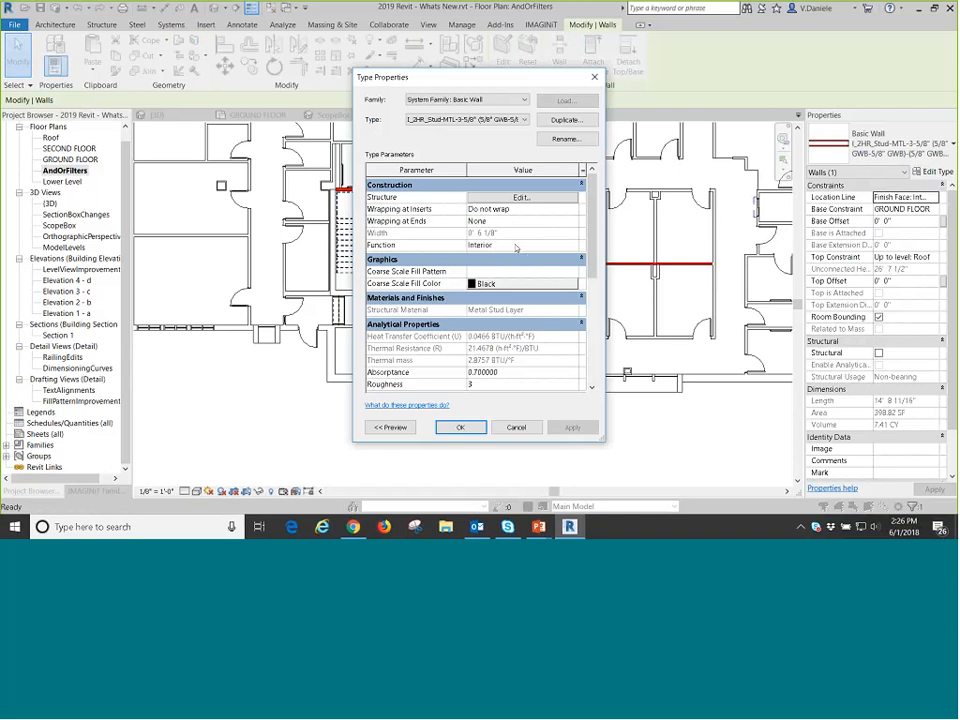
pyautogui.click(461, 428)
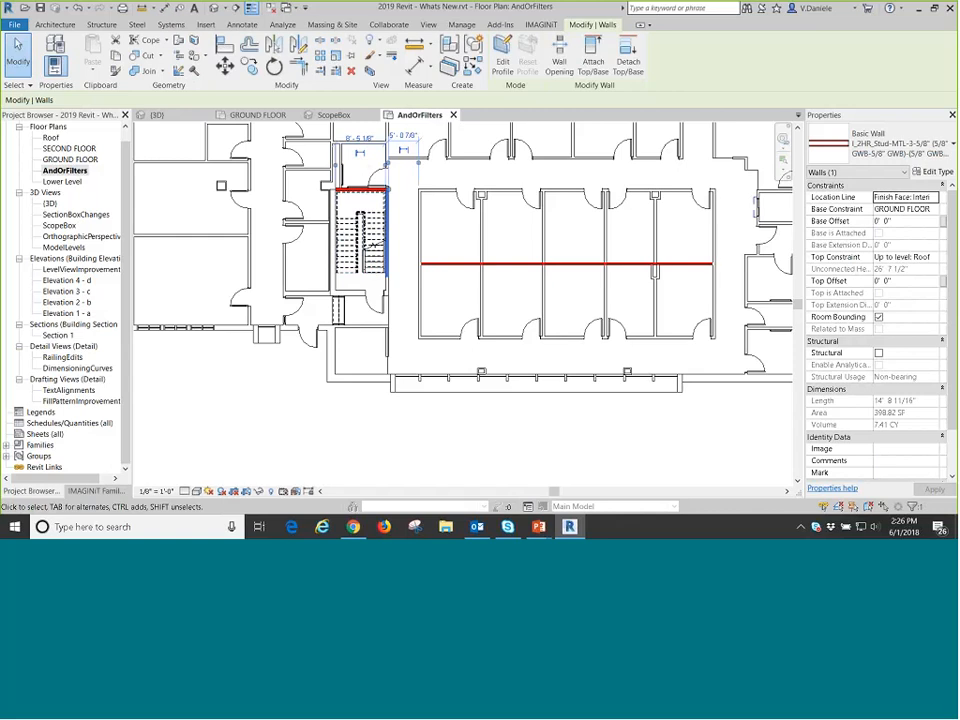
pyautogui.press('Escape')
pyautogui.moveTo(416, 280); pyautogui.dragTo(422, 330, button='middle')
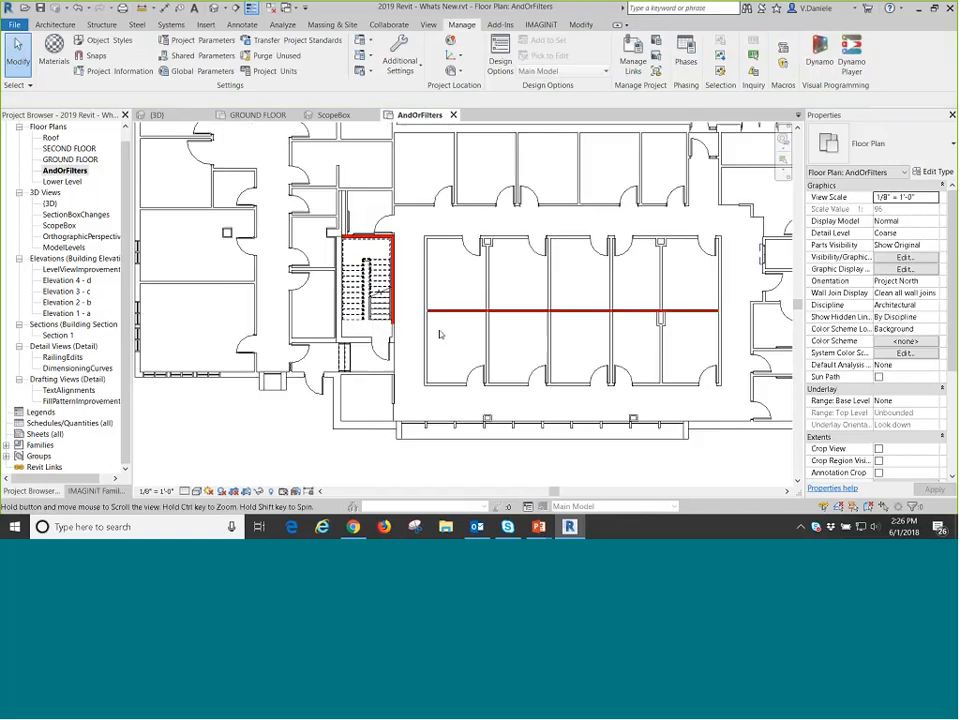
pyautogui.click(440, 311)
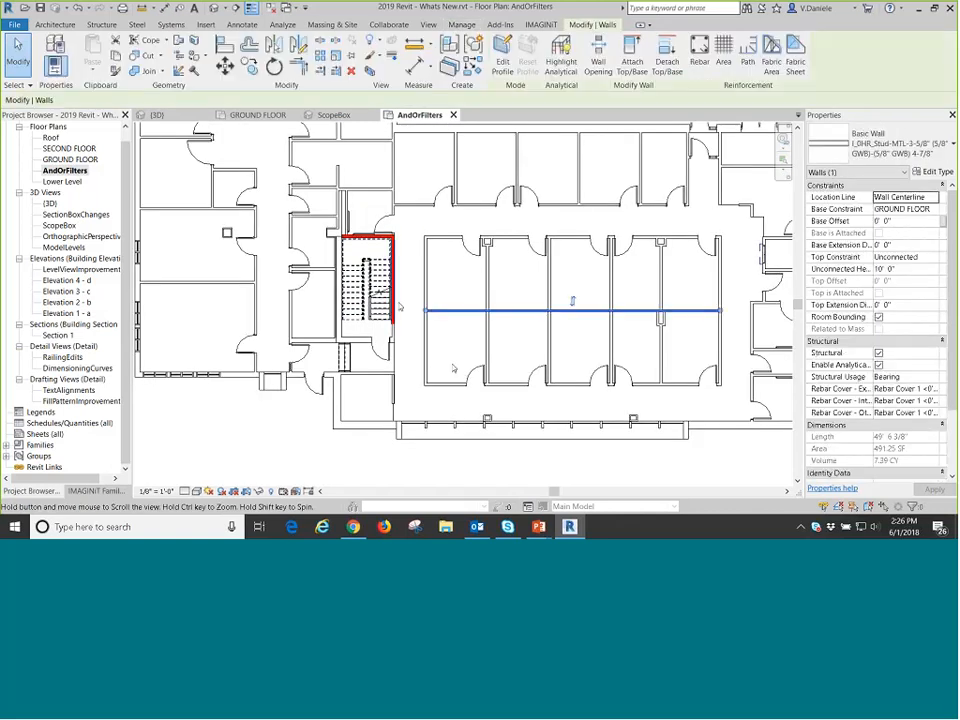
# Clear the Fire Rating from the type properties of the stairwell's long side wall.
pyautogui.click(393, 290)
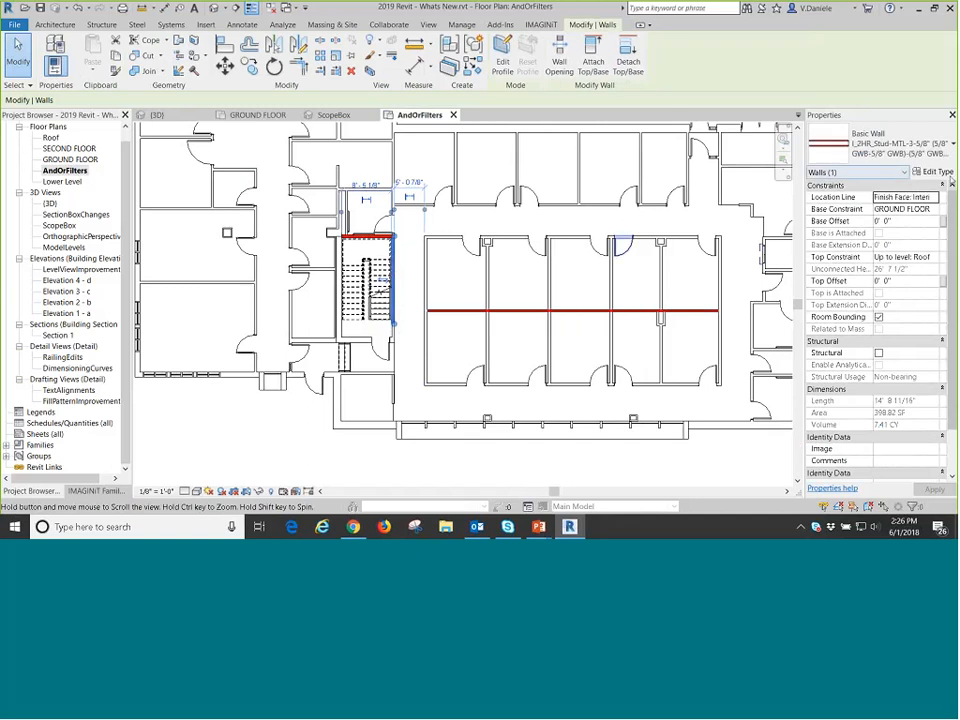
pyautogui.click(934, 172)
pyautogui.moveTo(594, 190); pyautogui.dragTo(592, 322)
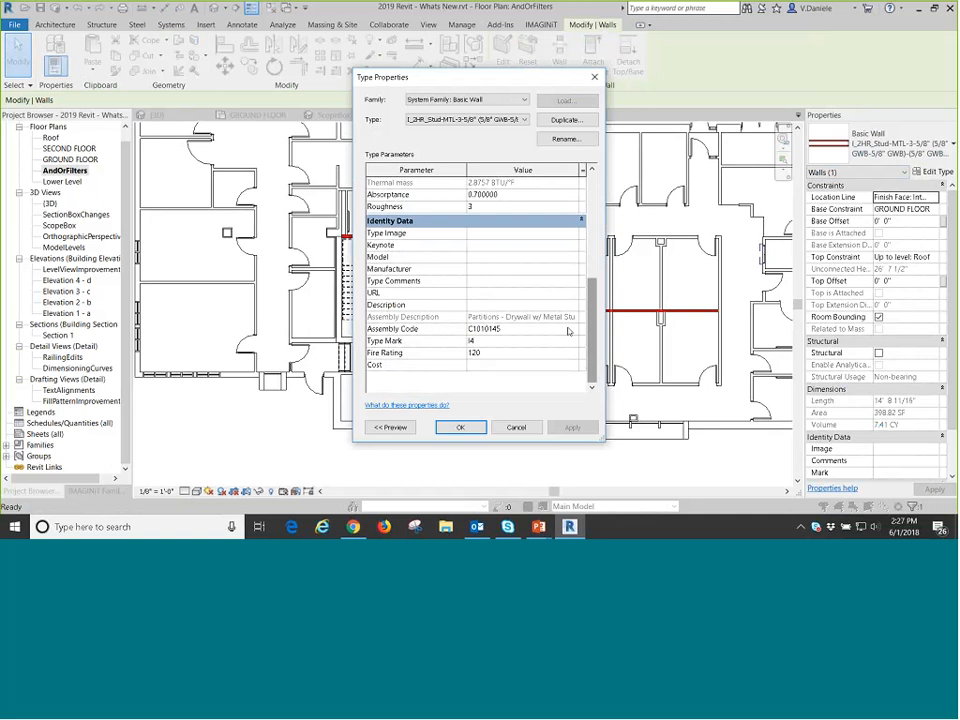
pyautogui.click(510, 353)
pyautogui.press('Delete')
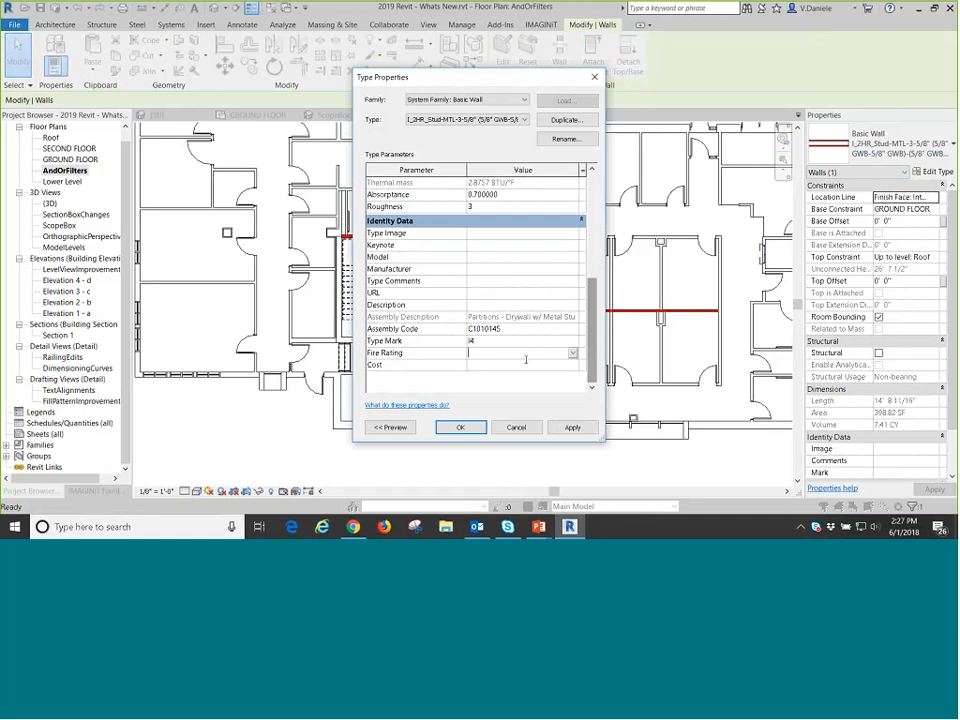
pyautogui.click(462, 427)
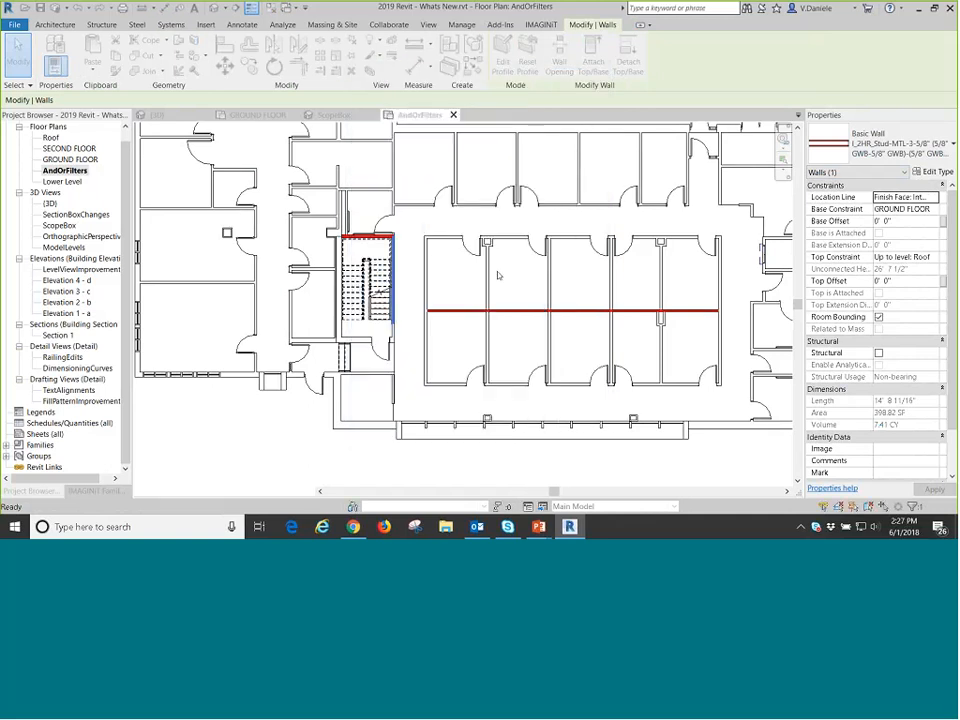
pyautogui.click(415, 275)
# Make the stairwell's long side wall structural.
pyautogui.scroll(4, 400, 265)
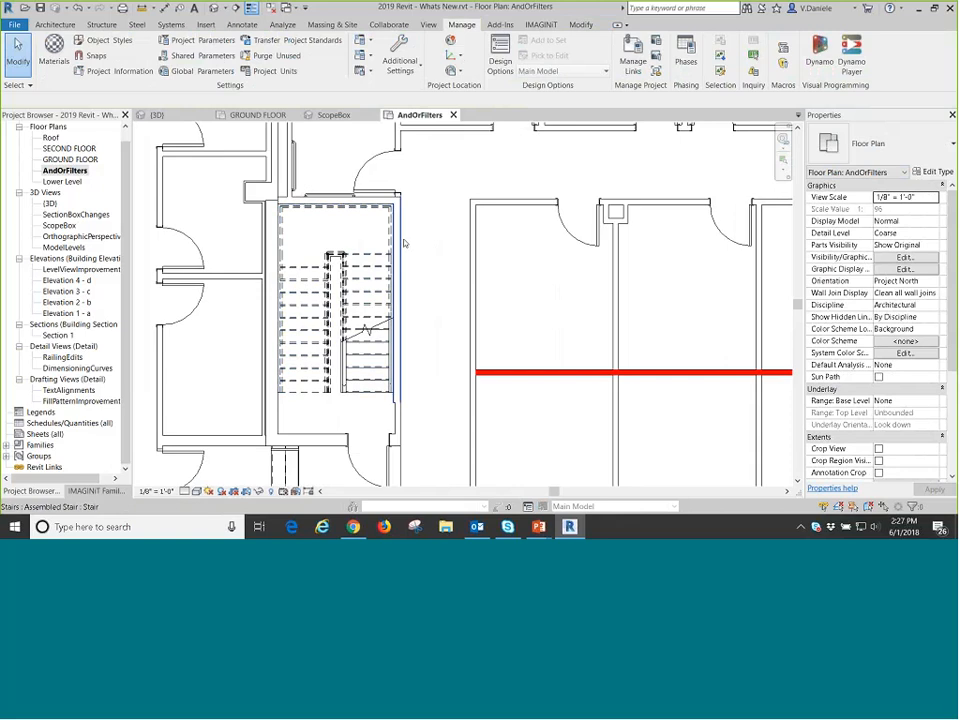
pyautogui.click(400, 240)
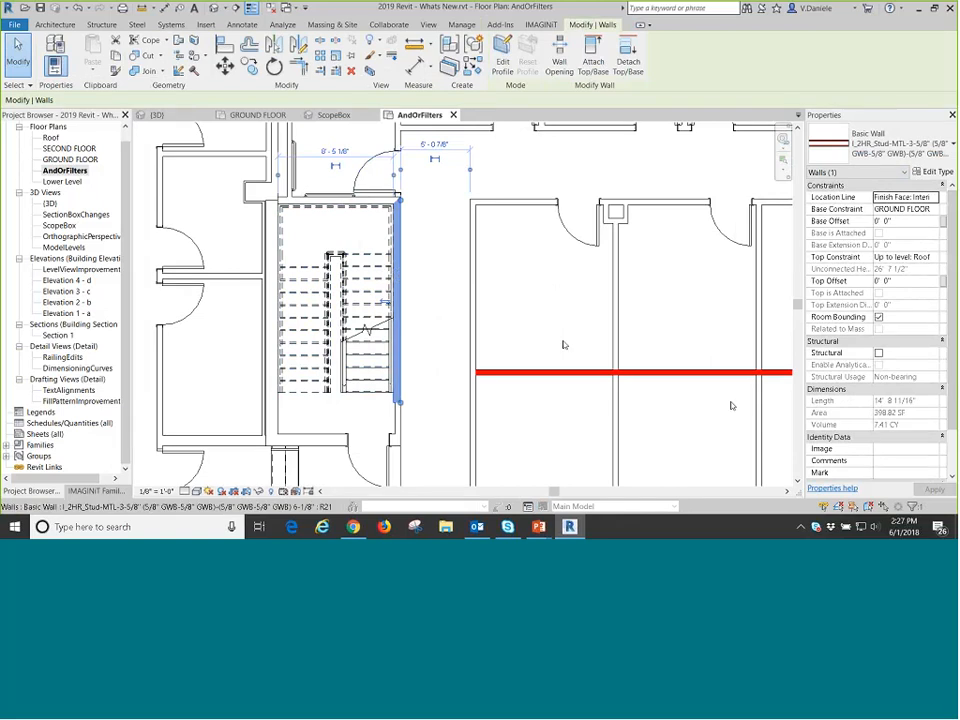
pyautogui.click(878, 353)
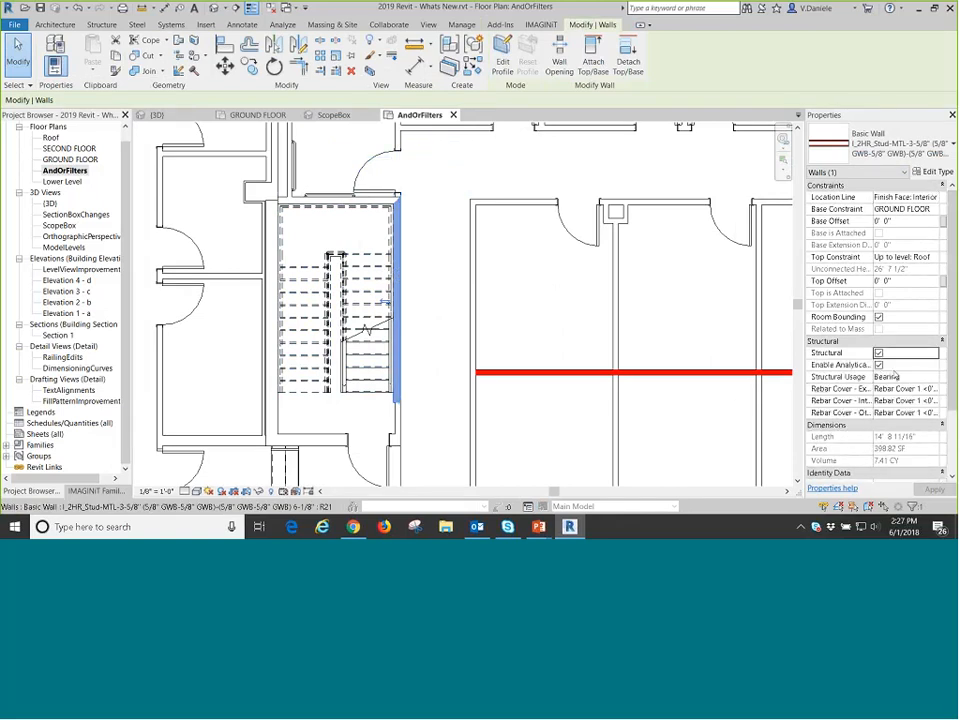
pyautogui.click(421, 327)
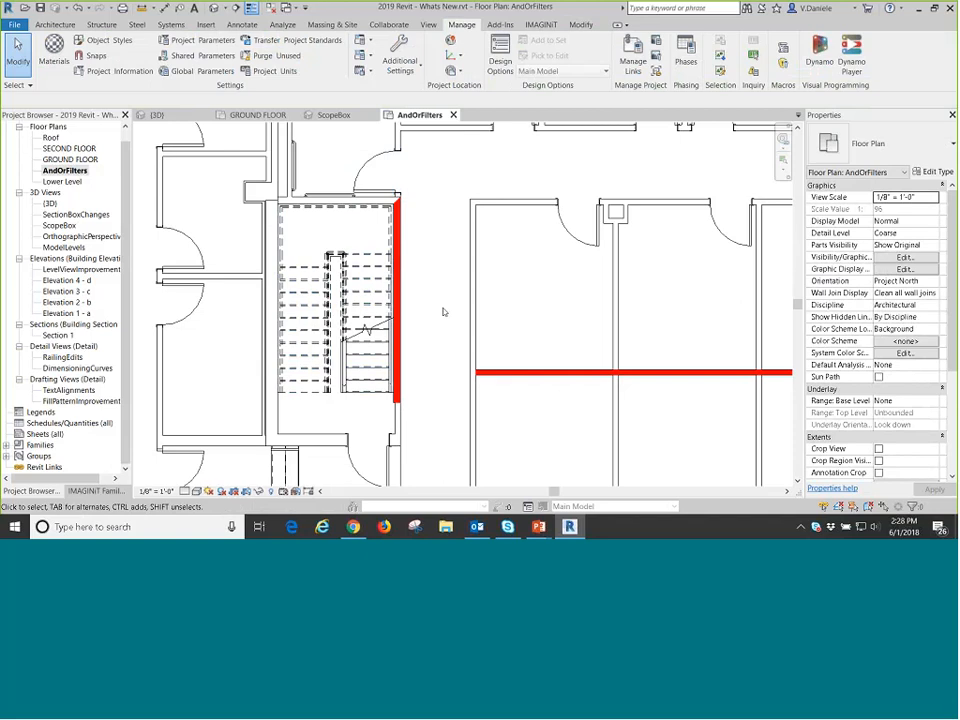
# Set the Fire Rating to 120 in the type properties of the stairwell's long side wall.
pyautogui.click(407, 259)
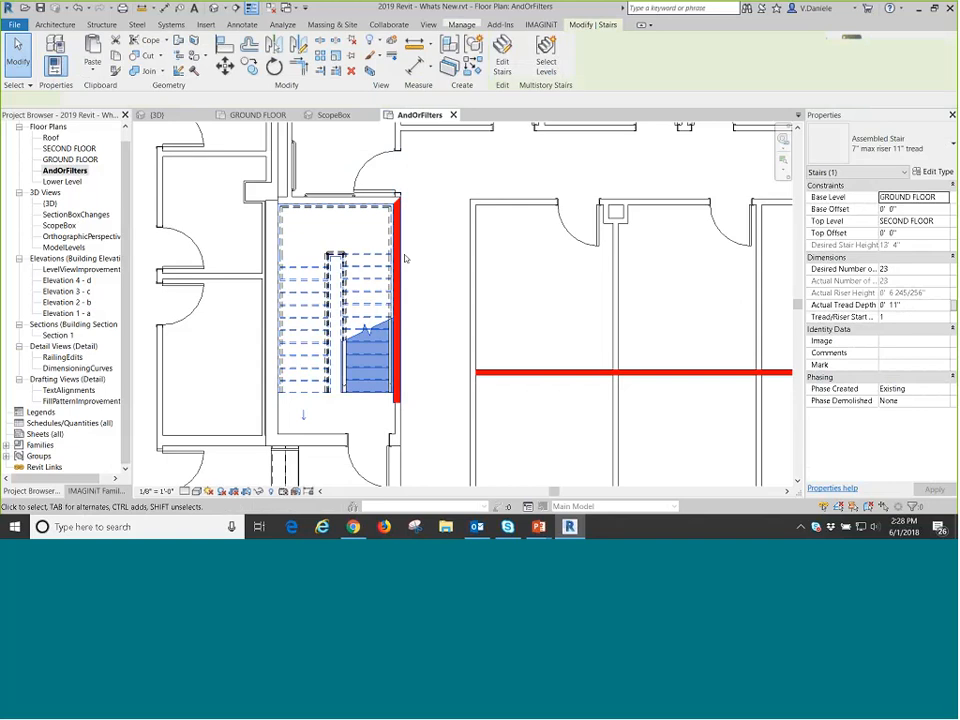
pyautogui.click(405, 259)
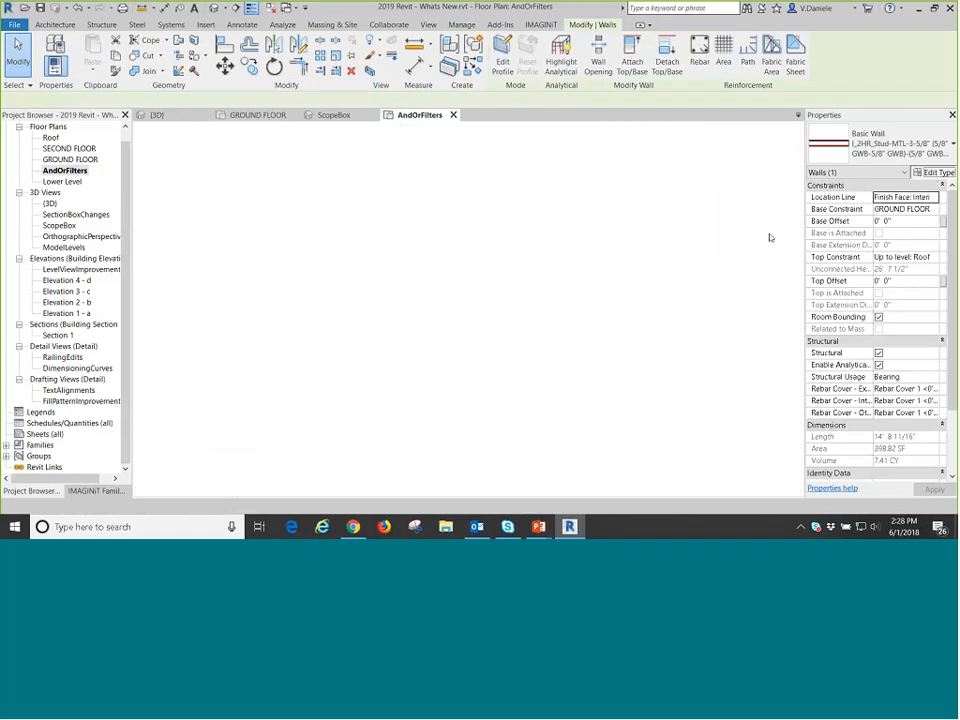
pyautogui.scroll(-5, 532, 382)
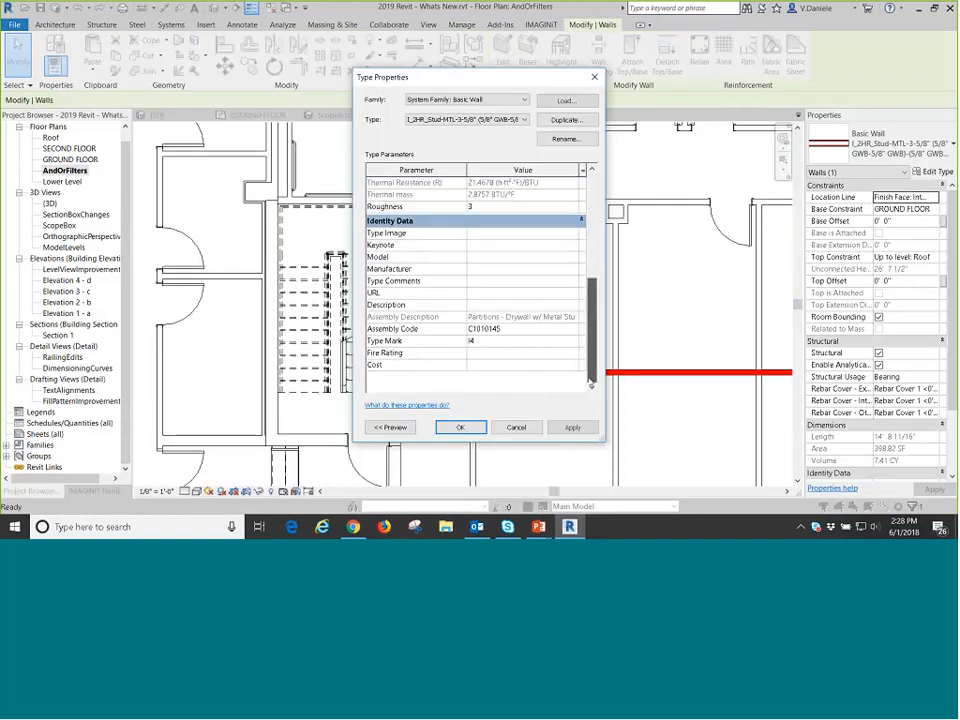
pyautogui.click(515, 352)
pyautogui.write('120')
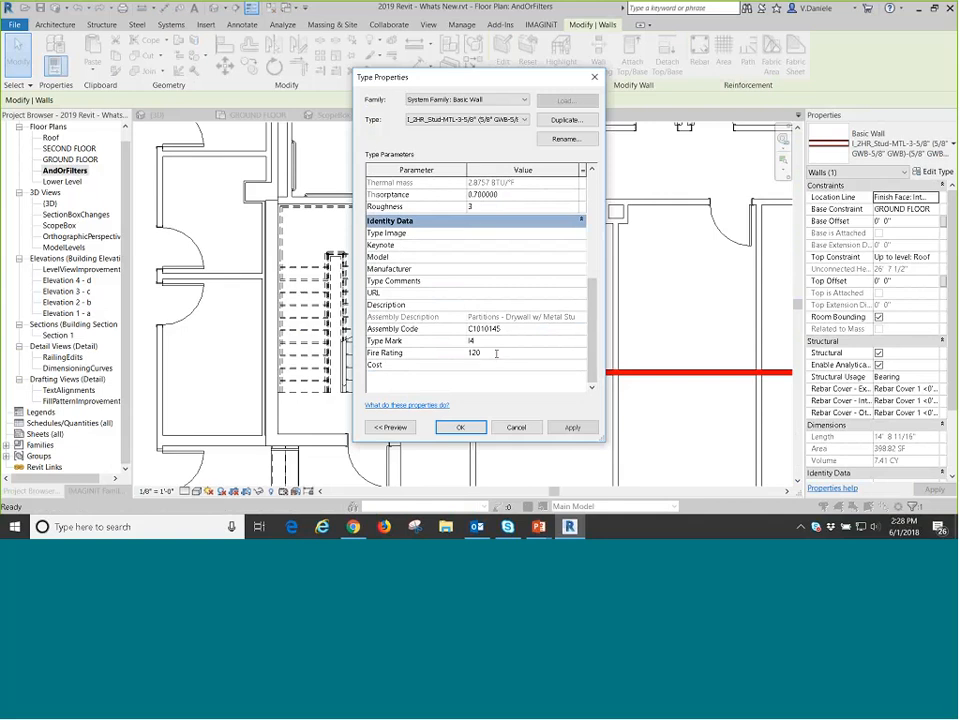
pyautogui.press('Return')
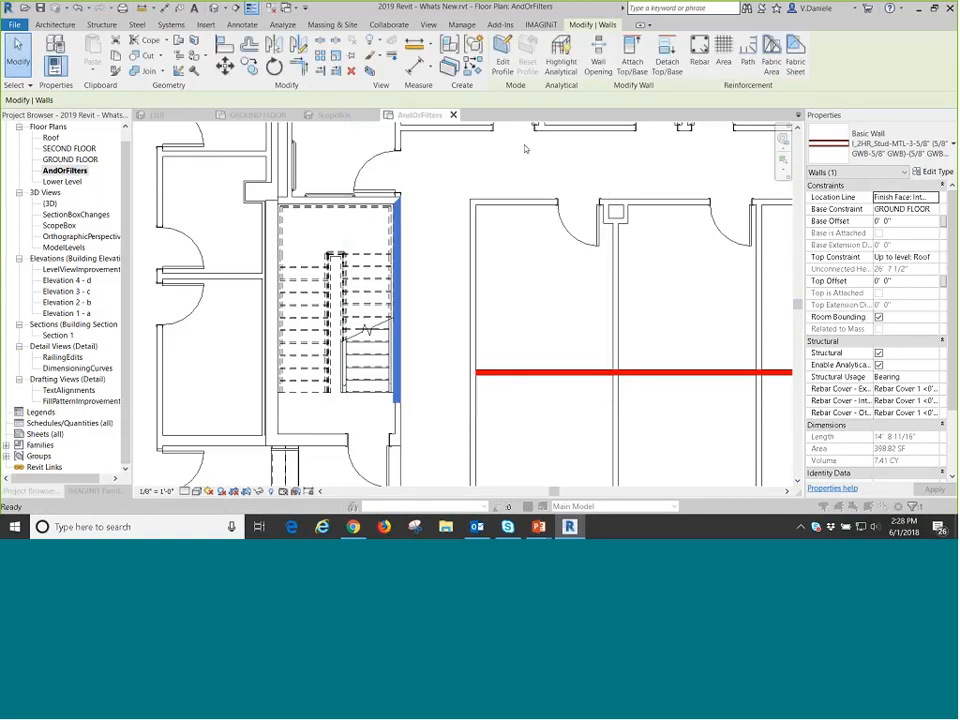
pyautogui.click(431, 298)
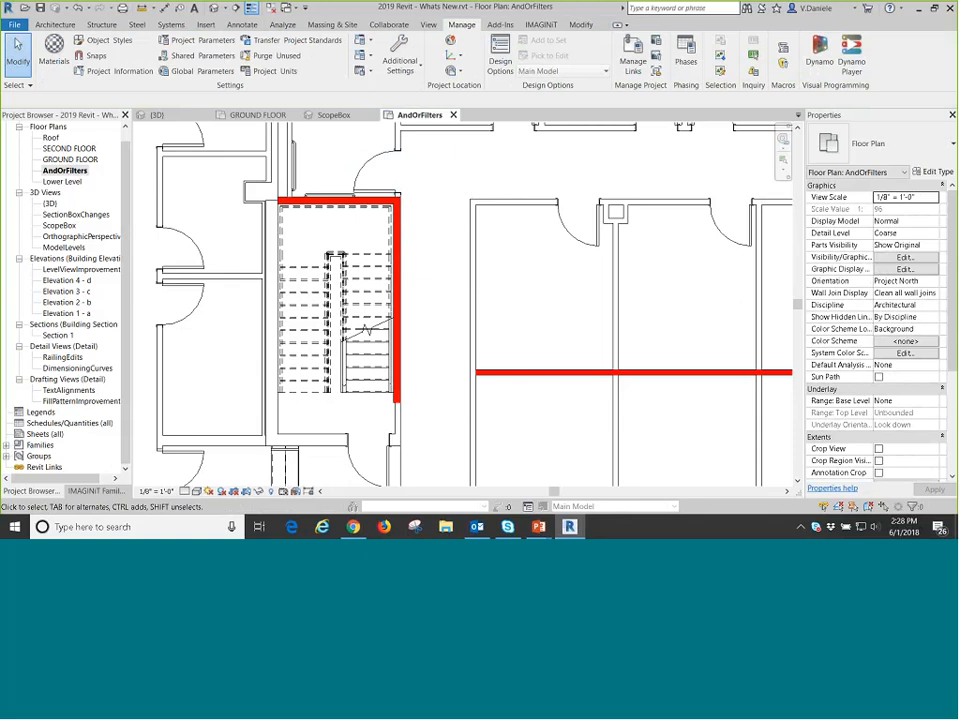
# Review the nested AND/OR rules of the InteriorBearingOrFireRated filter in the AndOrFilters plan's visibility/graphic overrides.
pyautogui.press('v')
pyautogui.press('g')
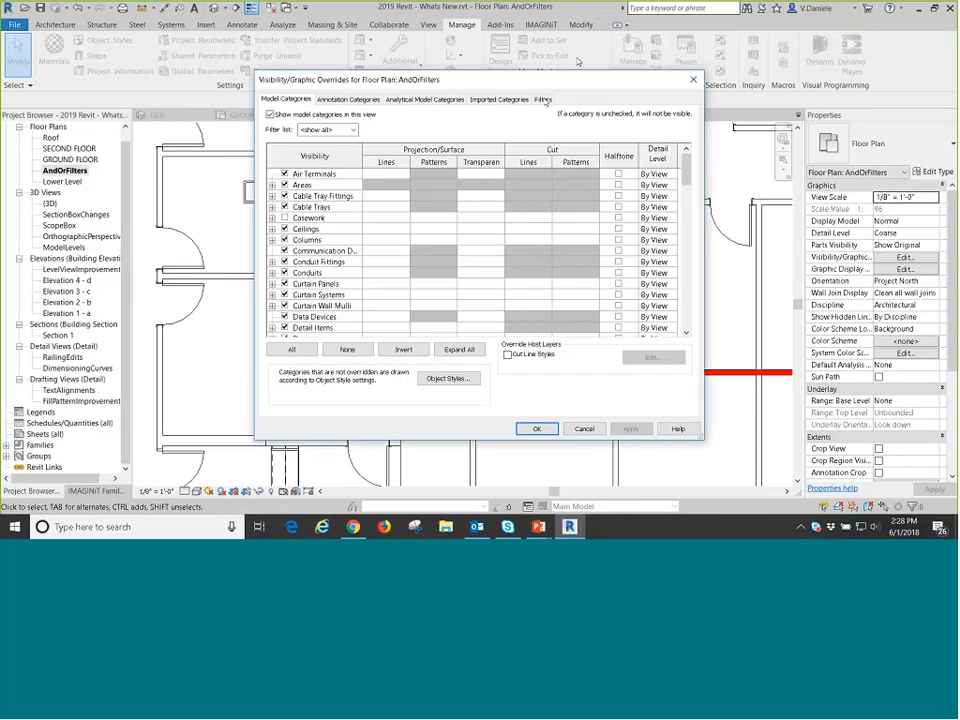
pyautogui.click(542, 99)
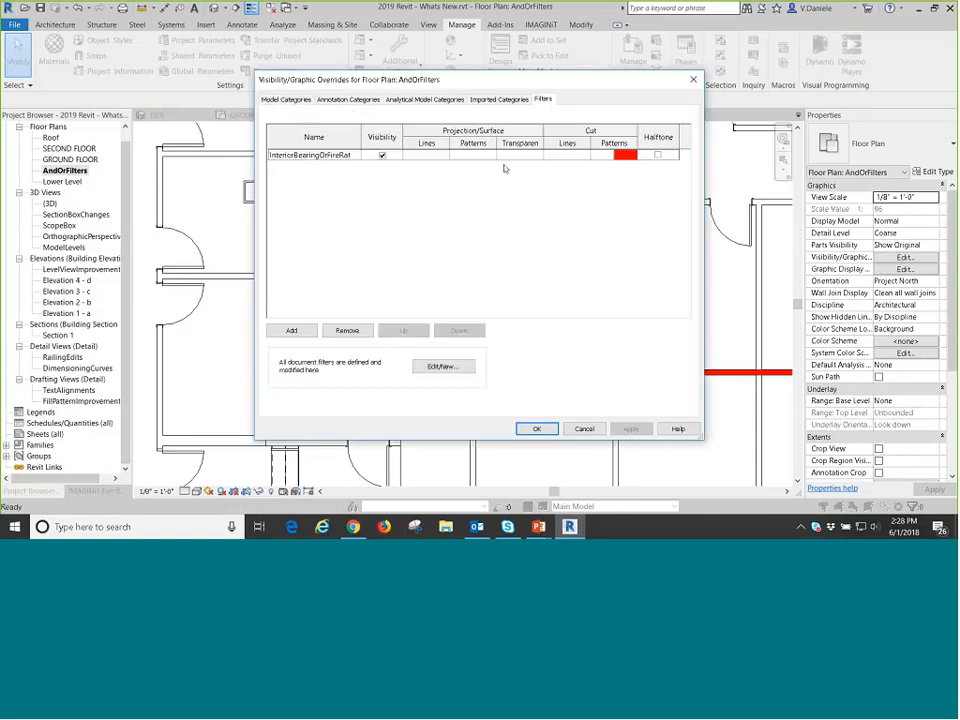
pyautogui.click(298, 157)
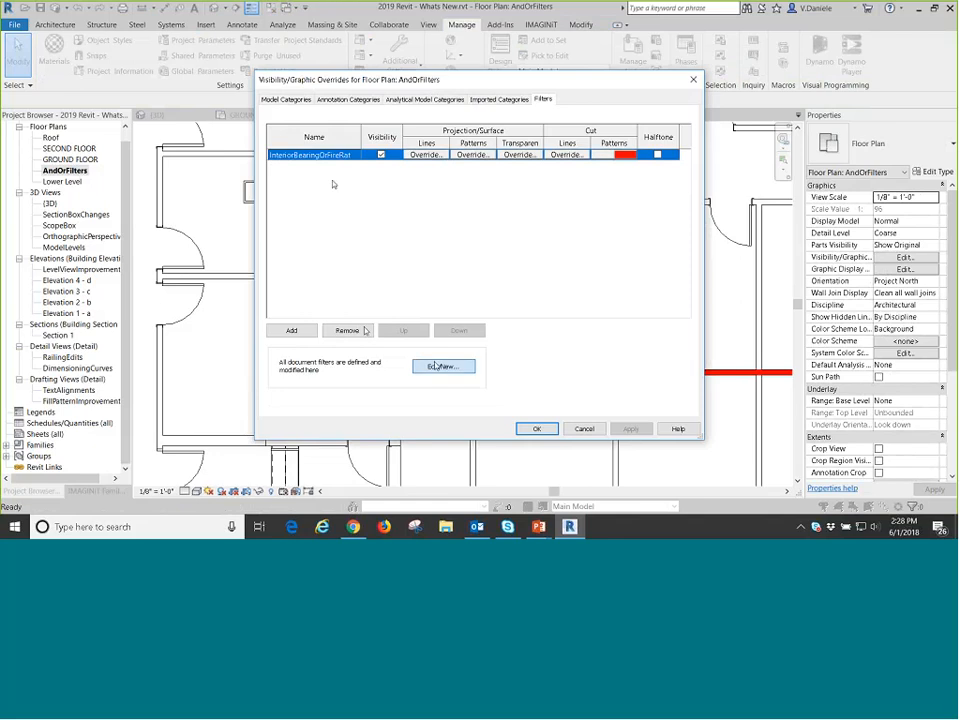
pyautogui.click(436, 366)
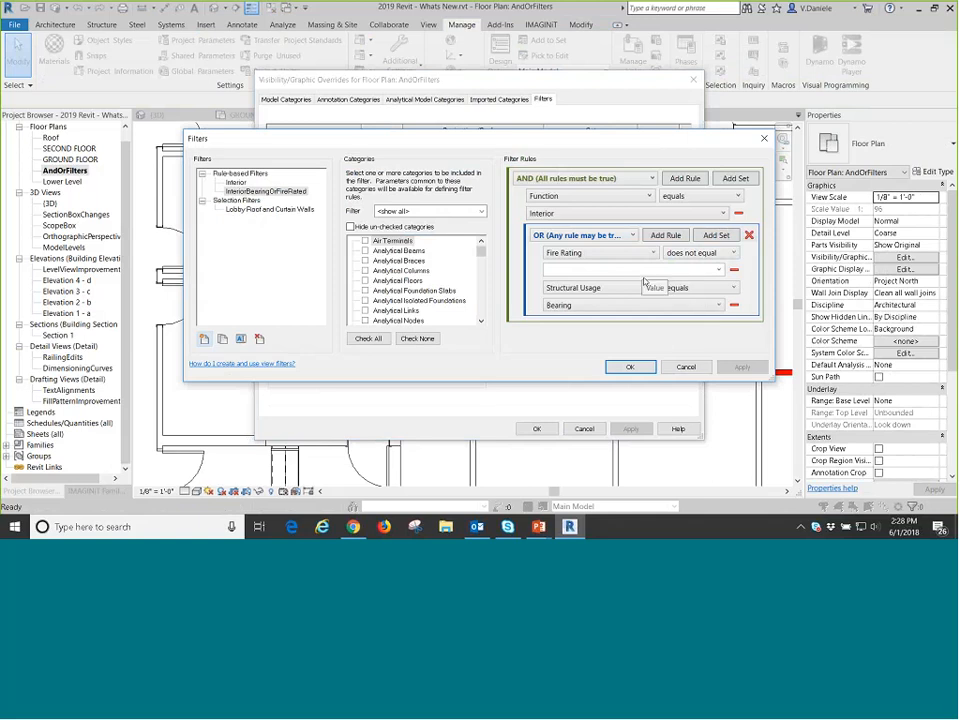
pyautogui.click(630, 367)
pyautogui.click(536, 428)
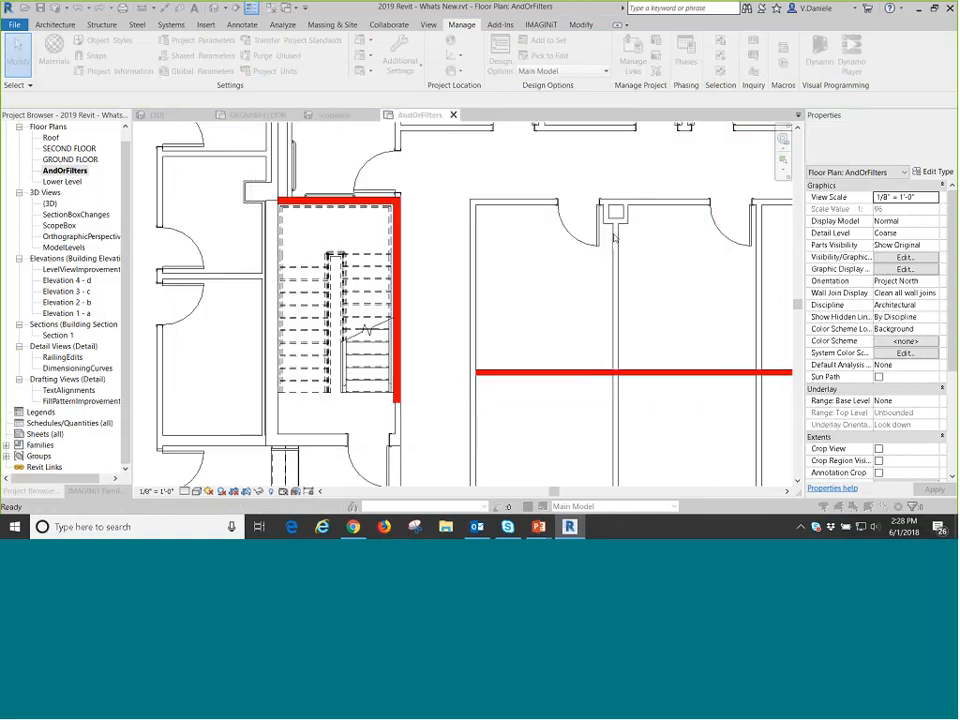
# Select the four cross partitions dividing the central offices and set the Fire Rating to 60 in their type properties.
pyautogui.scroll(-3, 598, 270)
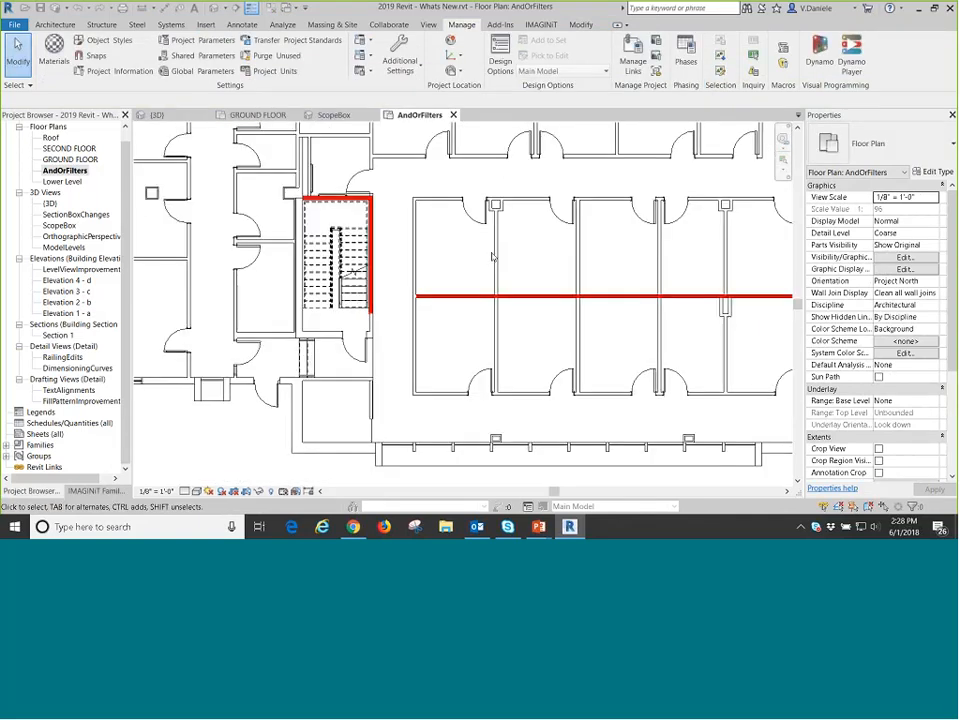
pyautogui.moveTo(452, 256); pyautogui.dragTo(451, 257)
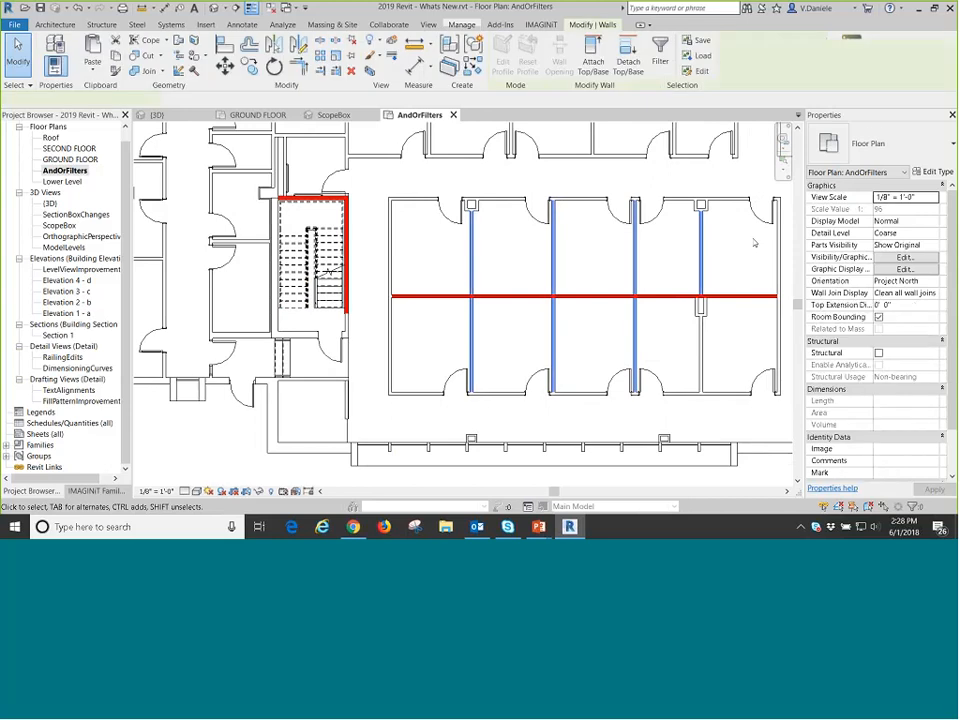
pyautogui.click(934, 172)
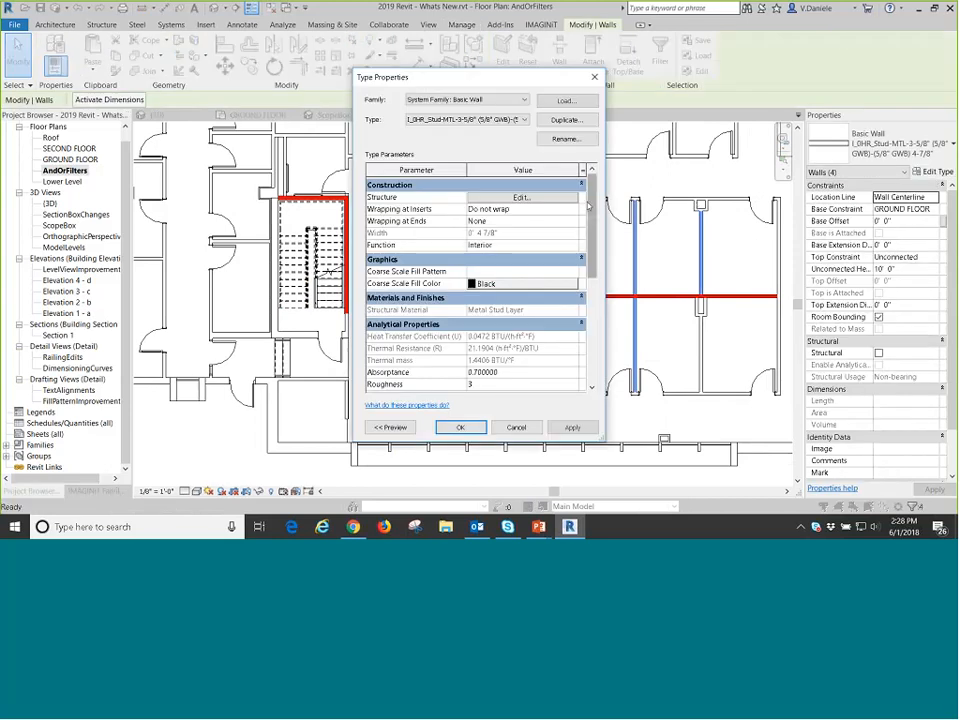
pyautogui.scroll(-5, 483, 357)
pyautogui.click(505, 353)
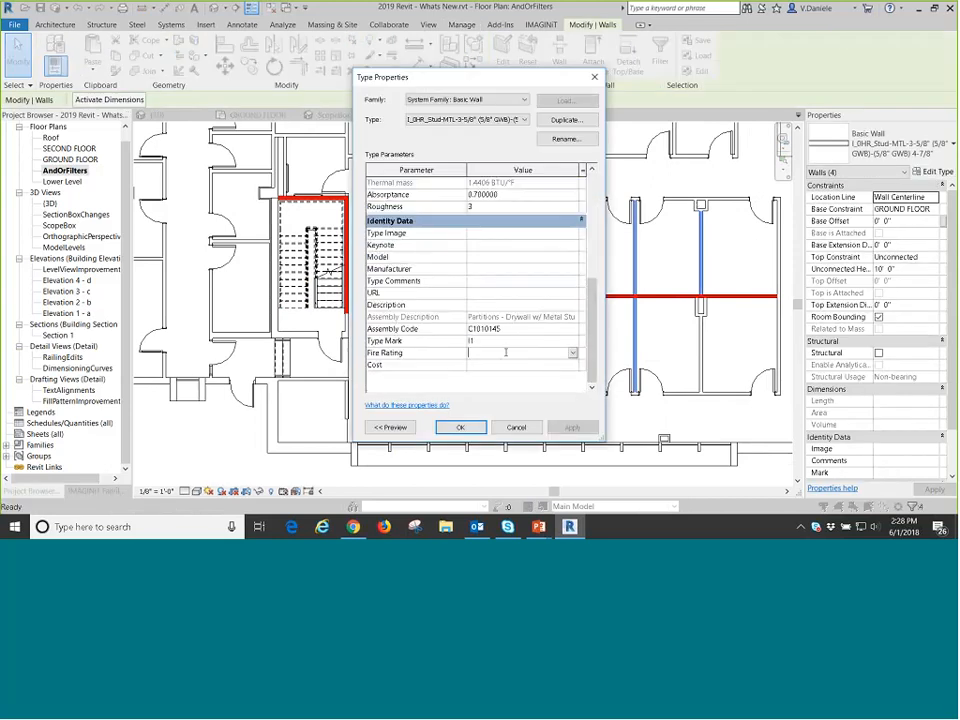
pyautogui.write('240')
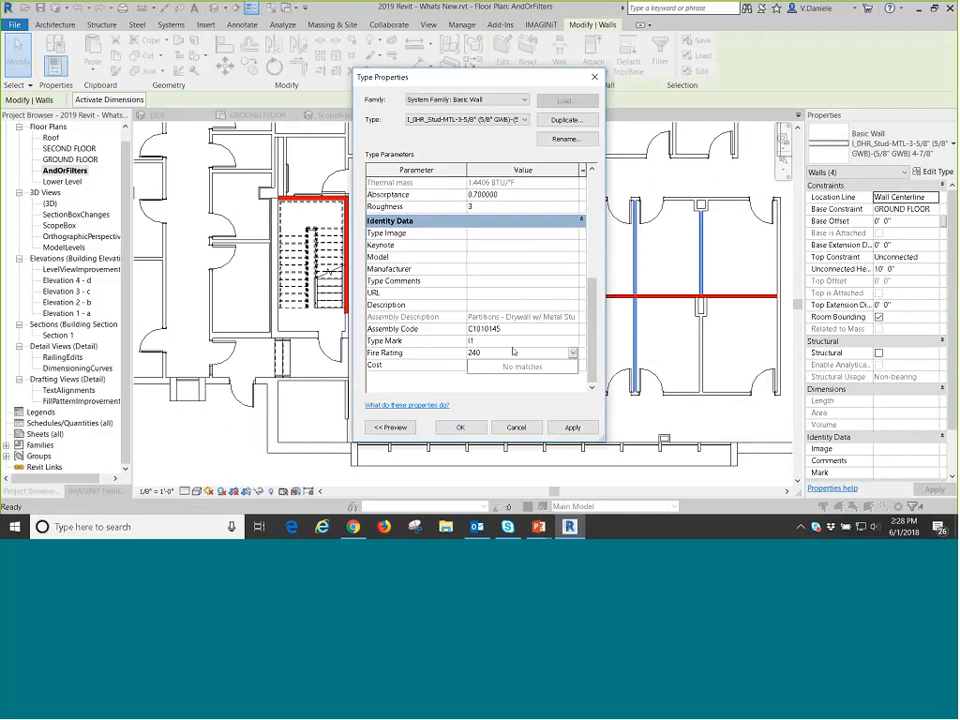
pyautogui.press('Escape')
pyautogui.click(513, 351)
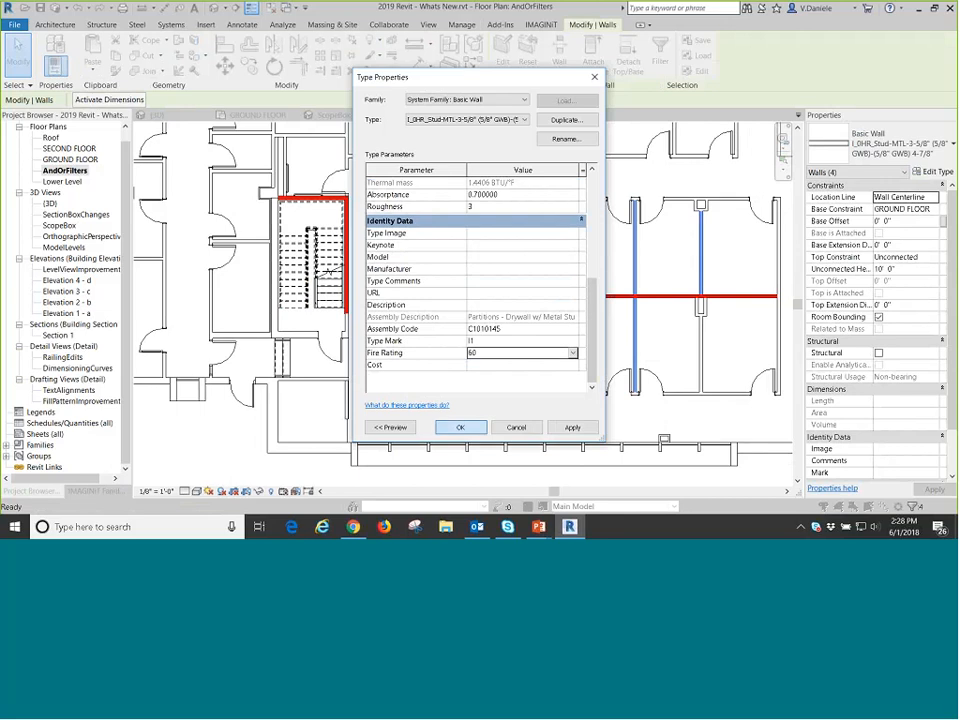
pyautogui.click(460, 427)
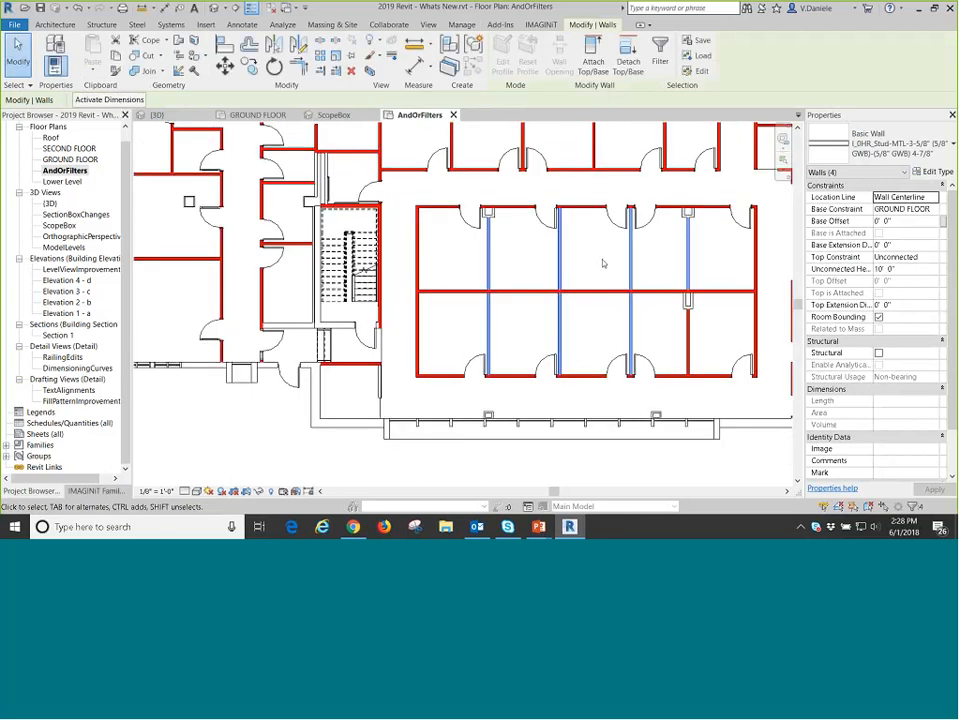
pyautogui.scroll(-3, 544, 390)
pyautogui.click(534, 448)
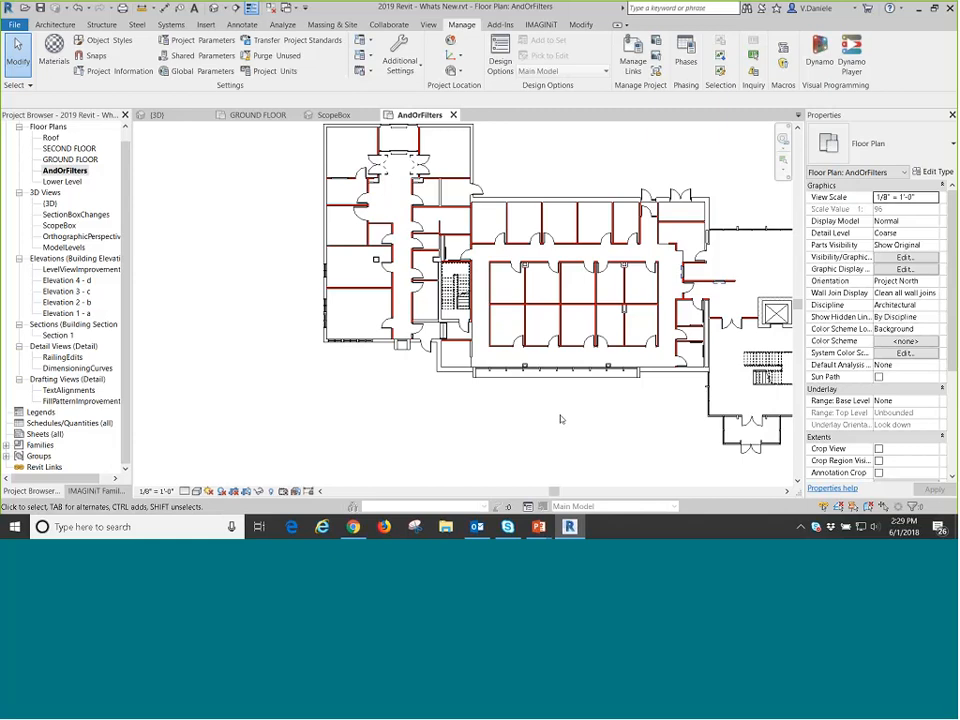
pyautogui.scroll(5, 458, 272)
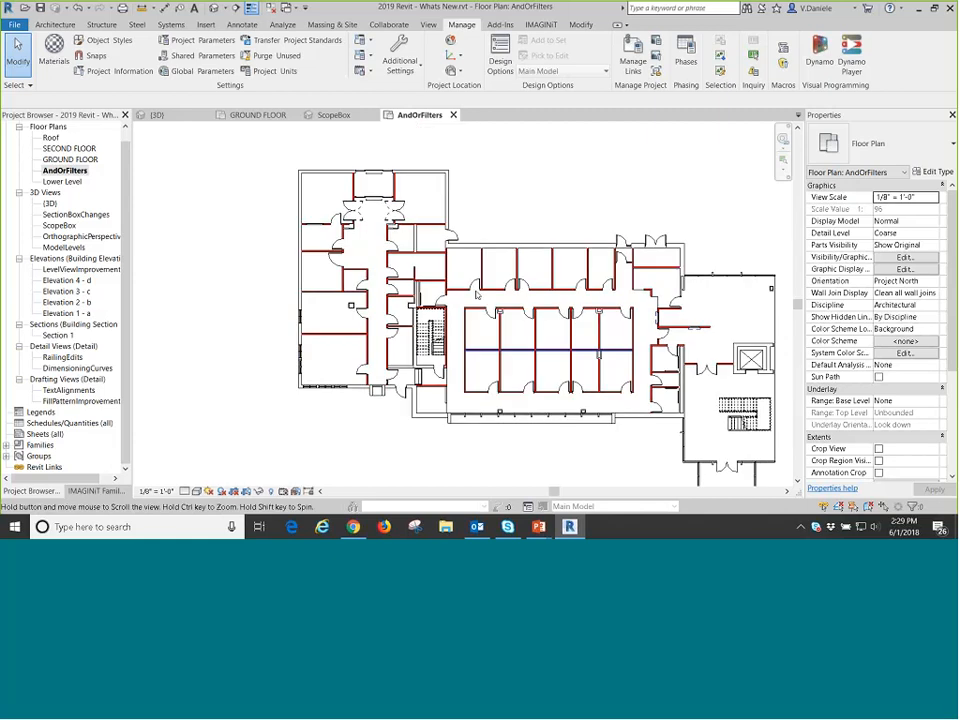
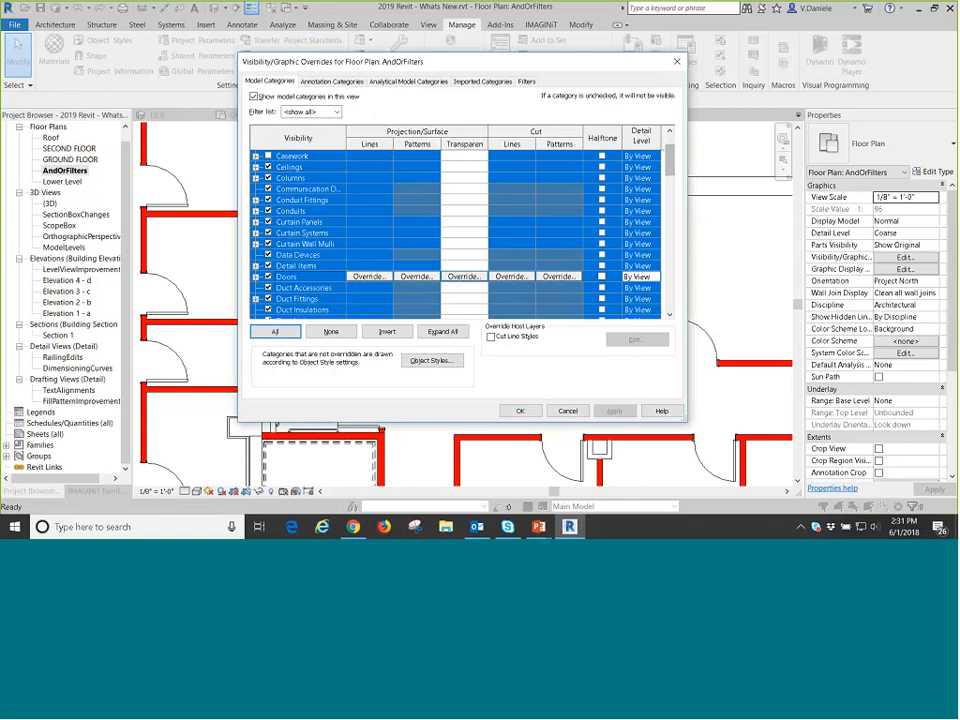
# Override the cut pattern foreground of all model categories with Diagonal down in orange, RGB 255-128-000.
pyautogui.click(560, 233)
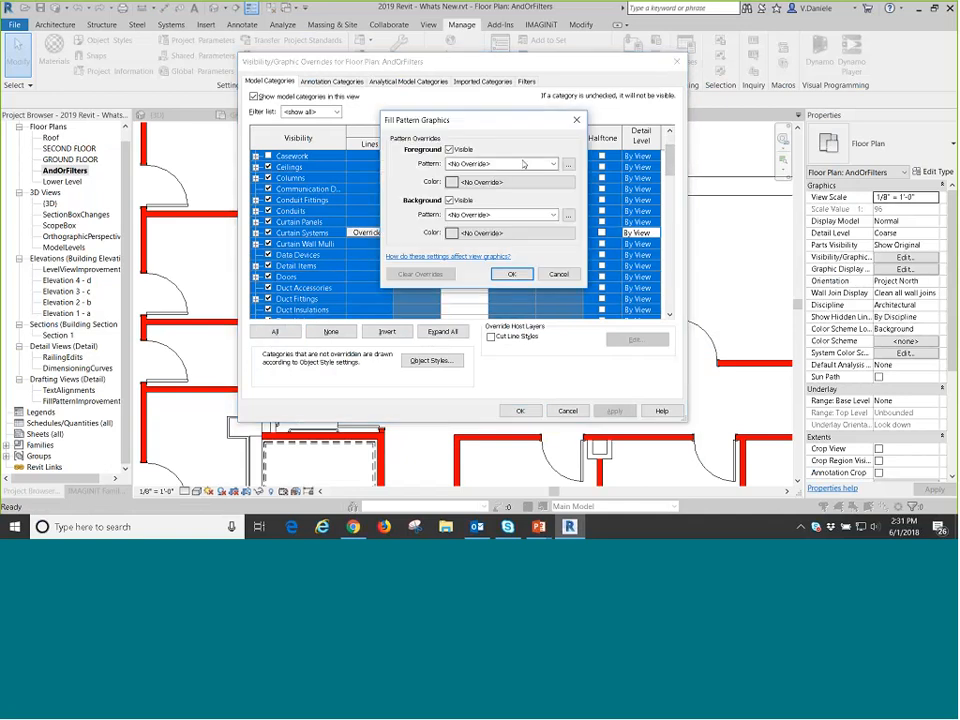
pyautogui.click(552, 163)
pyautogui.scroll(-1, 547, 248)
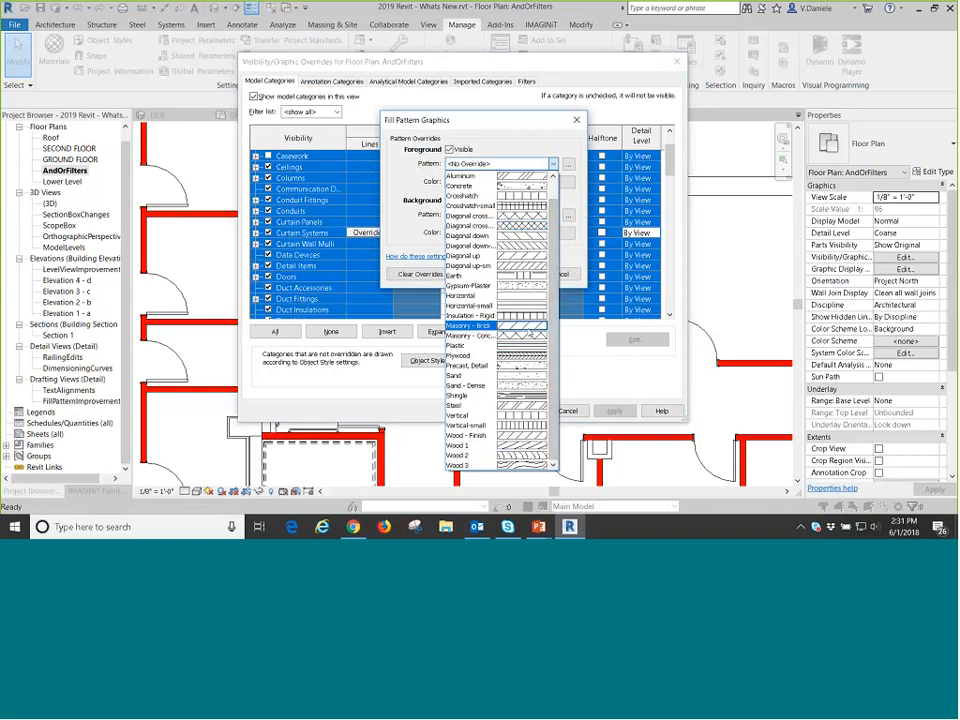
pyautogui.click(480, 236)
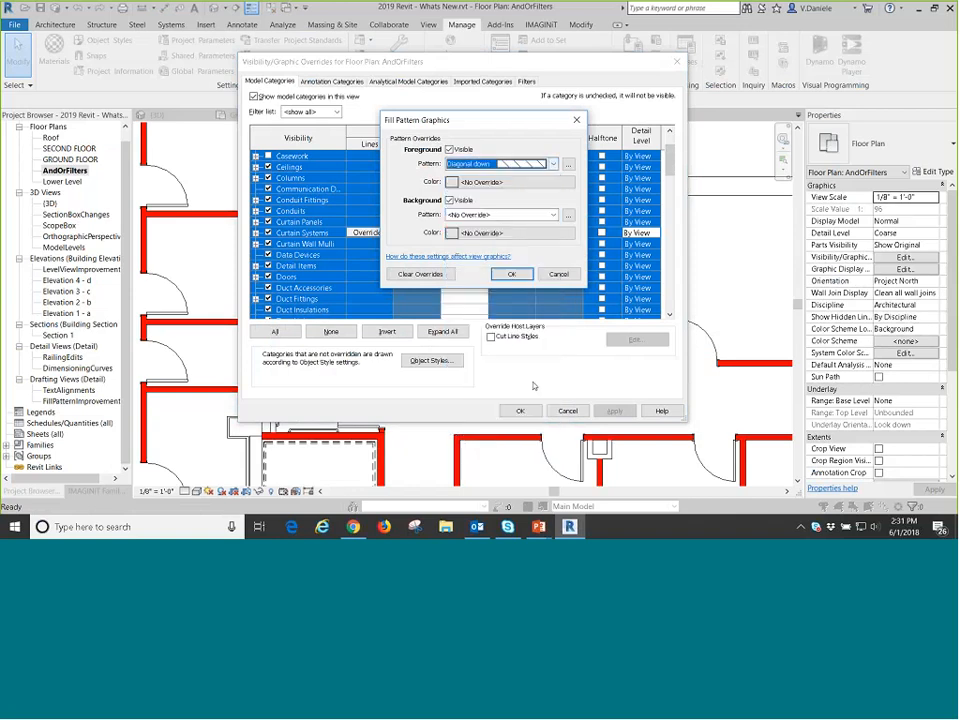
pyautogui.click(505, 181)
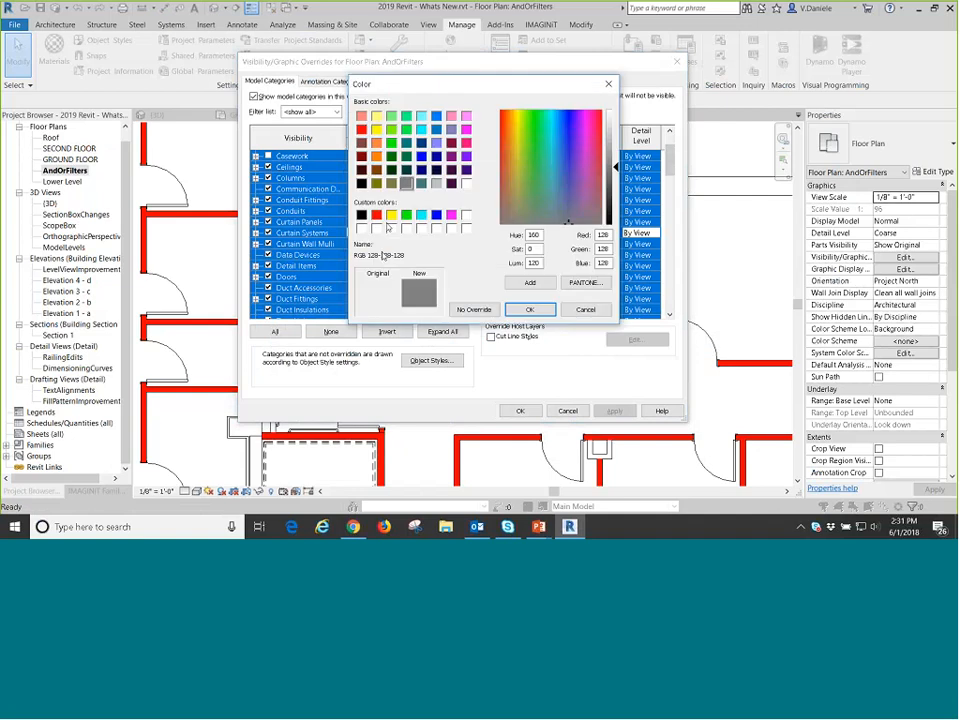
pyautogui.click(376, 215)
pyautogui.click(376, 156)
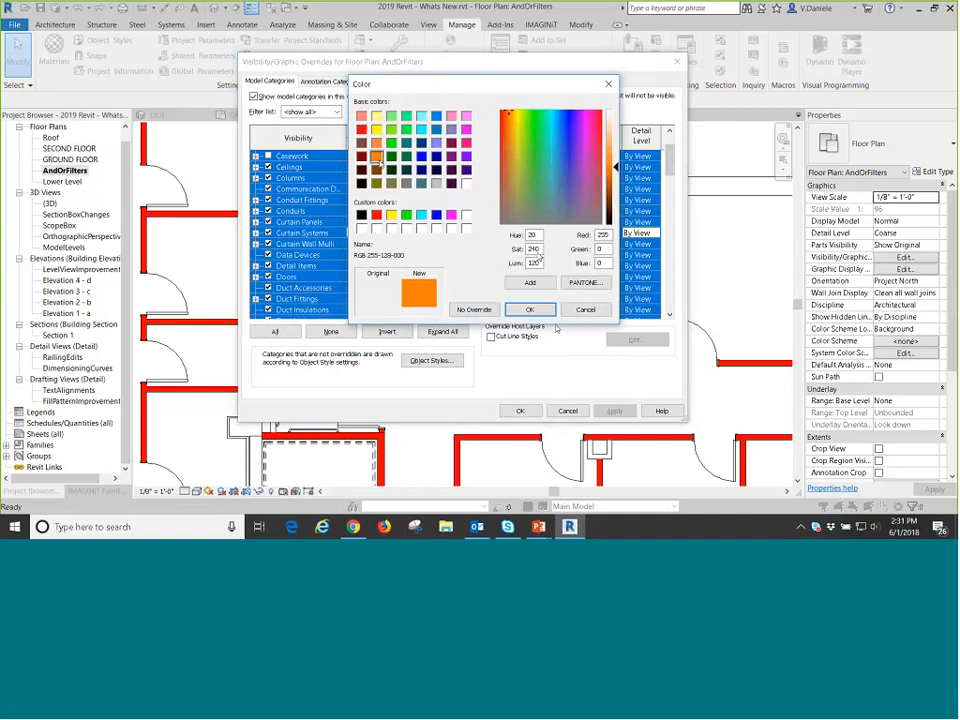
pyautogui.click(530, 309)
# Override the cut pattern background with Wood 3 in cyan and apply the graphic overrides to the AndOrFilters plan.
pyautogui.click(553, 214)
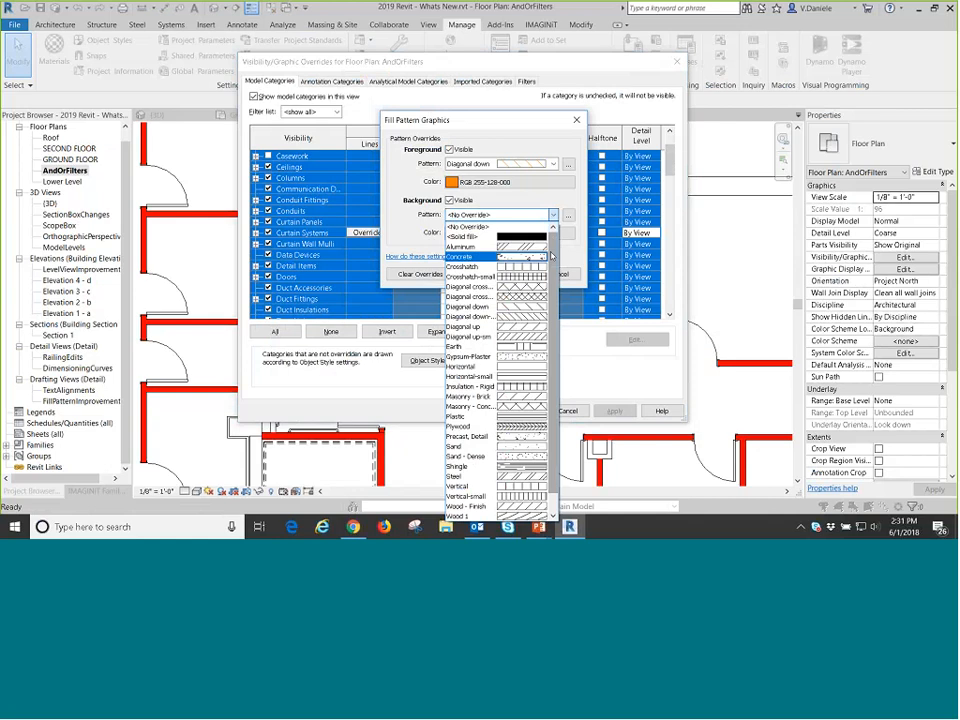
pyautogui.scroll(-1, 552, 278)
pyautogui.scroll(-2, 500, 400)
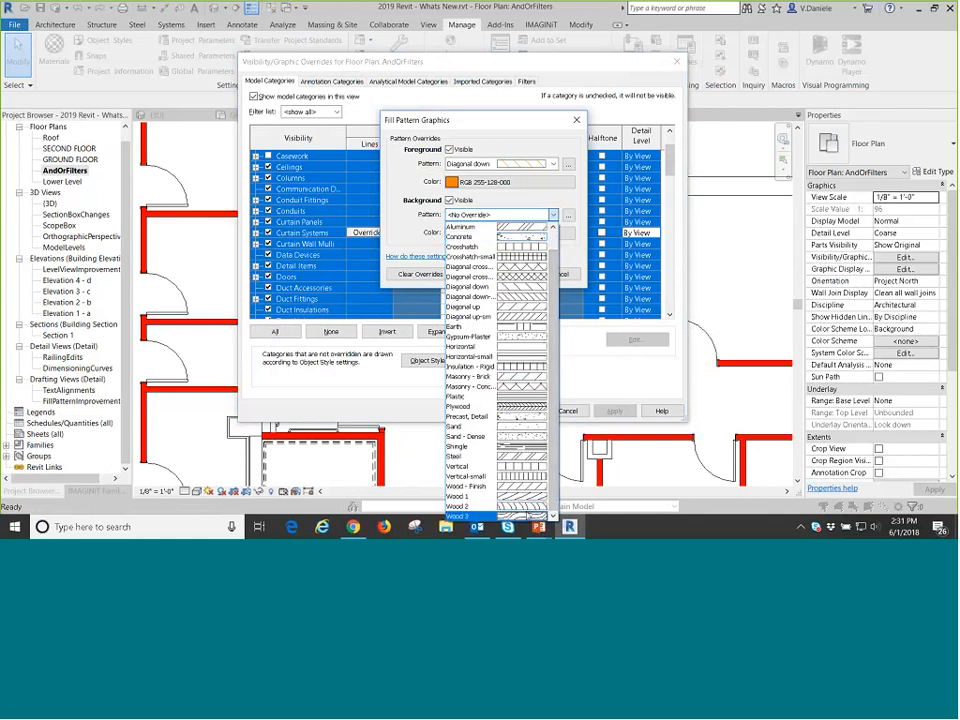
pyautogui.click(470, 508)
pyautogui.click(463, 234)
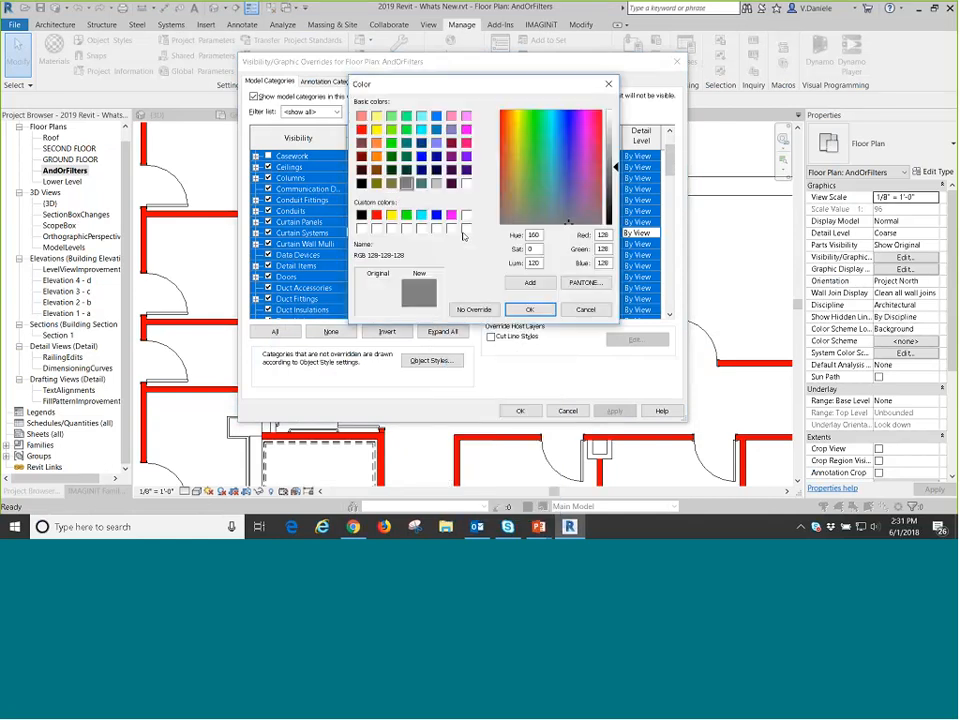
pyautogui.click(421, 215)
pyautogui.click(529, 310)
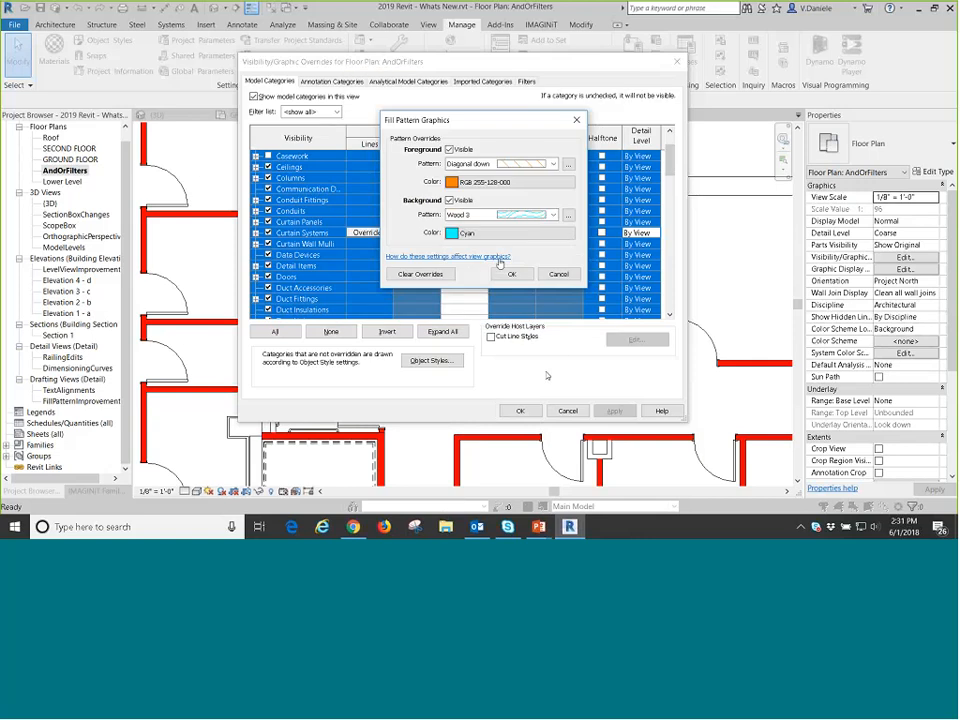
pyautogui.click(510, 275)
pyautogui.click(520, 411)
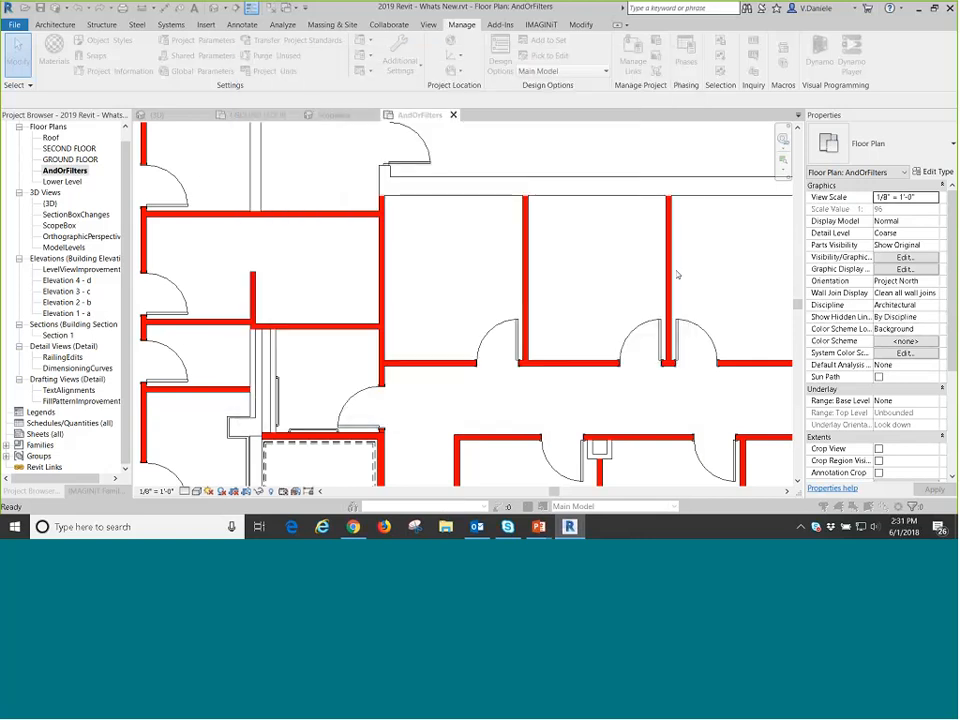
# Turn off Thin Lines while viewing the exterior wall's junction with an office partition up close.
pyautogui.scroll(3, 489, 300)
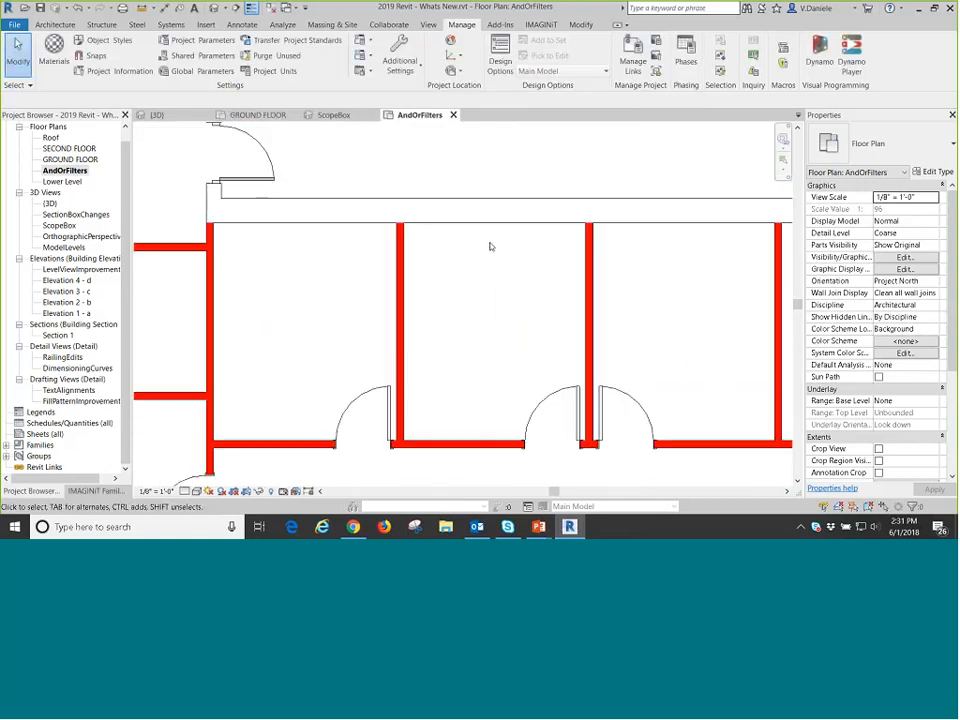
pyautogui.scroll(2, 491, 246)
pyautogui.scroll(2, 446, 229)
pyautogui.moveTo(449, 237); pyautogui.dragTo(470, 307, button='middle')
pyautogui.scroll(2, 470, 307)
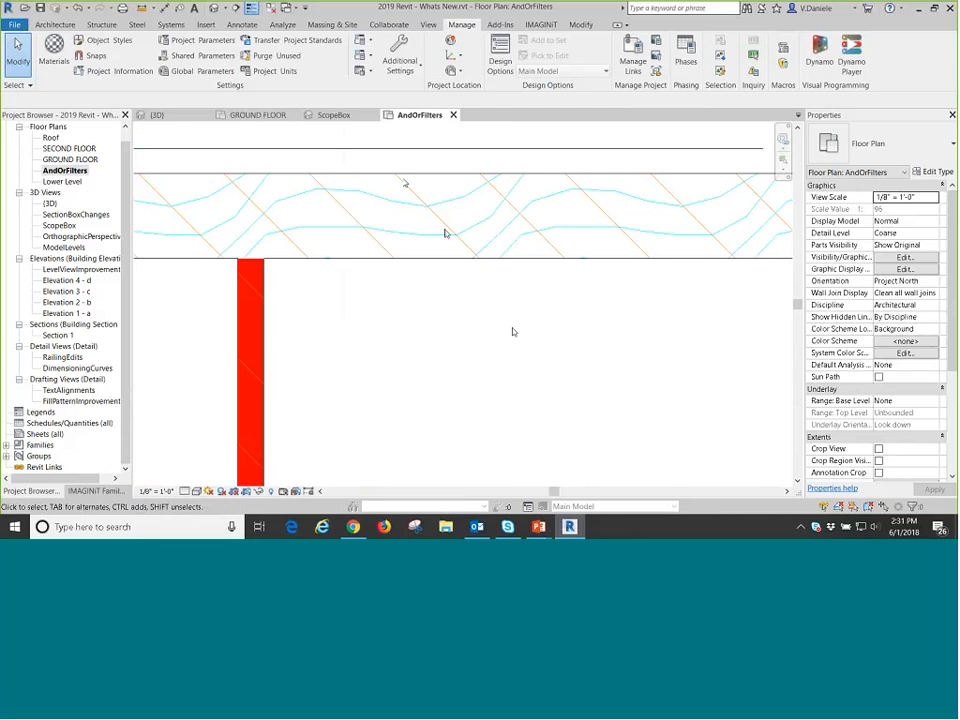
pyautogui.click(252, 8)
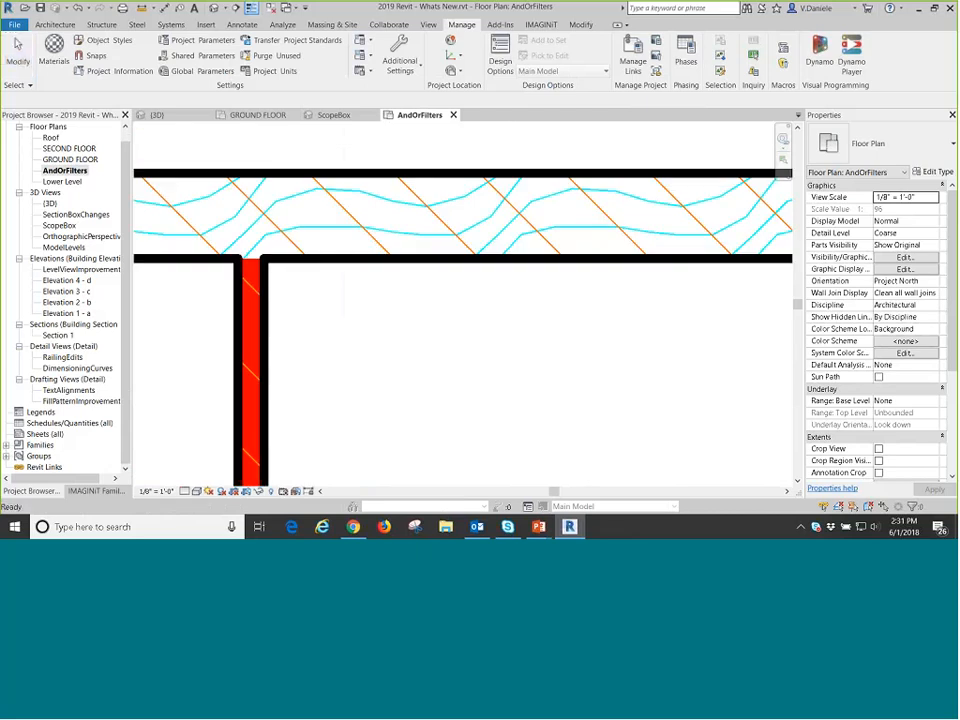
# Examine the layered foreground and background cut patterns in the exterior wall and the filtered office partitions.
pyautogui.scroll(5, 451, 263)
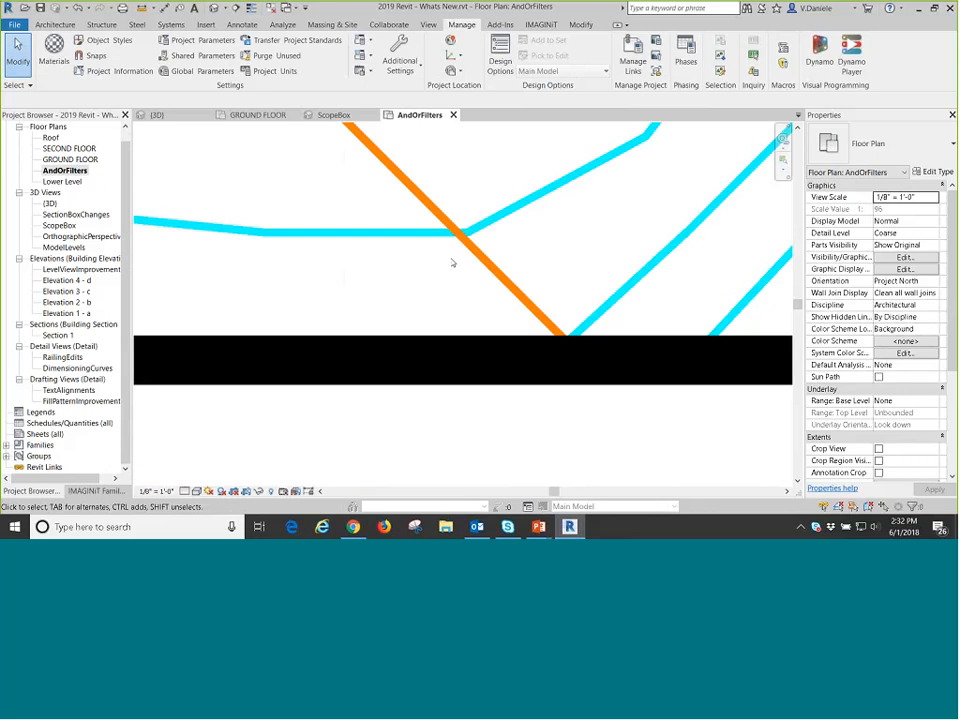
pyautogui.scroll(-2, 542, 243)
pyautogui.scroll(-2, 531, 243)
pyautogui.moveTo(521, 238)
pyautogui.mouseDown(button='middle')
pyautogui.moveTo(537, 357)
pyautogui.moveTo(486, 302)
pyautogui.mouseUp(button='middle')
pyautogui.scroll(-2, 537, 357)
pyautogui.scroll(-1, 486, 302)
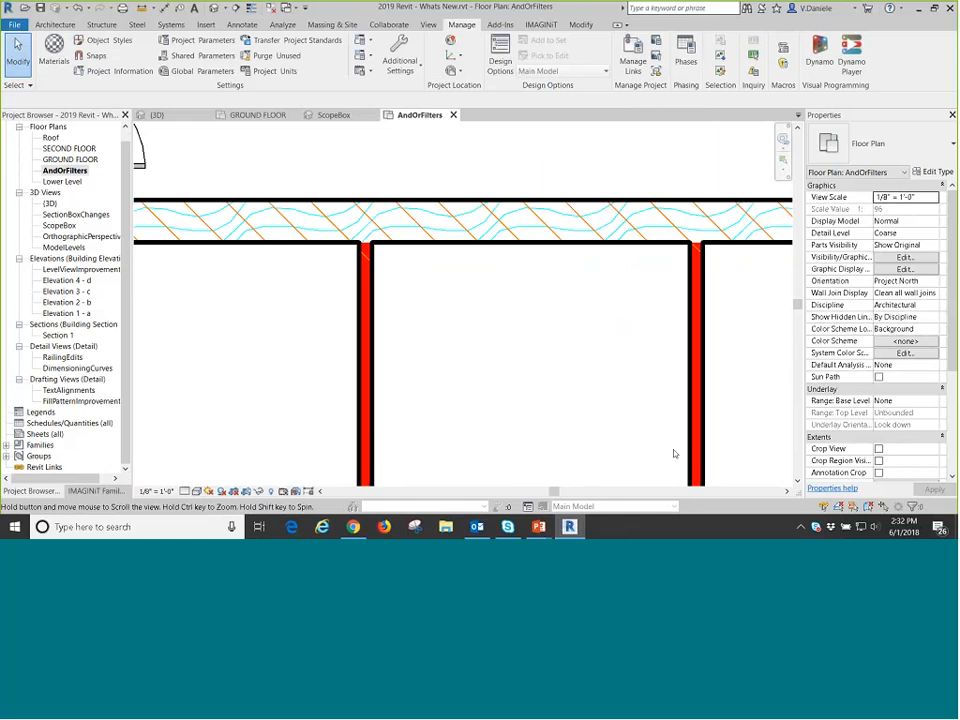
pyautogui.moveTo(705, 368); pyautogui.dragTo(587, 322, button='middle')
pyautogui.scroll(6, 587, 322)
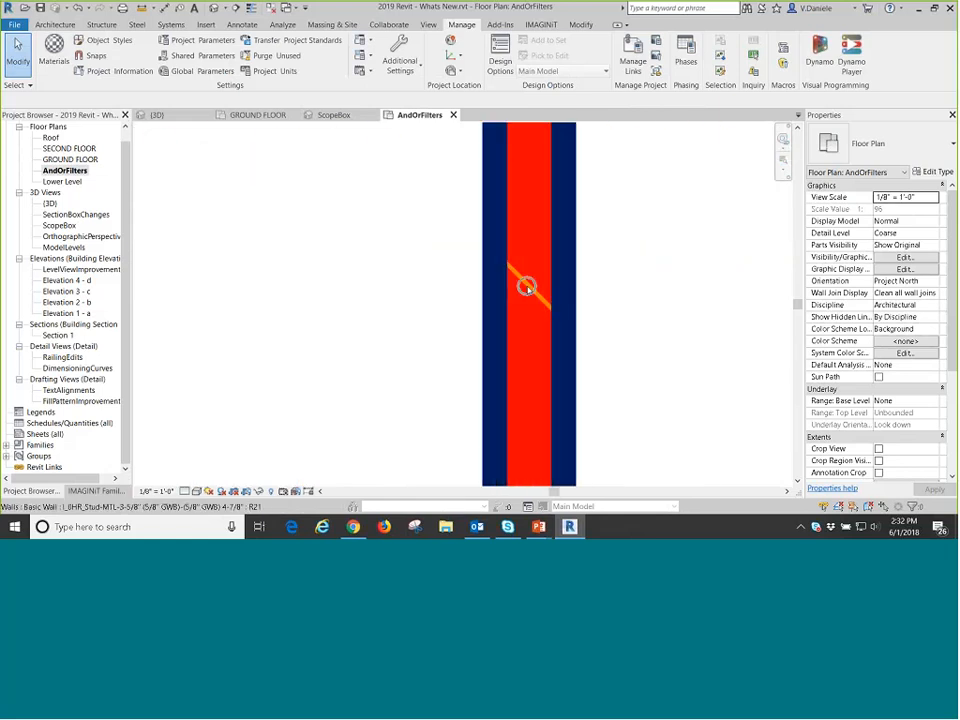
pyautogui.scroll(-1, 526, 298)
pyautogui.scroll(-2, 526, 298)
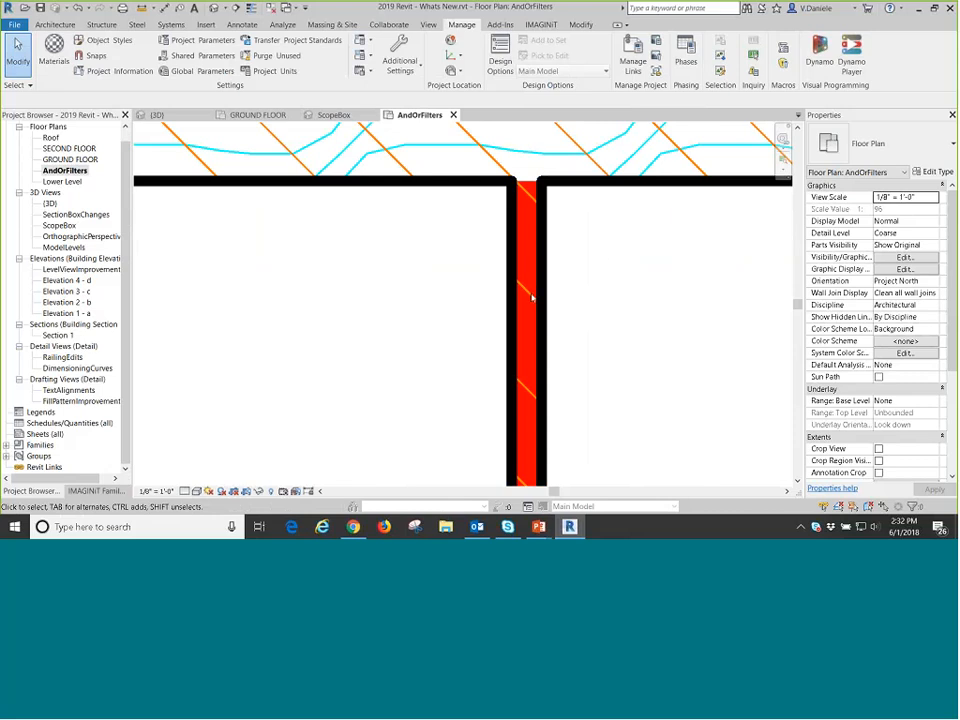
pyautogui.scroll(-3, 618, 289)
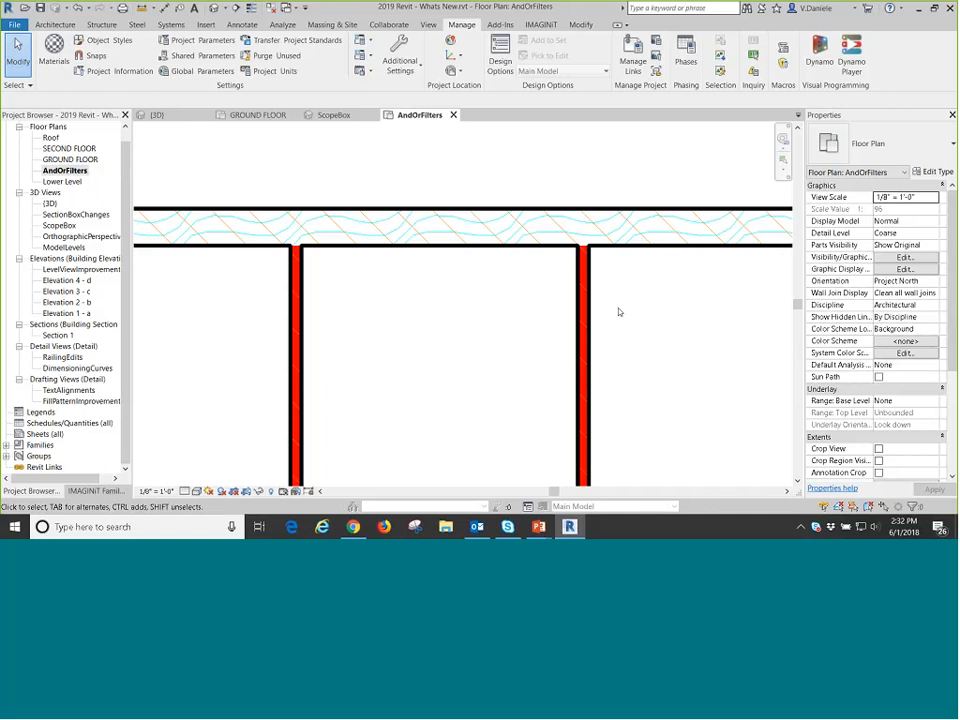
pyautogui.scroll(-4, 618, 312)
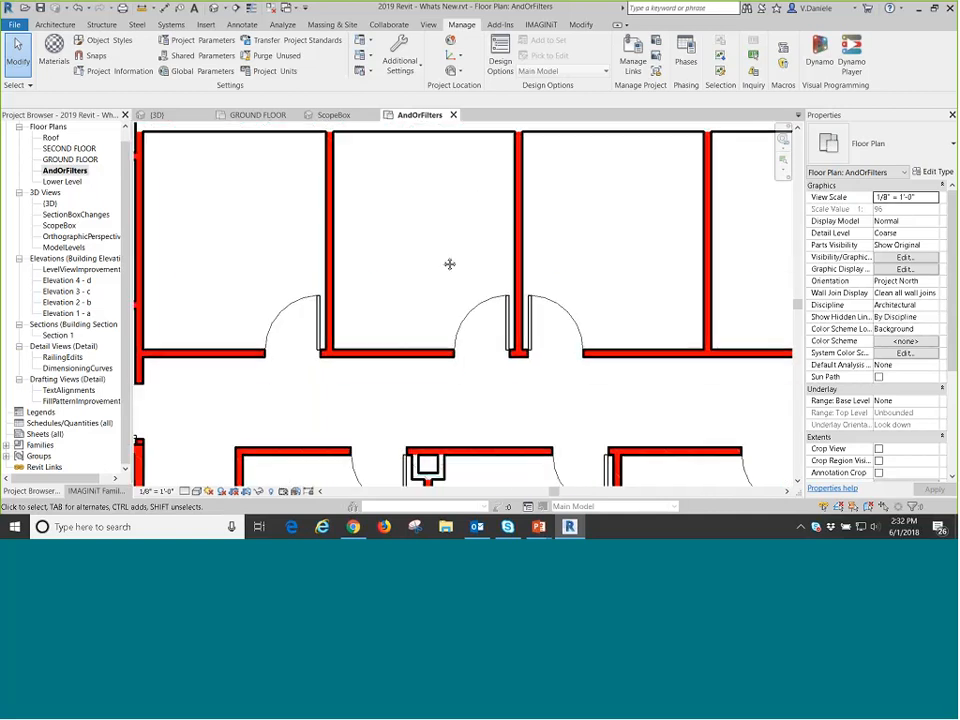
# Open the SECOND FLOOR plan and switch to the GROUND FLOOR plan.
pyautogui.doubleClick(70, 148)
pyautogui.click(84, 161)
pyautogui.doubleClick(84, 161)
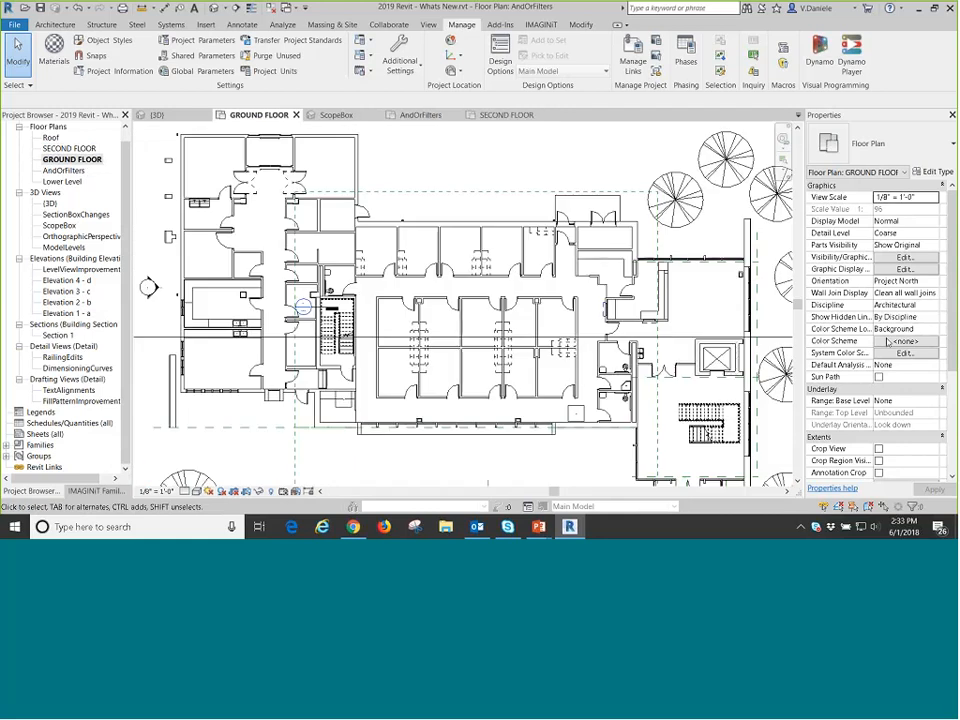
# Look through the GROUND FLOOR view's available color schemes for the Spaces and Rooms categories.
pyautogui.click(915, 342)
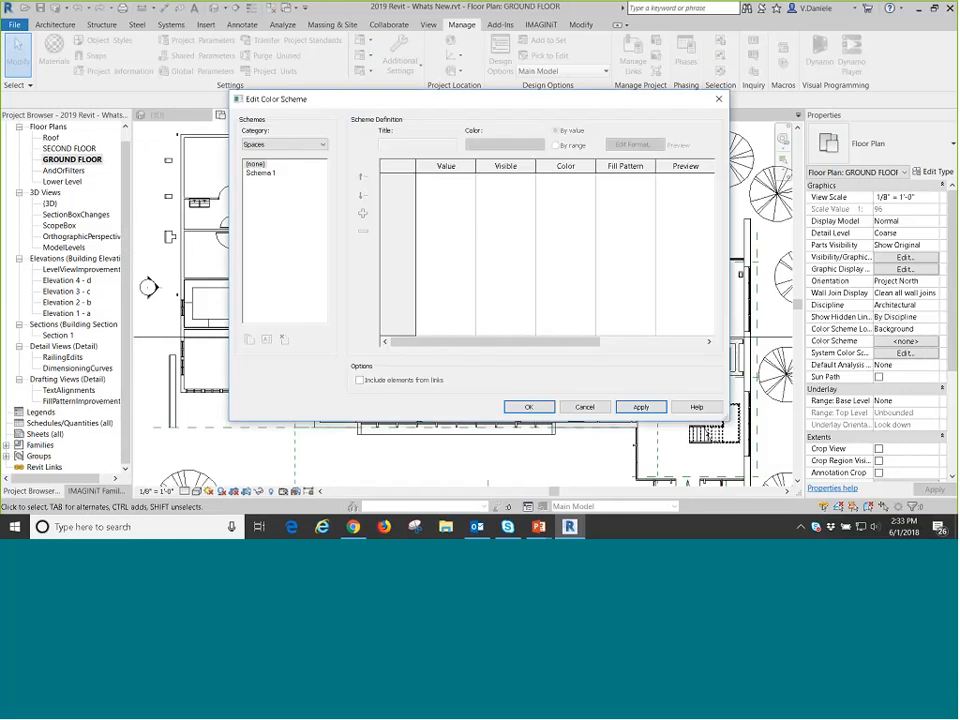
pyautogui.click(260, 173)
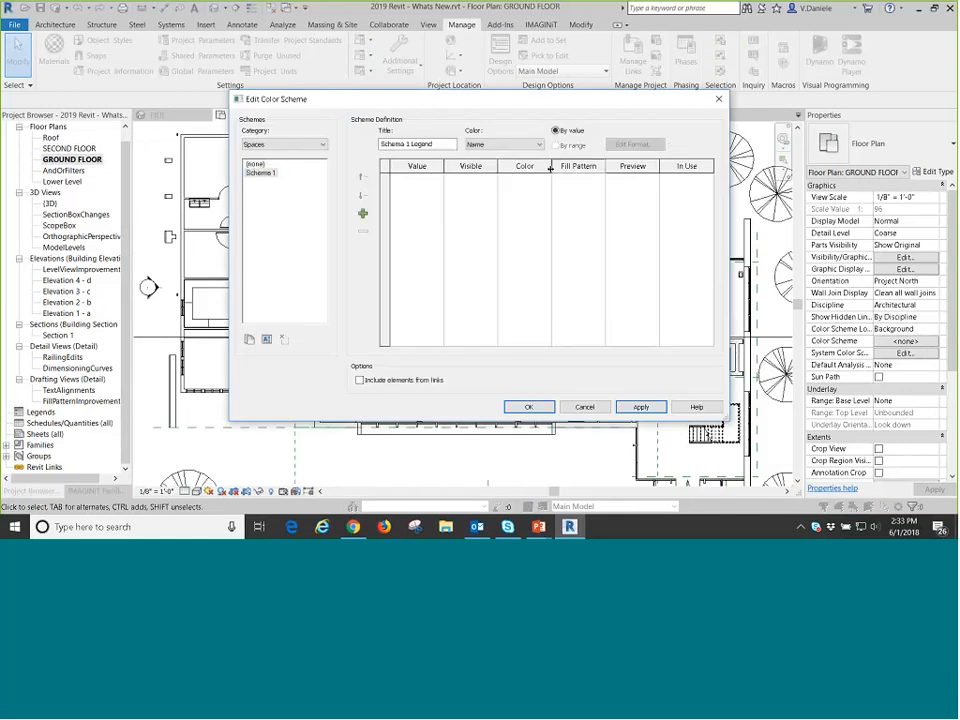
pyautogui.click(285, 145)
pyautogui.click(265, 165)
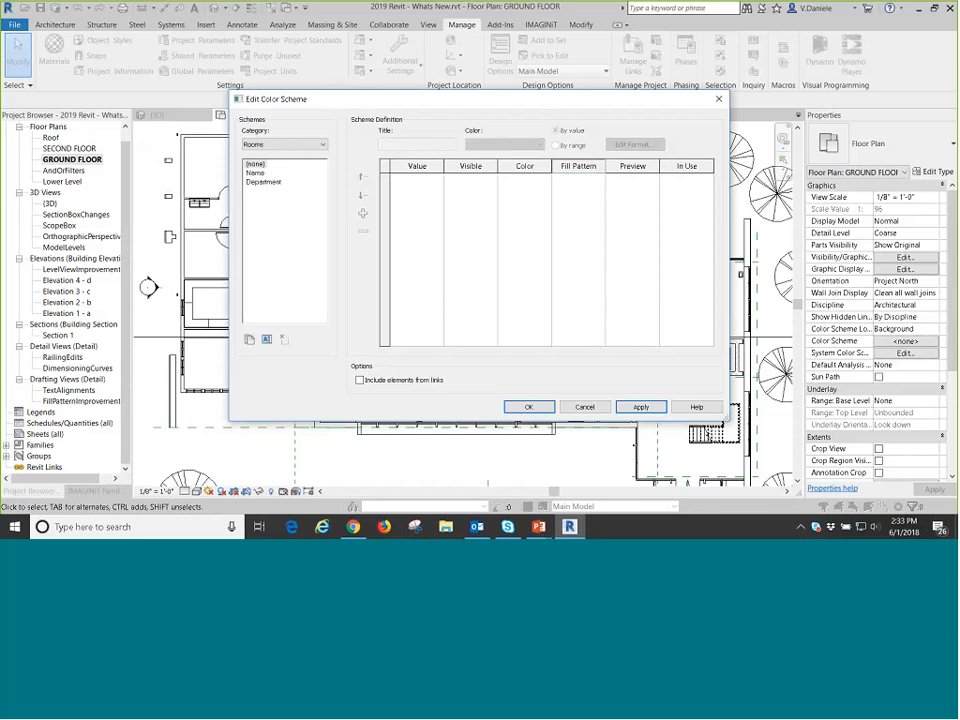
pyautogui.click(529, 407)
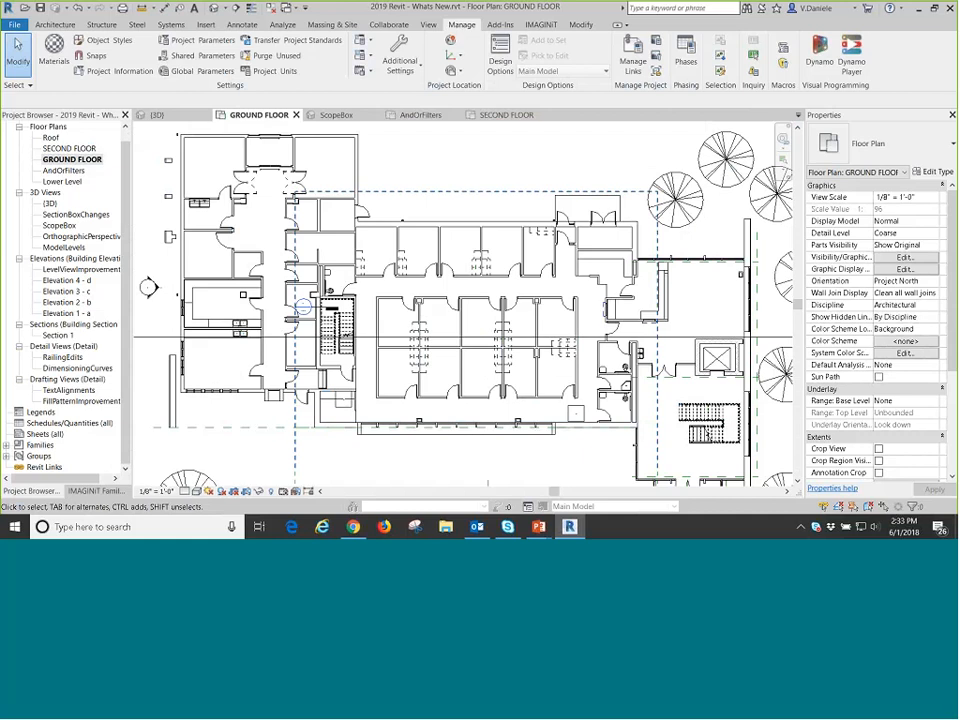
# Place a room in the middle office of the upper office row on the GROUND FLOOR plan and check its properties.
pyautogui.click(55, 24)
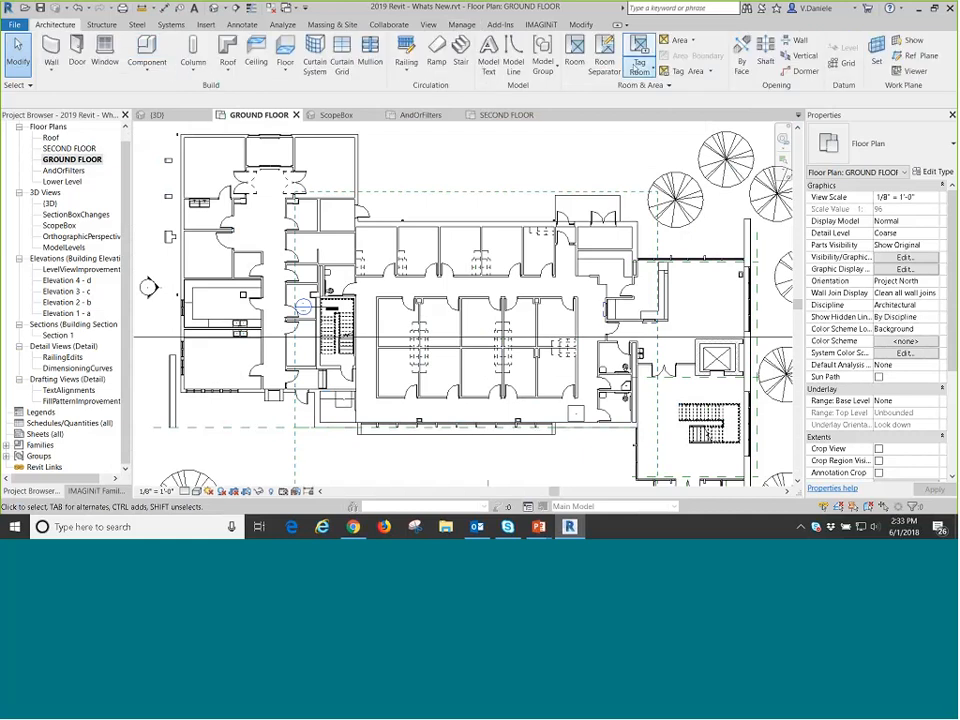
pyautogui.click(640, 65)
pyautogui.click(508, 272)
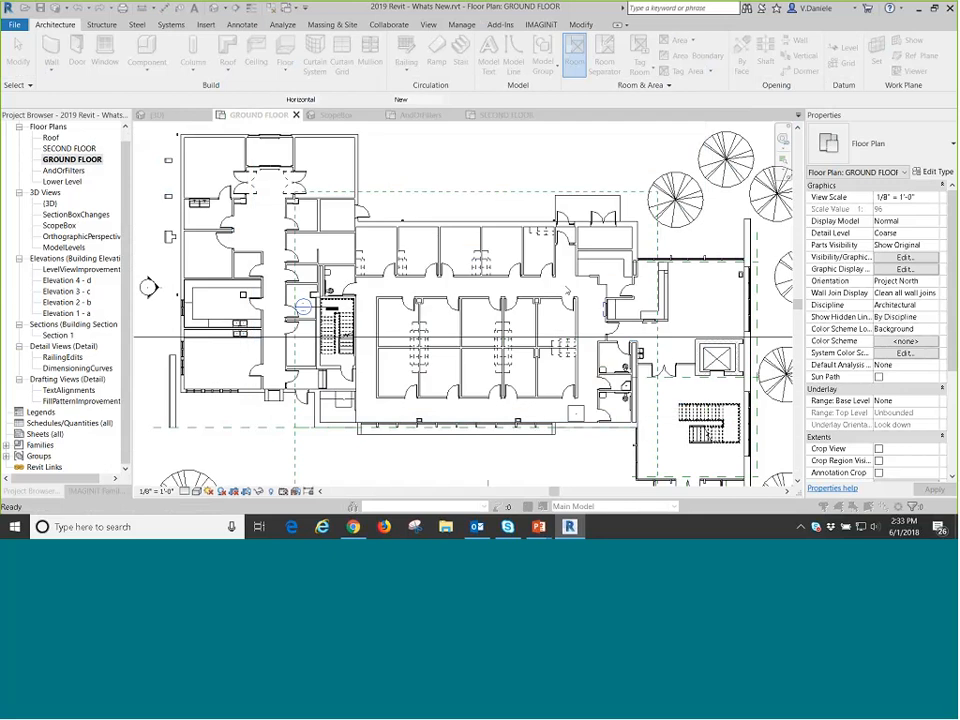
pyautogui.press('r')
pyautogui.press('m')
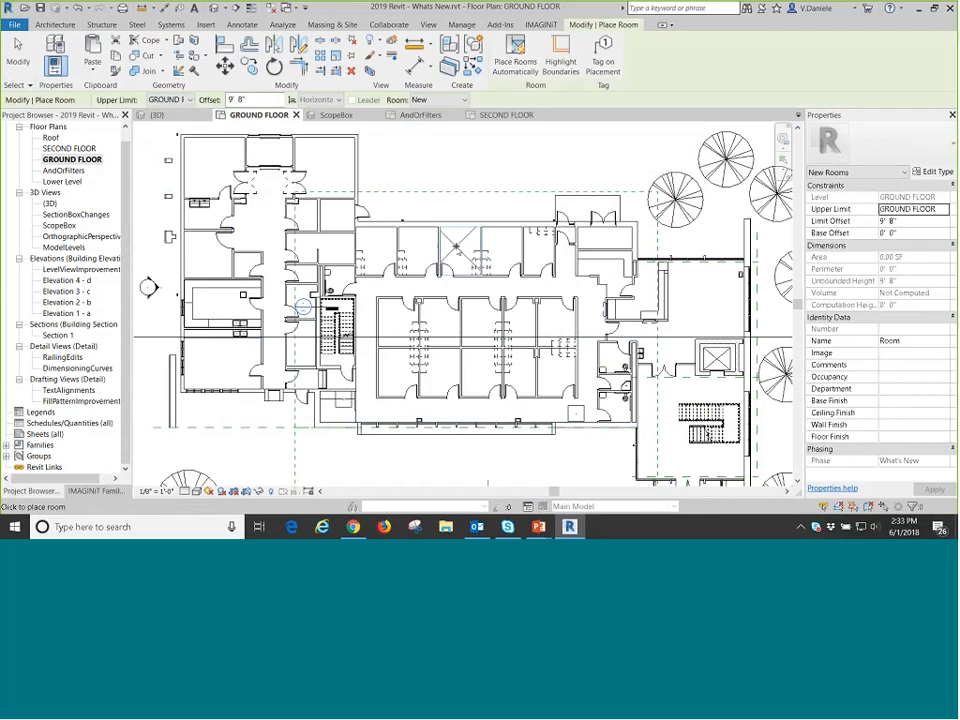
pyautogui.scroll(3, 456, 246)
pyautogui.click(465, 253)
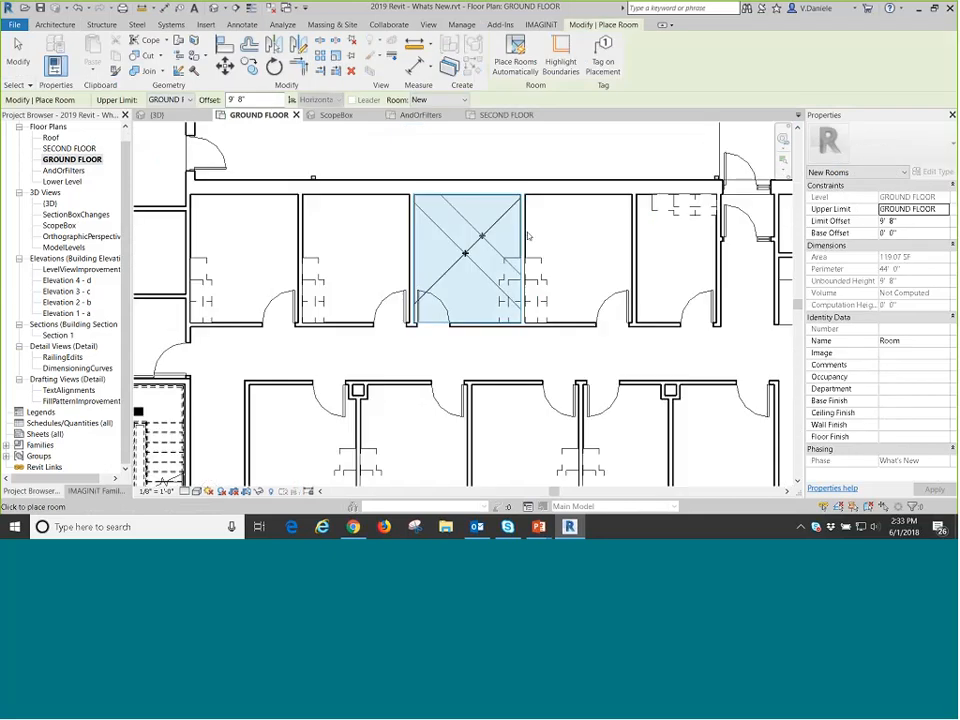
pyautogui.click(582, 253)
pyautogui.click(672, 249)
pyautogui.press('Escape')
pyautogui.press('Escape')
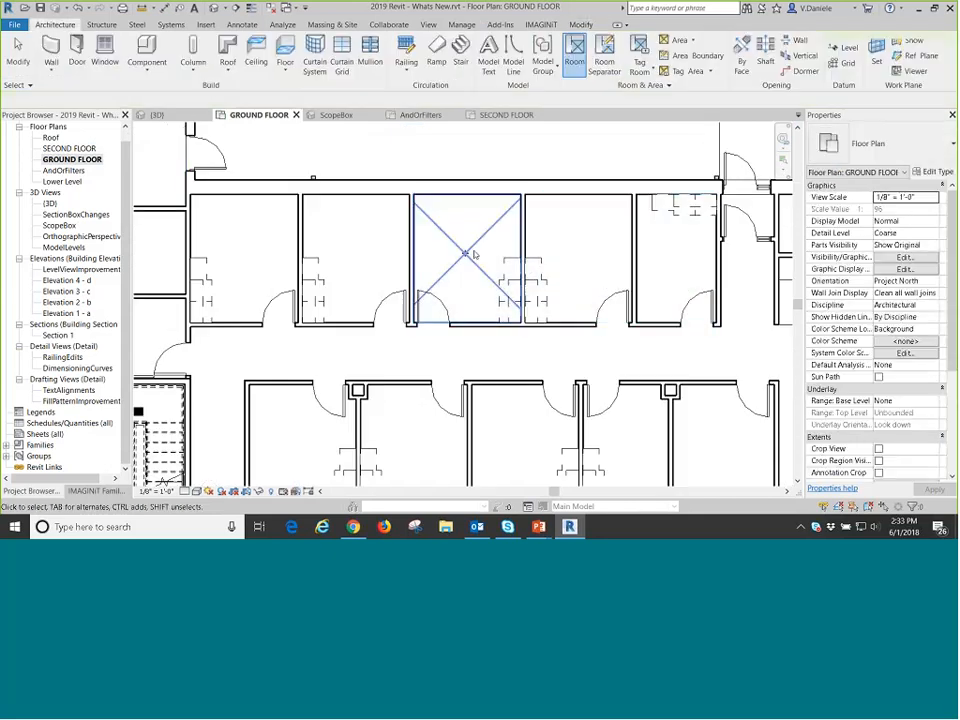
pyautogui.click(470, 254)
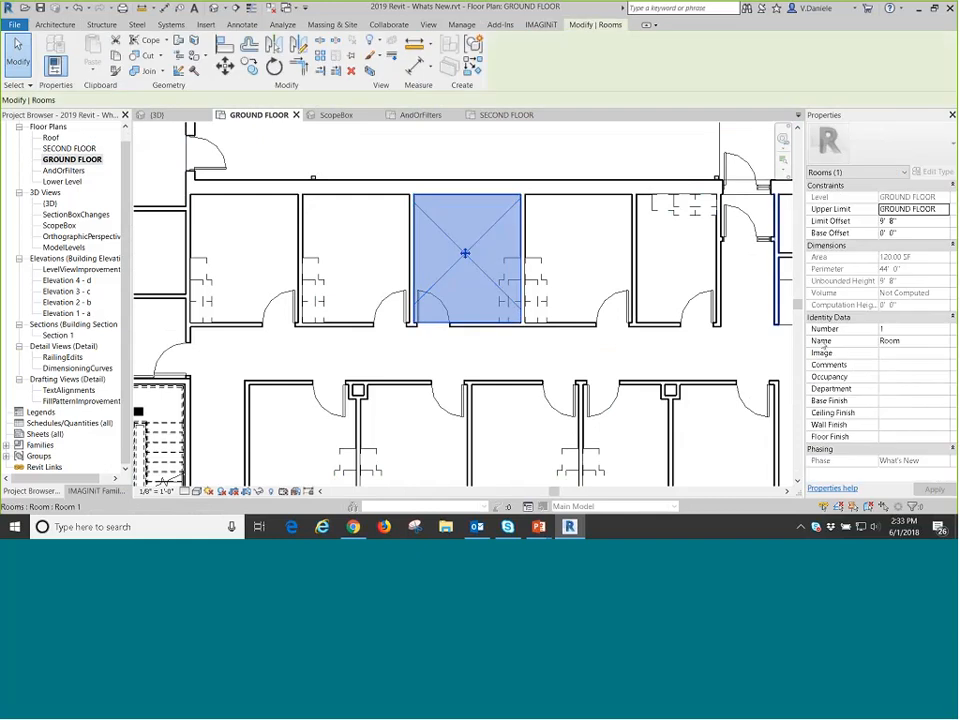
pyautogui.click(771, 355)
# Select the Name color scheme for the Rooms category of the GROUND FLOOR view and view the ACCOUNTING fill pattern options.
pyautogui.click(900, 341)
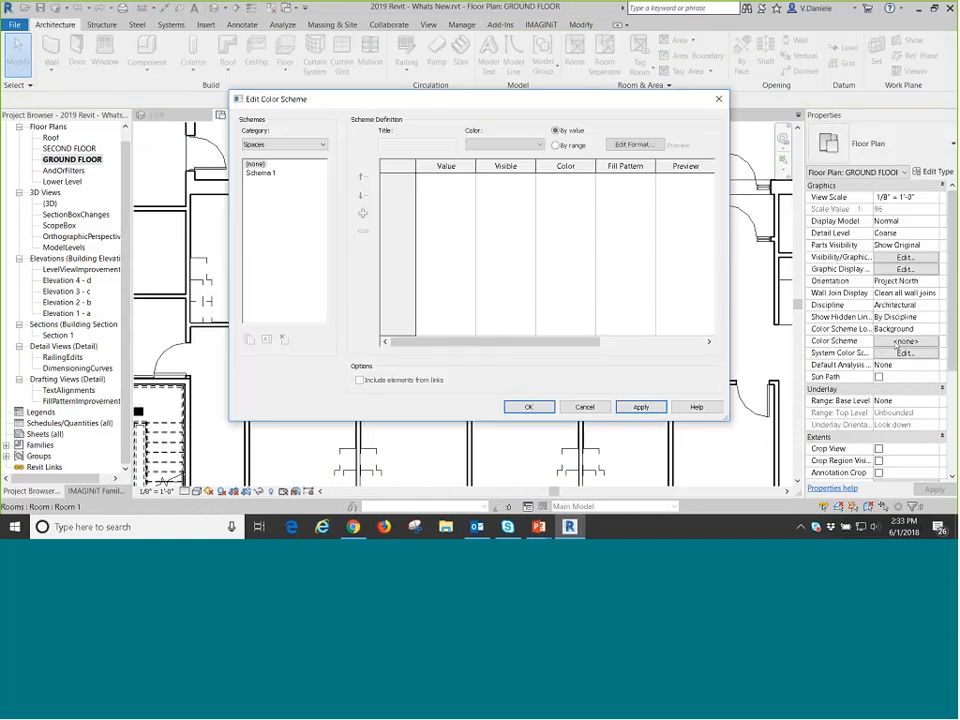
pyautogui.click(283, 145)
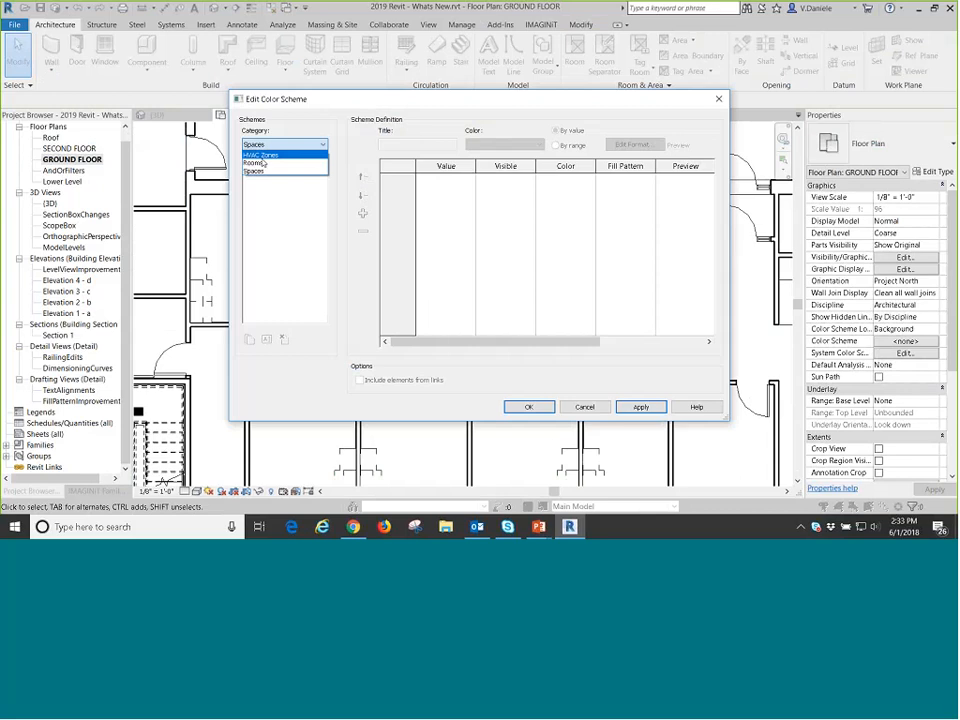
pyautogui.click(262, 163)
pyautogui.click(256, 173)
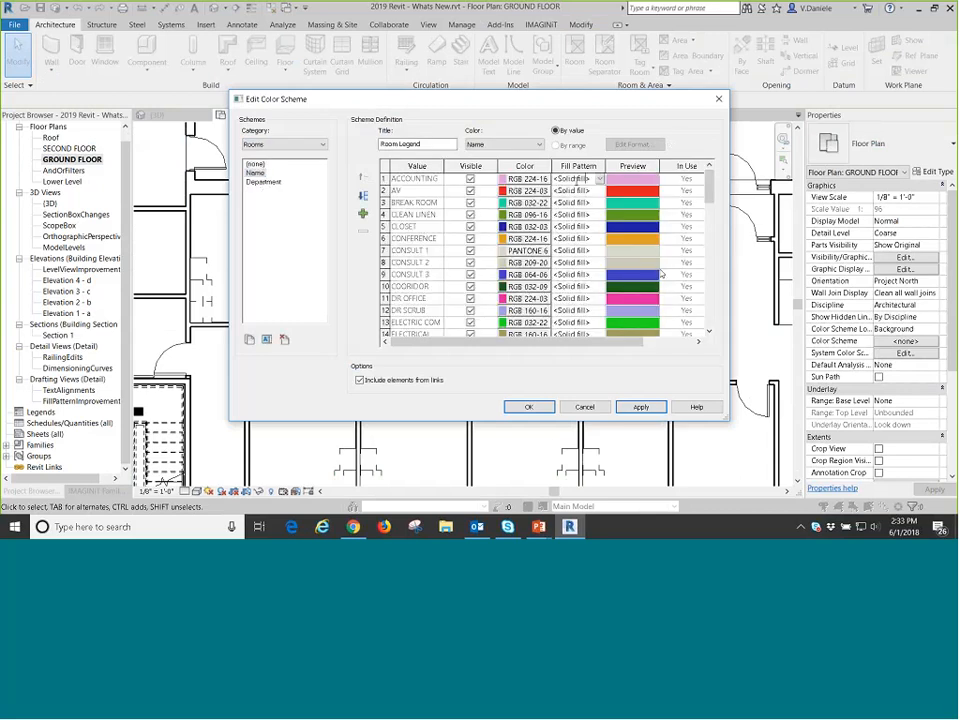
pyautogui.click(599, 179)
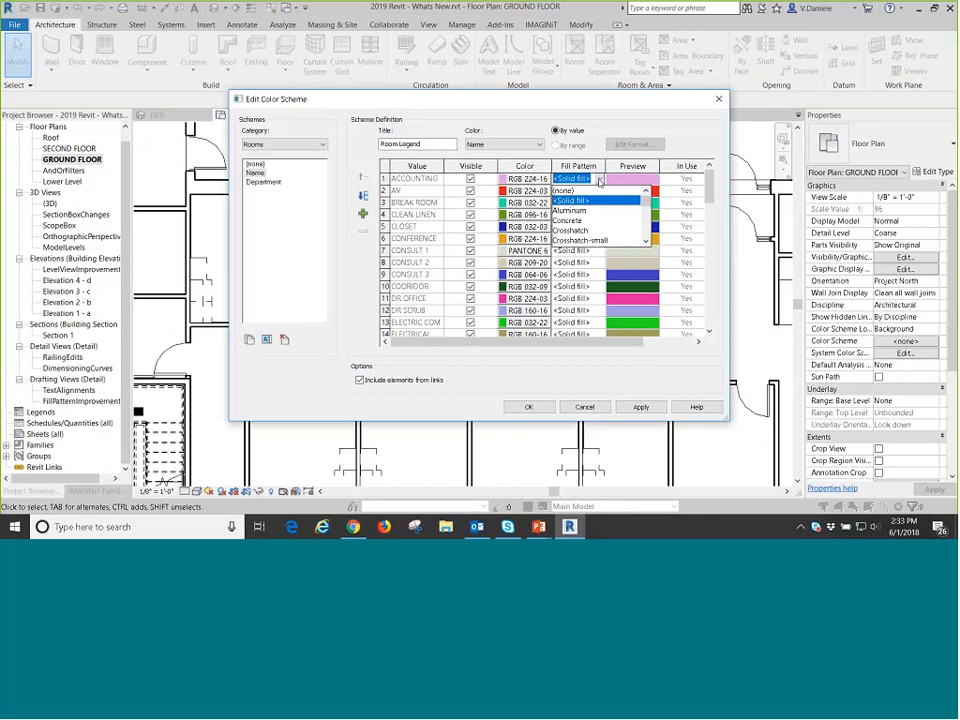
pyautogui.click(599, 180)
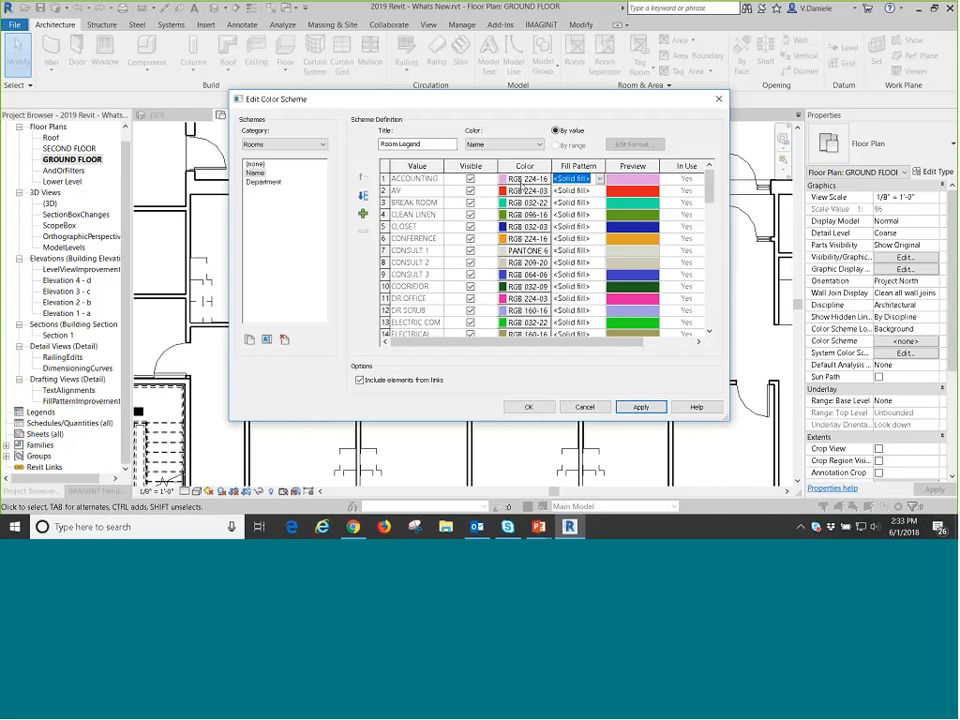
# Look through the fill pattern options for ACCOUNTING and close the color scheme editor without applying a scheme.
pyautogui.click(599, 178)
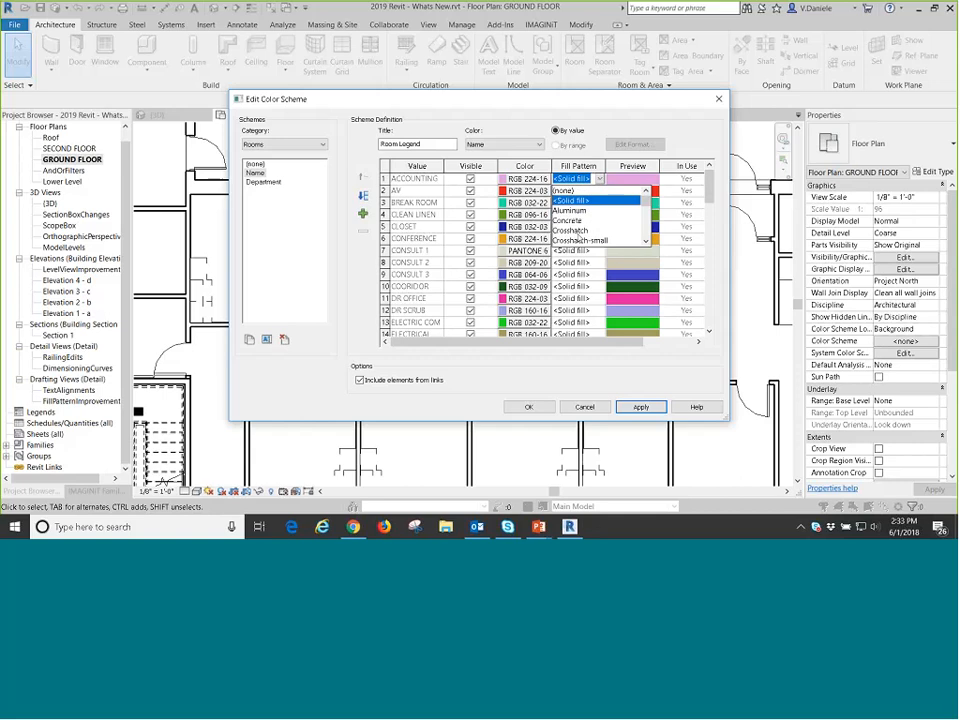
pyautogui.click(578, 234)
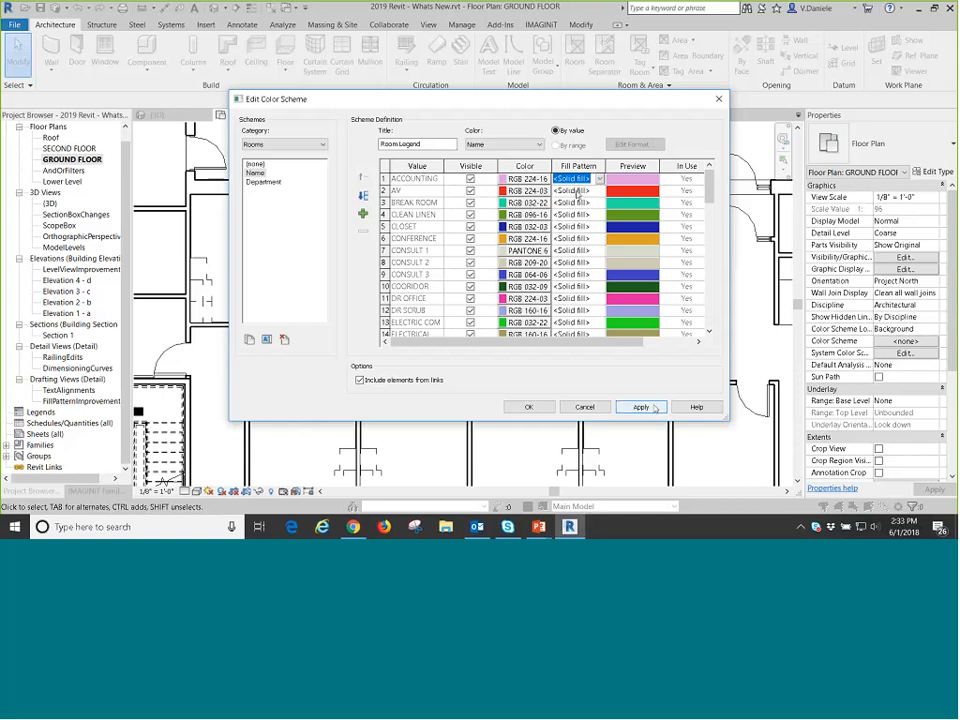
pyautogui.click(588, 408)
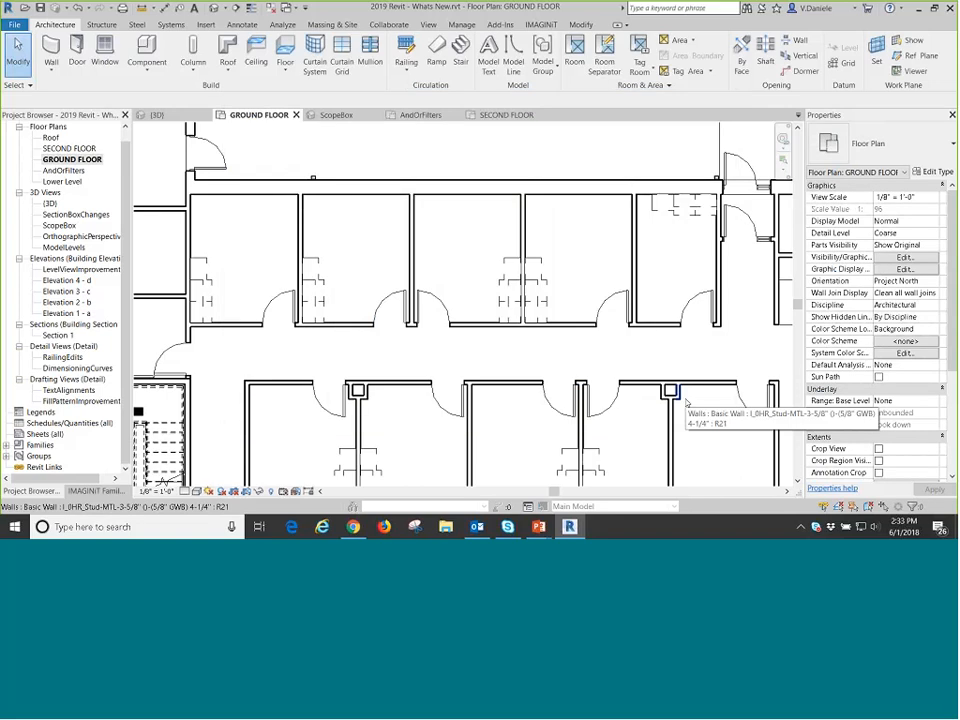
pyautogui.scroll(-8, 345, 294)
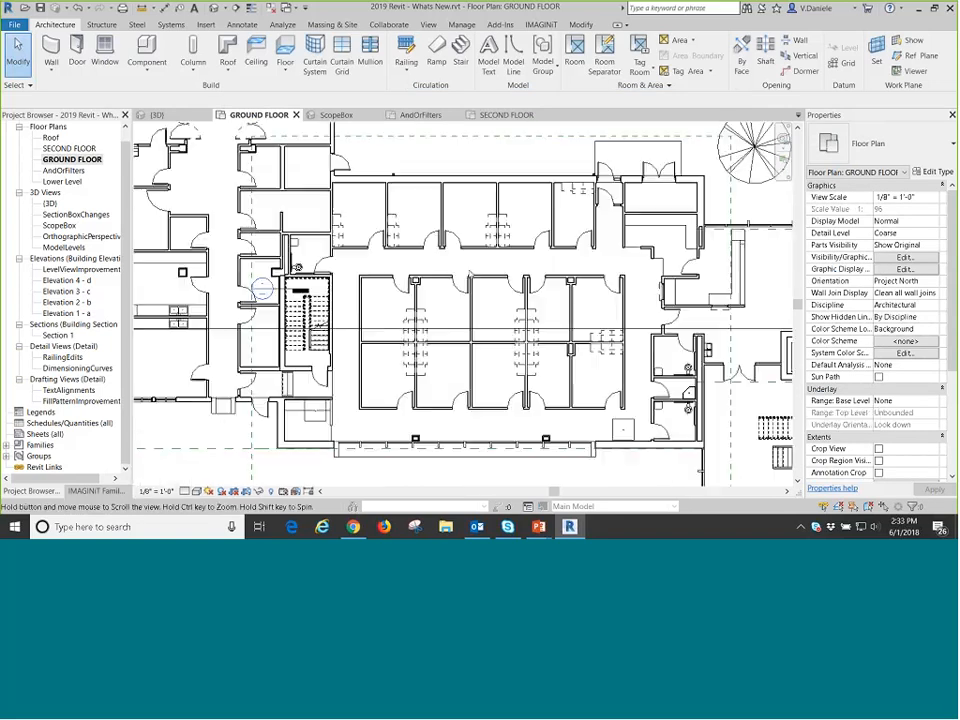
pyautogui.moveTo(586, 388); pyautogui.dragTo(471, 363, button='middle')
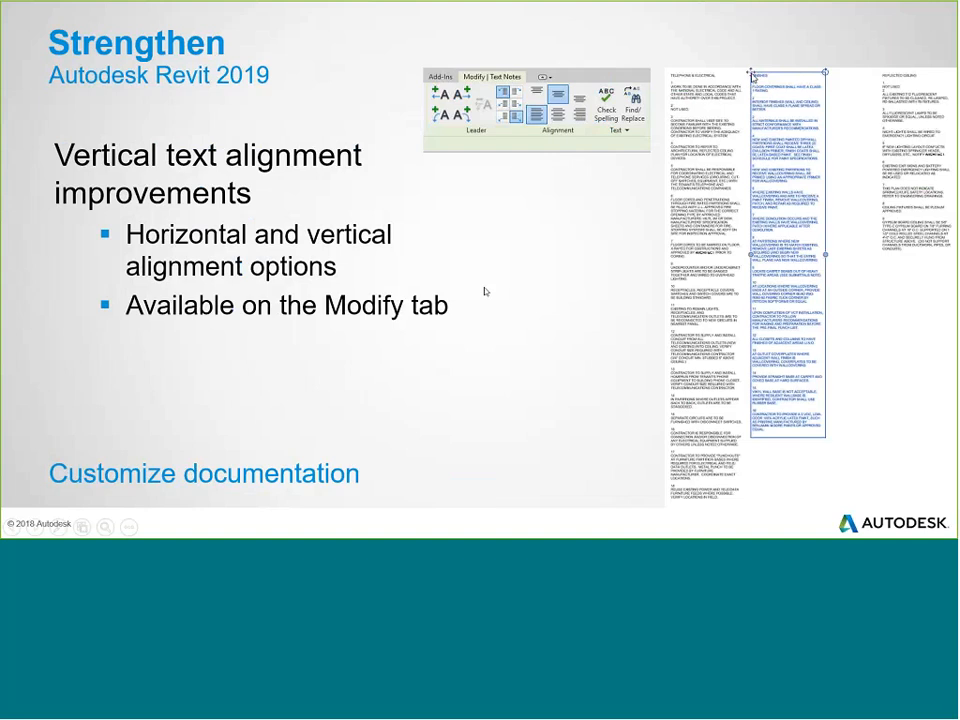
# Switch back to Revit and view the alignment options of the Text command in the GROUND FLOOR plan without placing text.
pyautogui.hotkey('alt', 'Tab')
pyautogui.moveTo(485, 291); pyautogui.dragTo(268, 265, button='middle')
pyautogui.scroll(-1, 321, 342)
pyautogui.moveTo(321, 342); pyautogui.dragTo(501, 268, button='middle')
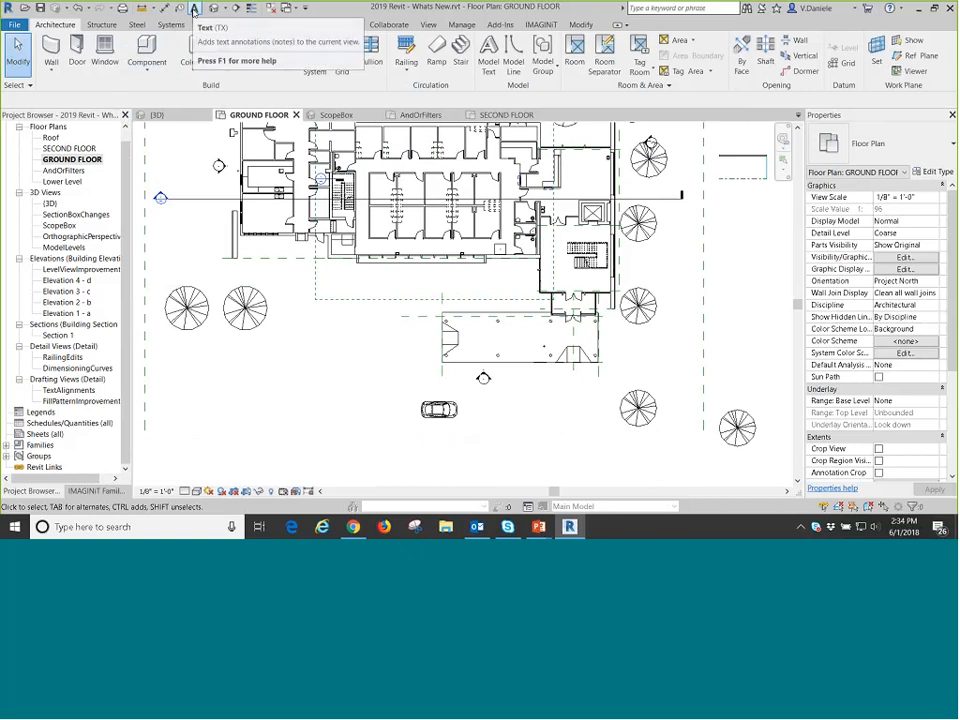
pyautogui.click(194, 10)
pyautogui.moveTo(308, 374); pyautogui.dragTo(349, 348, button='middle')
pyautogui.scroll(1, 297, 341)
pyautogui.scroll(1, 294, 343)
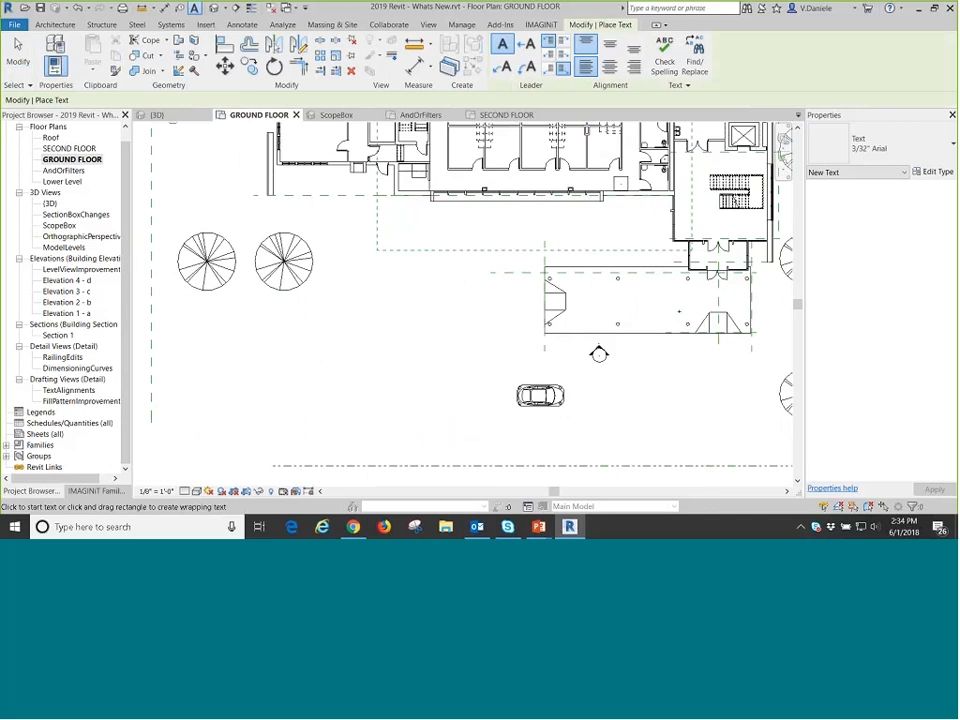
pyautogui.press('Escape')
# In the TextAlignments drafting view, left-align the long text note and right-align the short text note horizontally.
pyautogui.doubleClick(70, 390)
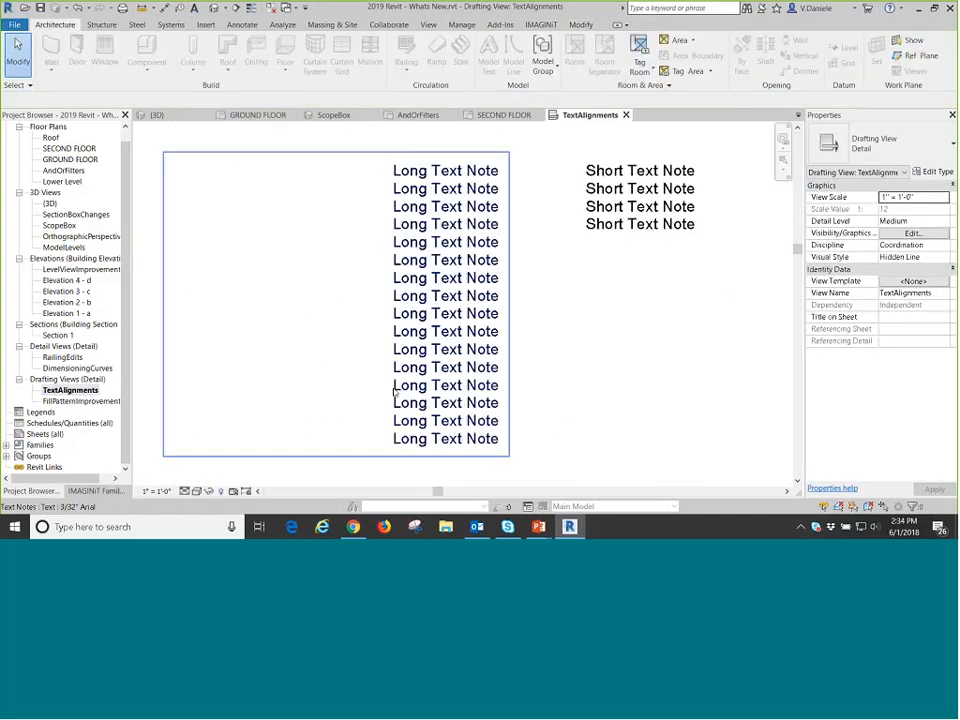
pyautogui.scroll(-2, 401, 343)
pyautogui.click(455, 268)
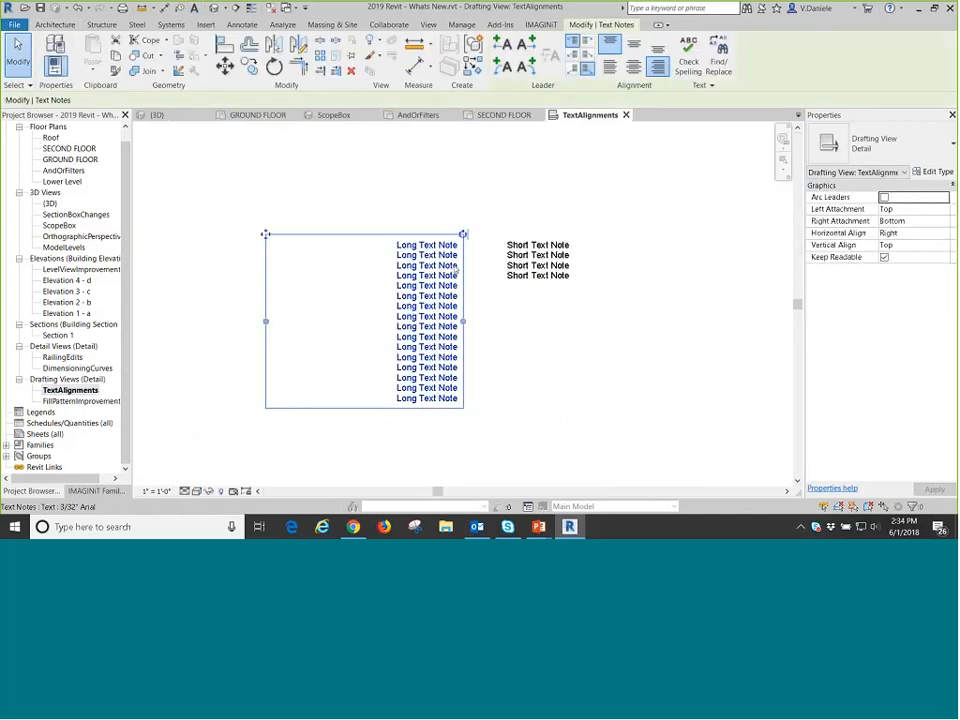
pyautogui.click(609, 67)
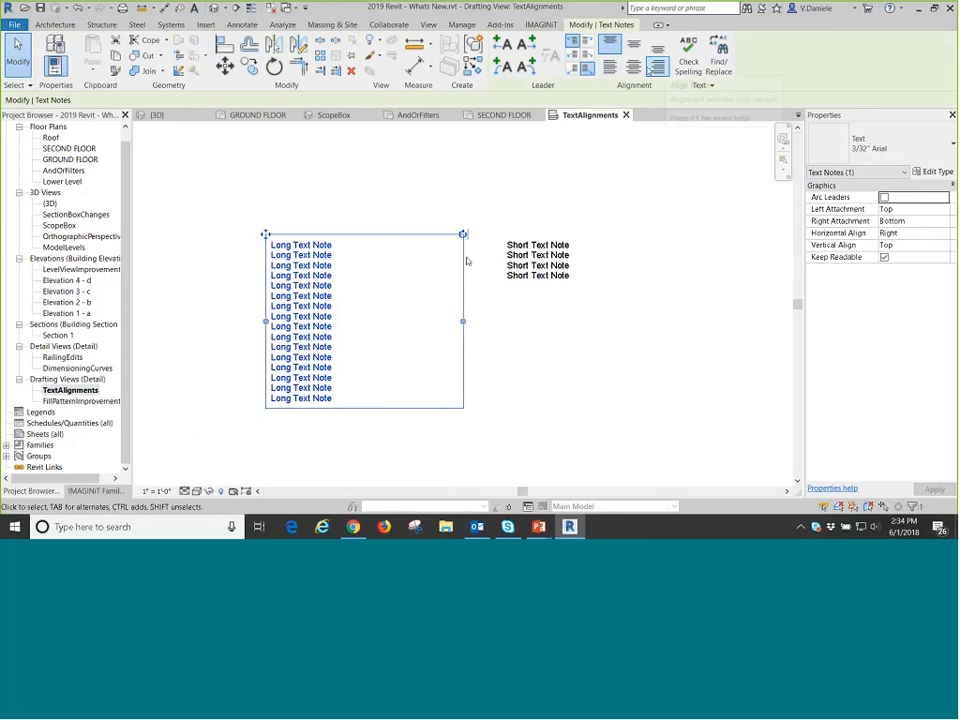
pyautogui.click(537, 262)
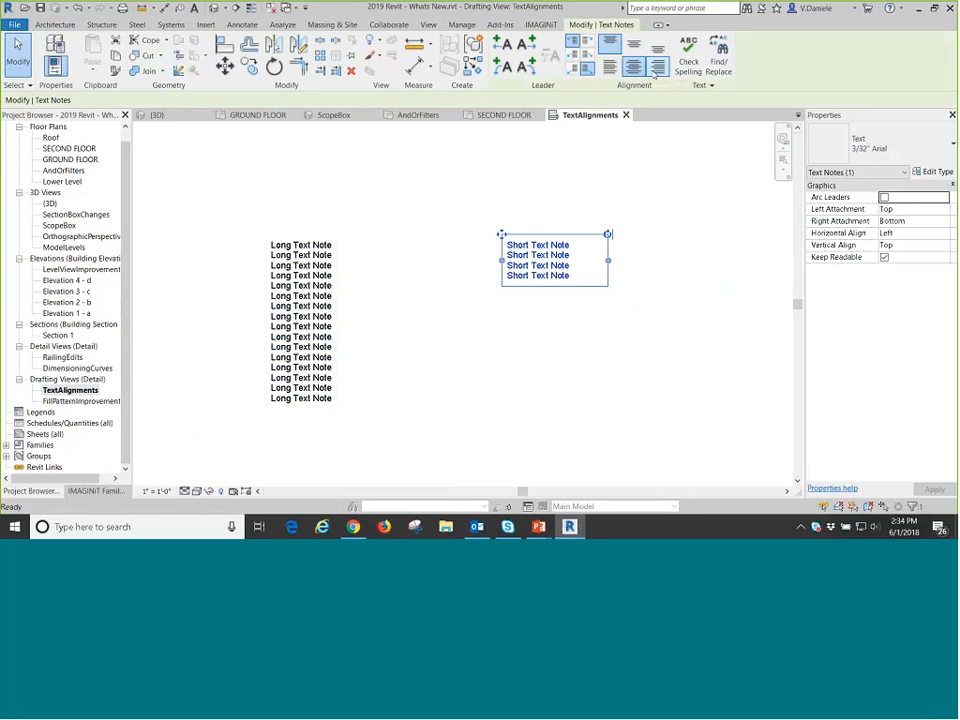
pyautogui.click(657, 67)
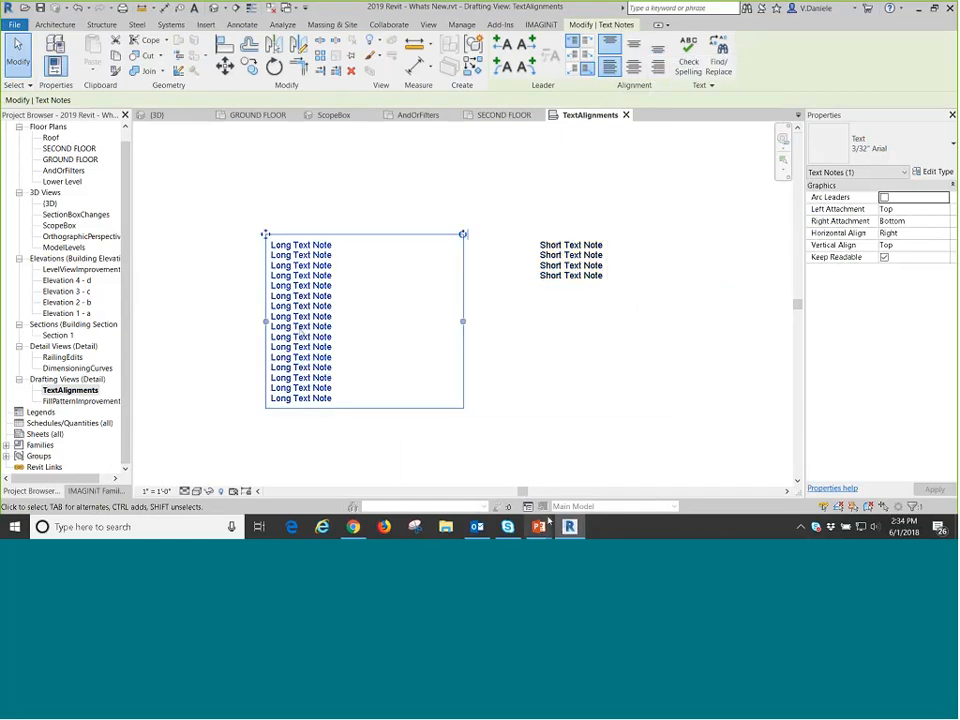
# Set both text notes' vertical alignment to Bottom and move the short note level with the bottom of the long note.
pyautogui.moveTo(538, 526)
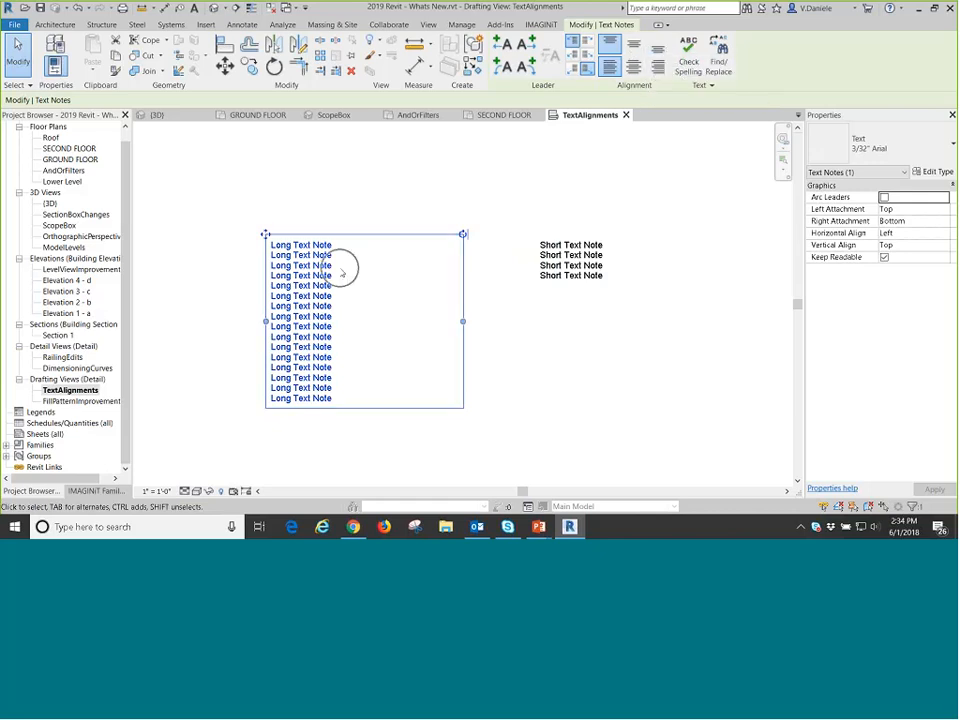
pyautogui.click(657, 47)
pyautogui.click(586, 250)
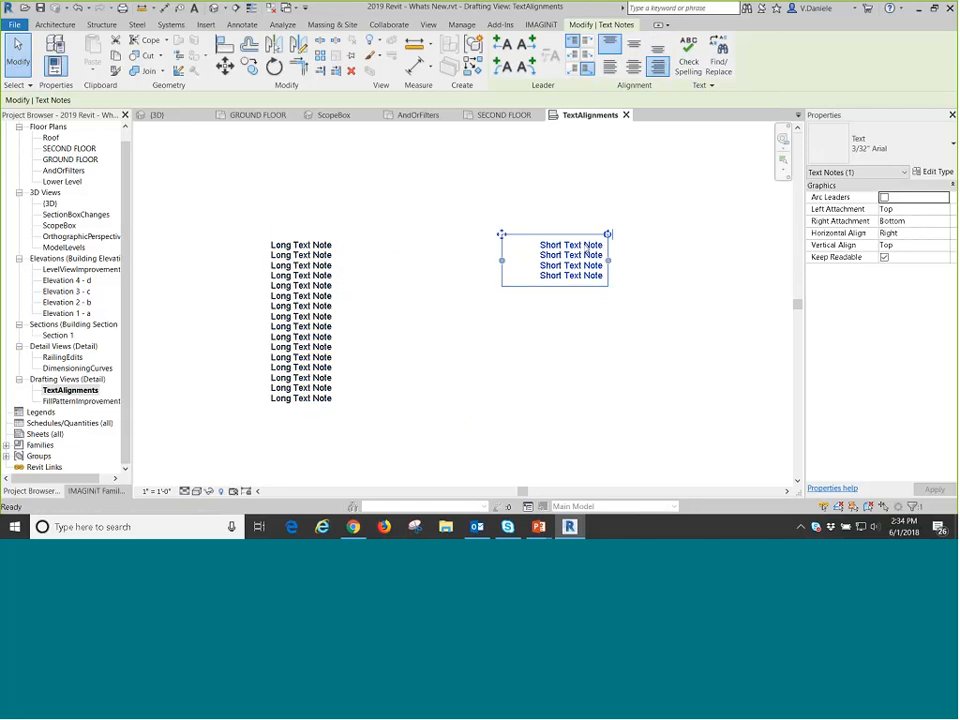
pyautogui.click(657, 47)
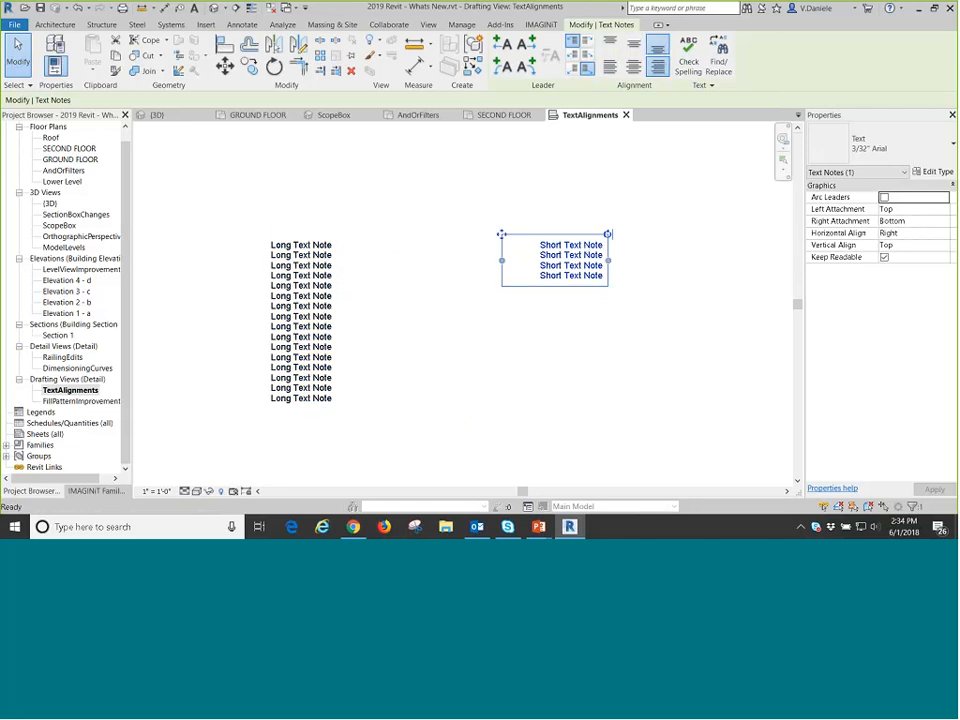
pyautogui.keyDown('ctrl'); pyautogui.moveTo(501, 234); pyautogui.dragTo(436, 357); pyautogui.keyUp('ctrl')
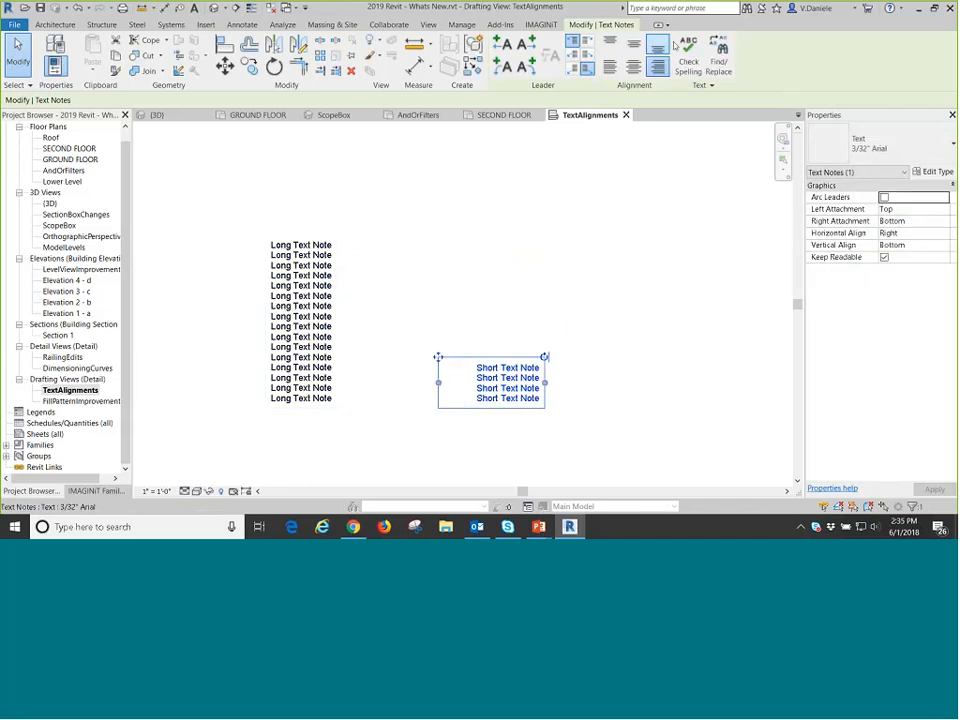
# Set the vertical alignment of both the long and short text notes to Middle.
pyautogui.moveTo(669, 395); pyautogui.dragTo(154, 279)
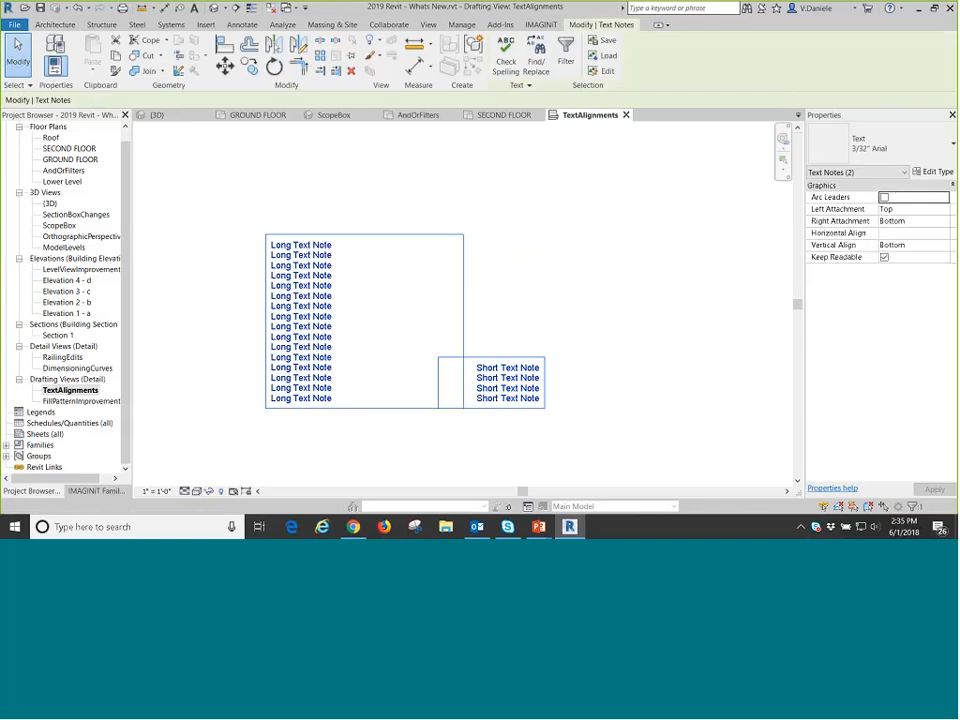
pyautogui.click(893, 233)
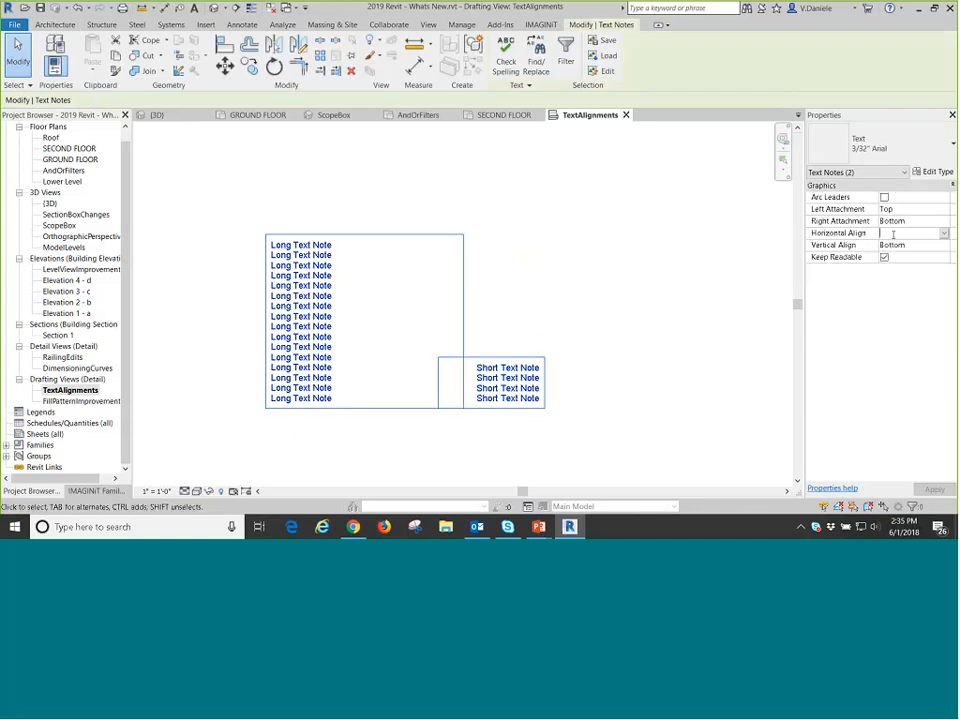
pyautogui.click(893, 245)
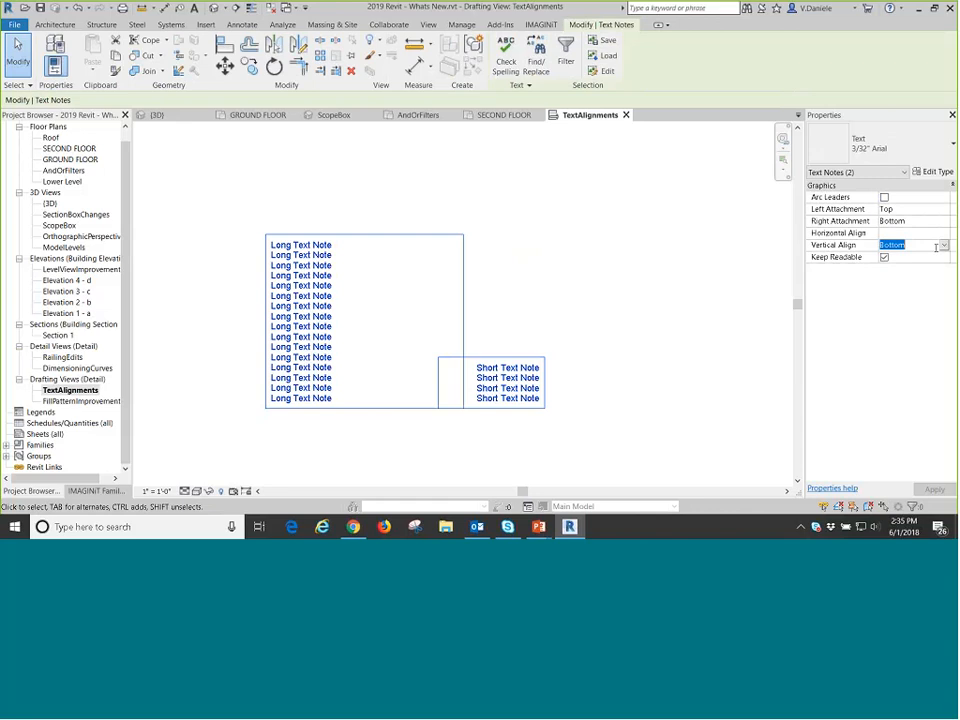
pyautogui.click(944, 245)
pyautogui.click(885, 262)
pyautogui.click(652, 336)
# Move the short text note straight up until it lines up with the middle of the long text note.
pyautogui.click(480, 366)
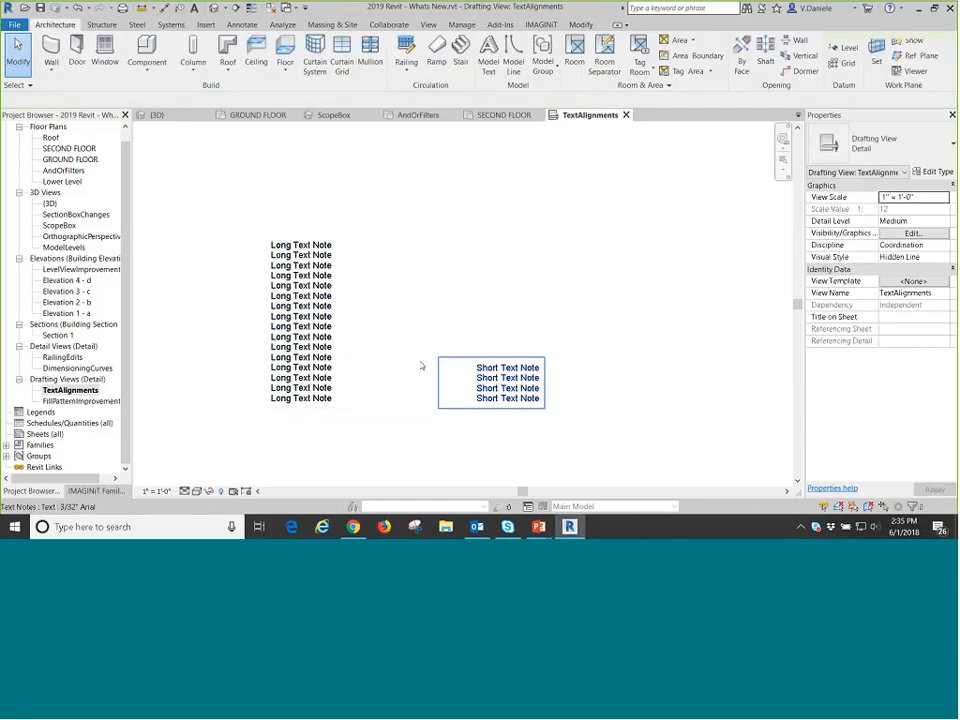
pyautogui.moveTo(438, 356); pyautogui.dragTo(438, 295)
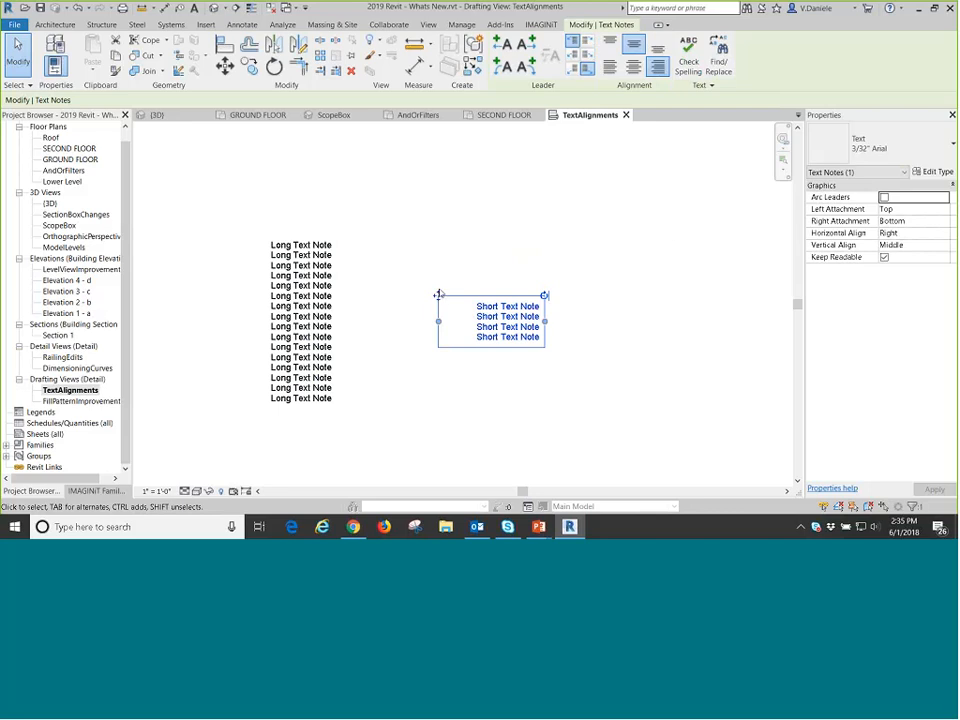
pyautogui.moveTo(439, 299)
pyautogui.mouseDown()
pyautogui.moveTo(401, 231)
pyautogui.moveTo(439, 298)
pyautogui.mouseUp()
pyautogui.click(592, 320)
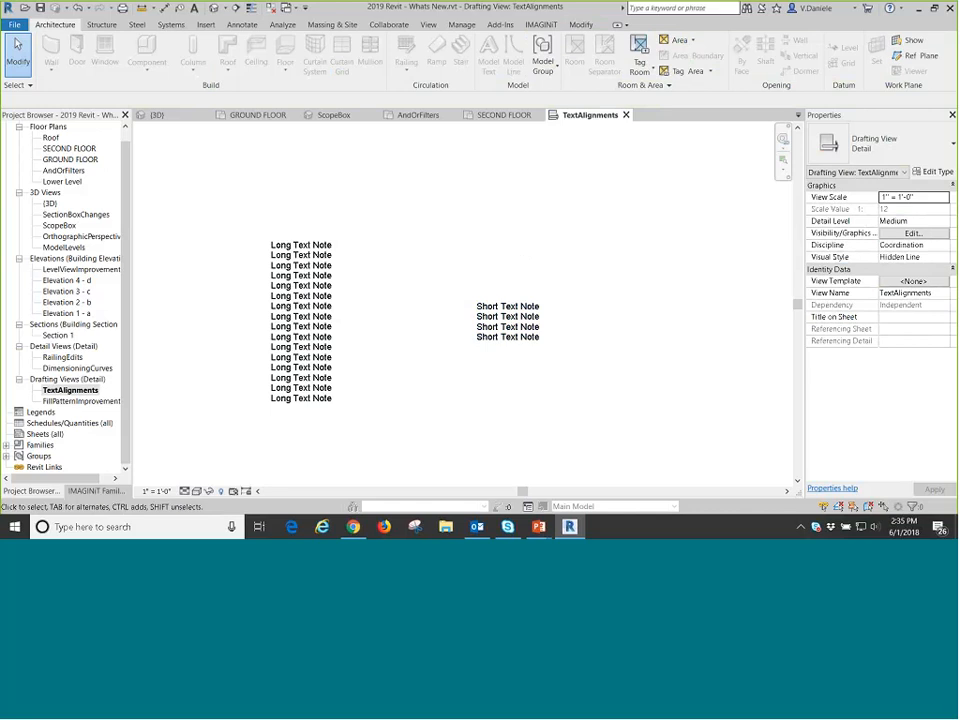
# Switch to the PowerPoint slide show and advance to the Views usability improvements slide.
pyautogui.click(495, 321)
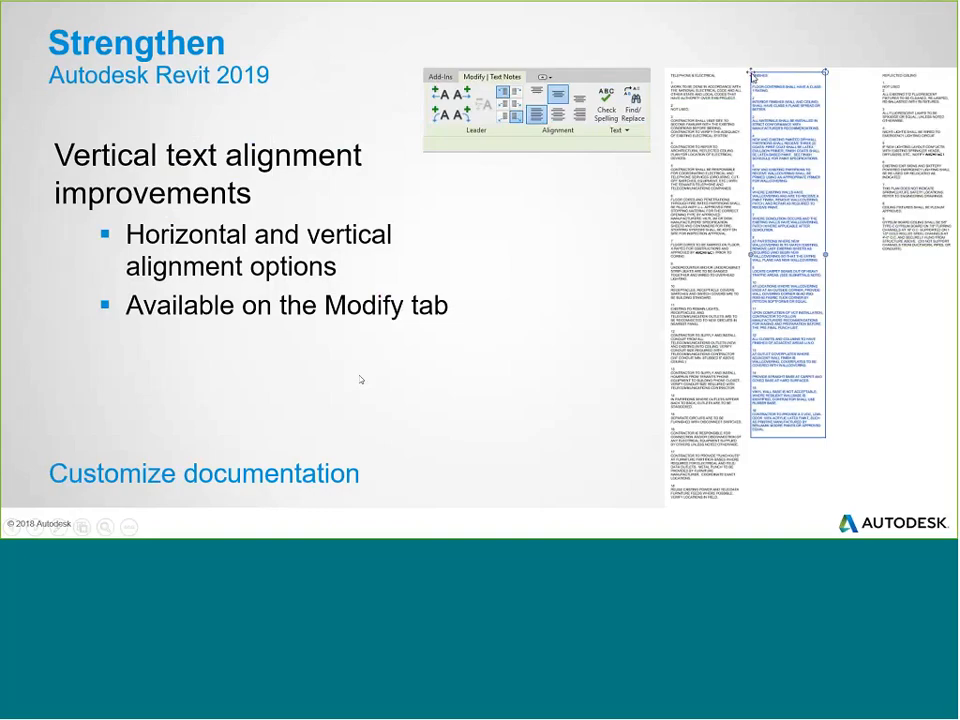
pyautogui.click(361, 380)
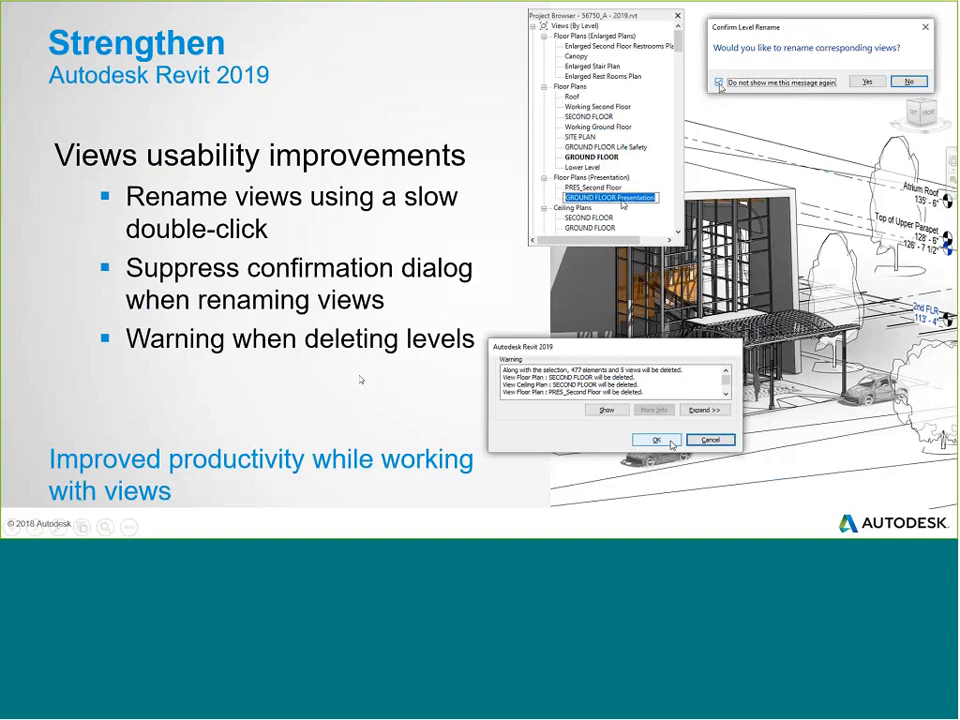
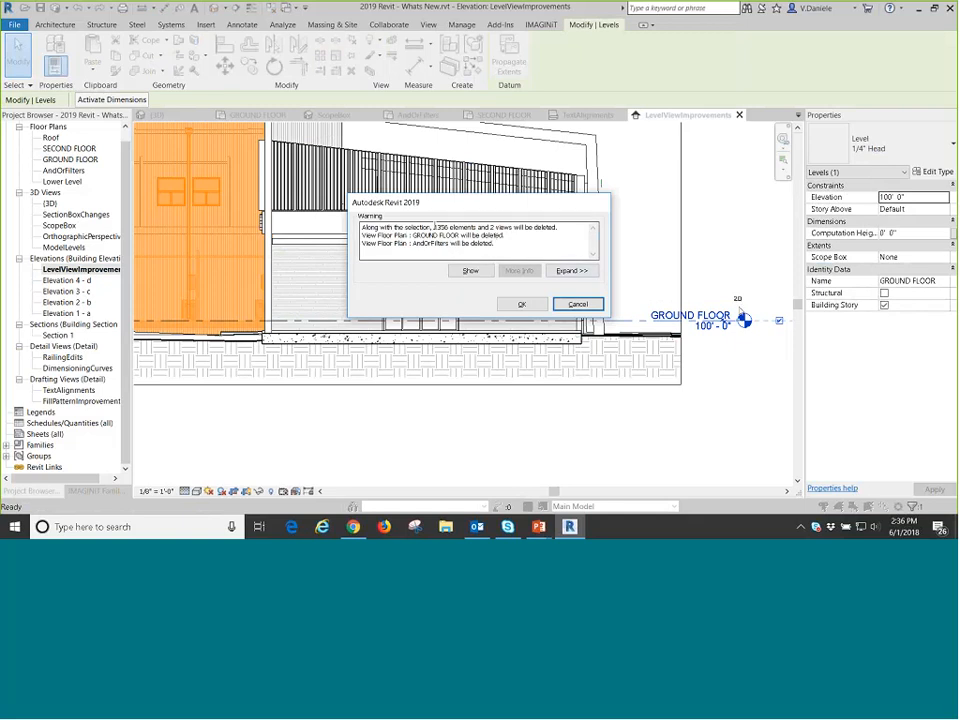
# Examine the number of elements and the views affected in the GROUND FLOOR level deletion warning, and cancel the deletion.
pyautogui.doubleClick(441, 228)
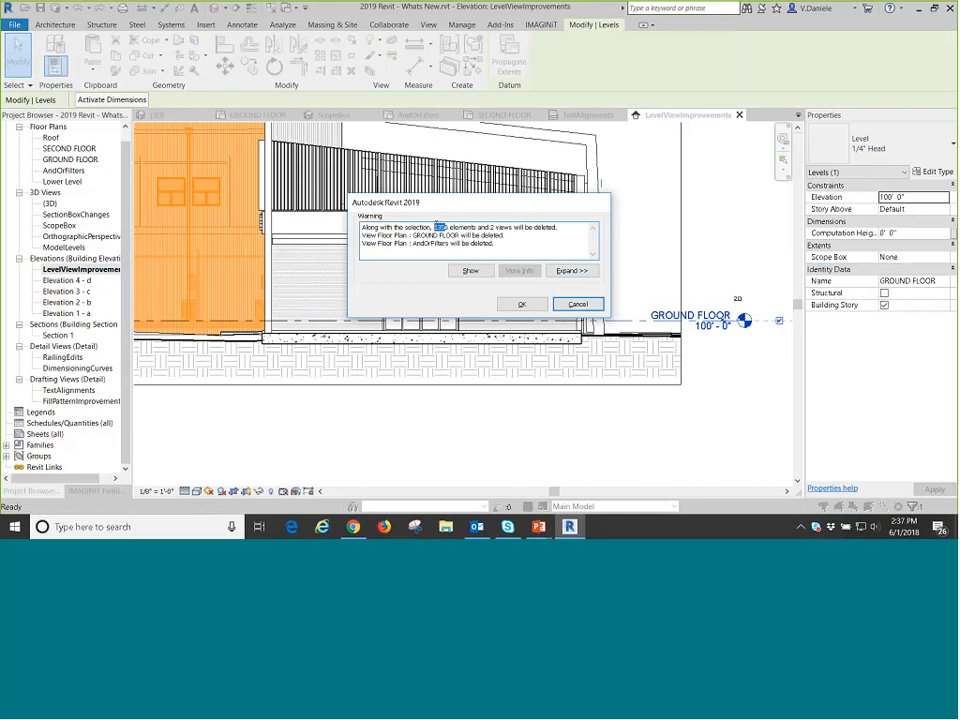
pyautogui.moveTo(437, 226); pyautogui.dragTo(449, 227)
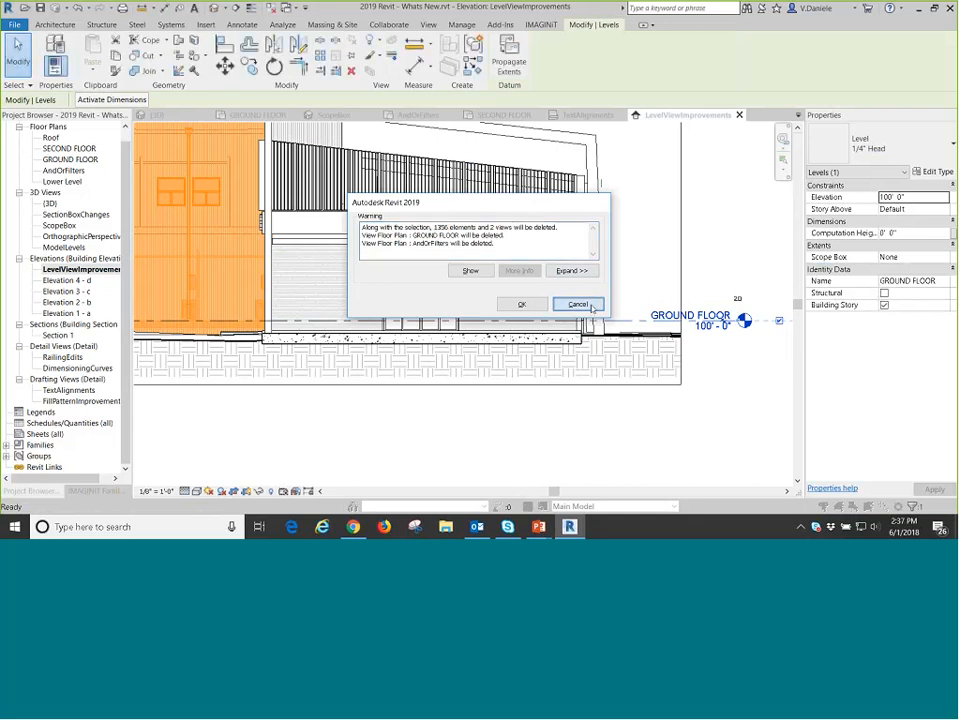
pyautogui.click(591, 307)
pyautogui.click(723, 443)
pyautogui.scroll(-2, 716, 400)
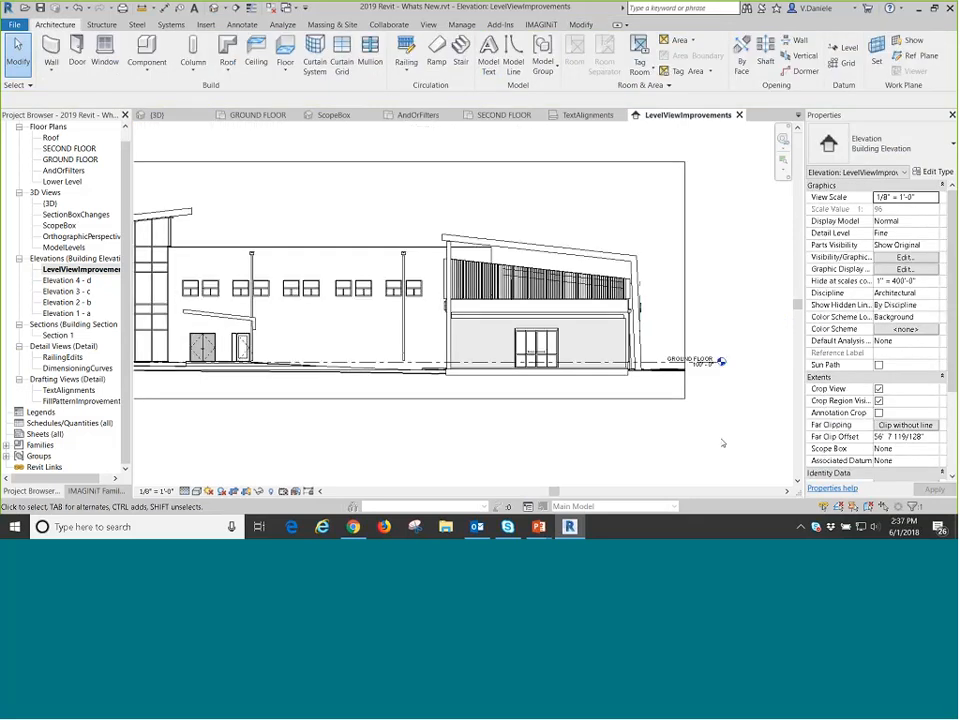
pyautogui.moveTo(707, 410); pyautogui.dragTo(759, 407, button='middle')
pyautogui.scroll(-1, 707, 410)
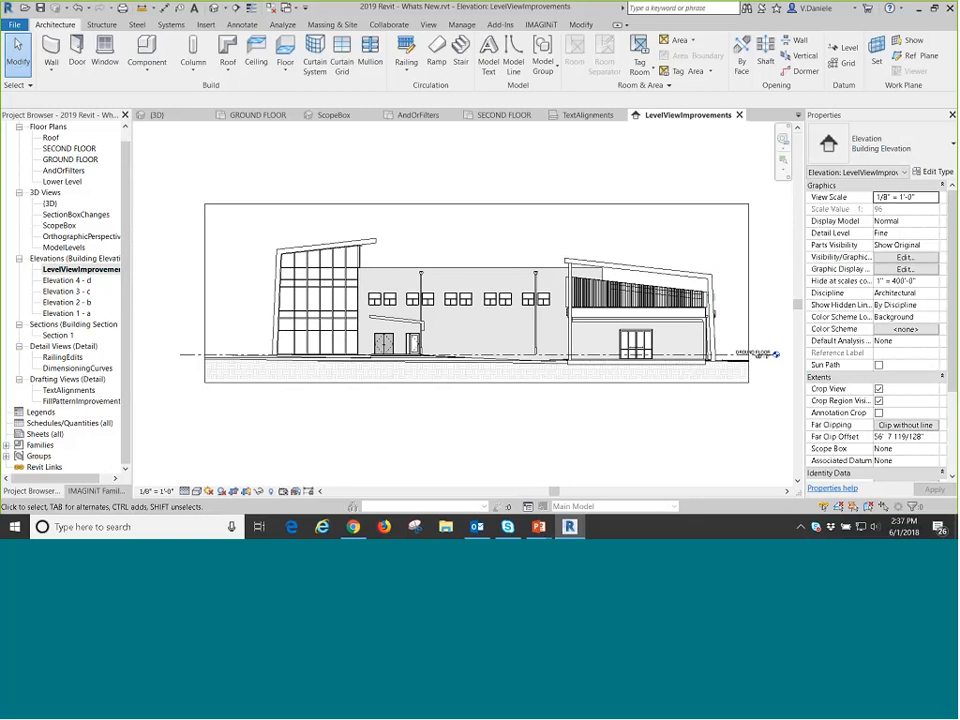
# Open the Roof floor plan view.
pyautogui.click(102, 271)
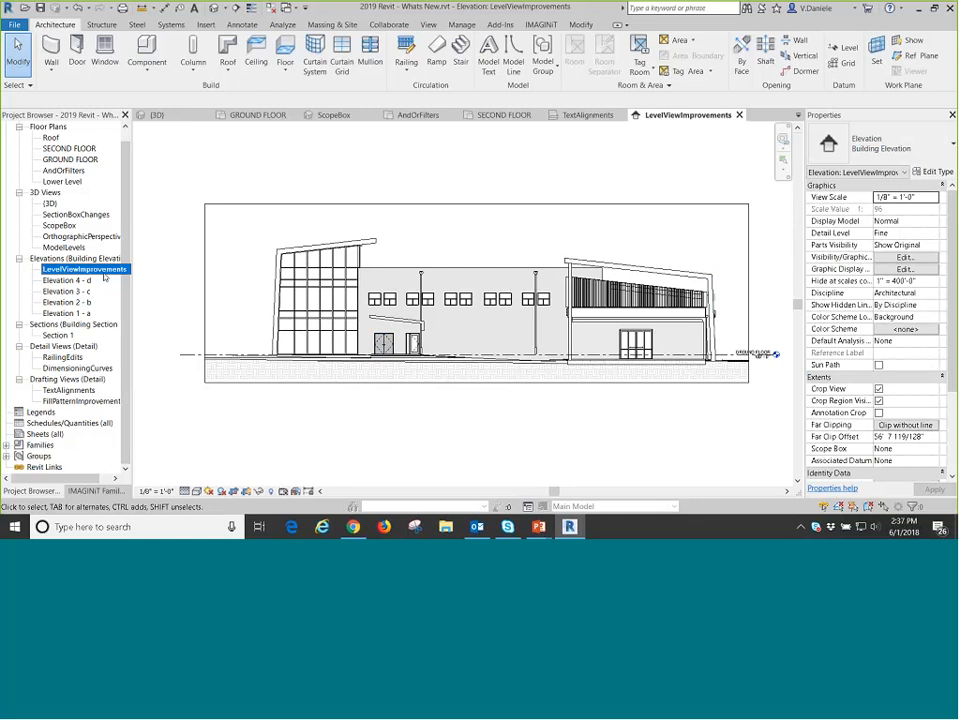
pyautogui.click(62, 149)
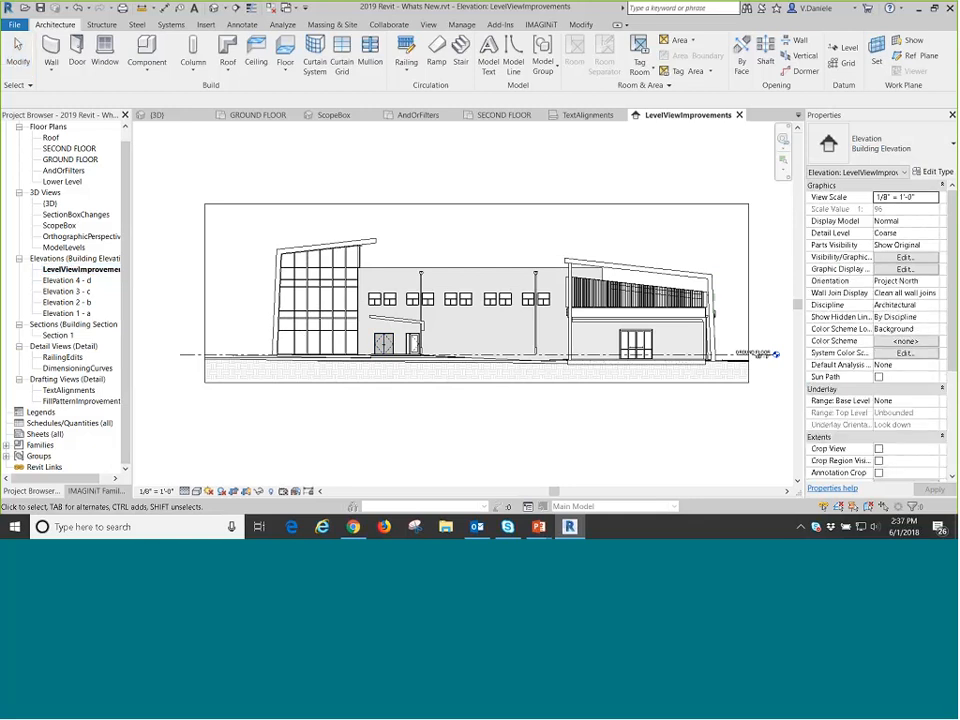
pyautogui.click(53, 139)
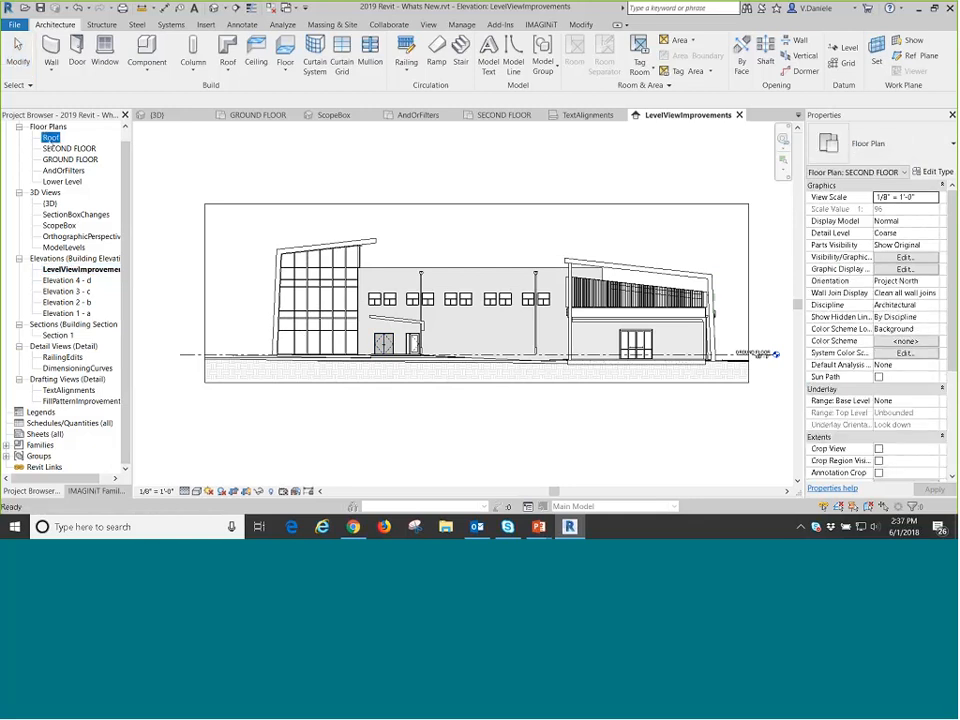
pyautogui.doubleClick(52, 139)
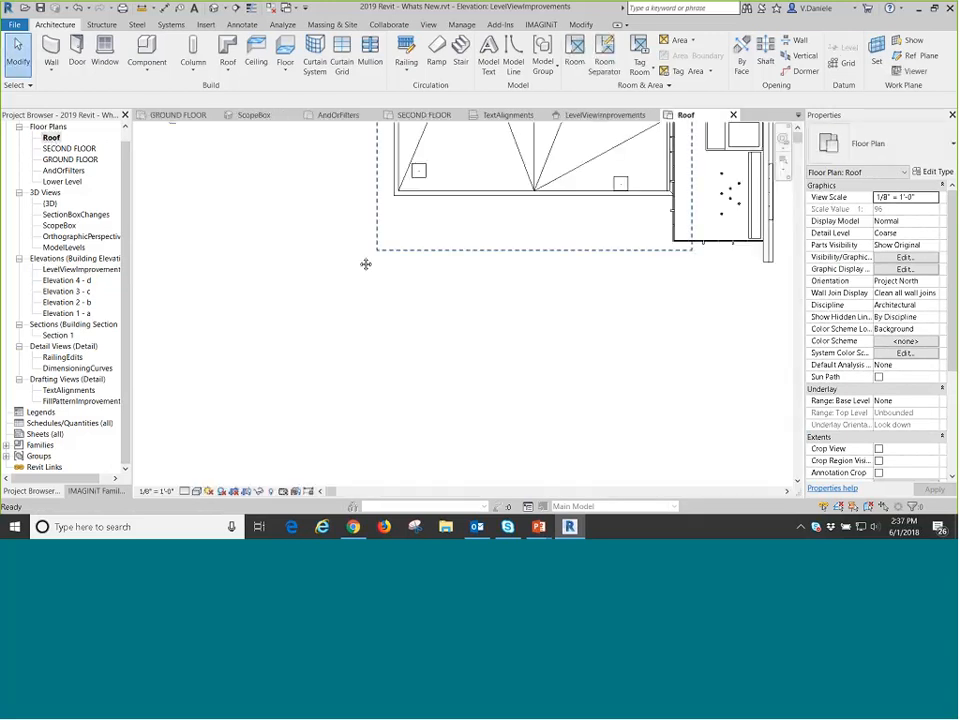
pyautogui.click(63, 148)
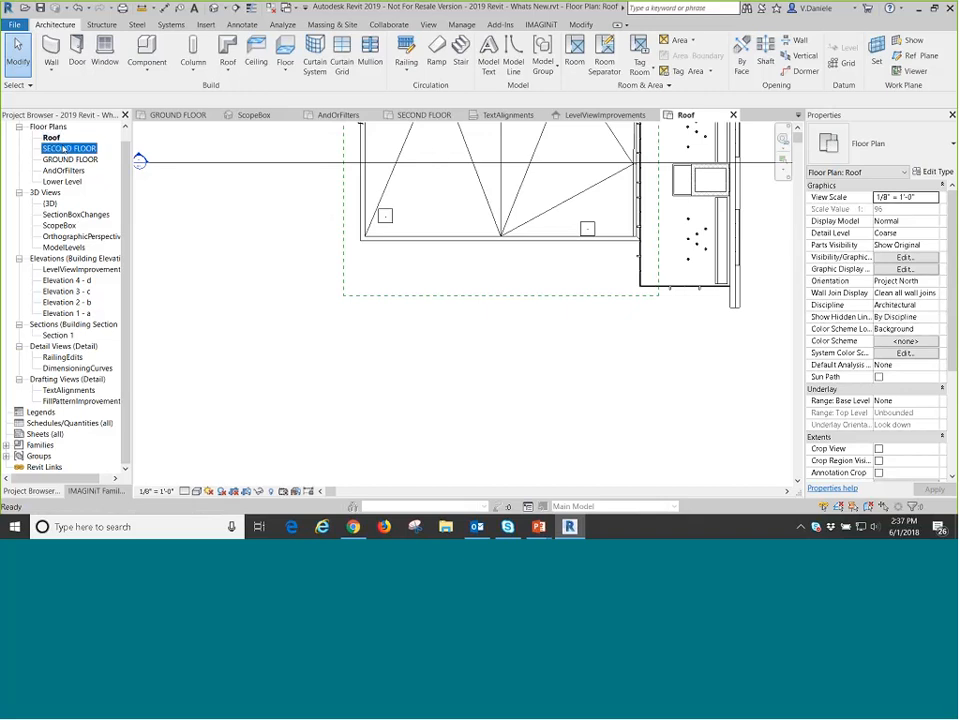
pyautogui.doubleClick(55, 140)
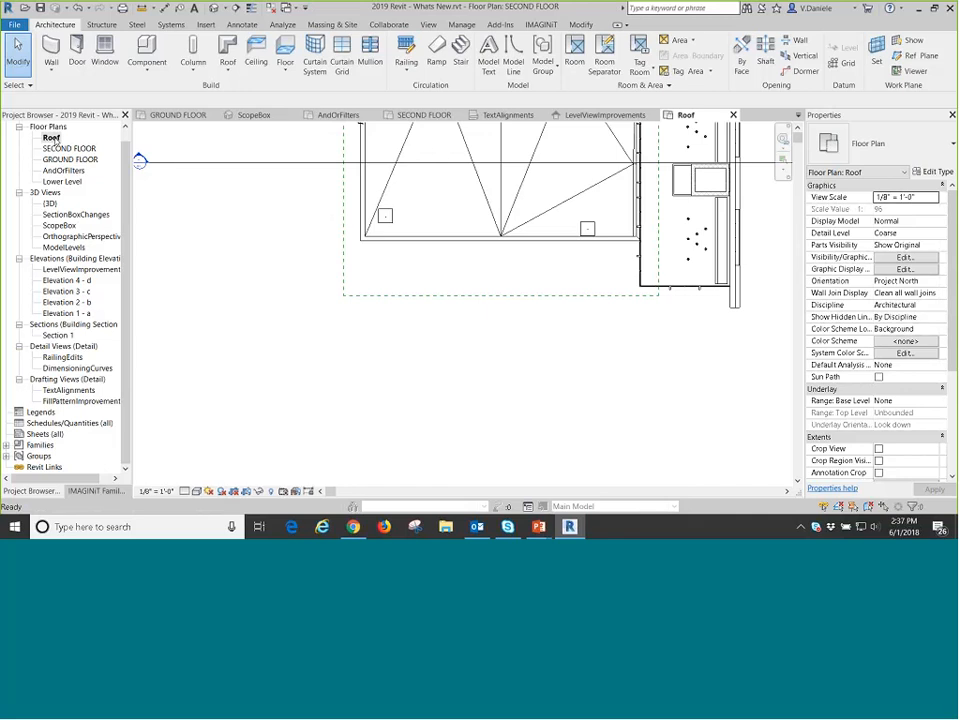
pyautogui.click(71, 172)
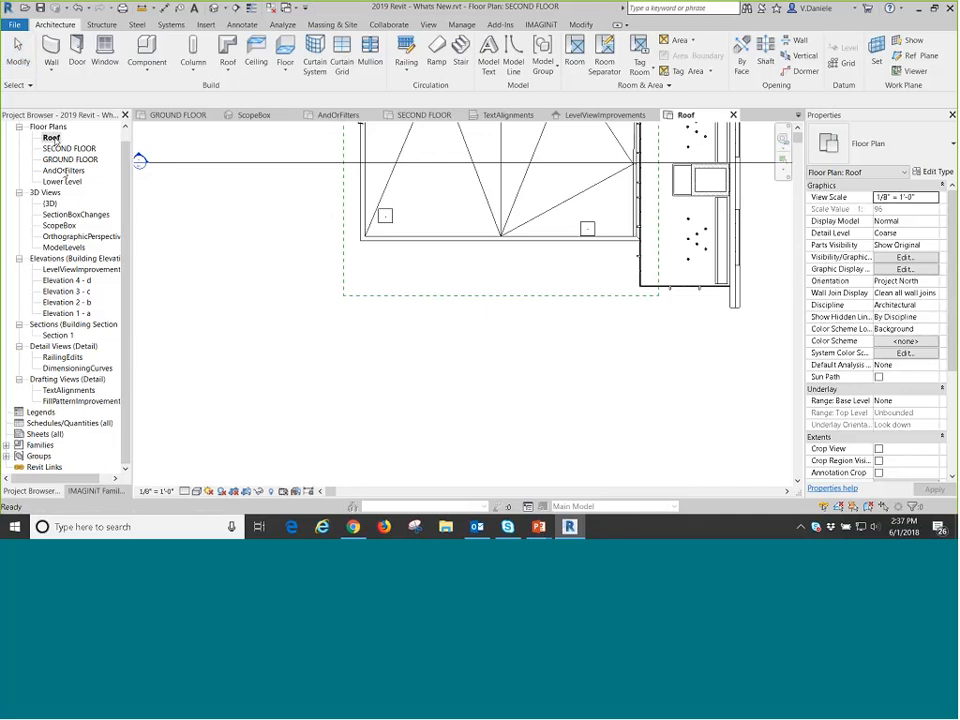
pyautogui.click(51, 137)
pyautogui.click(68, 148)
pyautogui.click(68, 150)
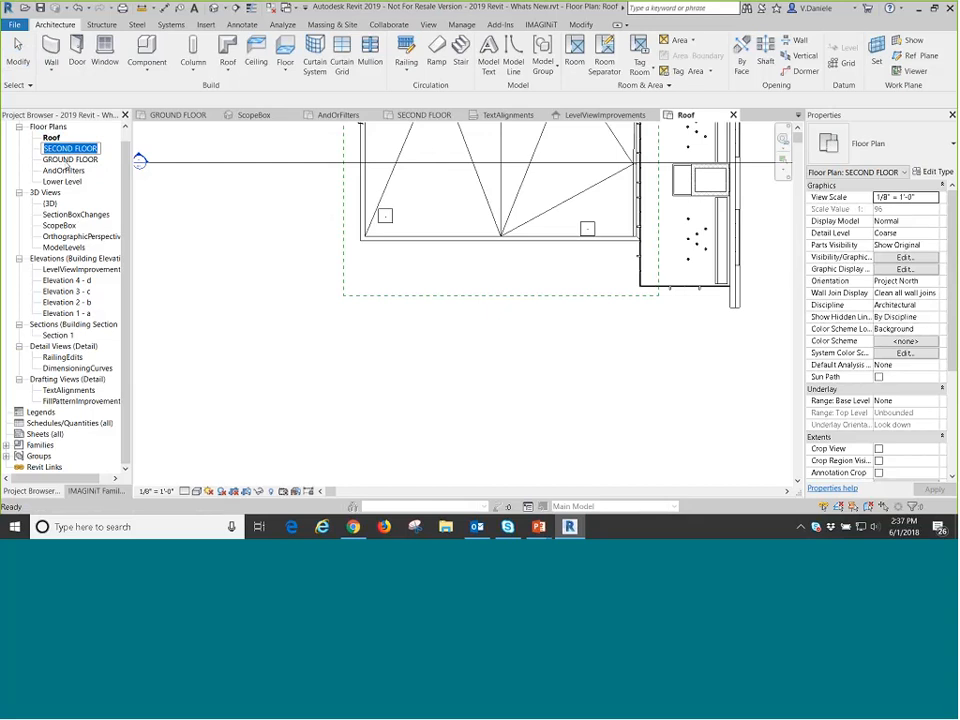
pyautogui.rightClick(54, 139)
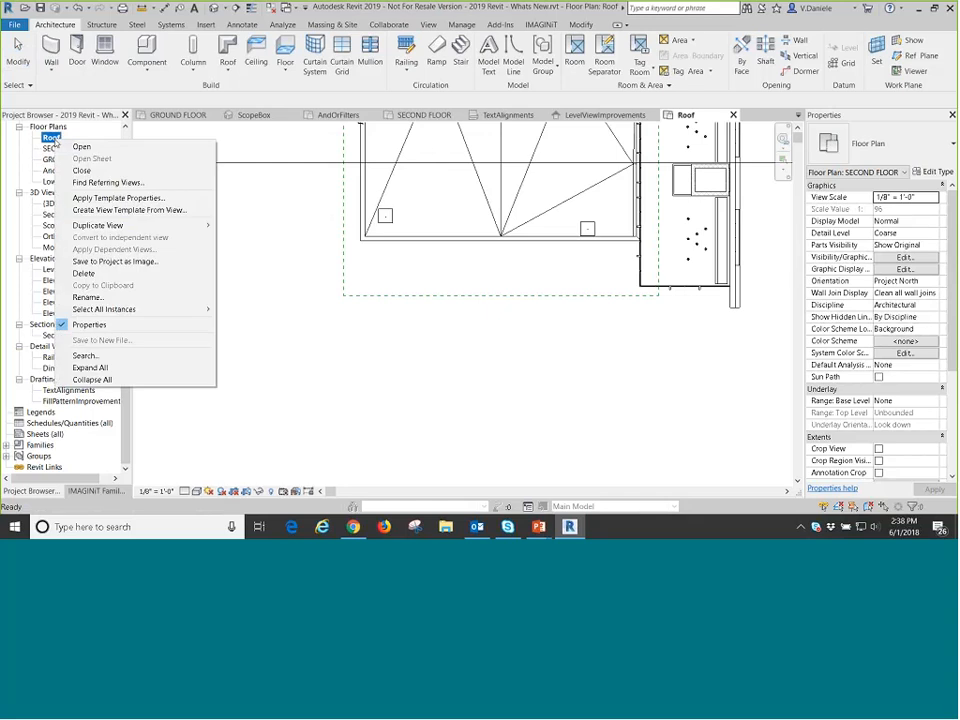
pyautogui.click(139, 157)
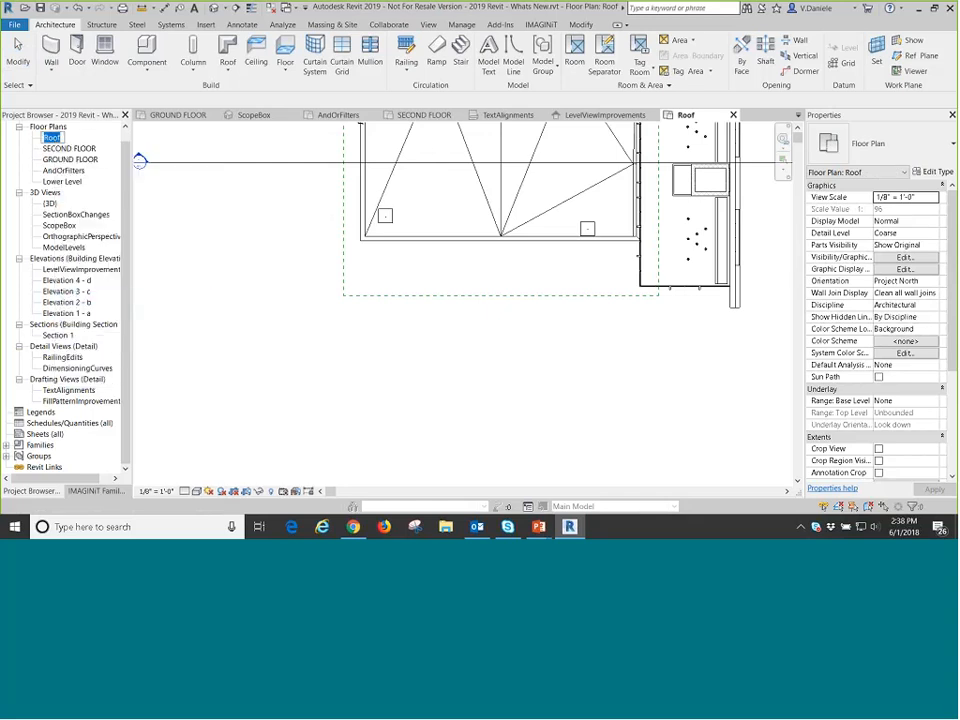
pyautogui.click(43, 146)
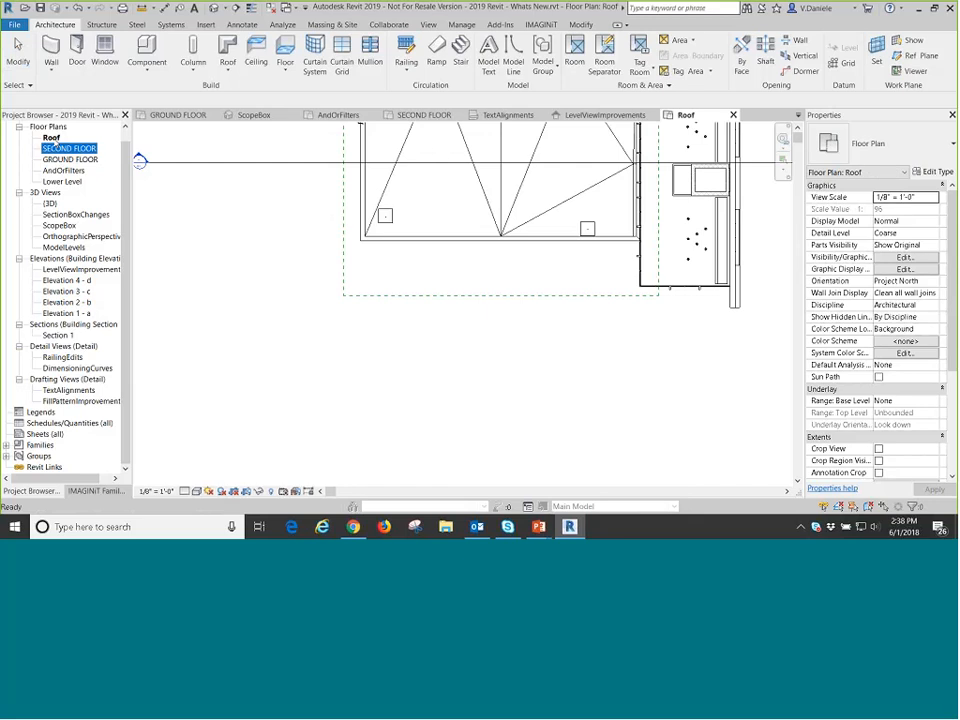
# Rename the Roof floor plan view as ROOF PLAN without renaming the corresponding level and views.
pyautogui.click(54, 139)
pyautogui.click(54, 139)
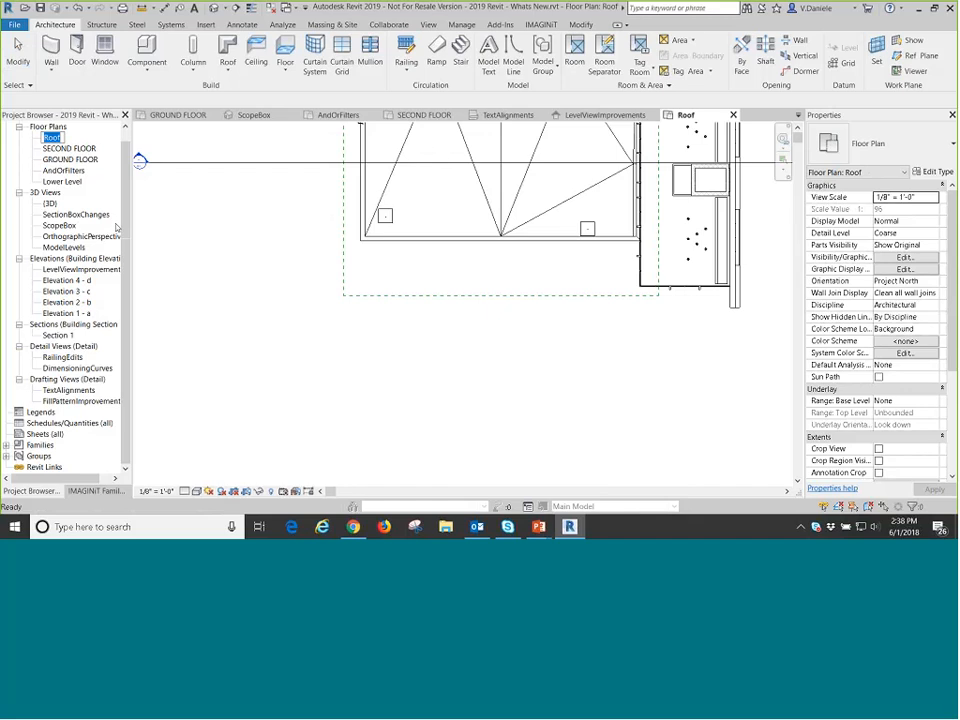
pyautogui.write('ROOF F')
pyautogui.press('BackSpace')
pyautogui.write('PLAN')
pyautogui.press('Return')
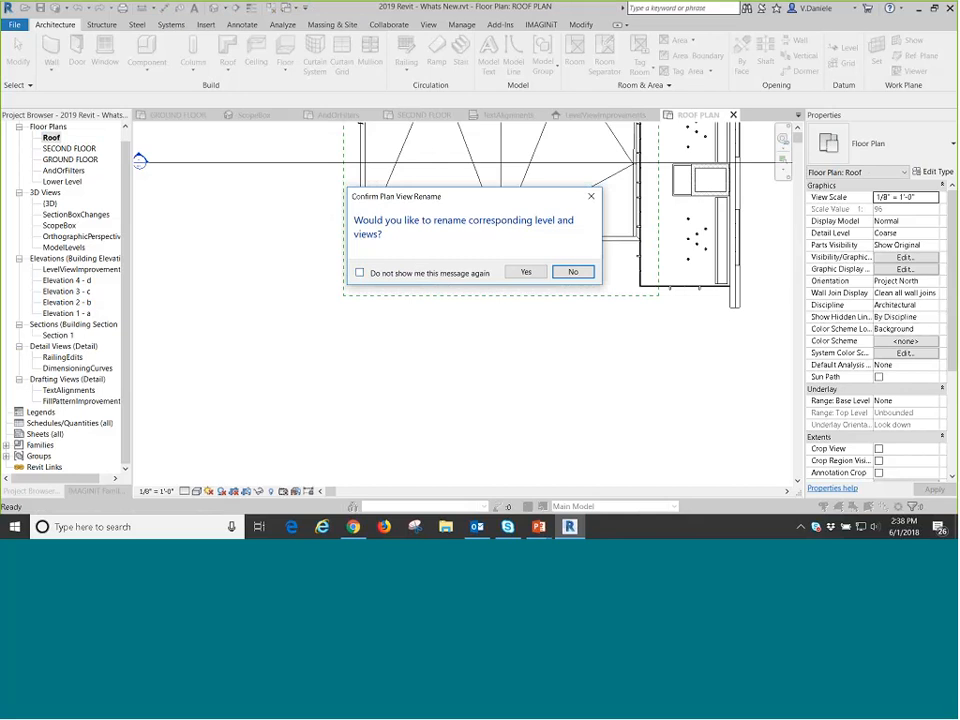
pyautogui.click(361, 273)
pyautogui.click(360, 273)
pyautogui.click(573, 273)
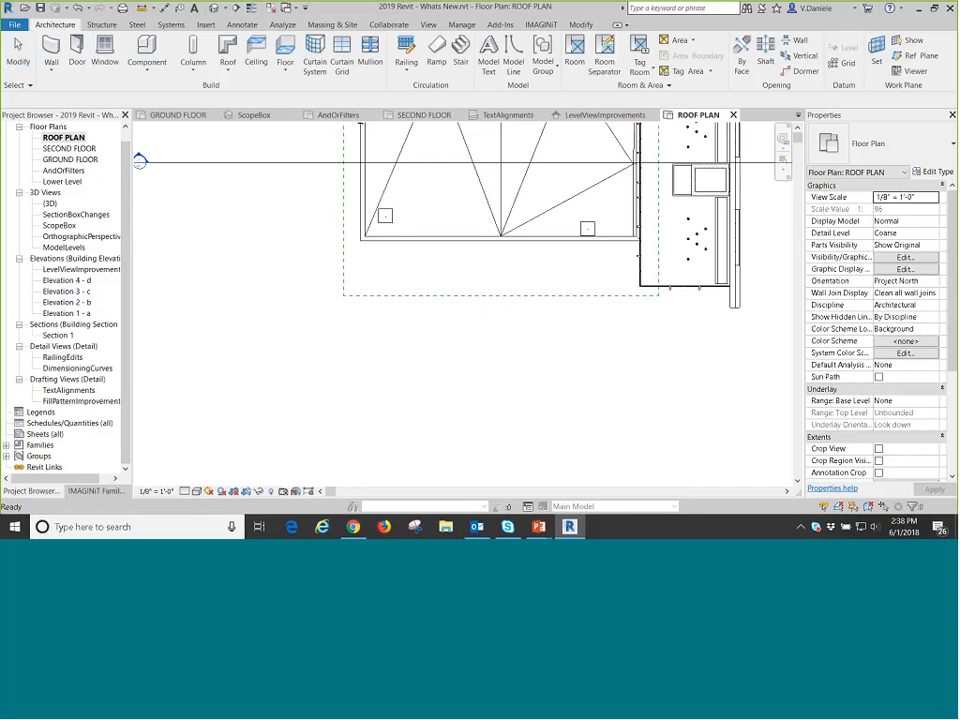
# Rename the AndOrFilters floor plan view as AND OR FILTERS.
pyautogui.click(64, 170)
pyautogui.click(64, 170)
pyautogui.write('AND')
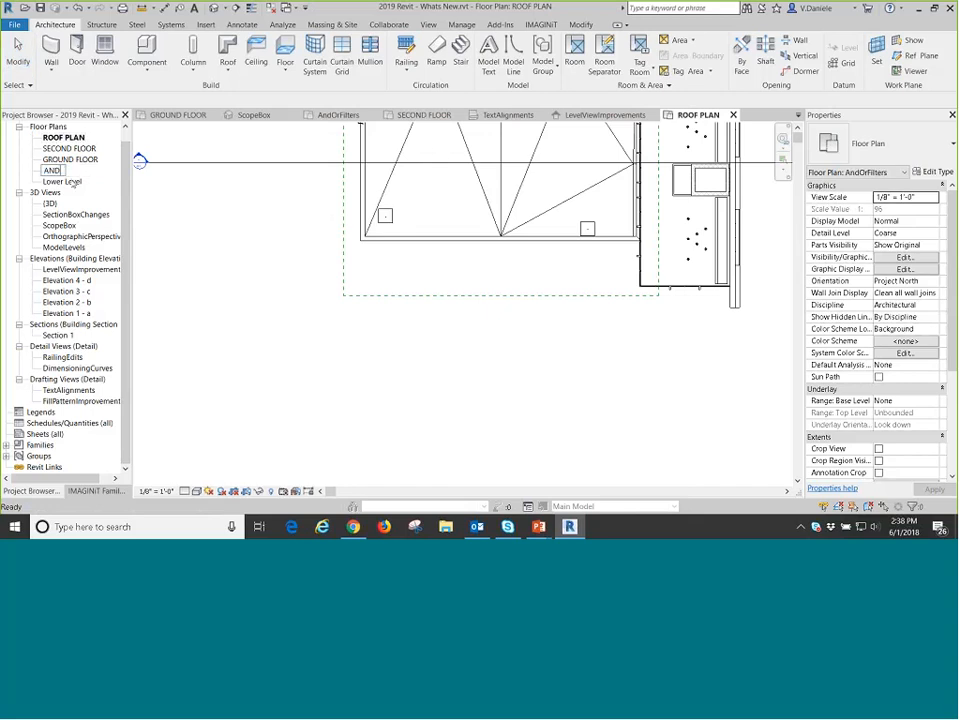
pyautogui.write(' OR FILTERS')
pyautogui.press('Return')
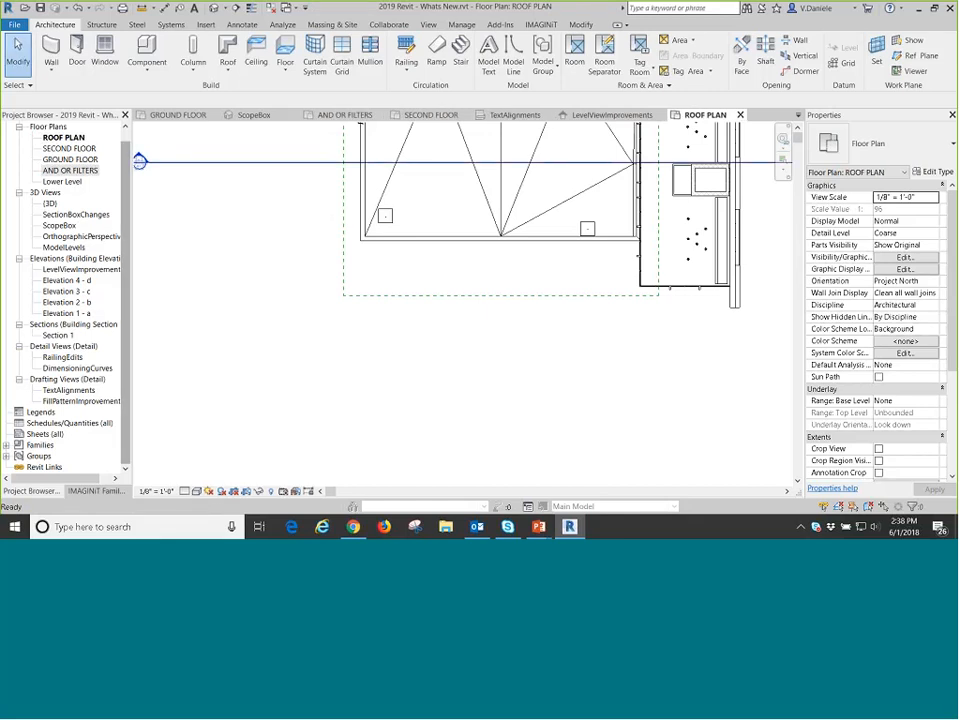
# Rename the SECOND FLOOR floor plan view as 2ND FLOOR.
pyautogui.click(88, 148)
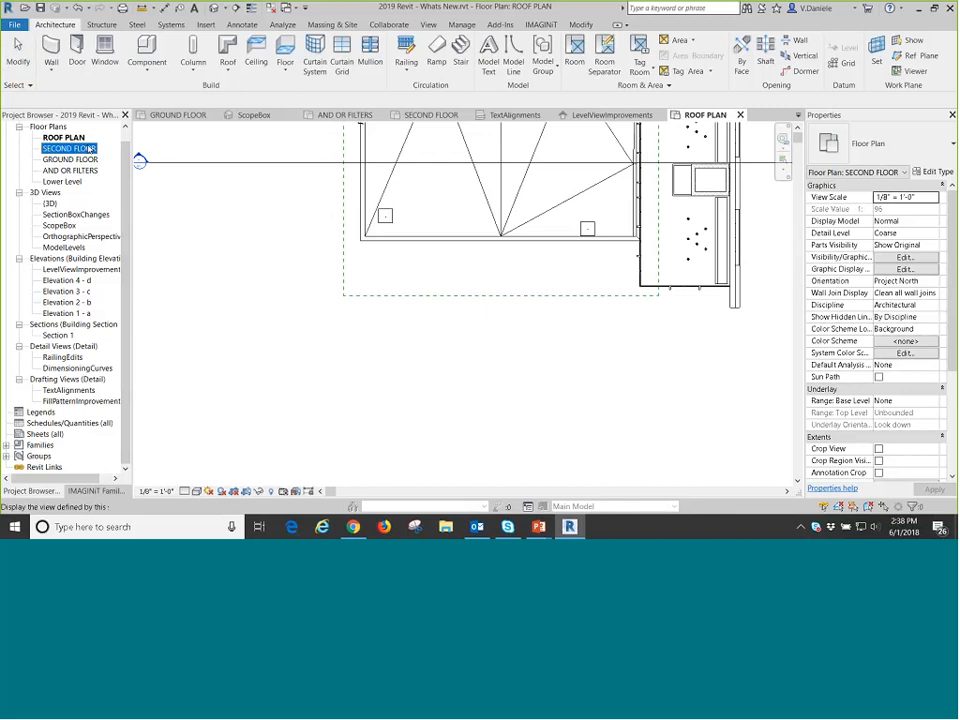
pyautogui.press('F2')
pyautogui.write('2ND FLOOR')
pyautogui.press('Return')
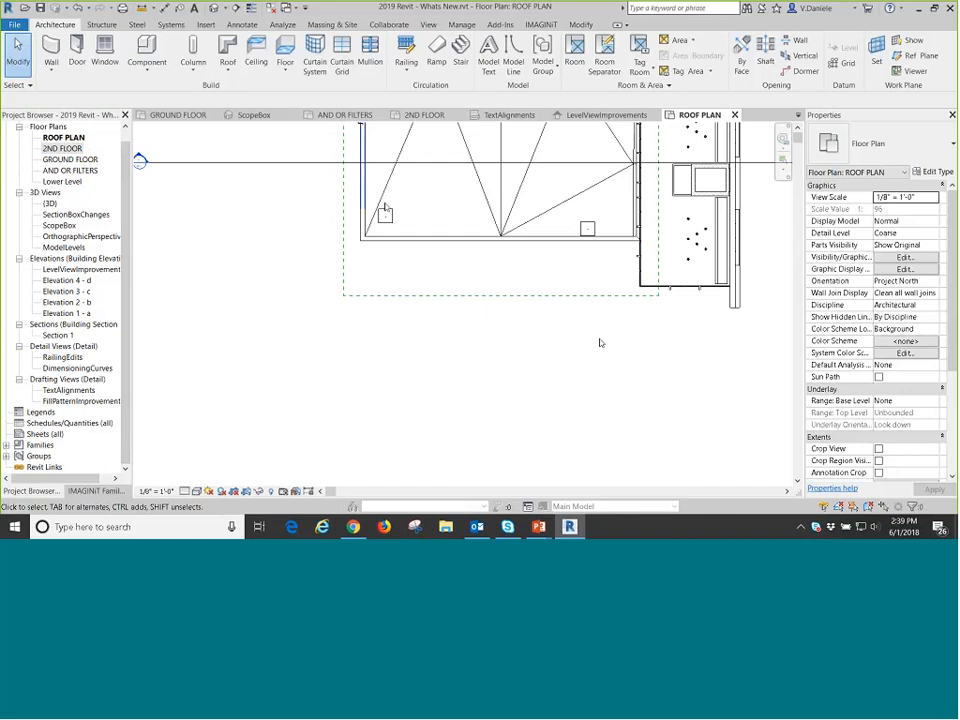
pyautogui.click(76, 149)
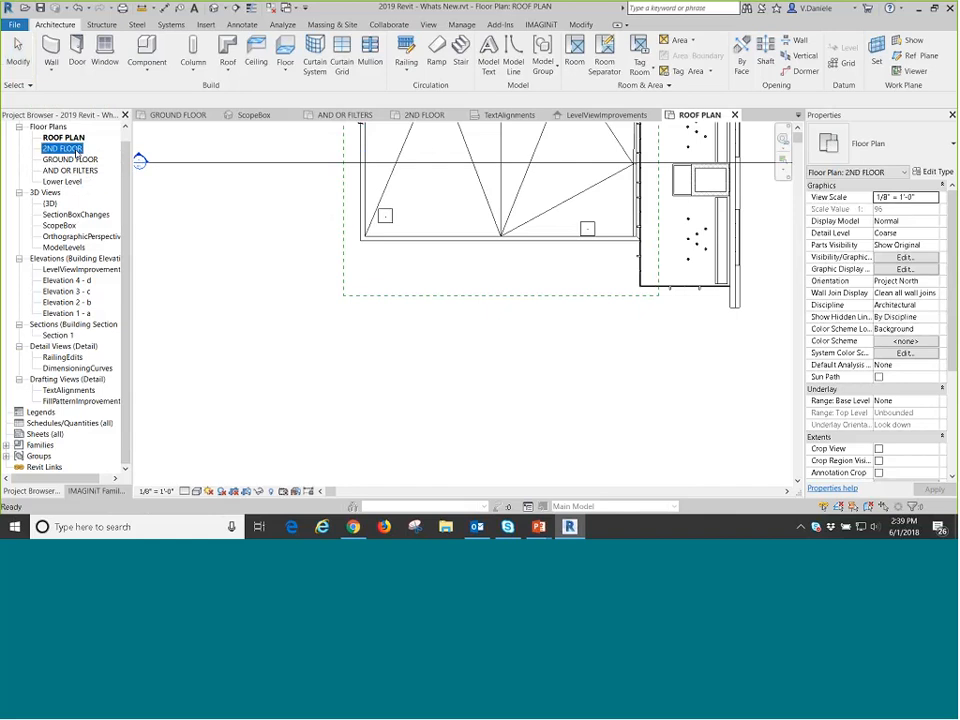
pyautogui.click(76, 149)
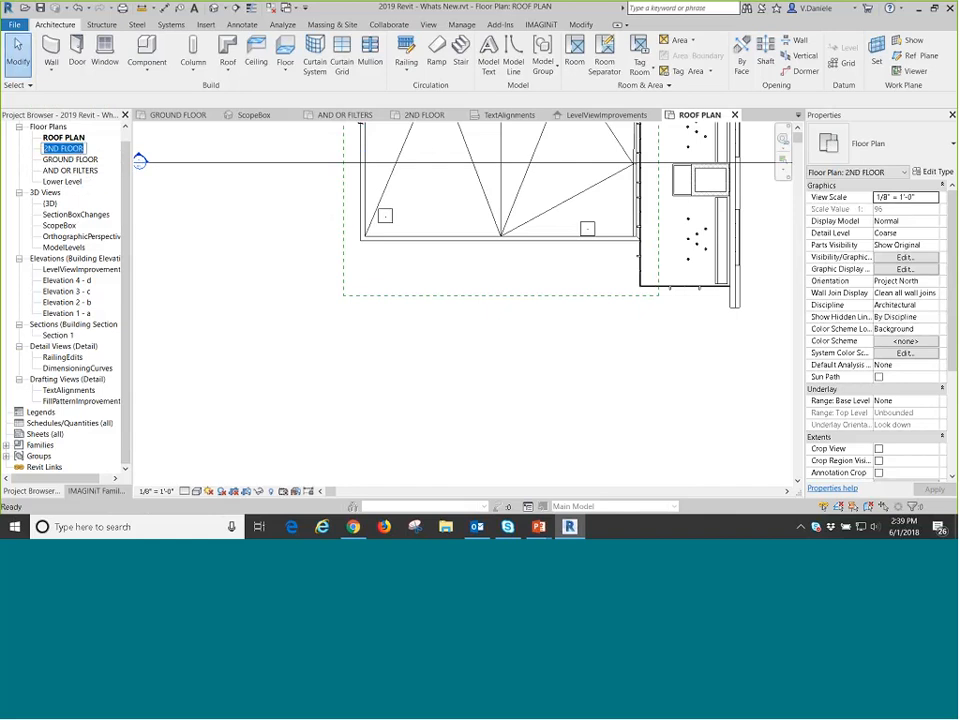
pyautogui.click(230, 300)
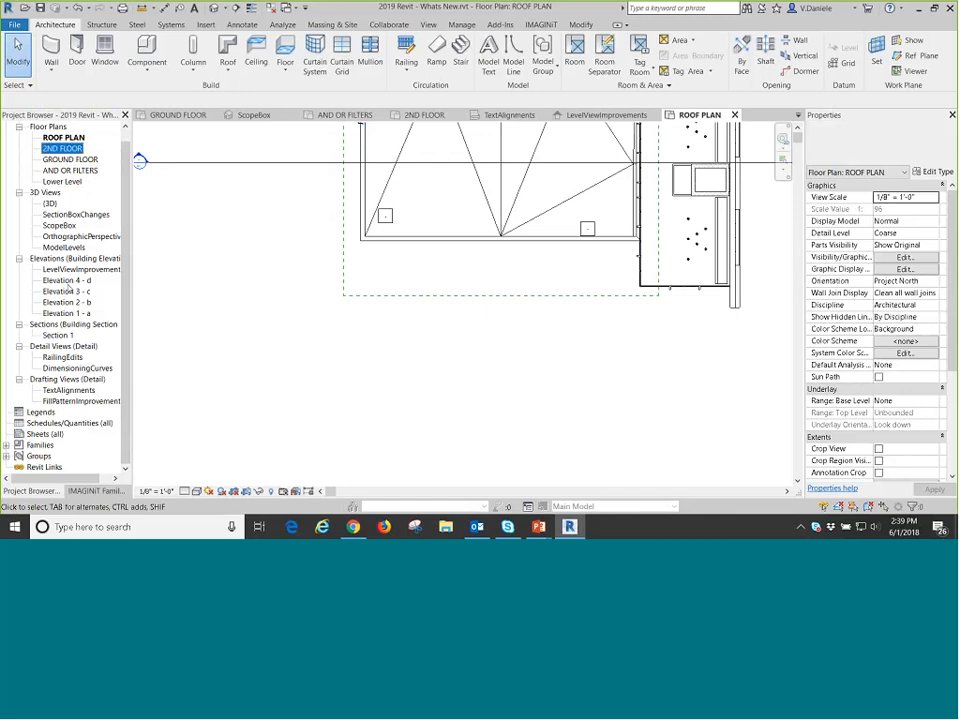
# Open the LevelViewImprovements elevation and inspect the GROUND FLOOR level head beside the building.
pyautogui.doubleClick(84, 269)
pyautogui.scroll(6, 628, 349)
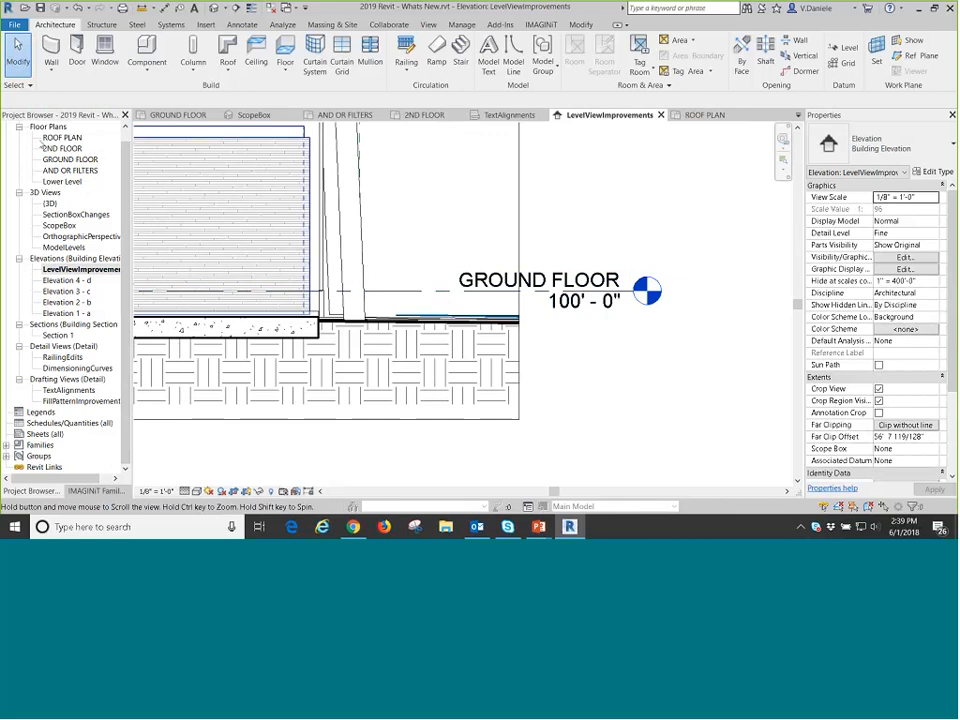
pyautogui.click(73, 139)
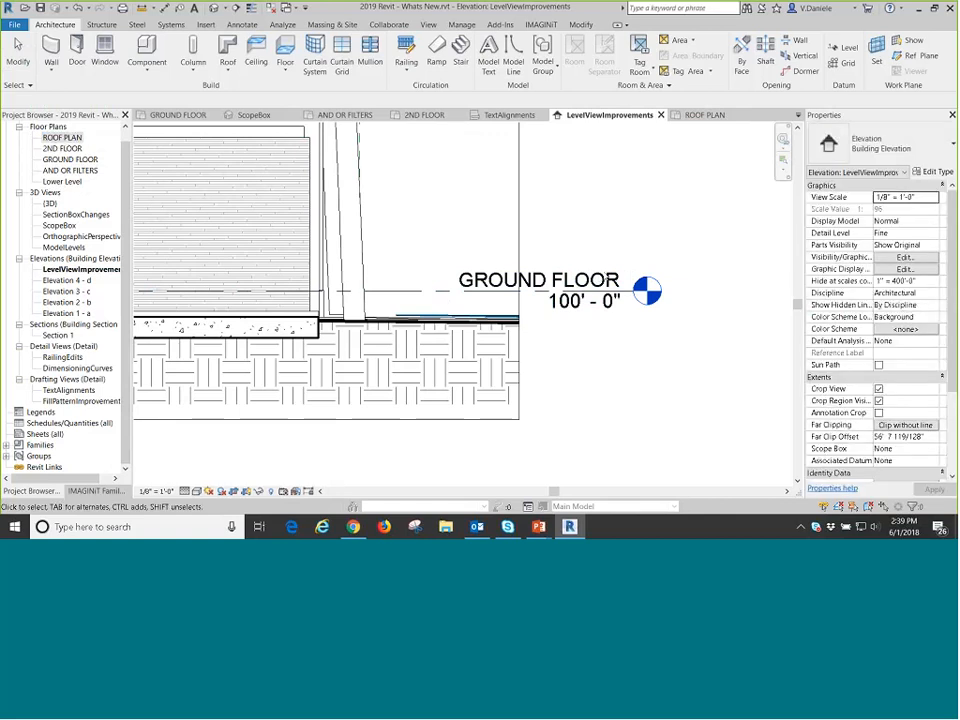
pyautogui.click(580, 290)
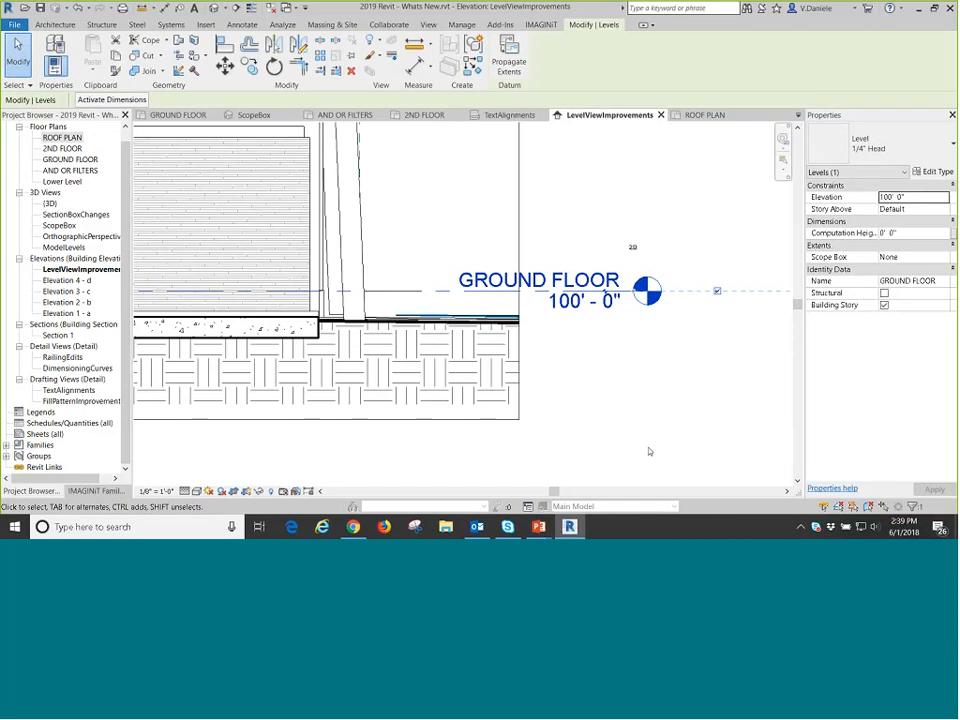
pyautogui.click(647, 336)
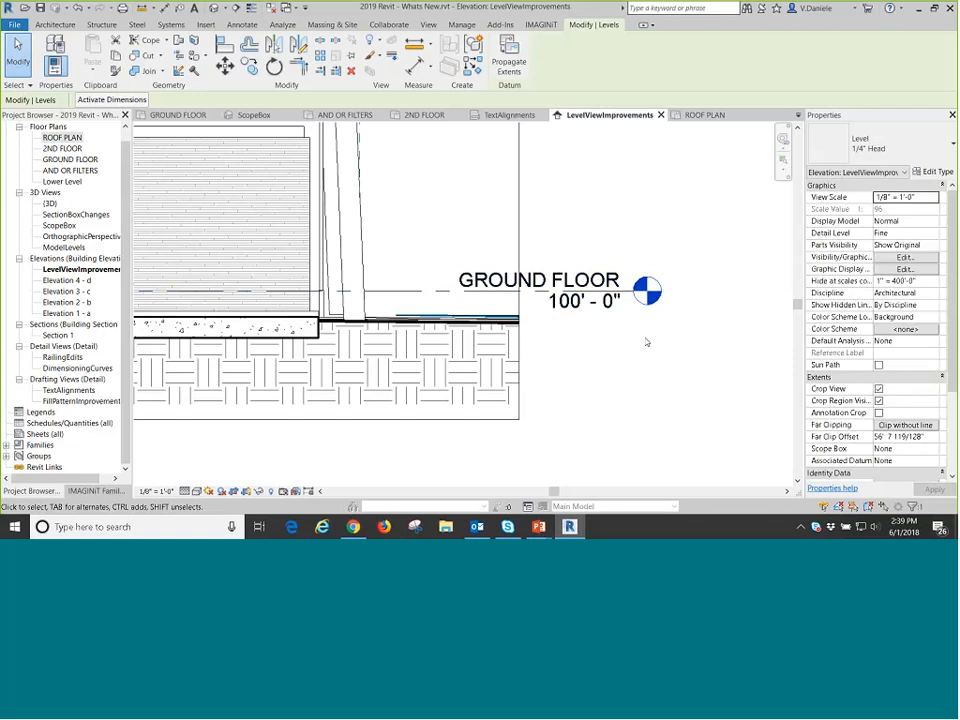
# Try to delete the GROUND FLOOR level, review which elements and views would be removed with it, and cancel the deletion.
pyautogui.click(700, 297)
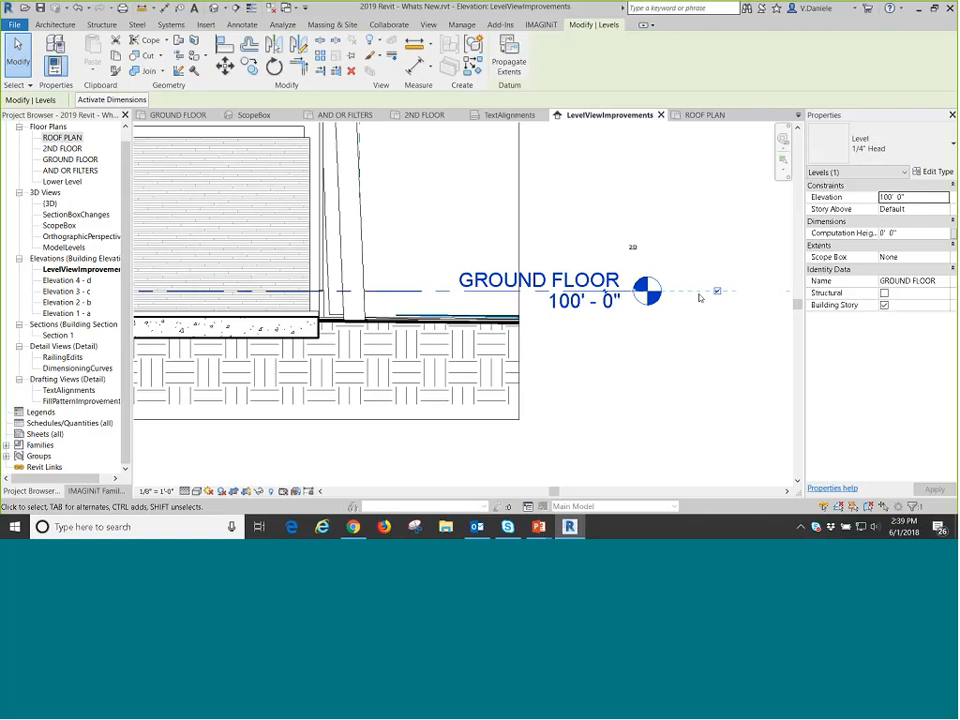
pyautogui.press('Delete')
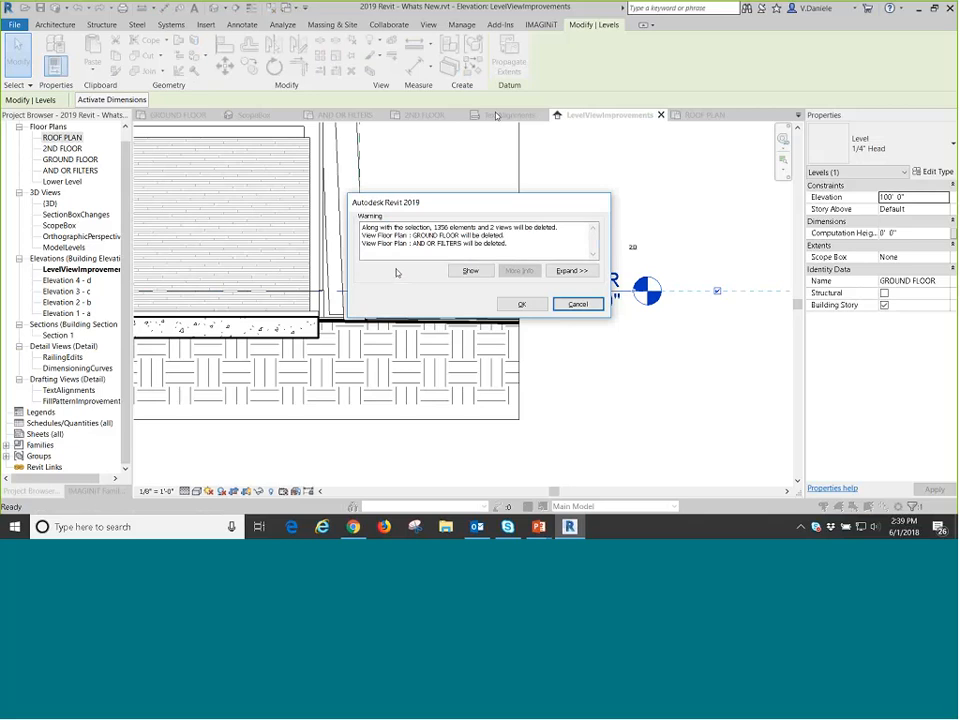
pyautogui.moveTo(362, 227); pyautogui.dragTo(563, 225)
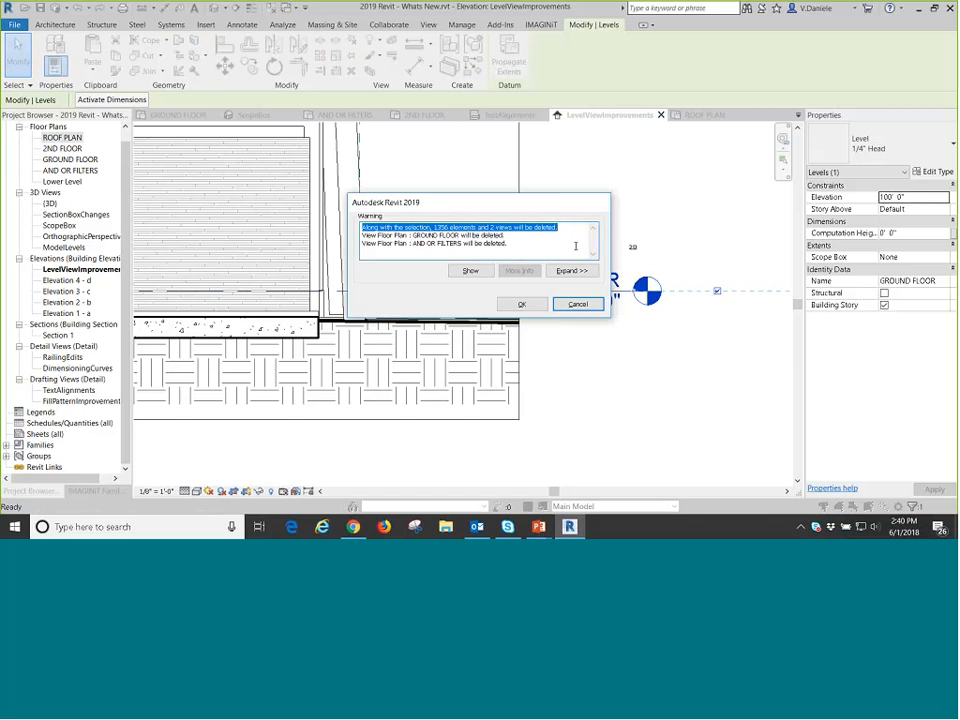
pyautogui.moveTo(362, 235)
pyautogui.mouseDown()
pyautogui.moveTo(392, 235)
pyautogui.moveTo(362, 228)
pyautogui.mouseUp()
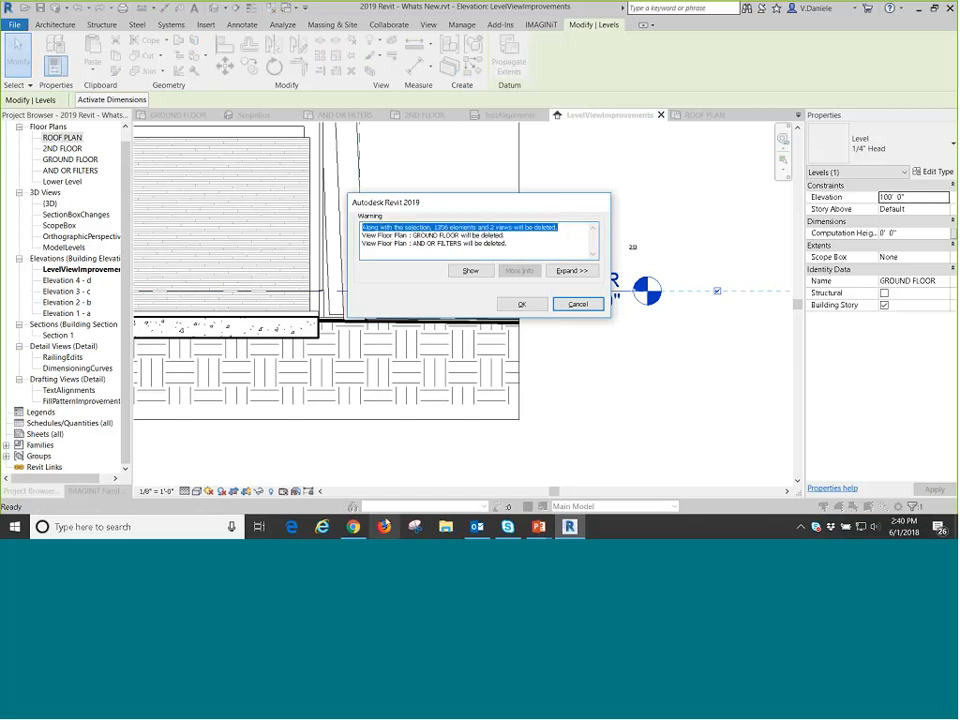
pyautogui.click(594, 306)
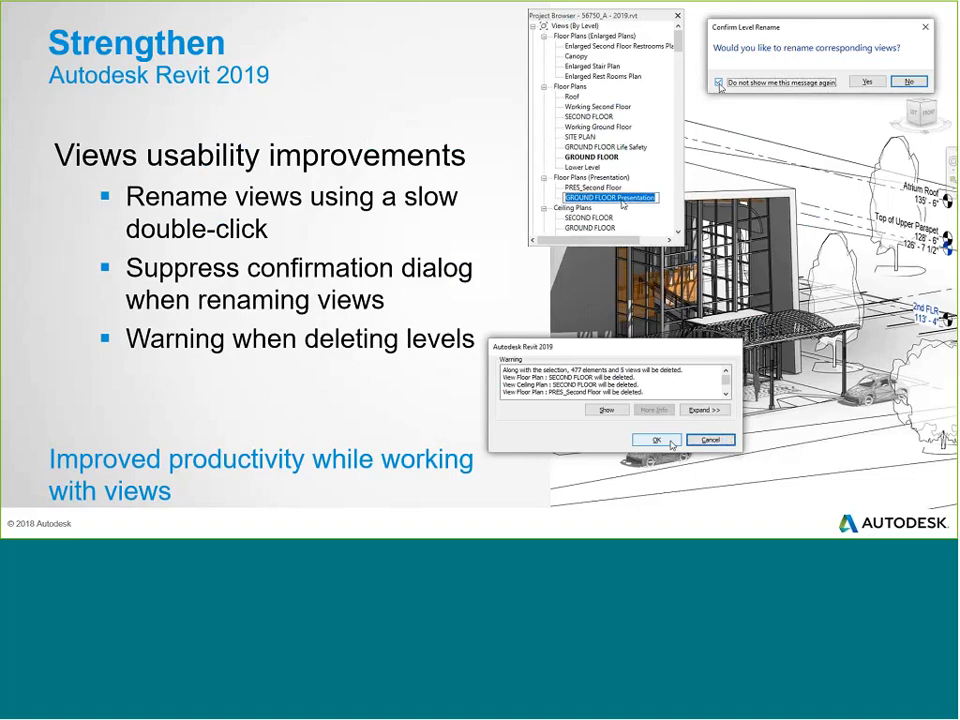
# Switch to the PowerPoint slide show and advance to the File version in Open dialog slide.
pyautogui.press('Right')
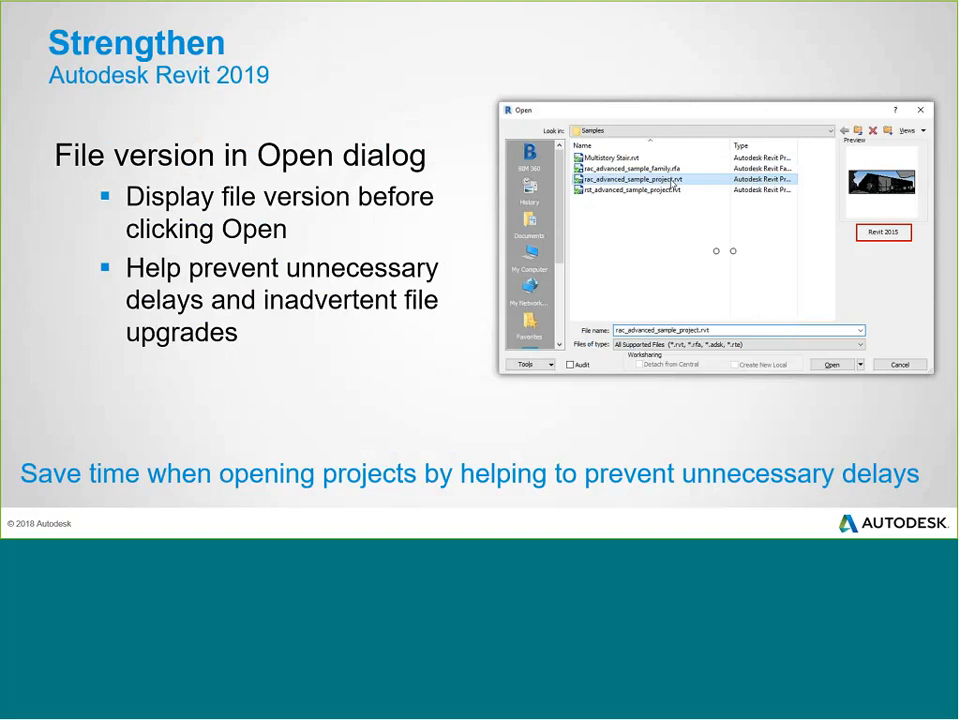
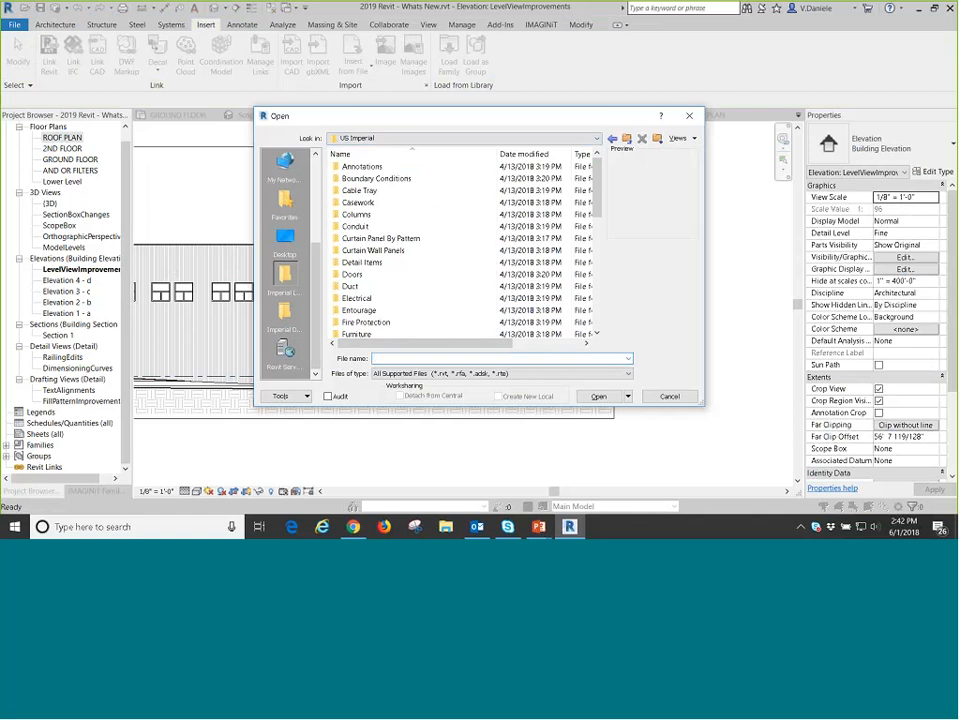
# Select Door-Double-Glass.rfa in the Doors folder to check its file version in the preview, and cancel without opening it.
pyautogui.doubleClick(354, 274)
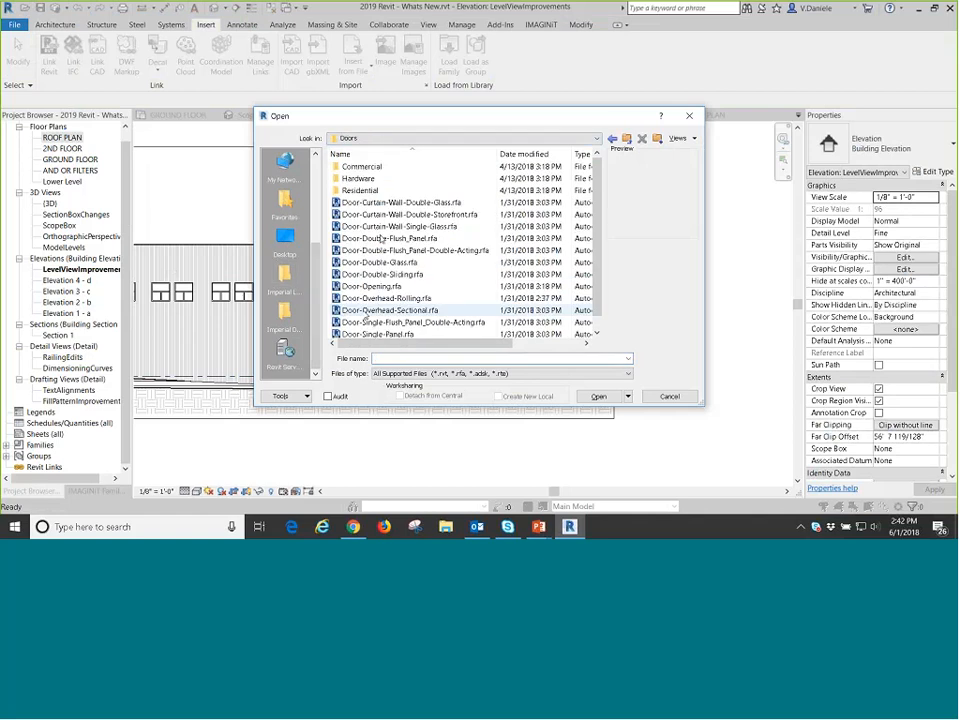
pyautogui.click(379, 262)
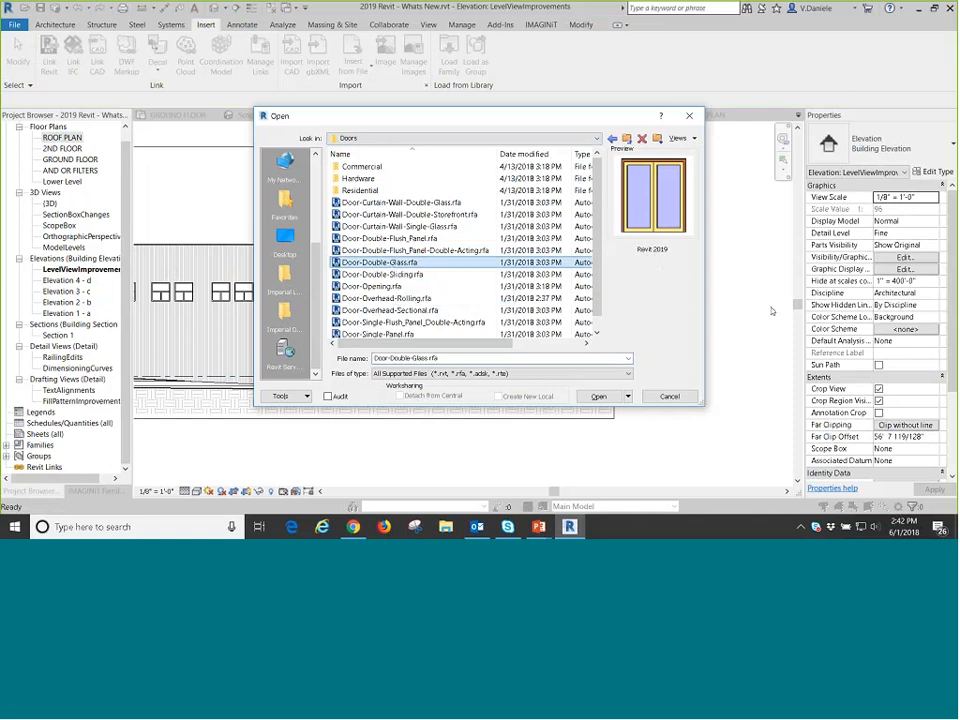
pyautogui.click(677, 253)
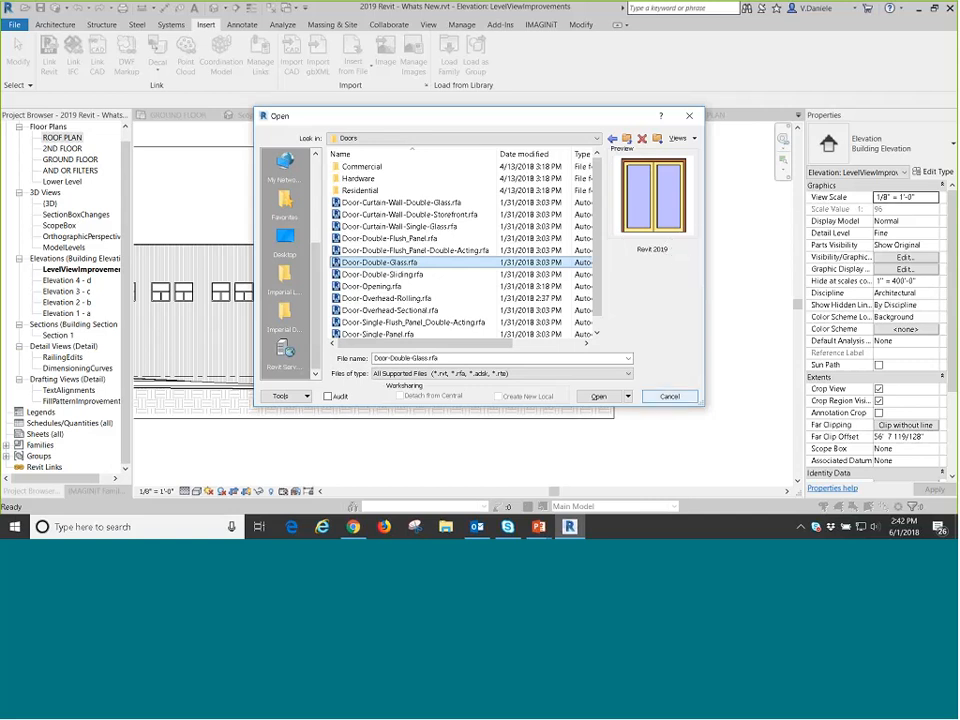
pyautogui.click(669, 396)
pyautogui.scroll(2, 544, 370)
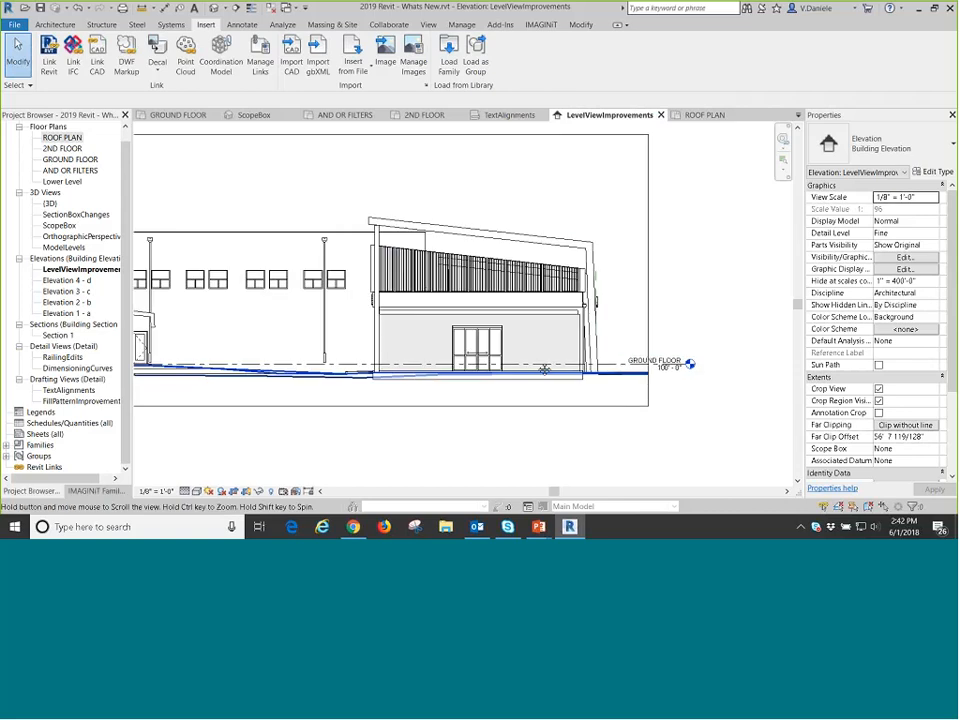
pyautogui.moveTo(544, 370); pyautogui.dragTo(596, 359, button='middle')
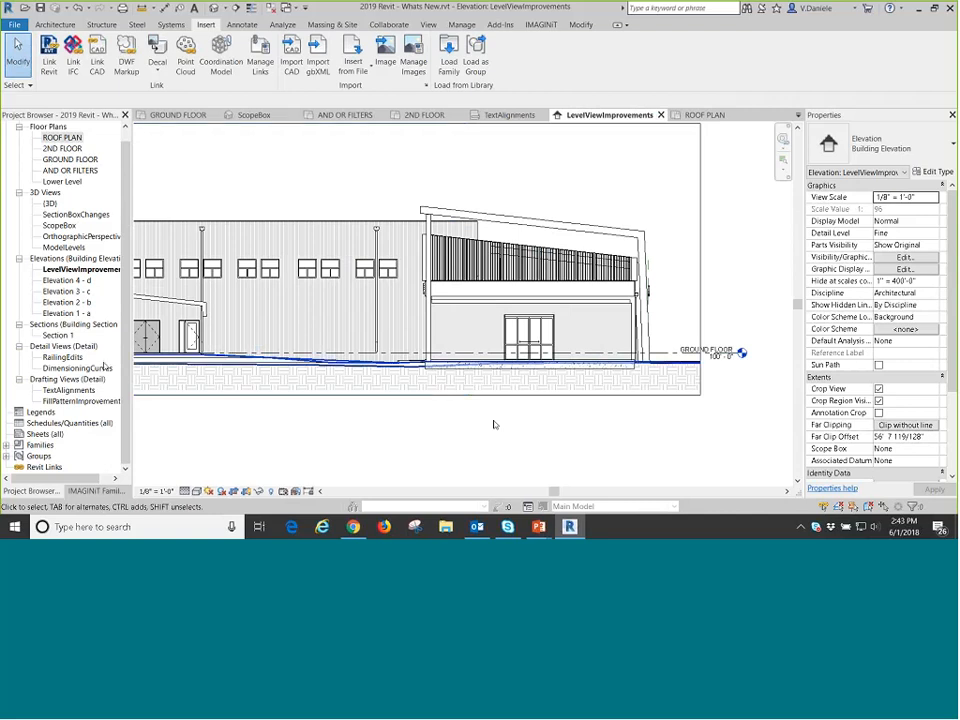
# Open the DimensioningCurves detail view and inspect the dimensioned circular rail profiles.
pyautogui.click(62, 137)
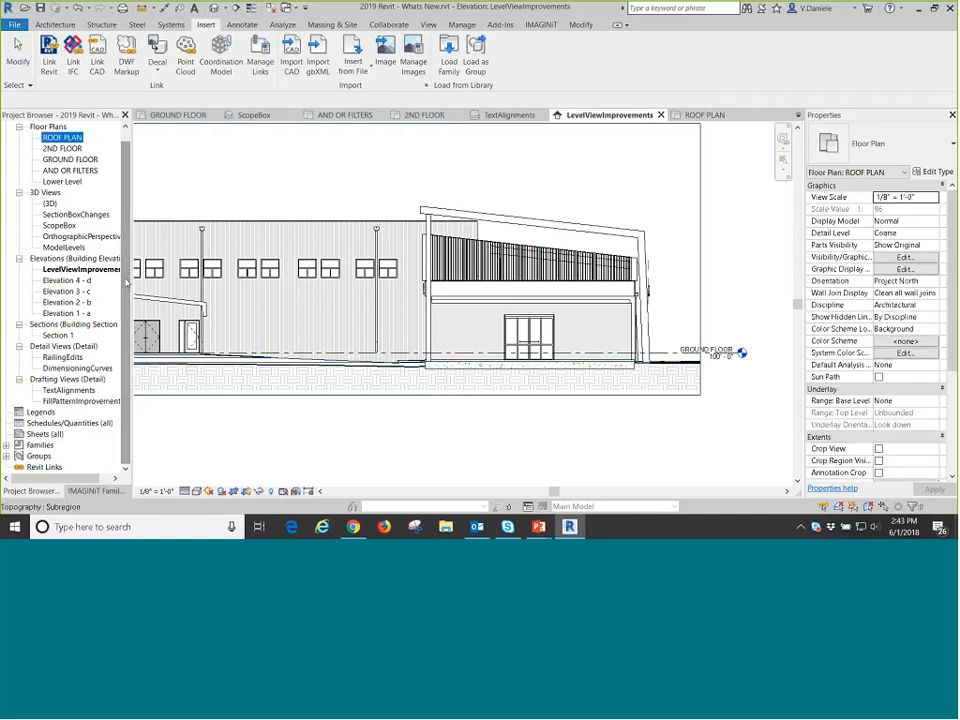
pyautogui.doubleClick(78, 368)
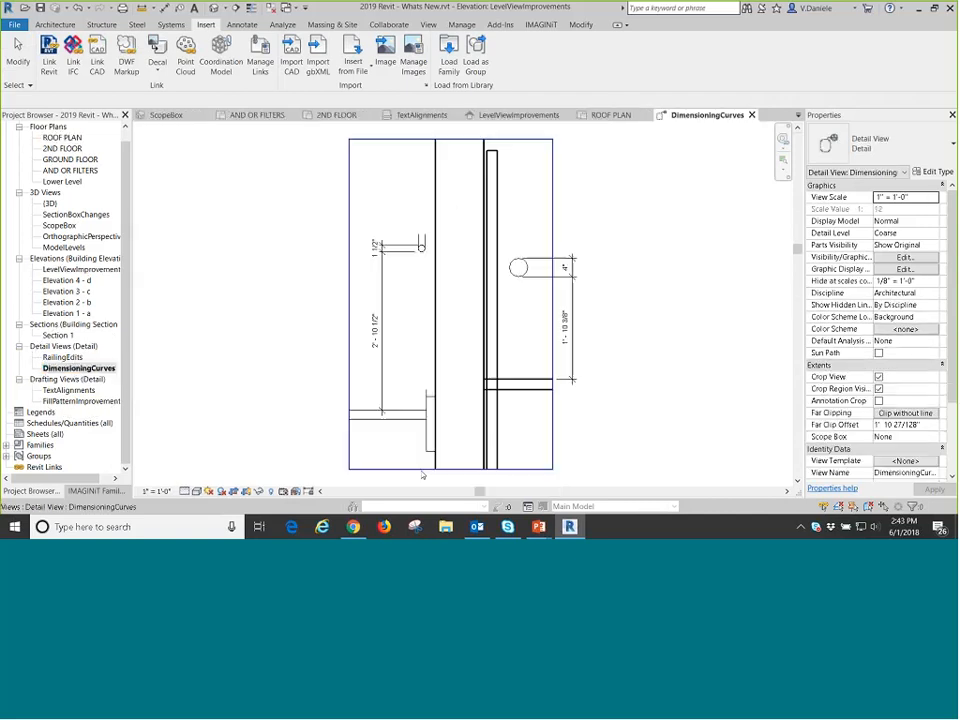
pyautogui.scroll(3, 400, 290)
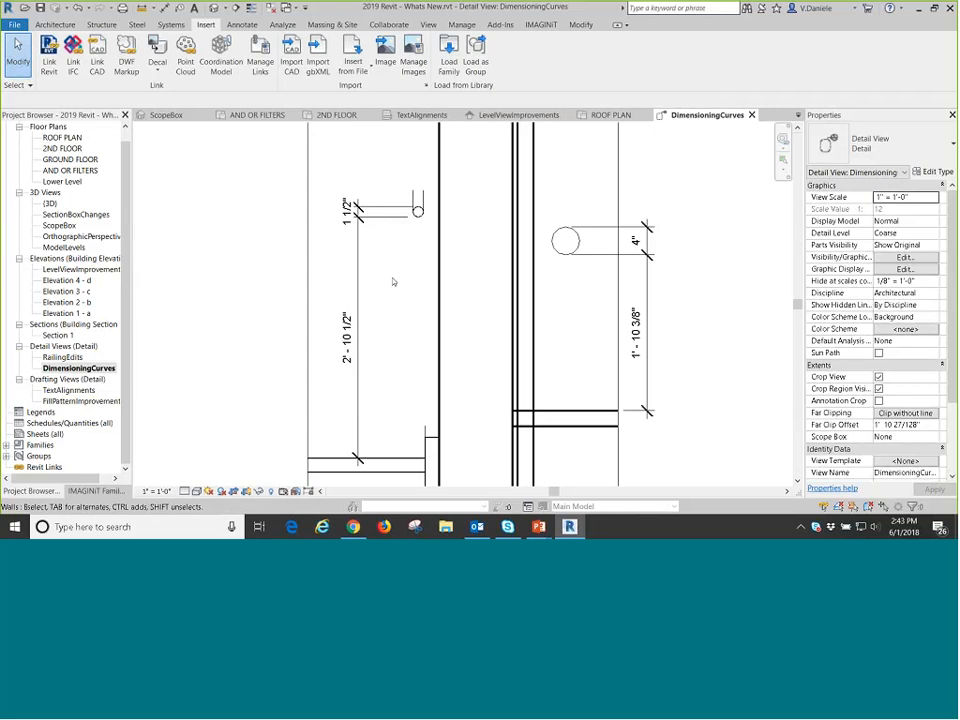
pyautogui.scroll(-3, 393, 282)
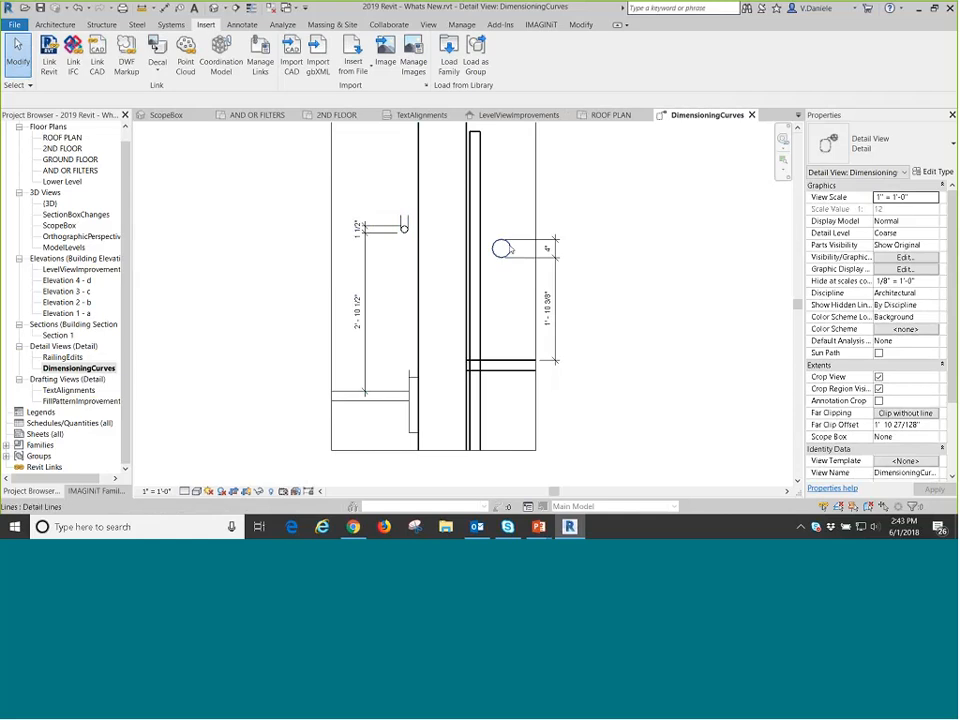
# Delete the vertical dimension string that measures the smaller circular rail profile and its height above the tread.
pyautogui.click(364, 300)
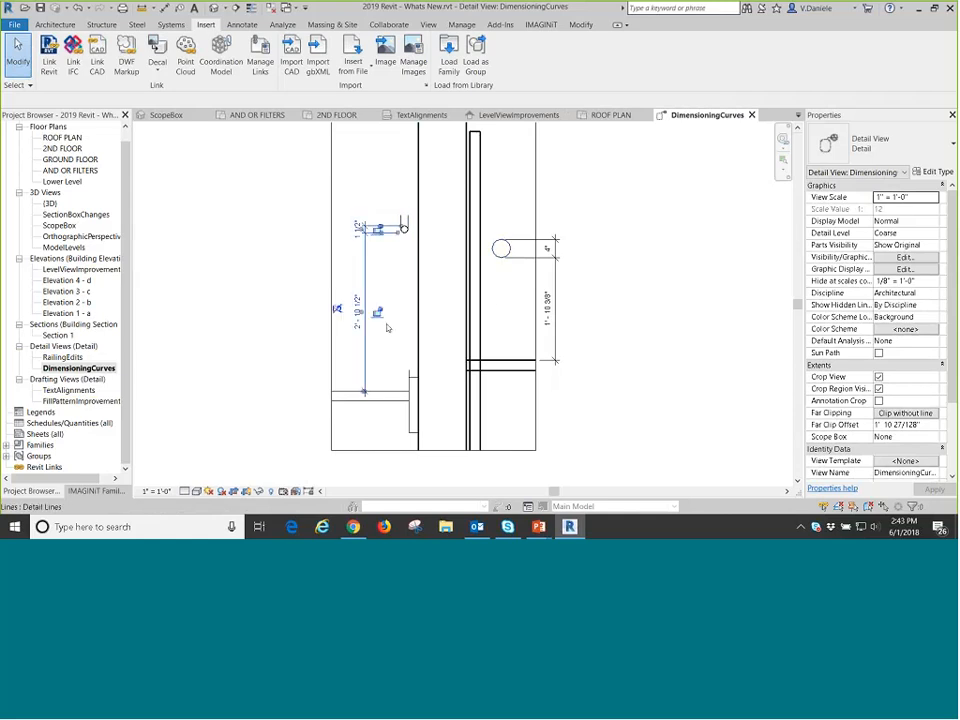
pyautogui.scroll(2, 404, 241)
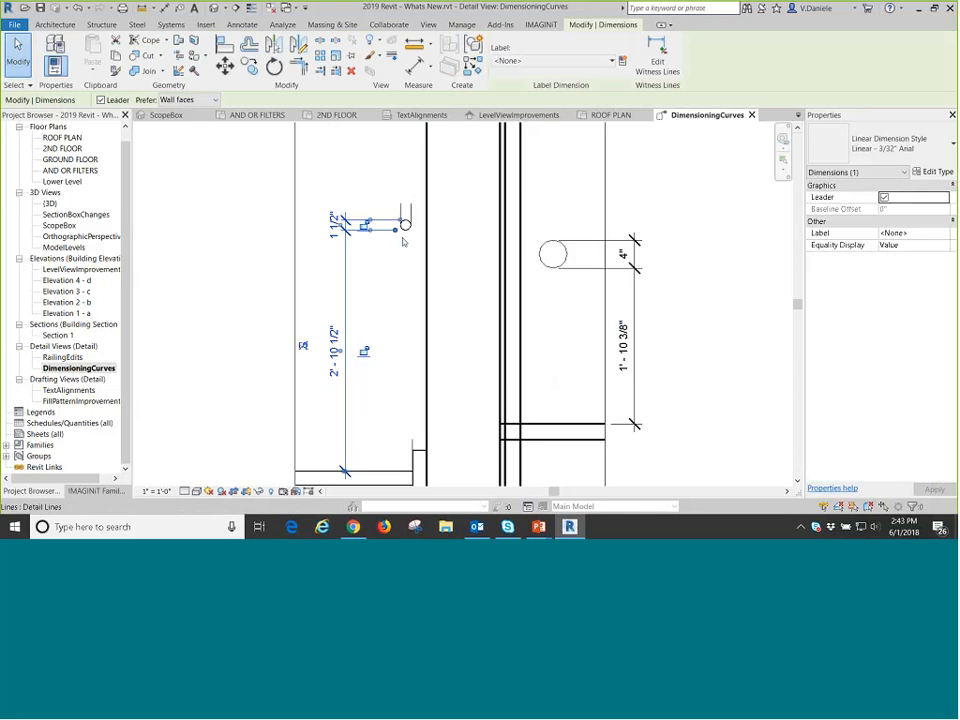
pyautogui.click(205, 24)
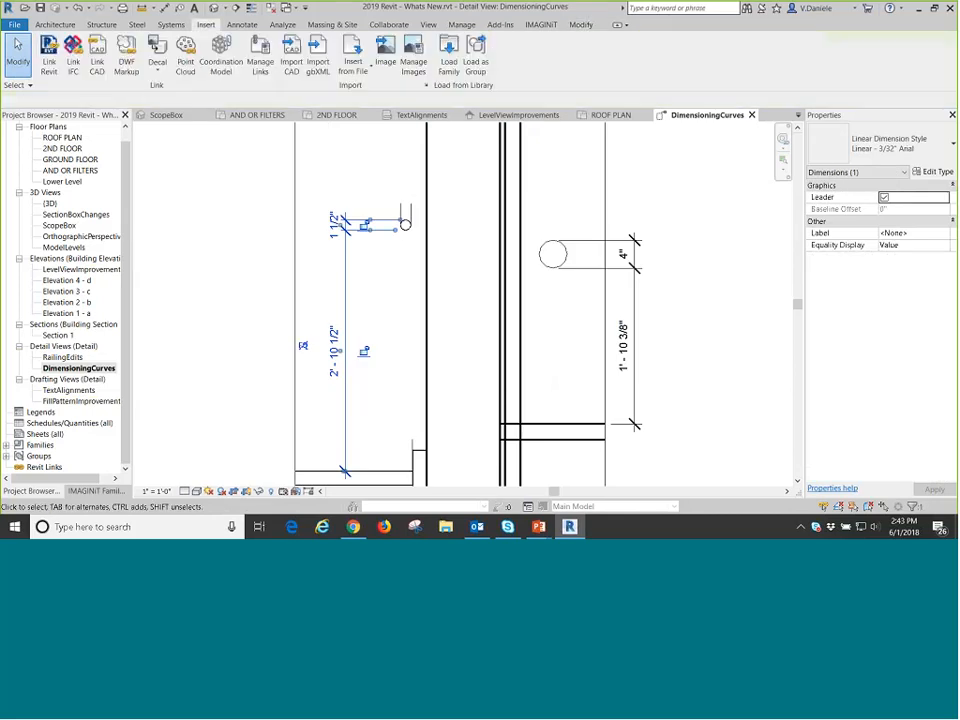
pyautogui.press('Delete')
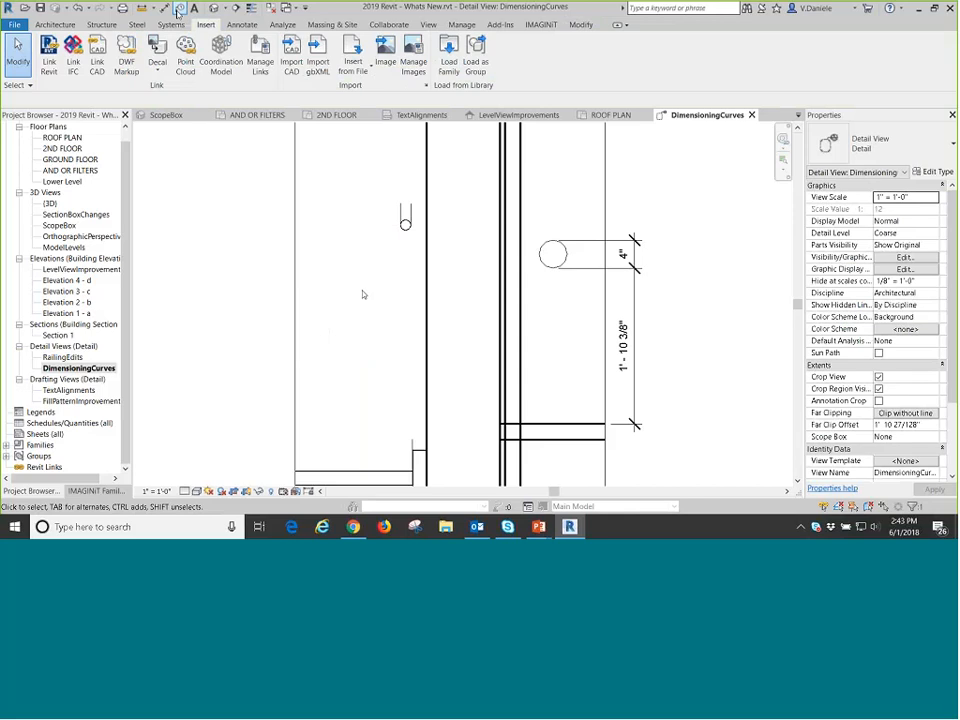
# Place two aligned vertical dimensions from the tread line, one to the bottom and one to the top of the small rail circle.
pyautogui.press('d')
pyautogui.press('i')
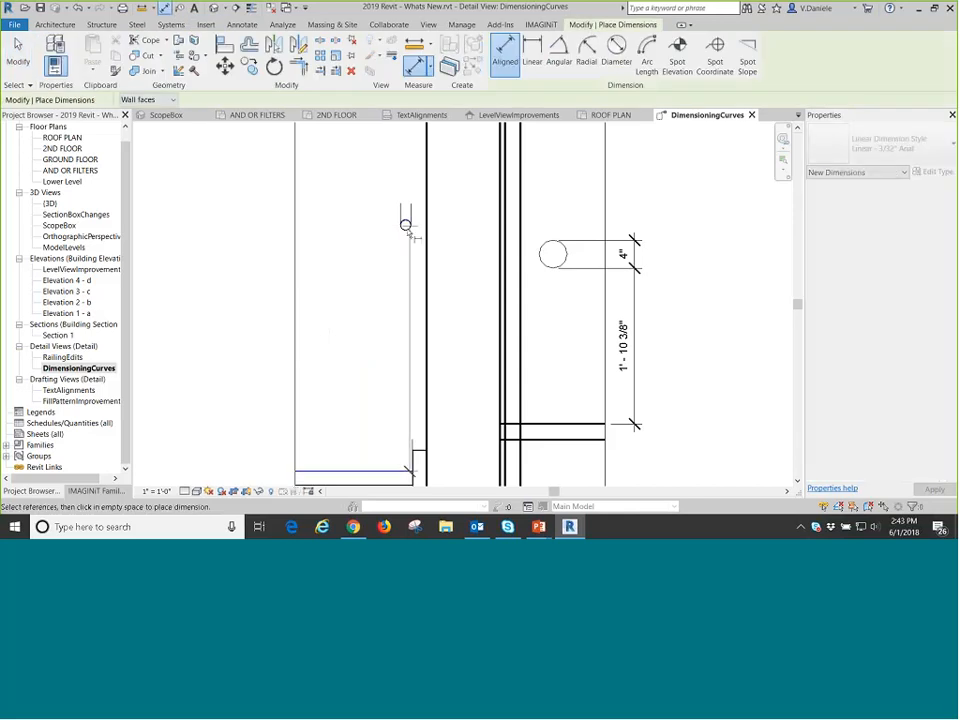
pyautogui.click(406, 226)
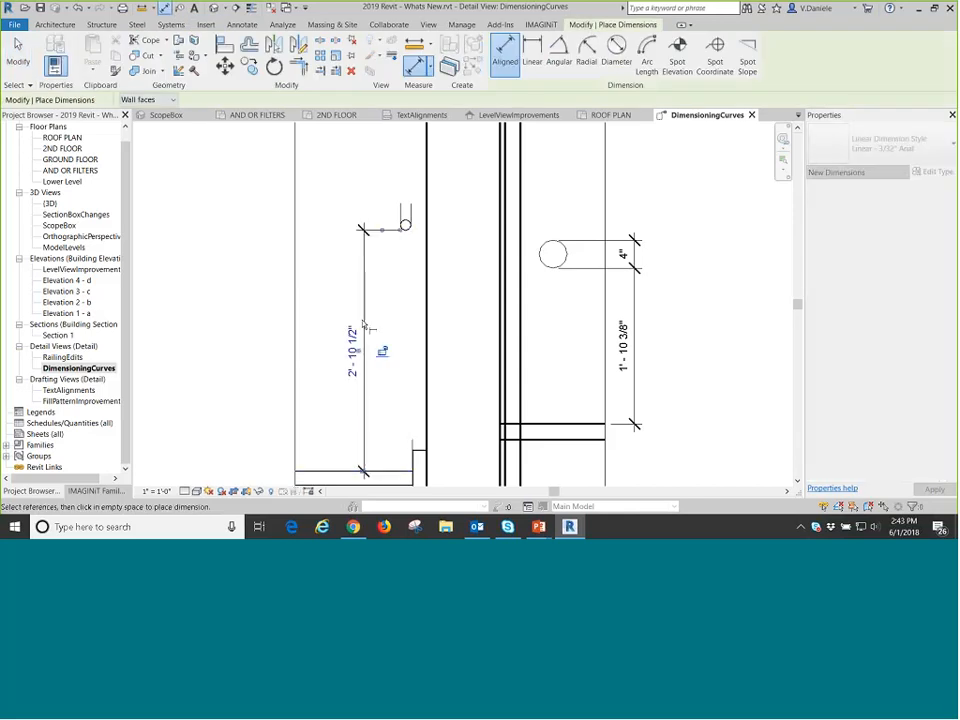
pyautogui.click(365, 326)
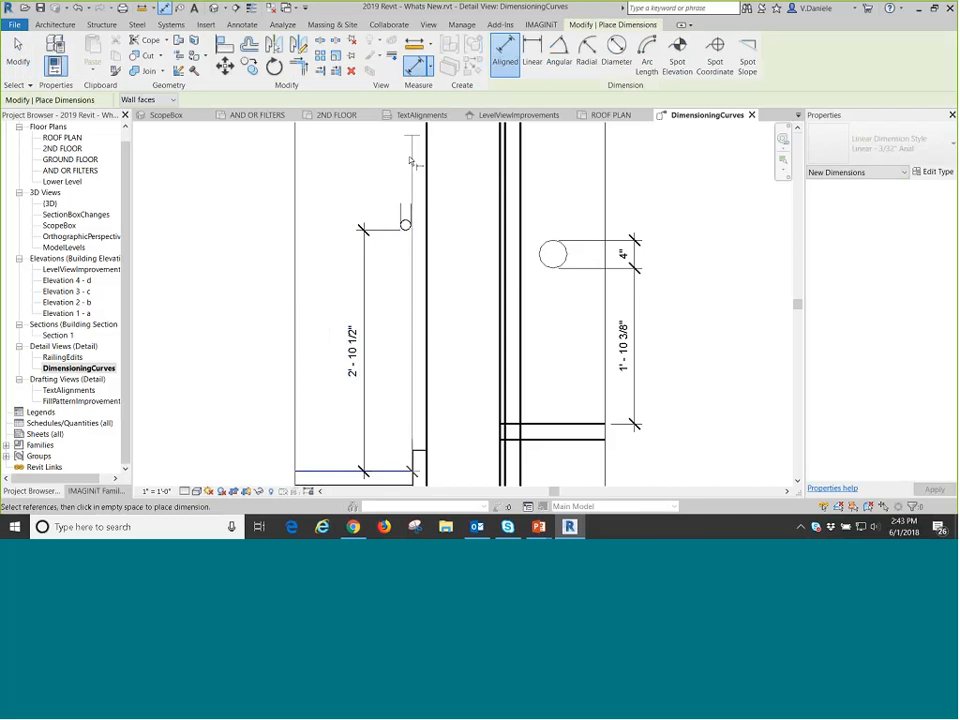
pyautogui.click(405, 221)
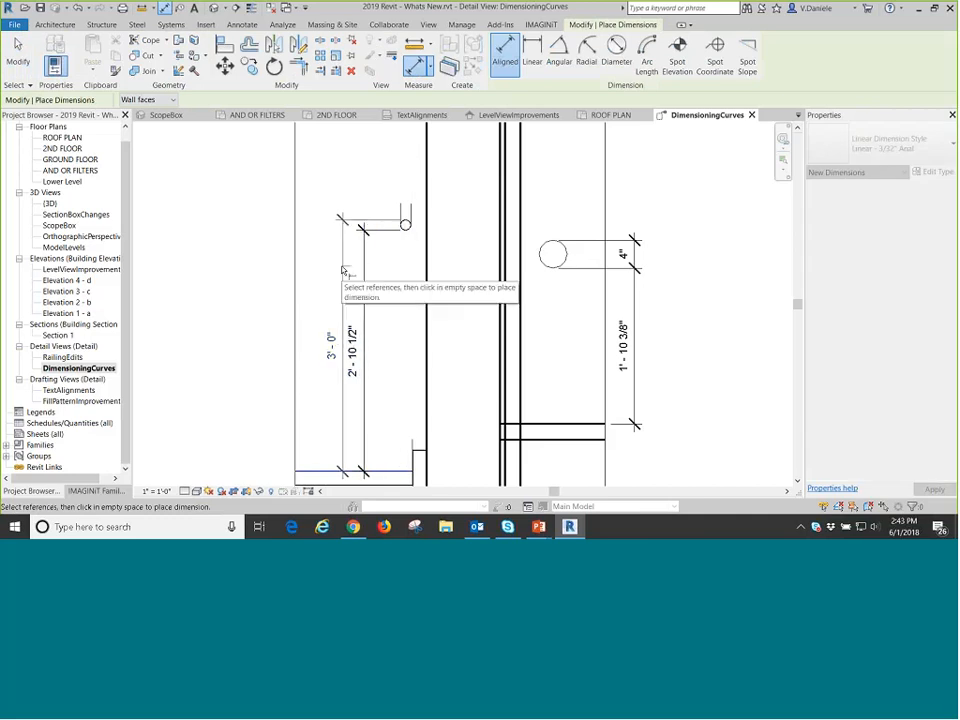
pyautogui.click(342, 270)
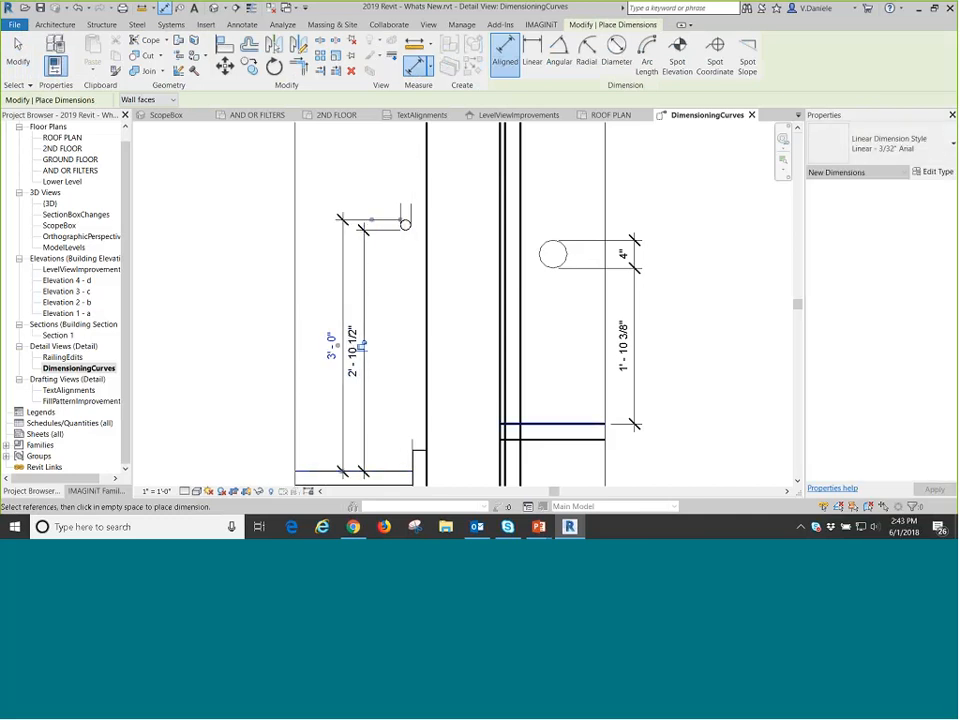
pyautogui.scroll(-3, 380, 160)
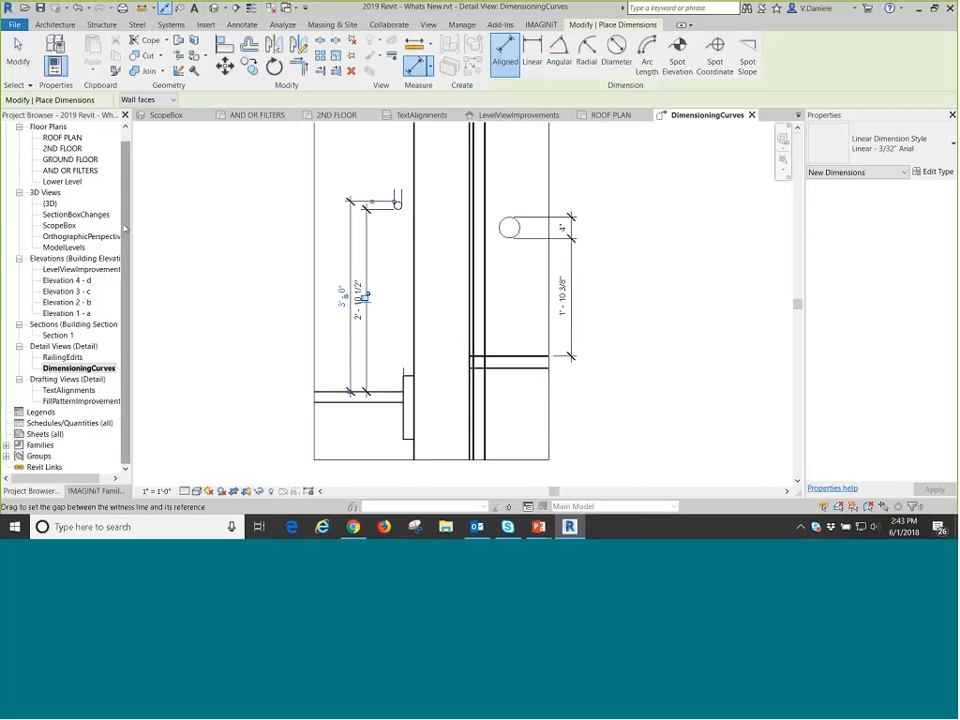
# Open the GROUND FLOOR floor plan and locate the section line running through the stair area.
pyautogui.moveTo(126, 228); pyautogui.dragTo(126, 204)
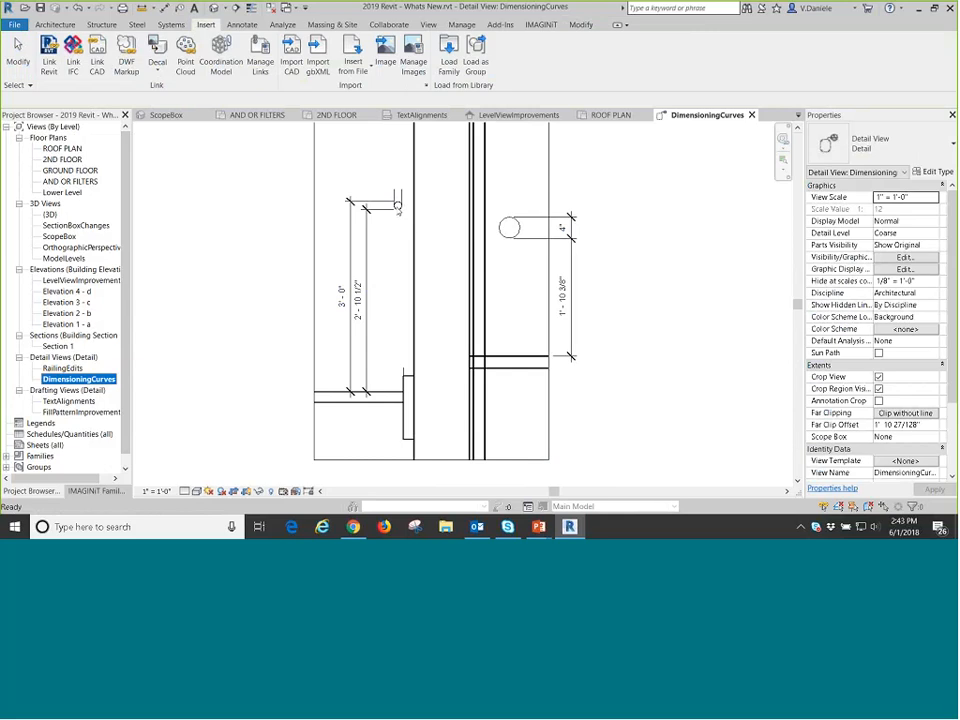
pyautogui.click(67, 171)
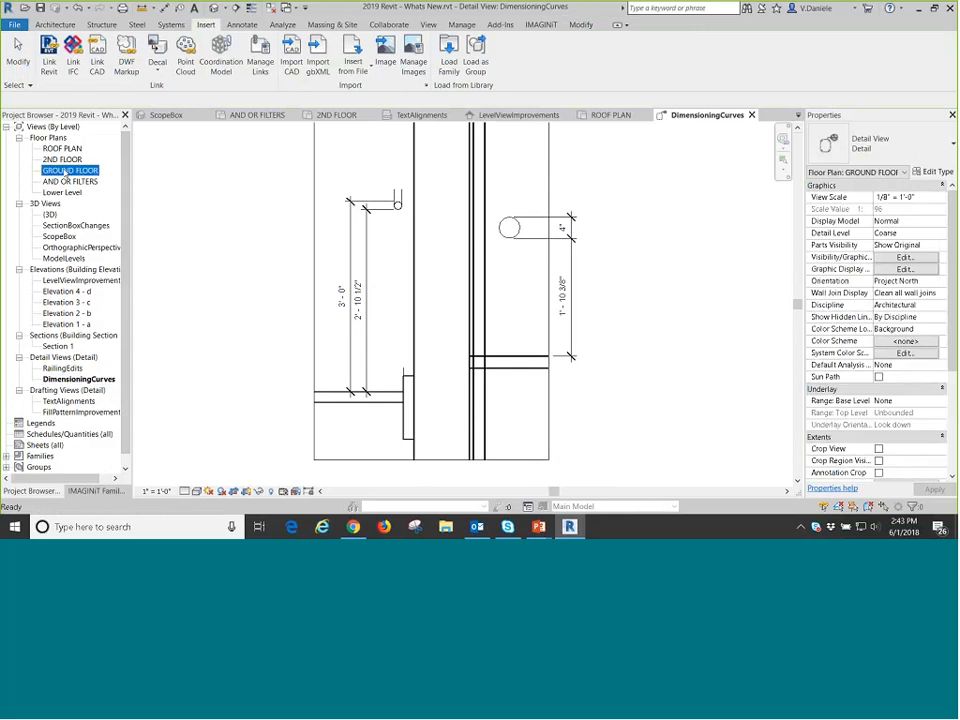
pyautogui.doubleClick(67, 171)
pyautogui.scroll(6, 328, 258)
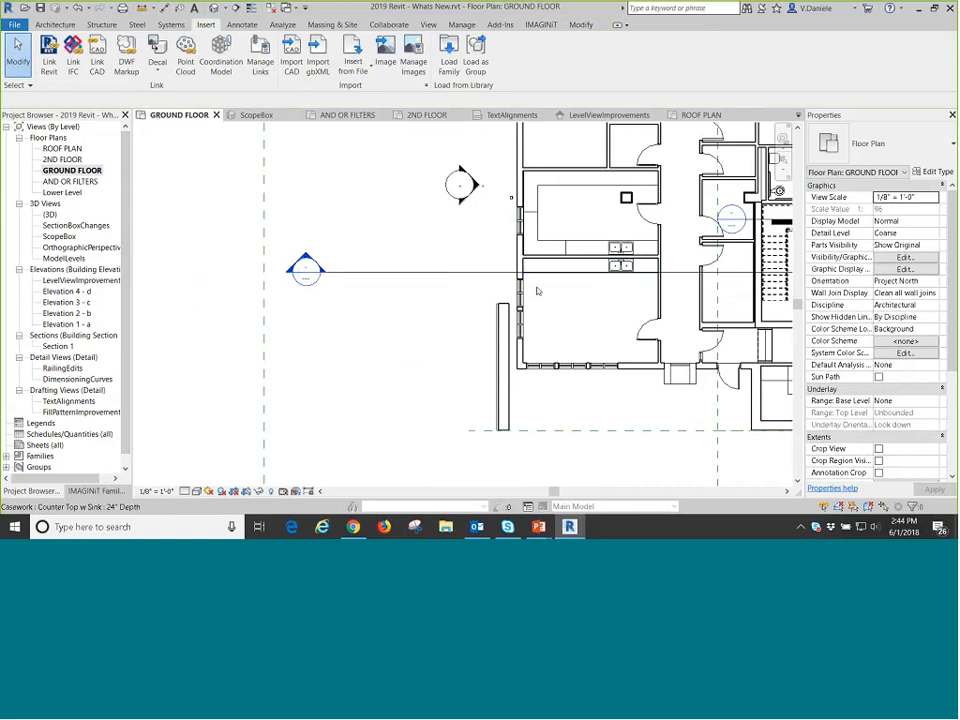
pyautogui.moveTo(537, 322); pyautogui.dragTo(246, 312, button='middle')
pyautogui.scroll(3, 488, 270)
pyautogui.scroll(-3, 488, 270)
pyautogui.moveTo(368, 281); pyautogui.dragTo(576, 283, button='middle')
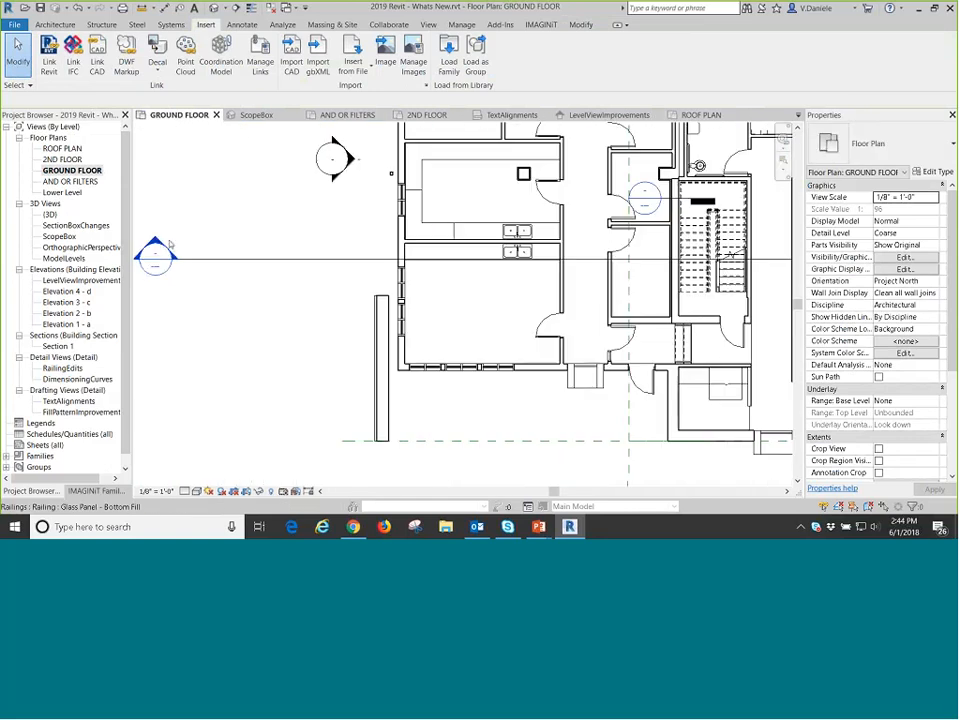
# Open Section 1 from its section head in the plan and inspect the railings at the stair.
pyautogui.doubleClick(157, 250)
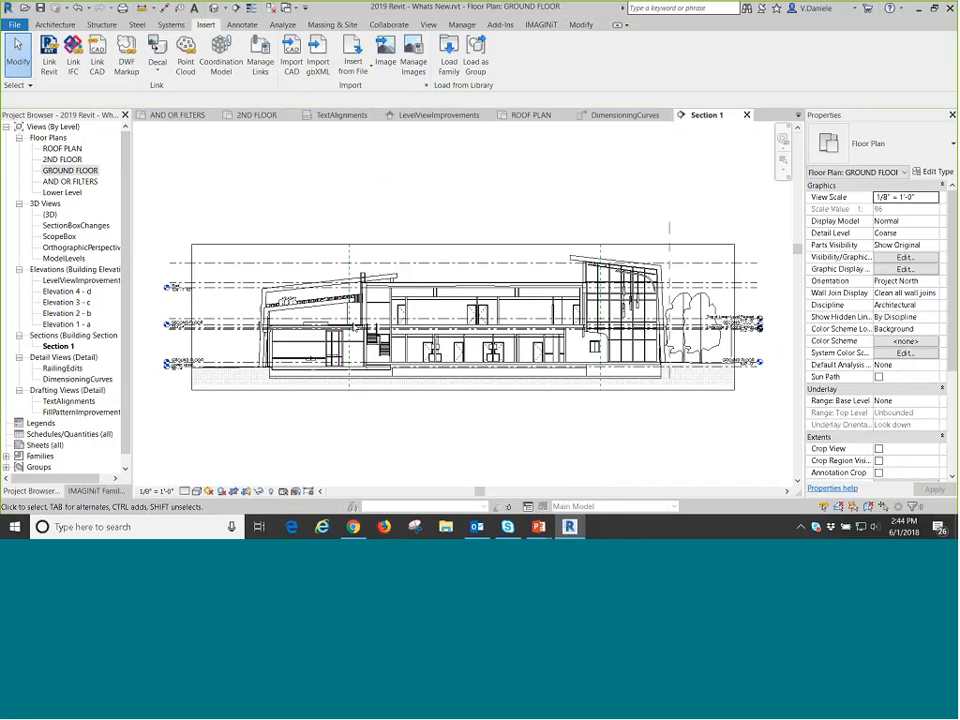
pyautogui.scroll(3, 382, 342)
pyautogui.scroll(5, 382, 342)
pyautogui.moveTo(444, 324); pyautogui.dragTo(424, 364, button='middle')
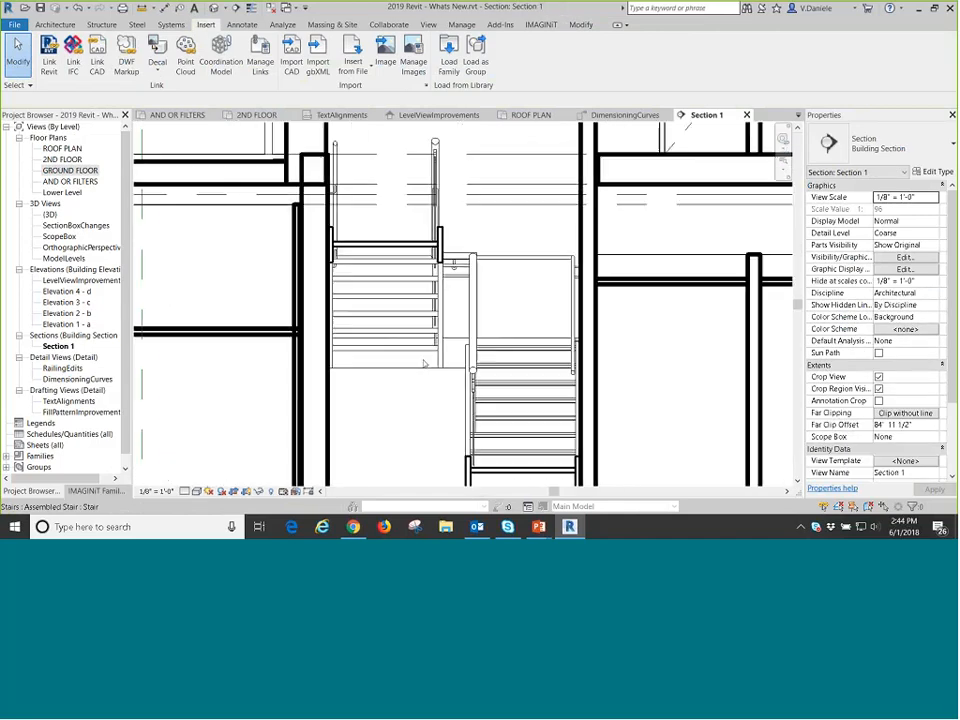
pyautogui.scroll(1, 445, 198)
pyautogui.scroll(2, 440, 185)
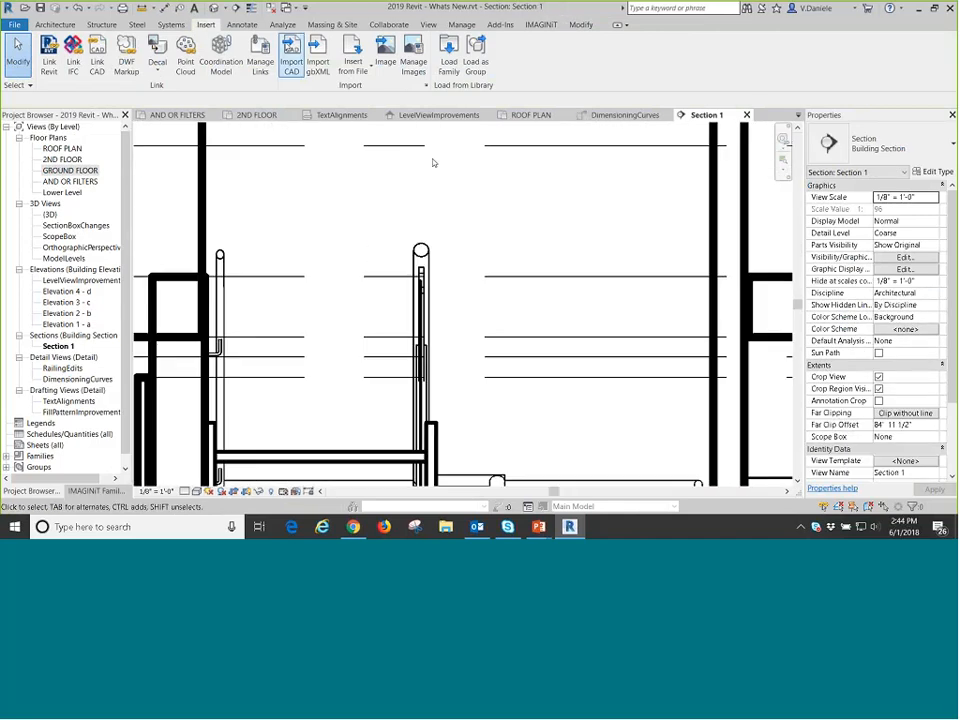
# Try to place an aligned dimension to the round top rail and wall handrail profiles at the stair in Section 1.
pyautogui.press('d')
pyautogui.press('i')
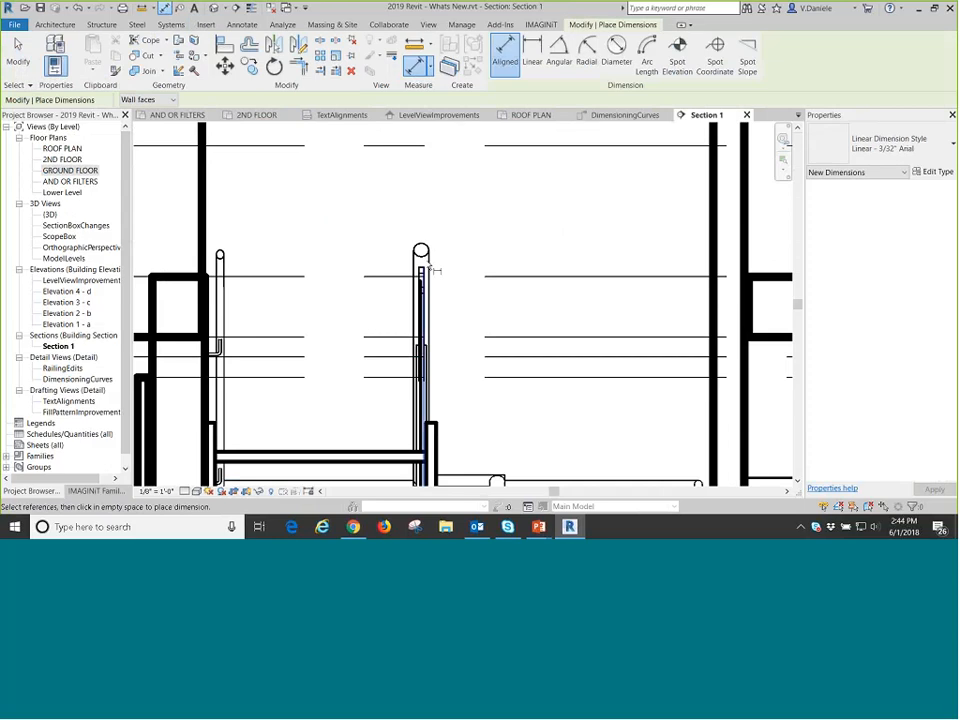
pyautogui.scroll(-1, 422, 288)
pyautogui.moveTo(422, 310); pyautogui.dragTo(443, 104, button='middle')
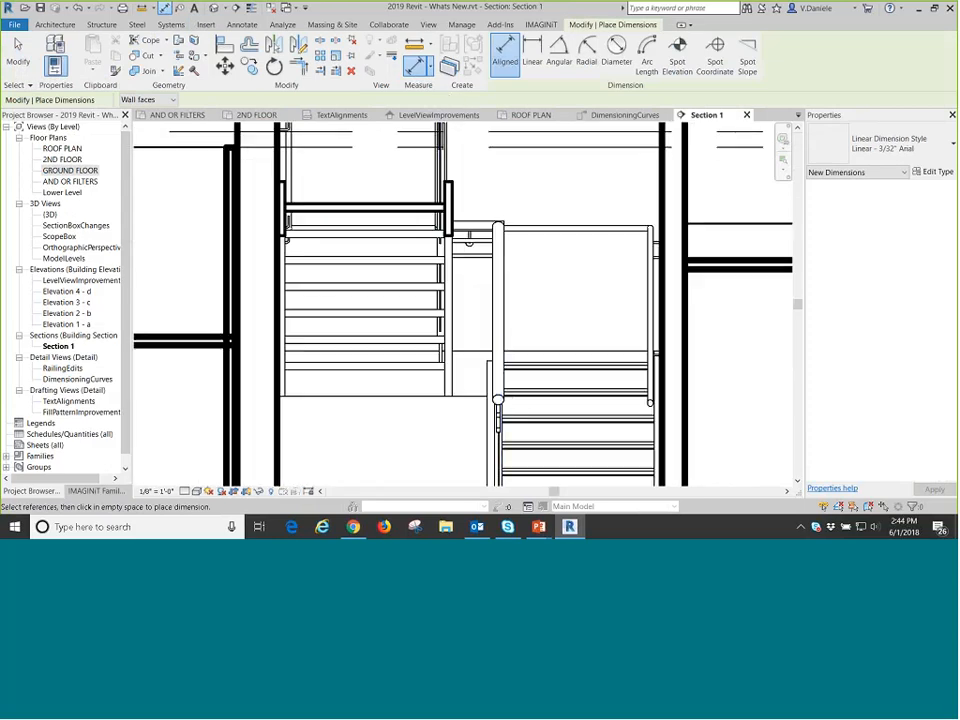
pyautogui.scroll(4, 498, 401)
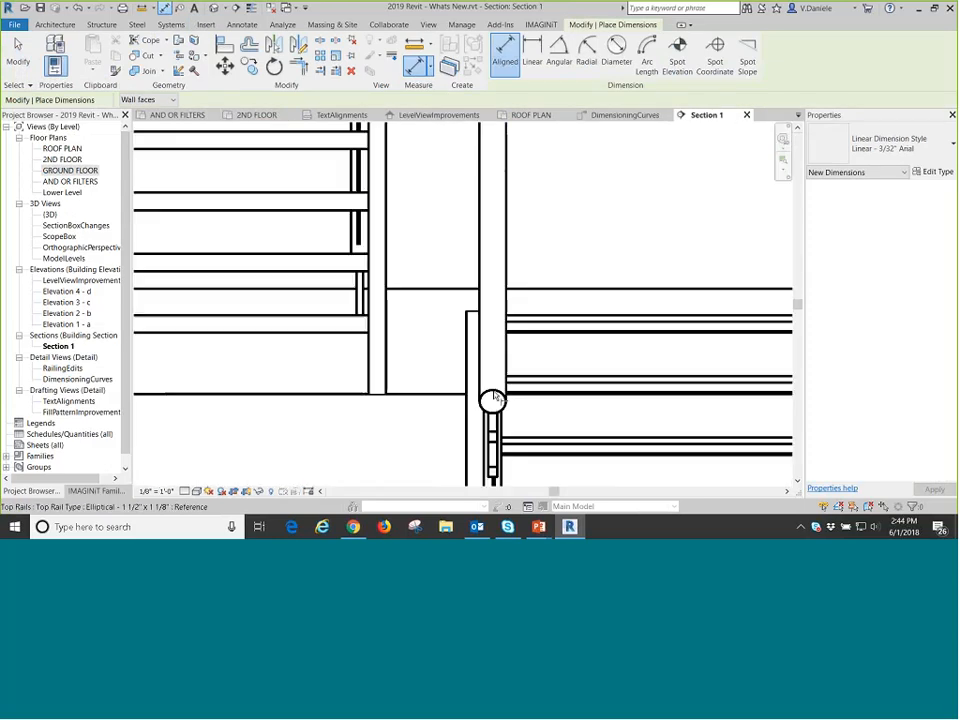
pyautogui.scroll(-4, 495, 398)
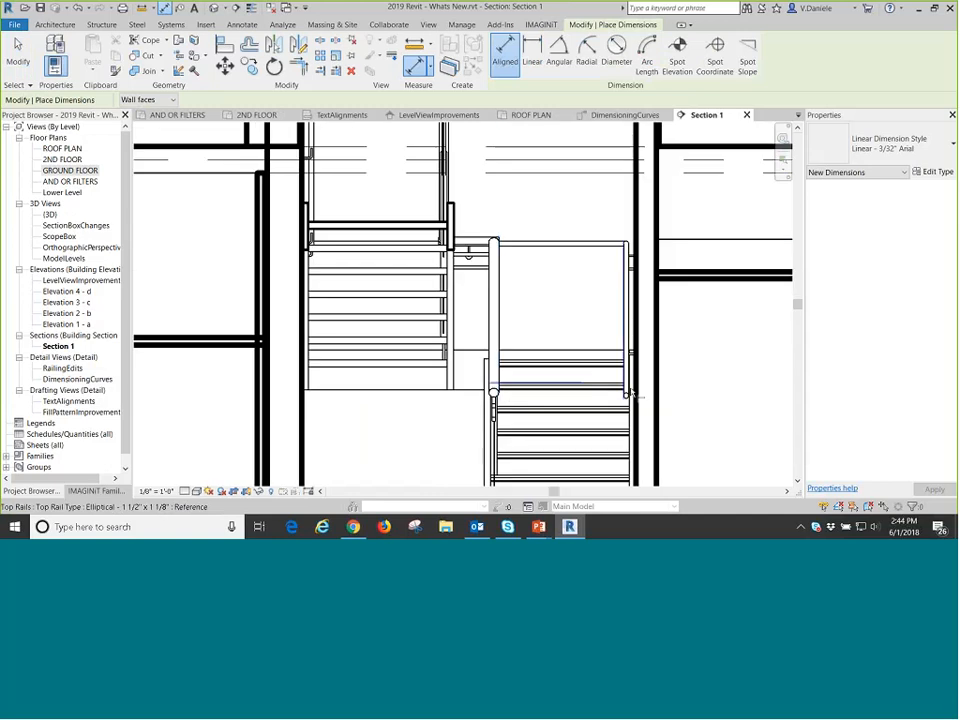
pyautogui.scroll(3, 626, 399)
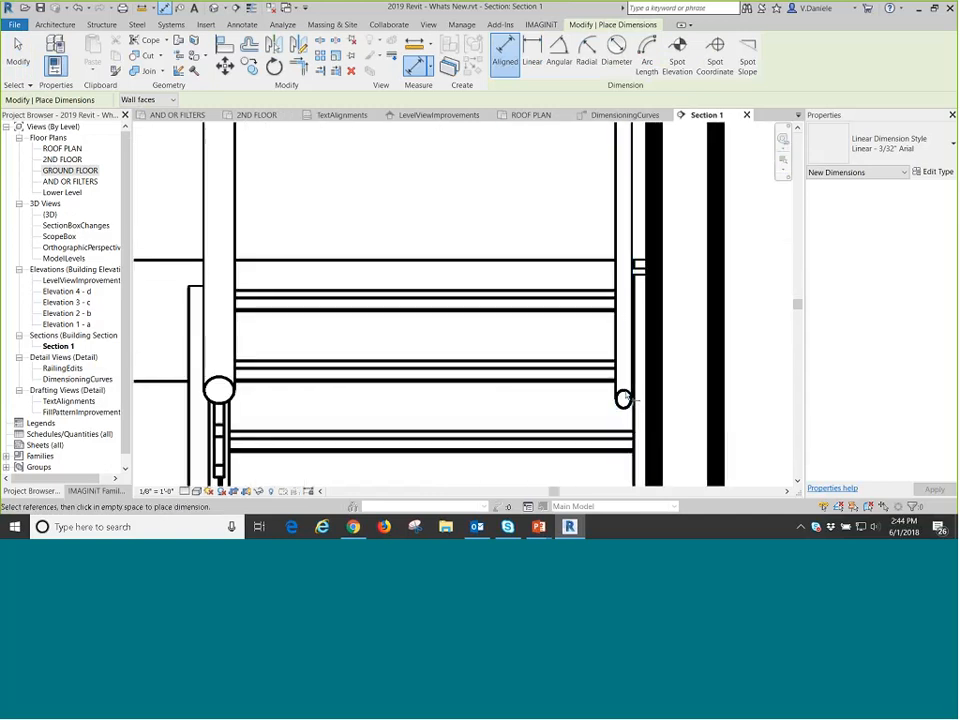
pyautogui.moveTo(630, 319); pyautogui.dragTo(570, 237, button='middle')
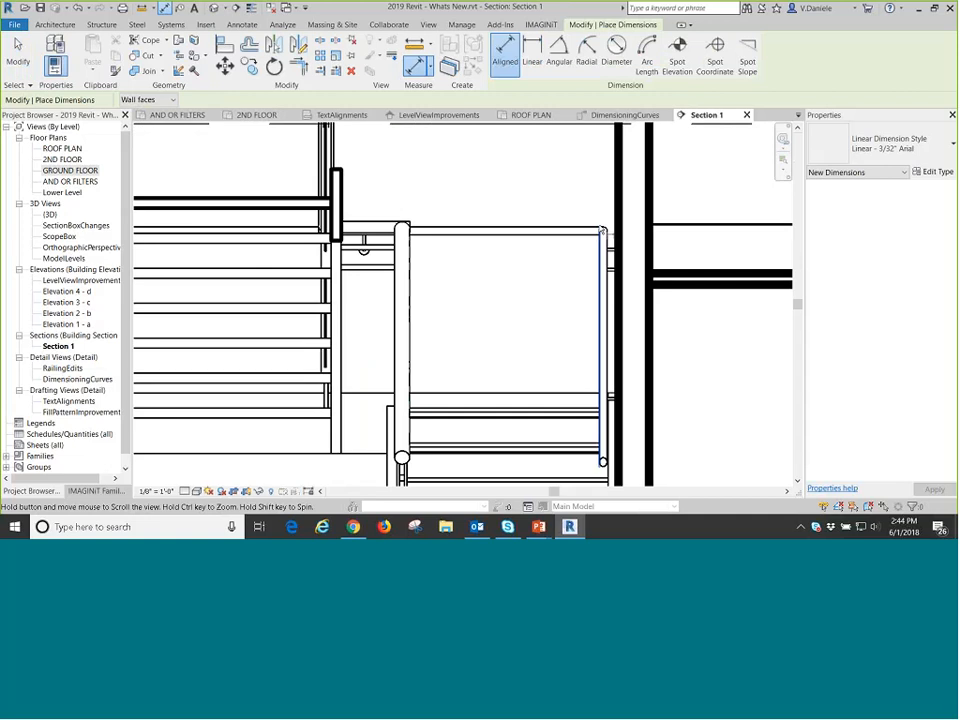
pyautogui.scroll(6, 570, 237)
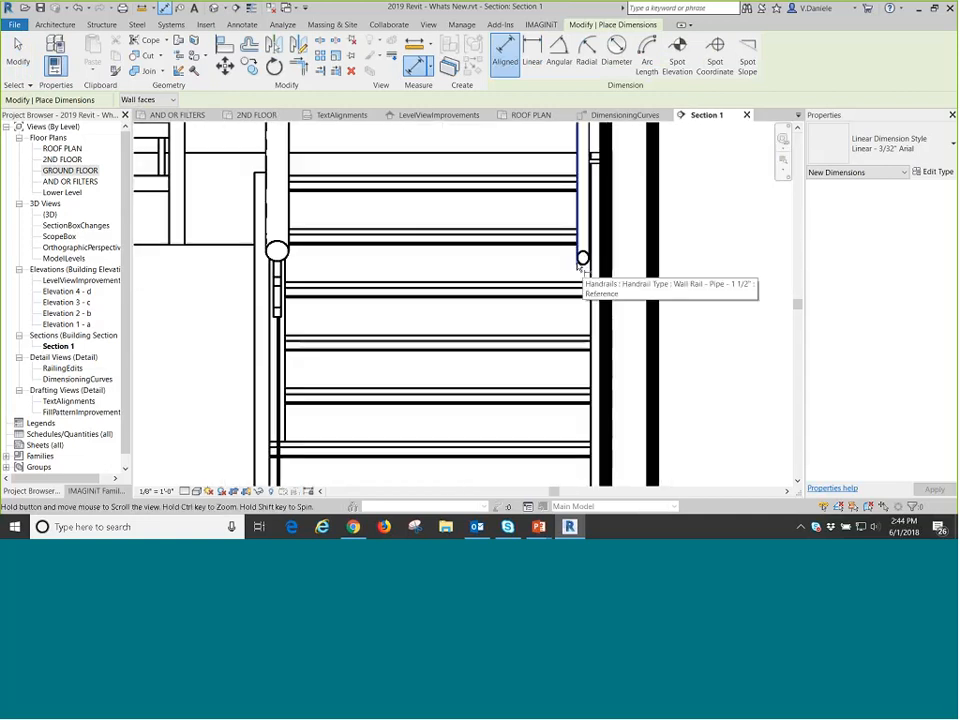
pyautogui.scroll(-5, 578, 262)
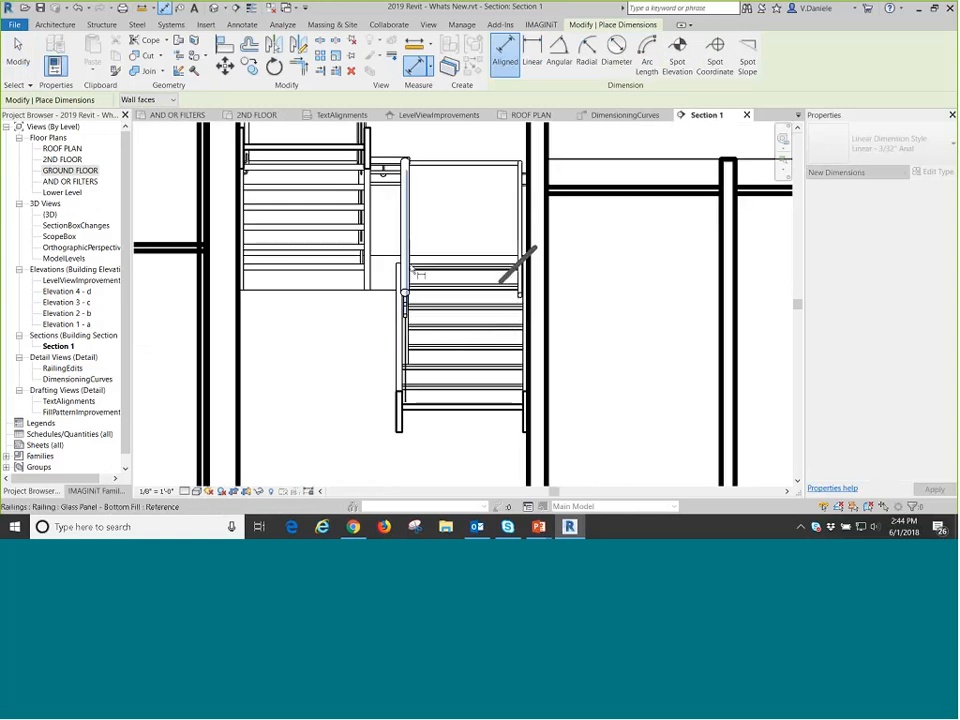
pyautogui.scroll(4, 418, 273)
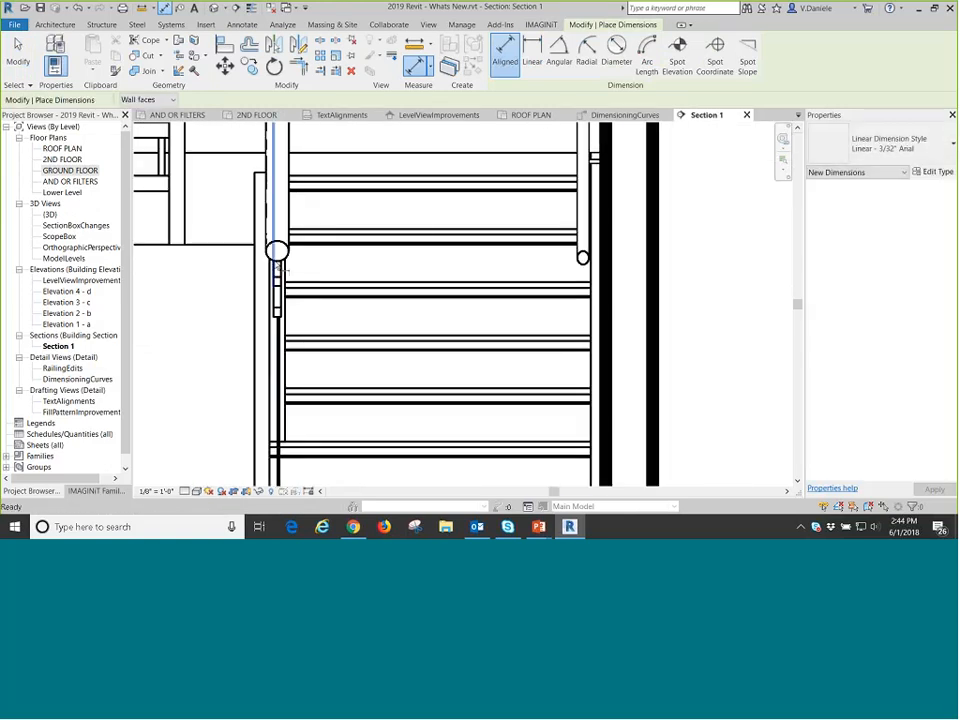
pyautogui.scroll(1, 281, 266)
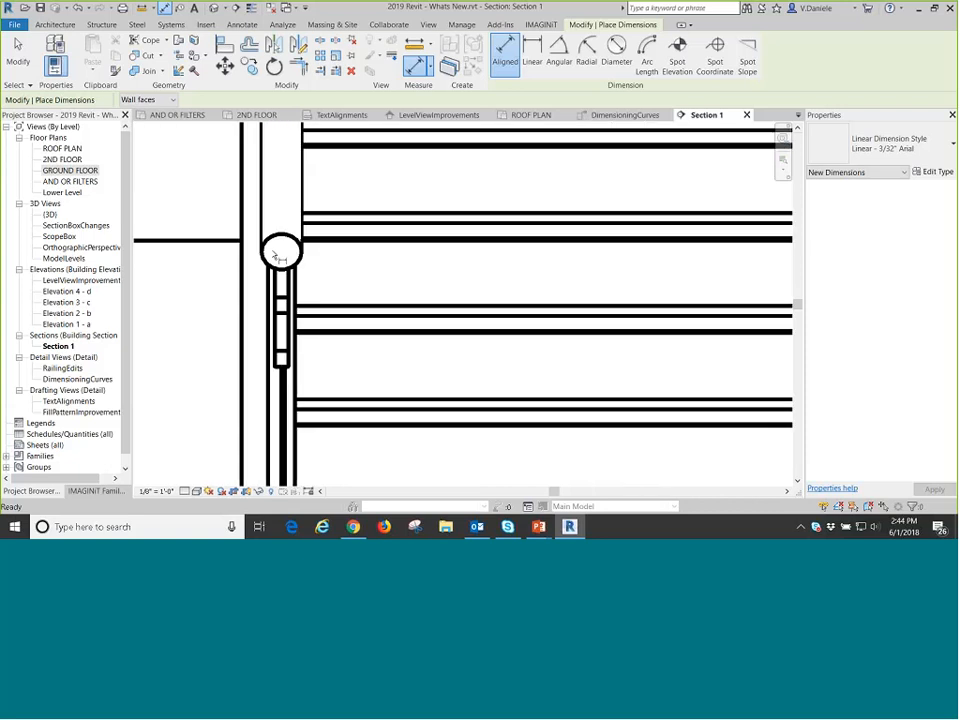
pyautogui.scroll(-2, 392, 272)
pyautogui.moveTo(447, 284); pyautogui.dragTo(459, 227, button='middle')
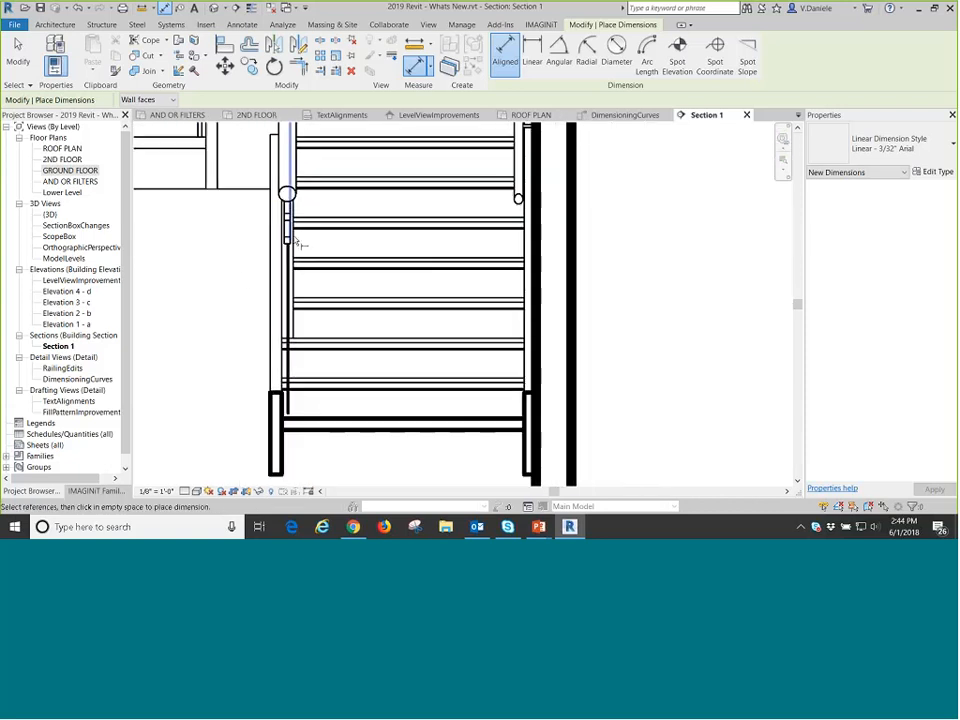
pyautogui.scroll(-2, 218, 257)
pyautogui.moveTo(358, 251); pyautogui.dragTo(551, 240, button='middle')
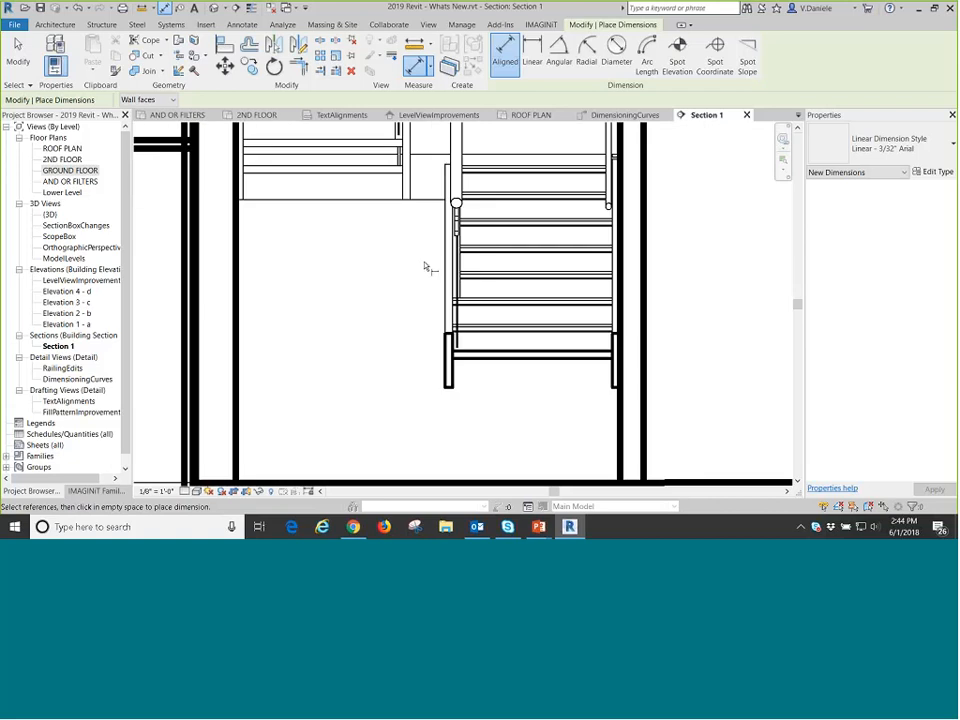
pyautogui.click(66, 380)
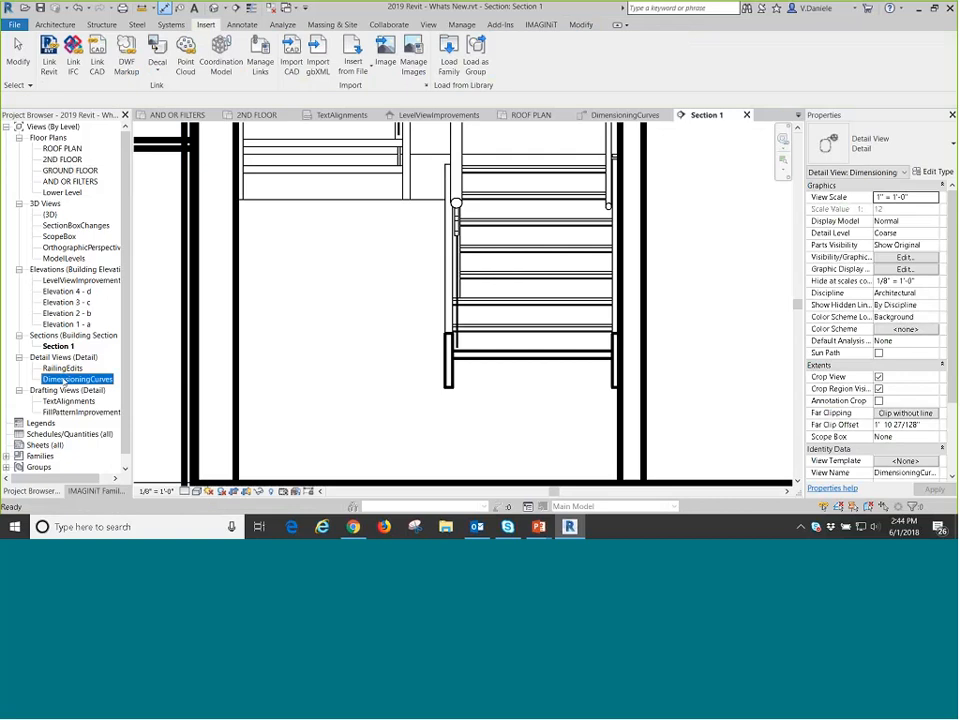
pyautogui.click(509, 337)
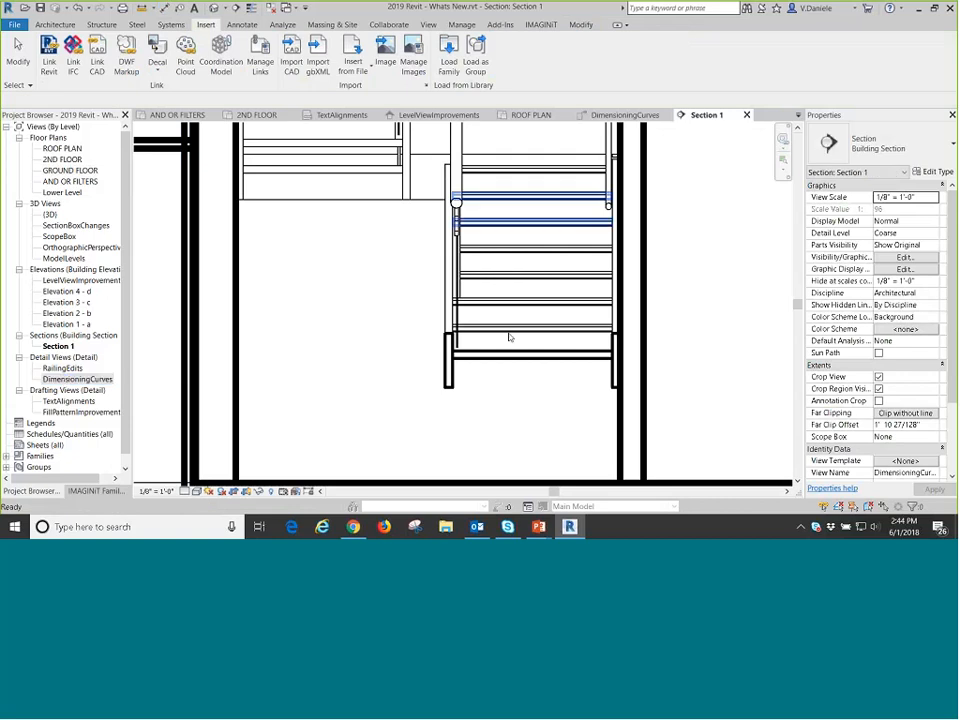
# Try to place a vertical aligned dimension from the floor line below the stair up to the round rail profiles.
pyautogui.click(459, 204)
pyautogui.scroll(-3, 460, 204)
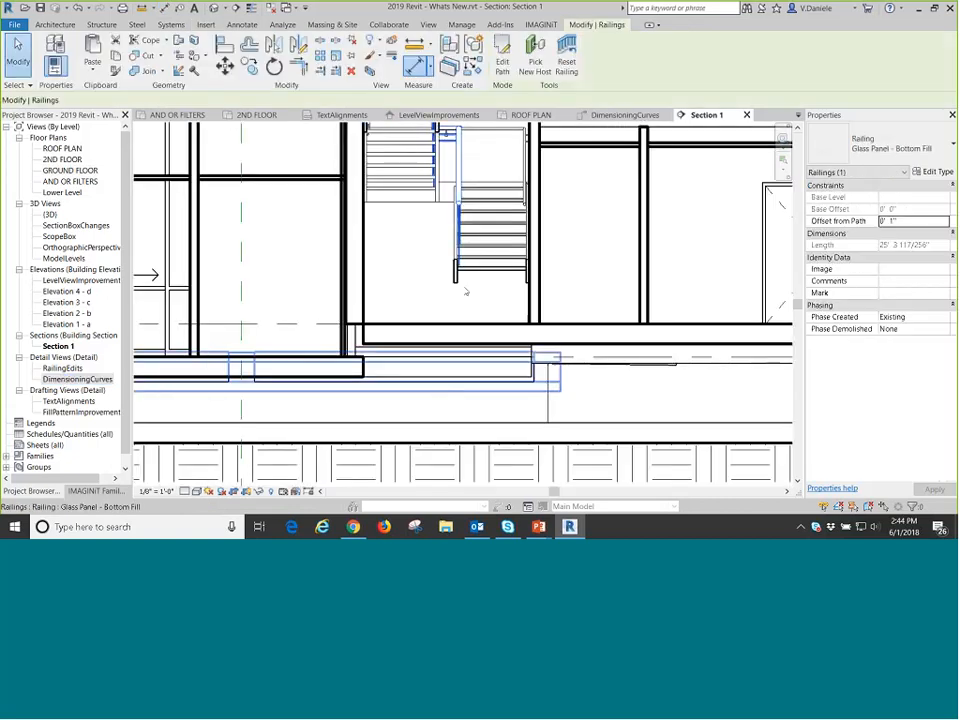
pyautogui.press('d')
pyautogui.press('i')
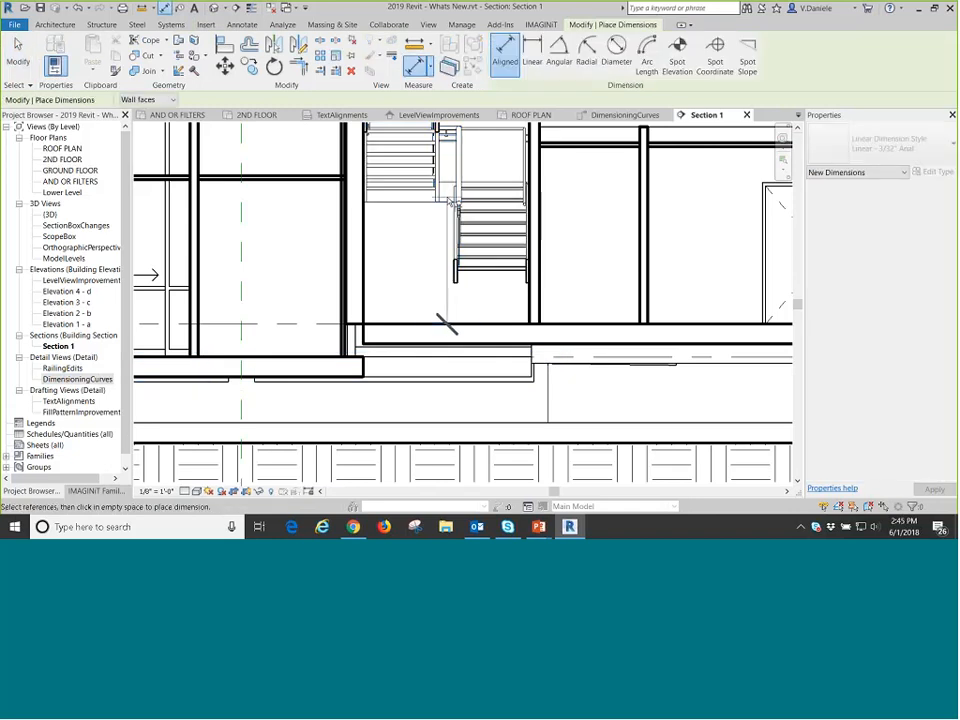
pyautogui.scroll(5, 455, 204)
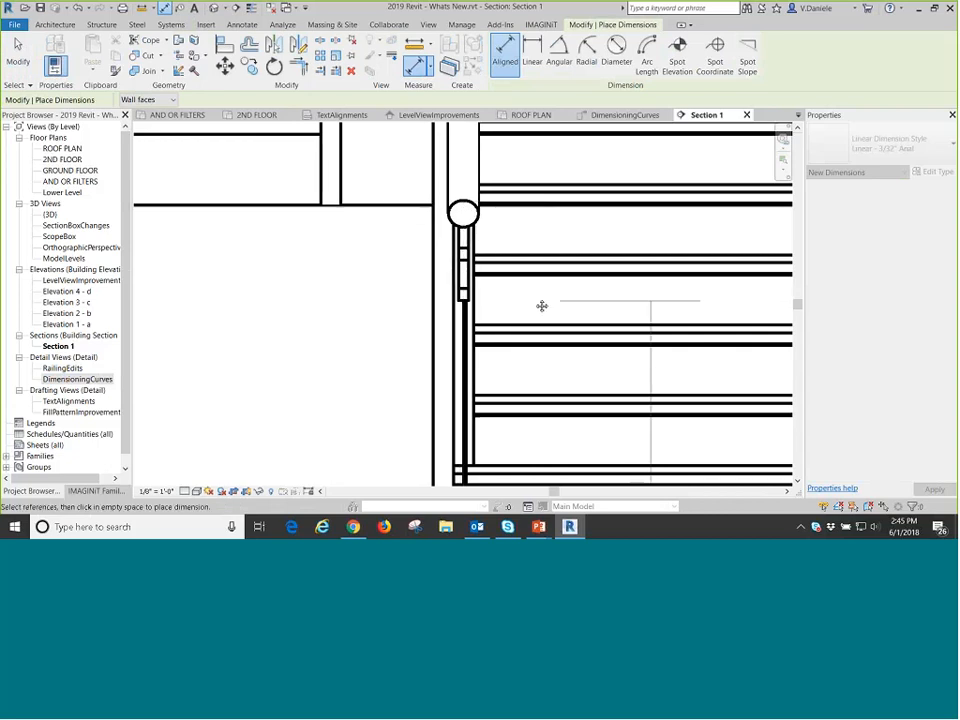
pyautogui.moveTo(542, 306); pyautogui.dragTo(223, 284, button='middle')
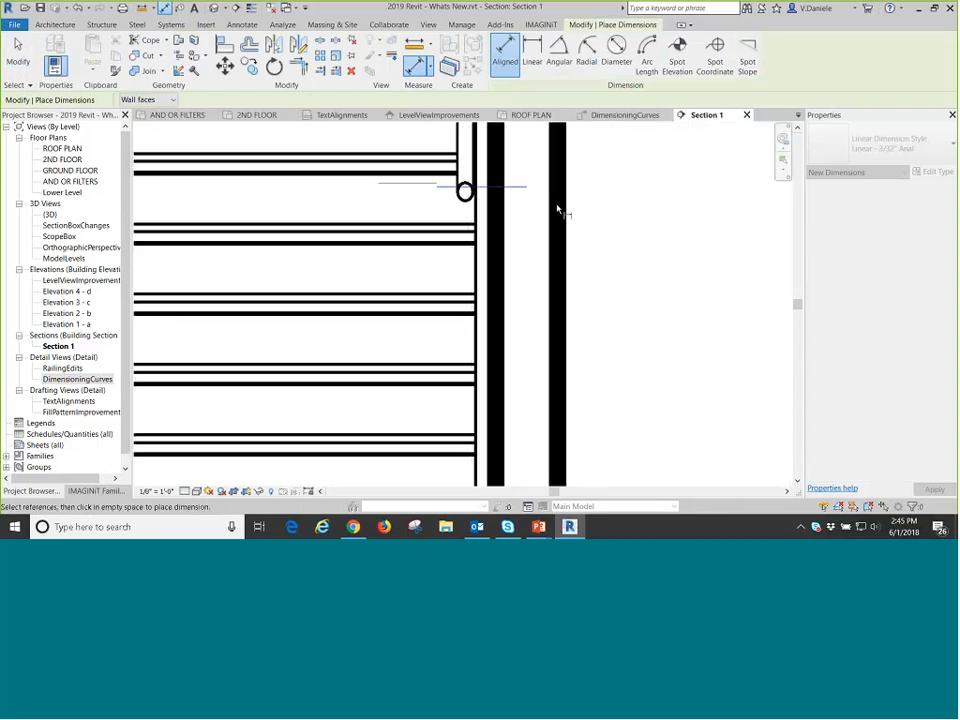
pyautogui.scroll(-6, 655, 330)
pyautogui.press('Escape')
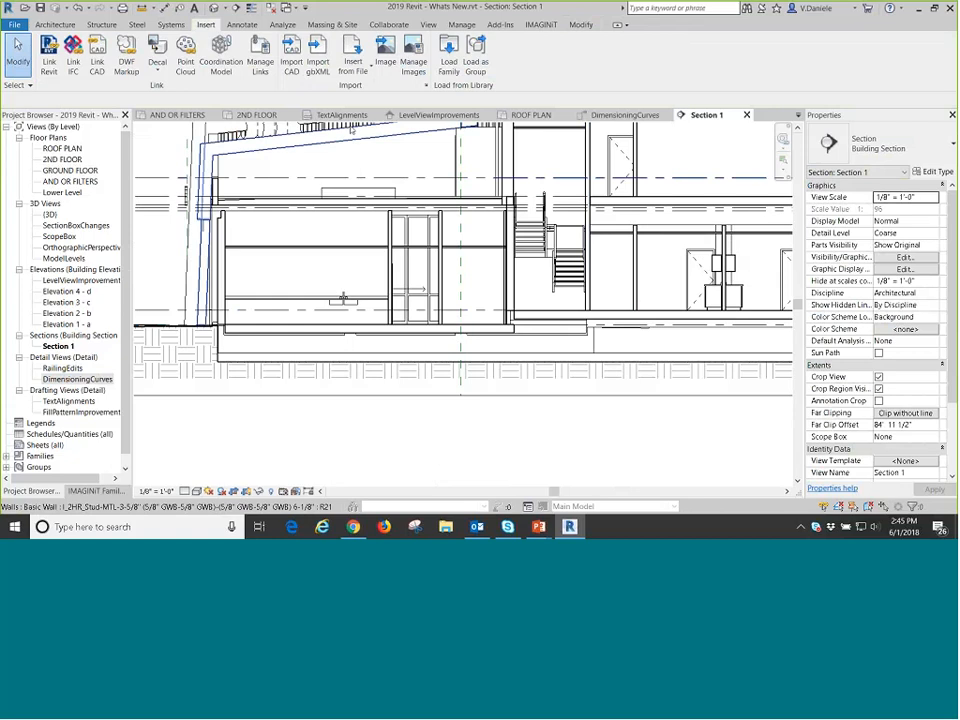
# In the default 3D view, create a straight railing about 36' long on the ground alongside the building's windowed wall.
pyautogui.click(213, 8)
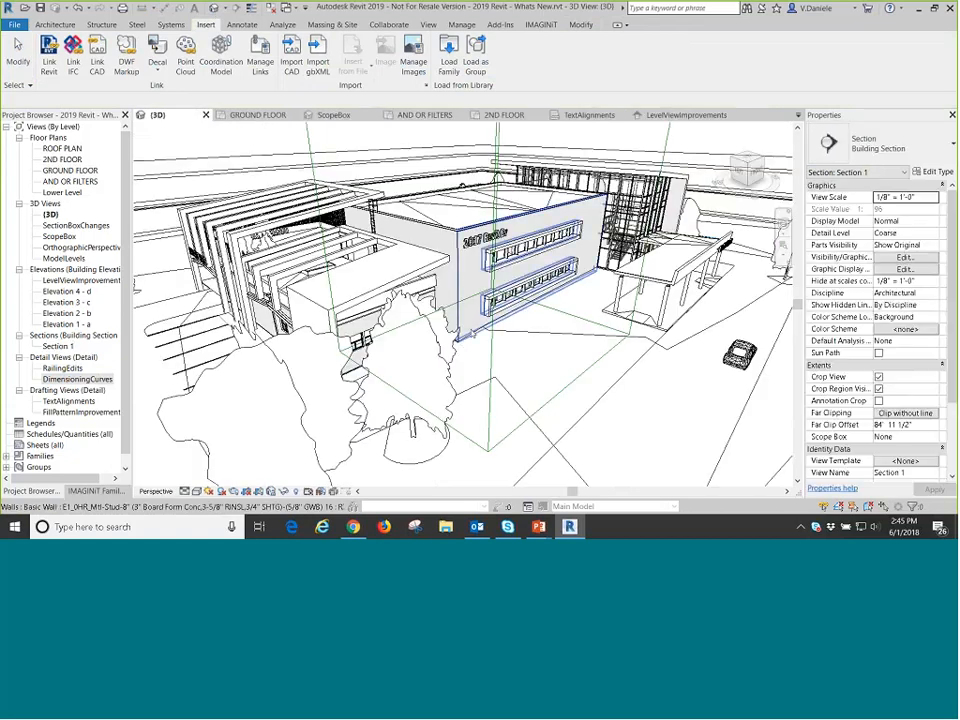
pyautogui.click(55, 24)
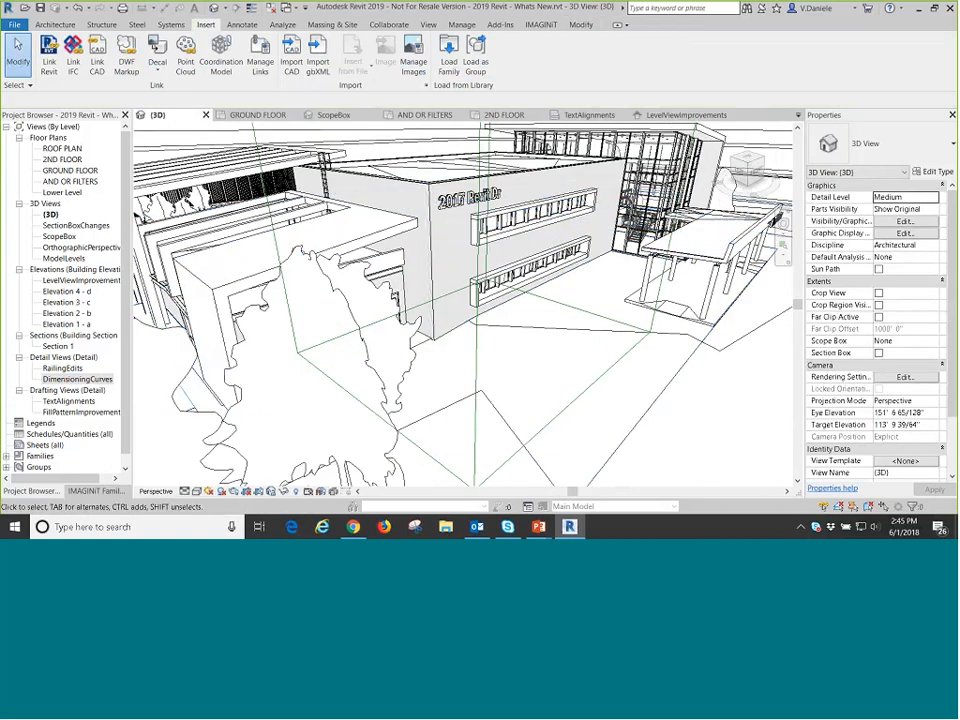
pyautogui.click(406, 50)
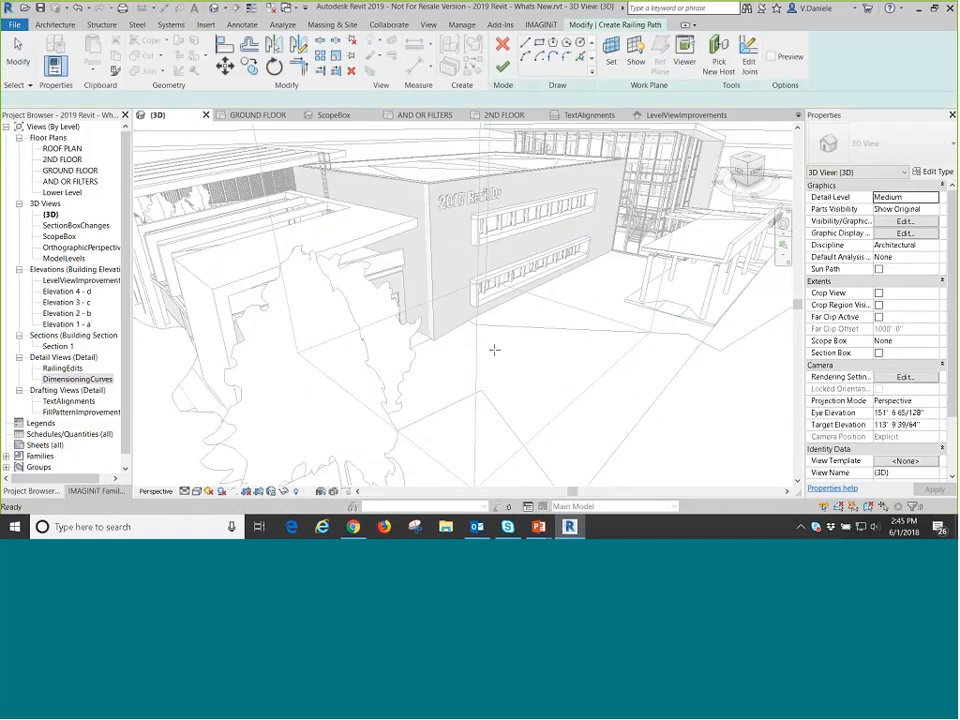
pyautogui.click(586, 298)
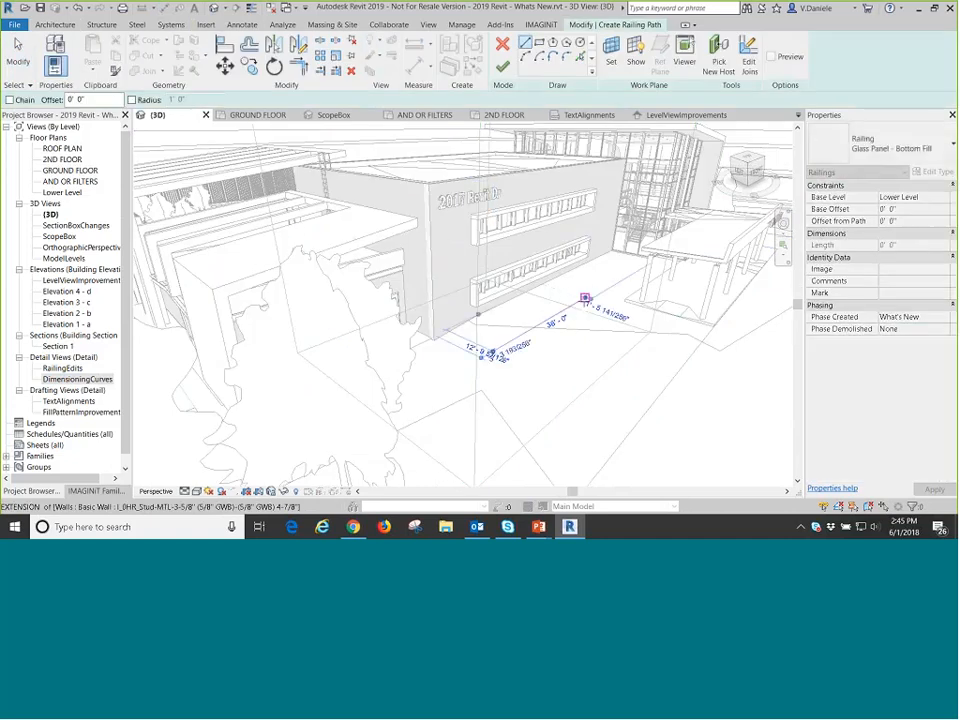
pyautogui.click(503, 67)
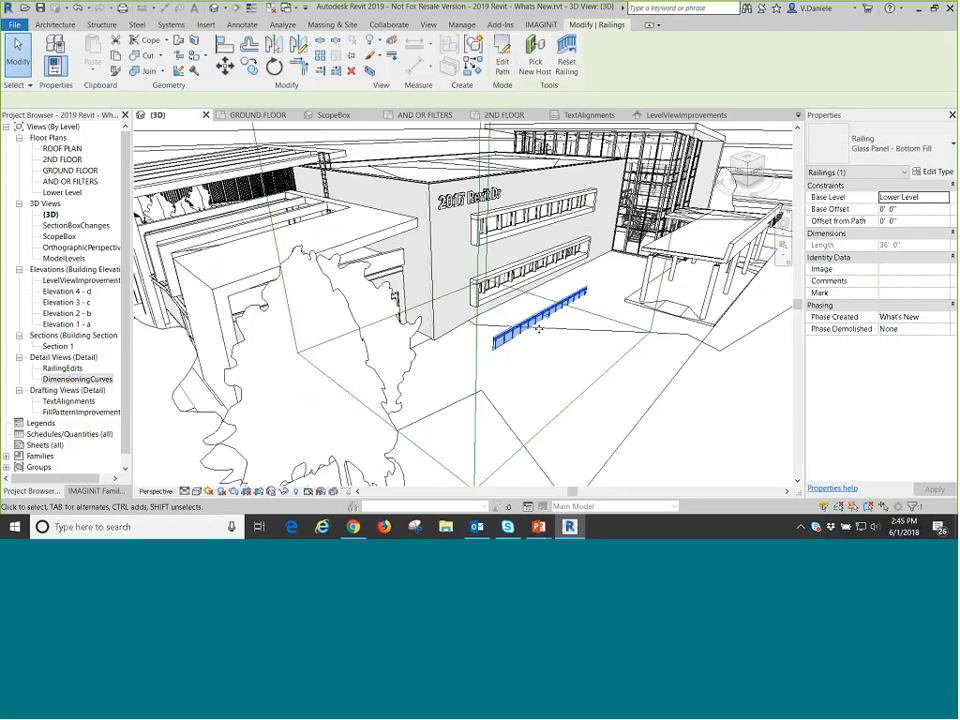
# Change the new railing's type to Wall Handrail w supports - Pipe 1 1/2".
pyautogui.scroll(3, 552, 330)
pyautogui.scroll(1, 527, 296)
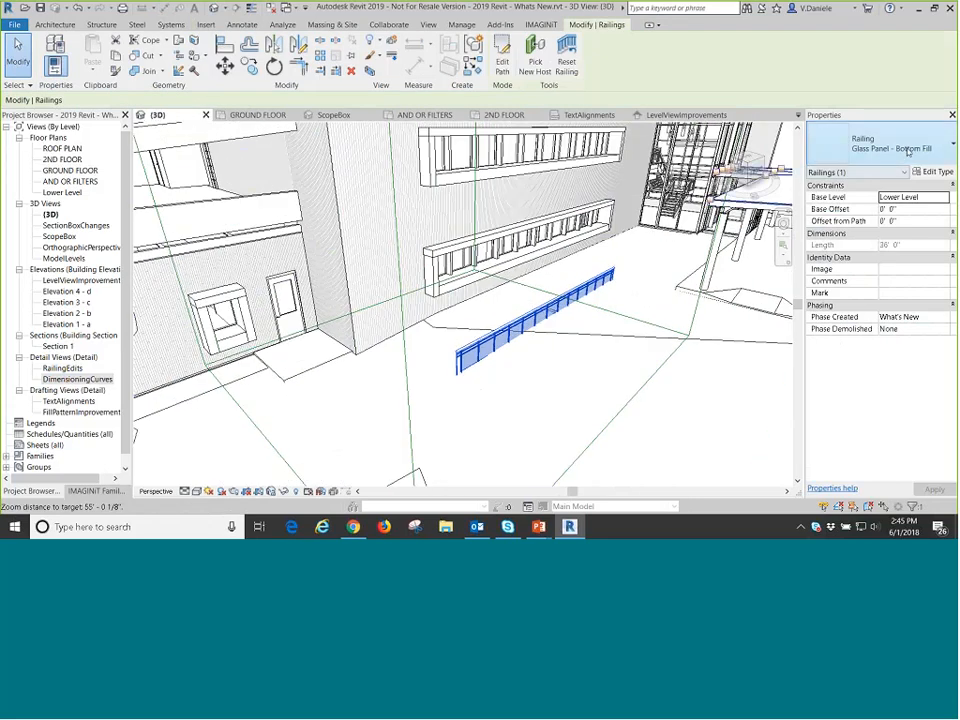
pyautogui.click(906, 150)
pyautogui.click(838, 218)
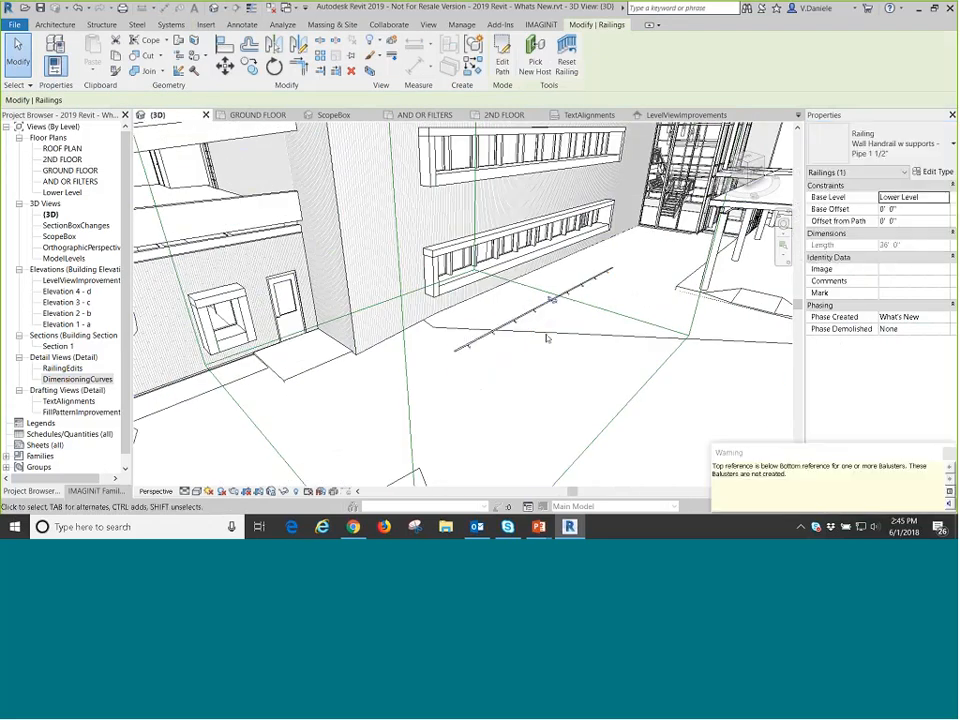
pyautogui.scroll(5, 552, 300)
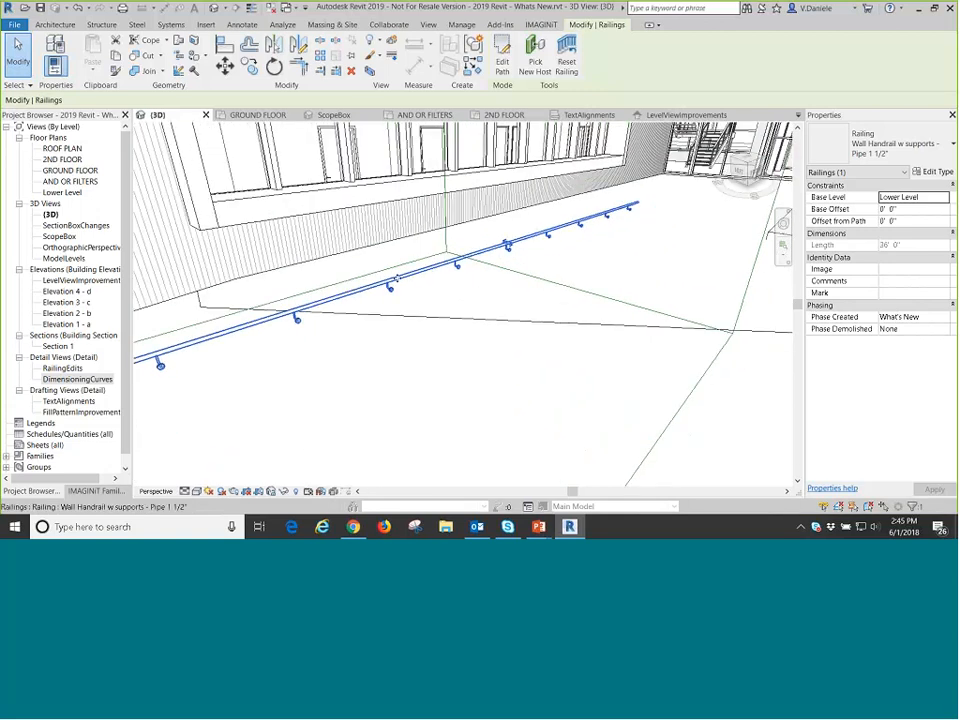
pyautogui.scroll(-2, 393, 274)
pyautogui.moveTo(394, 281); pyautogui.dragTo(399, 291, button='middle')
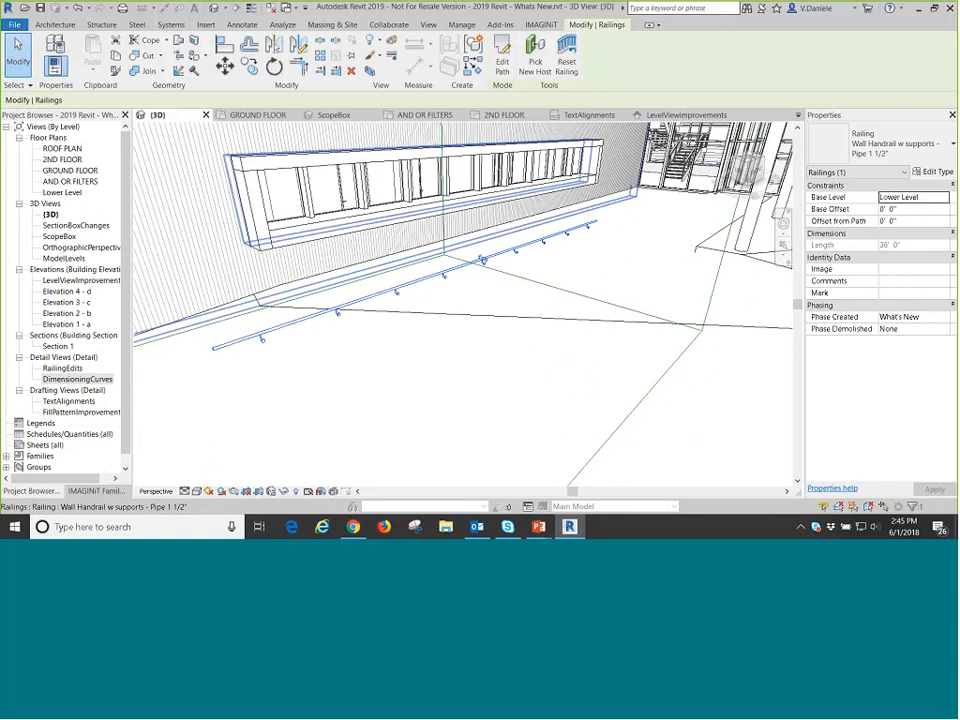
# Split the new wall handrail at two points near its middle and delete the segment between the cuts.
pyautogui.click(320, 41)
pyautogui.click(9, 100)
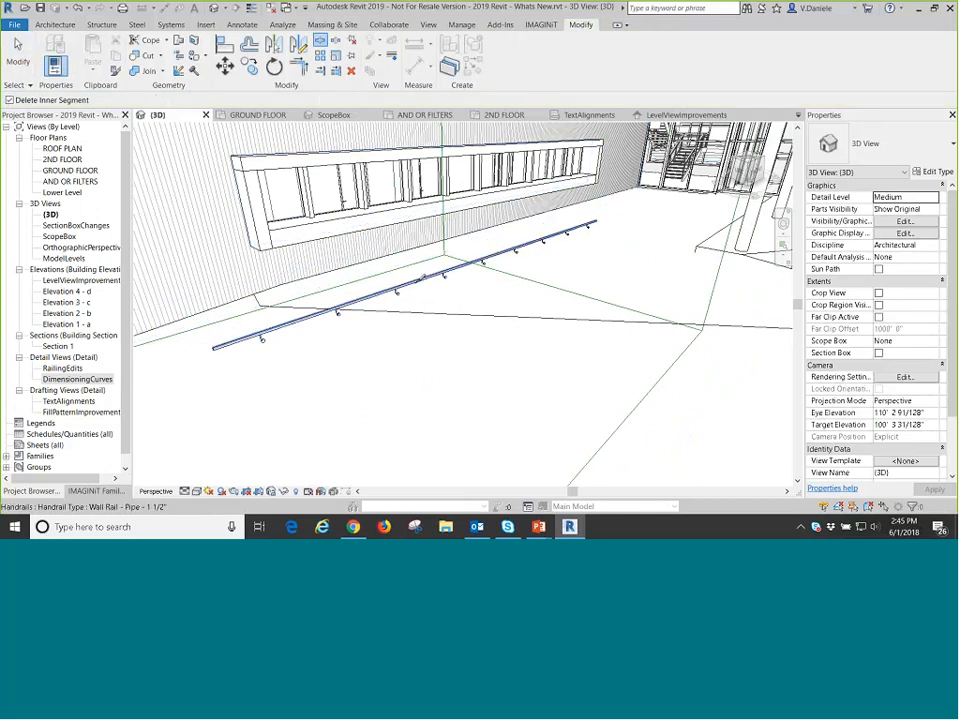
pyautogui.click(420, 280)
pyautogui.scroll(3, 440, 260)
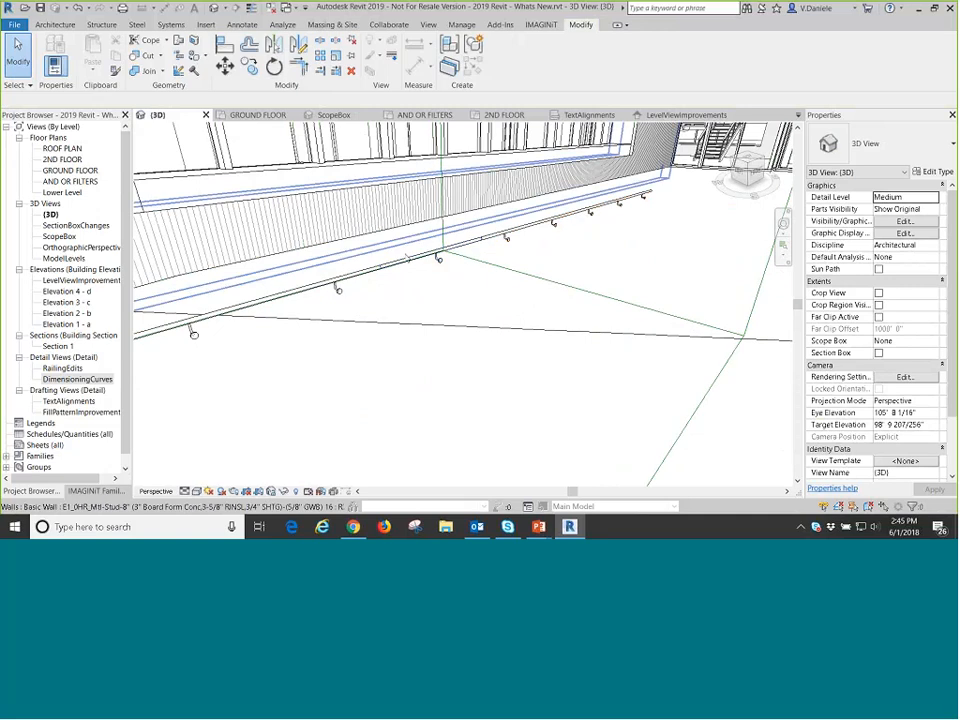
pyautogui.click(406, 257)
pyautogui.press('Delete')
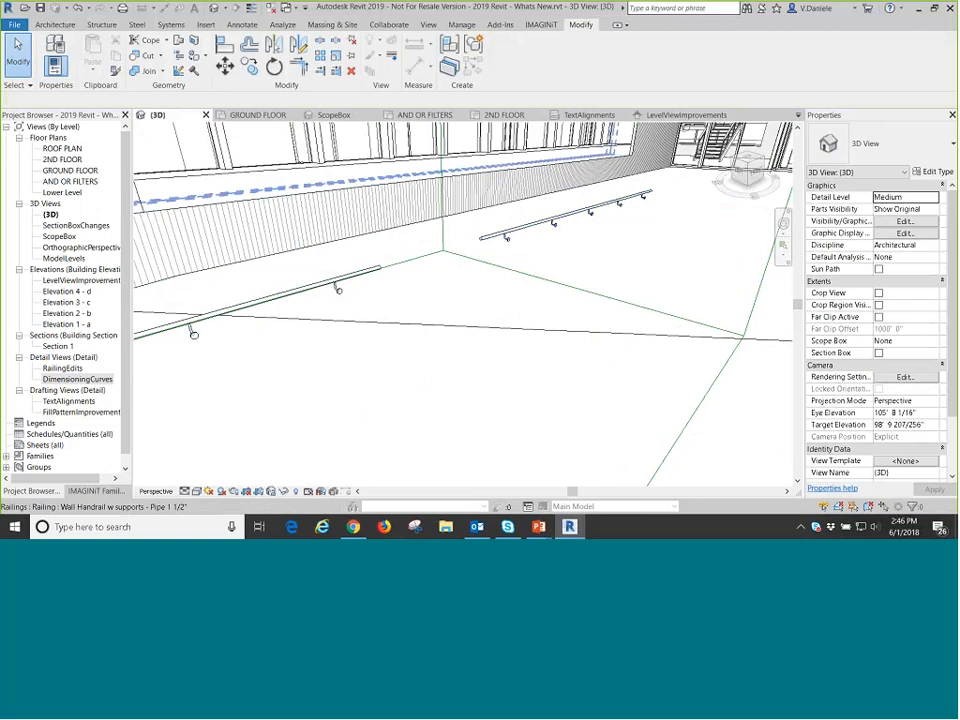
pyautogui.click(137, 25)
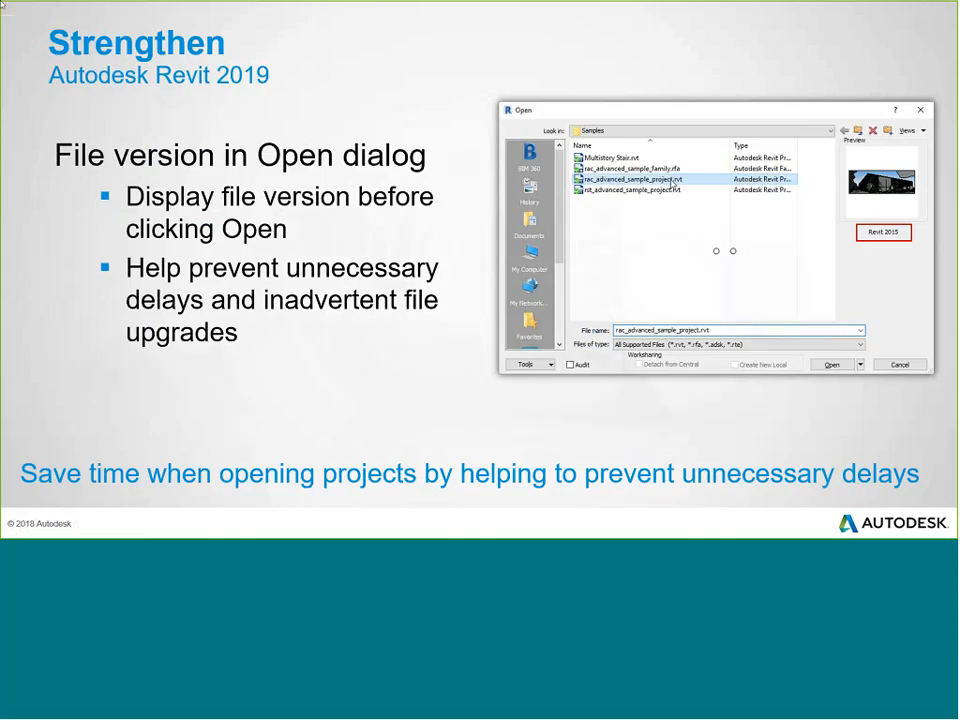
pyautogui.press('Right')
pyautogui.press('Right')
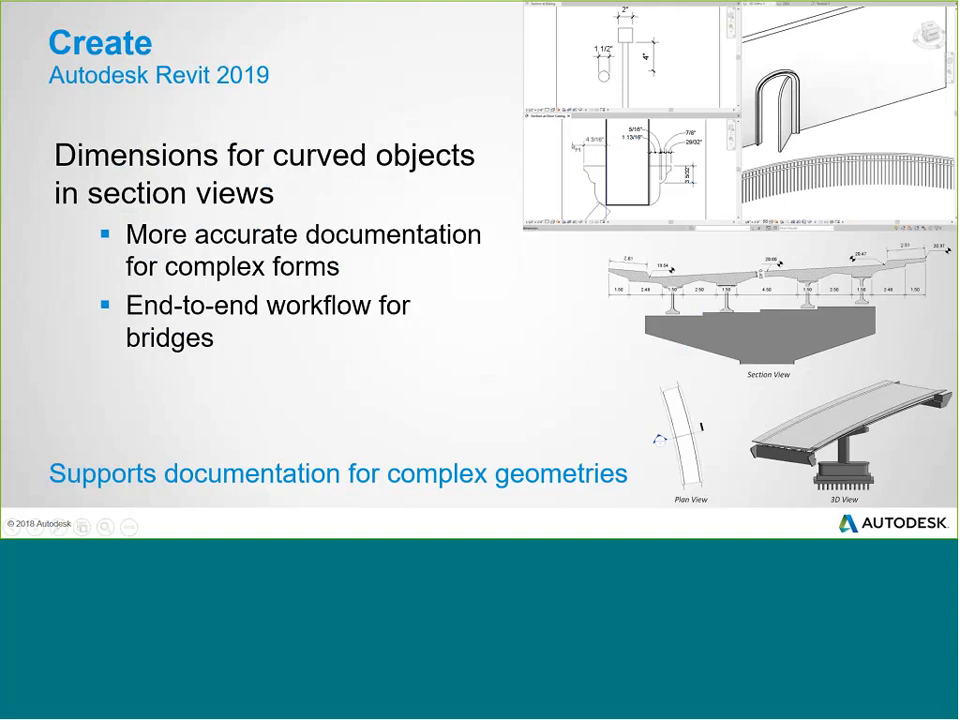
pyautogui.press('Right')
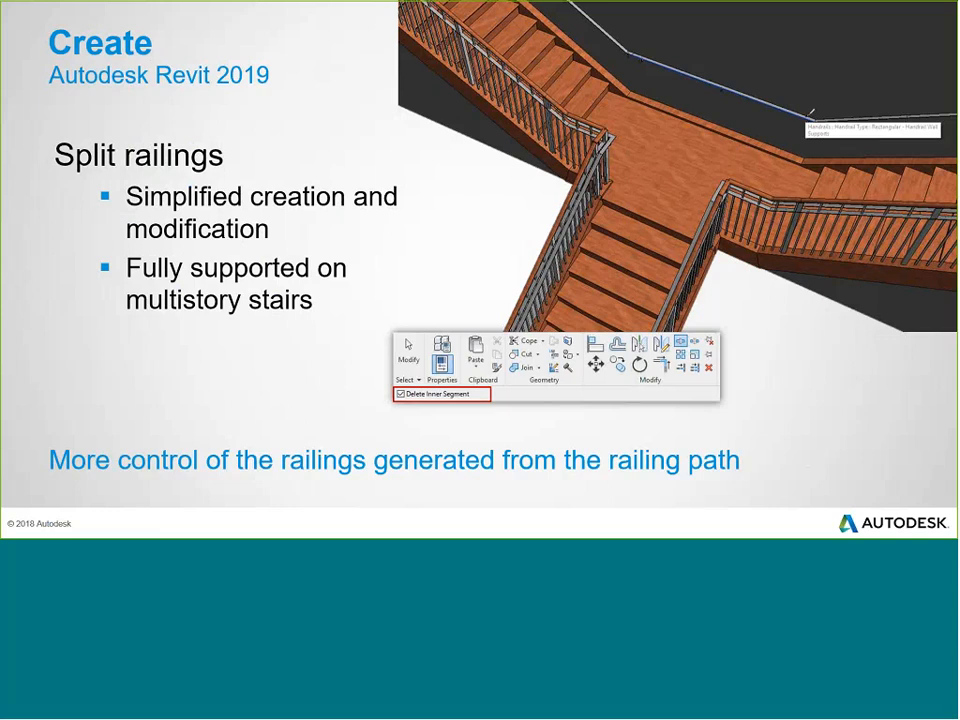
pyautogui.click(653, 71)
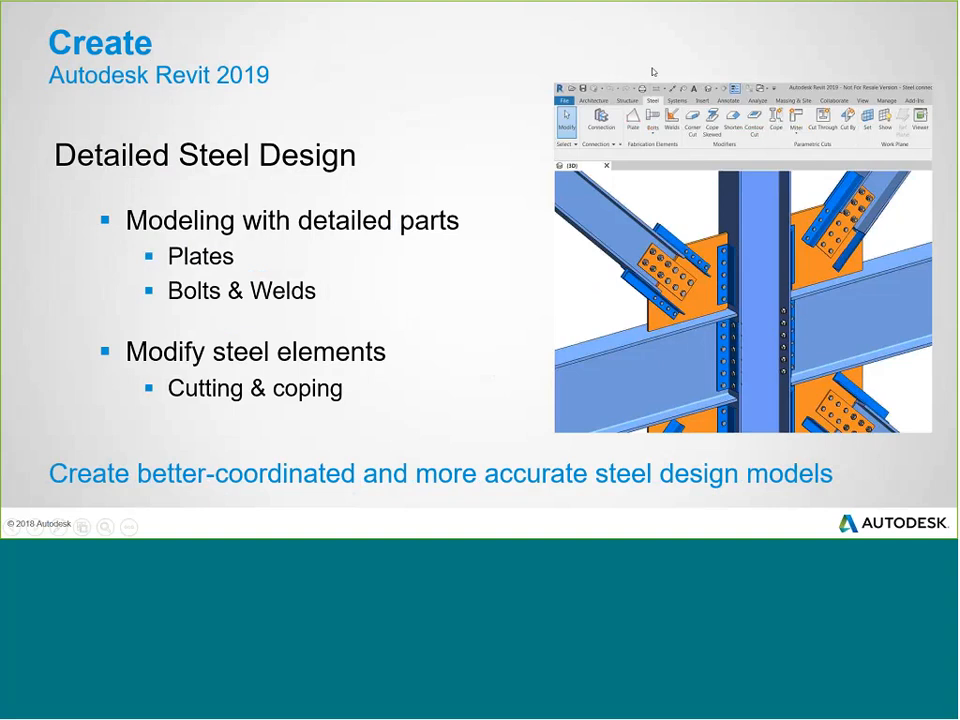